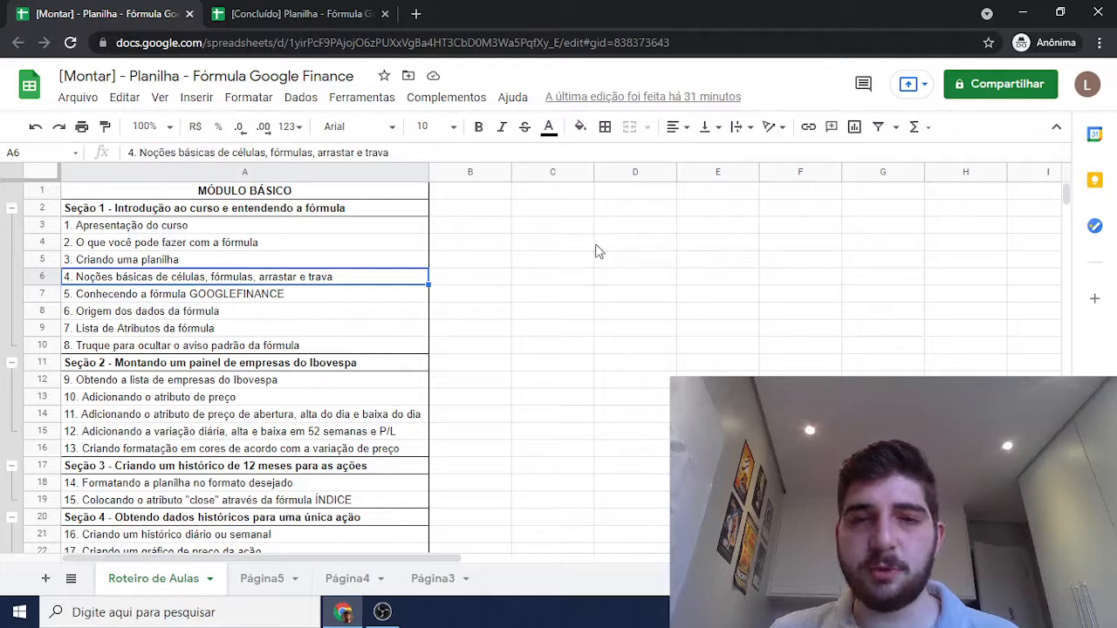
left_click(569, 212)
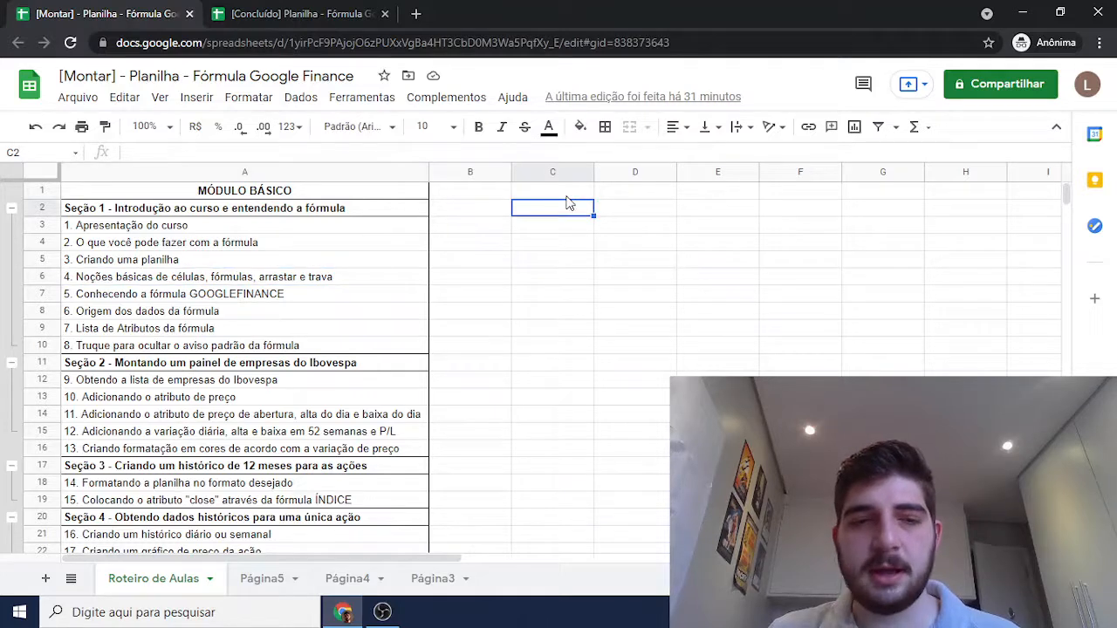
left_click(792, 232)
left_click(751, 277)
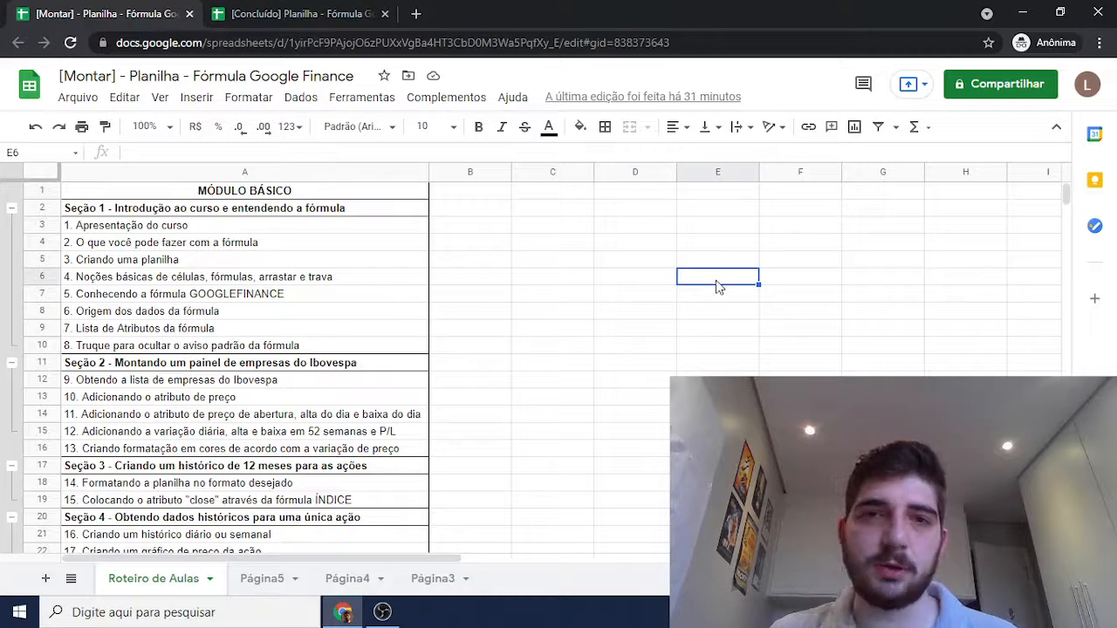
left_click(622, 265)
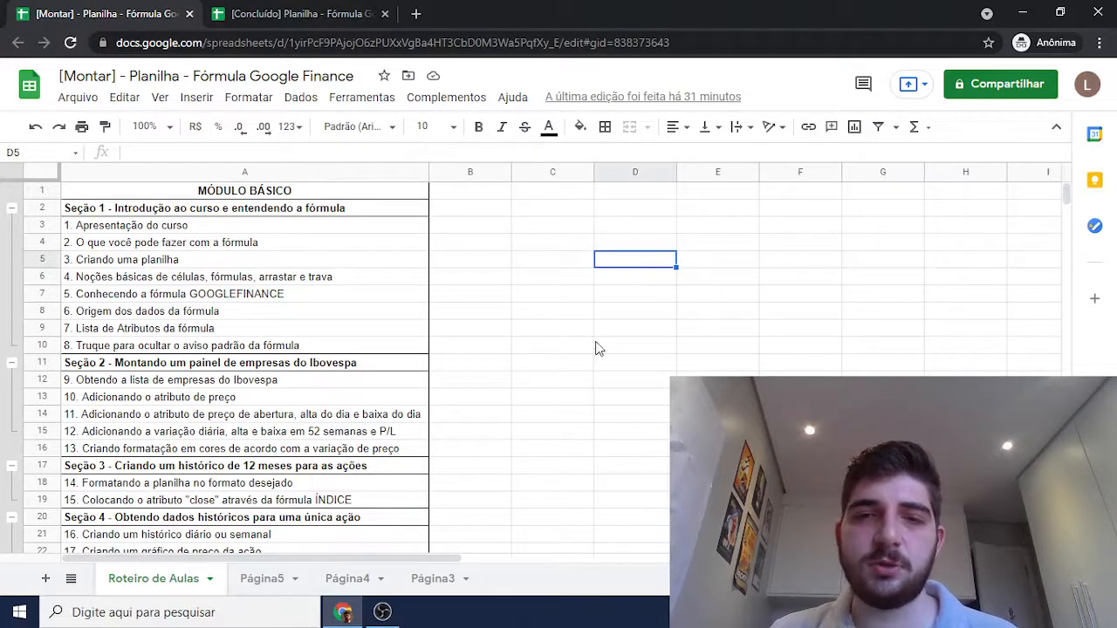
left_click(625, 295)
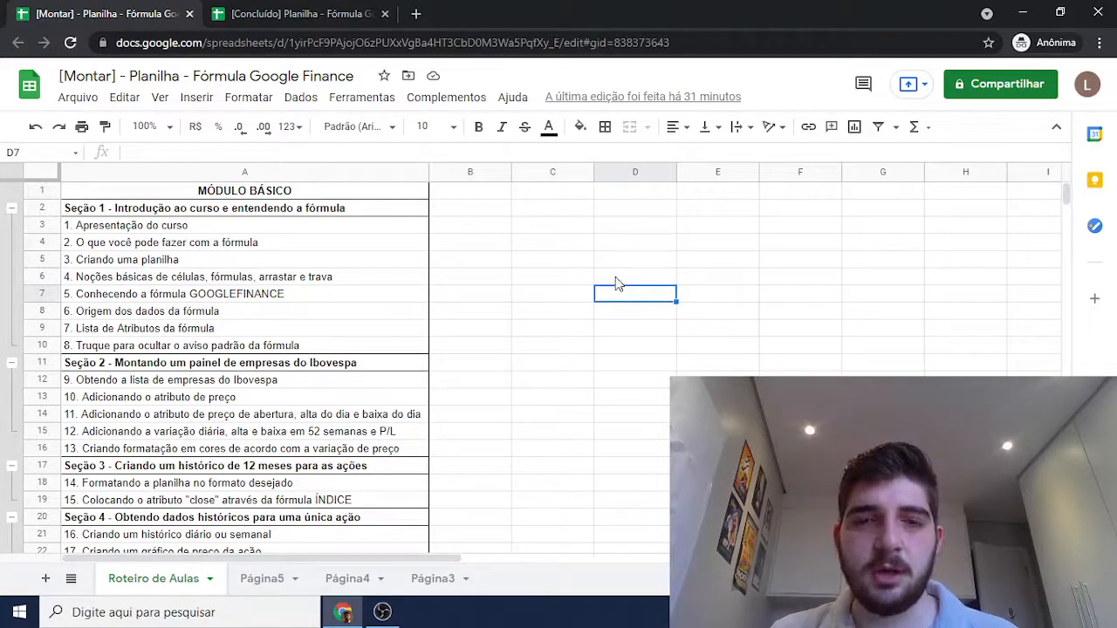
Look through the course outline in column A and the empty rows below it.
scroll(491, 294, "down", 3)
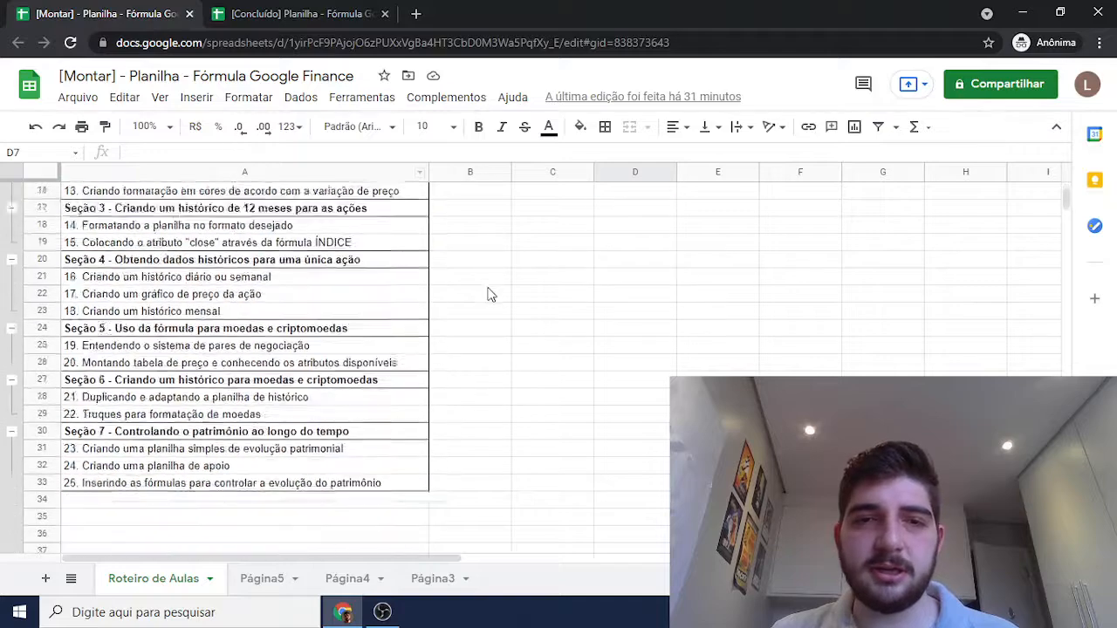
scroll(496, 343, "up", 3)
left_click_drag(440, 557, 517, 549)
left_click(630, 278)
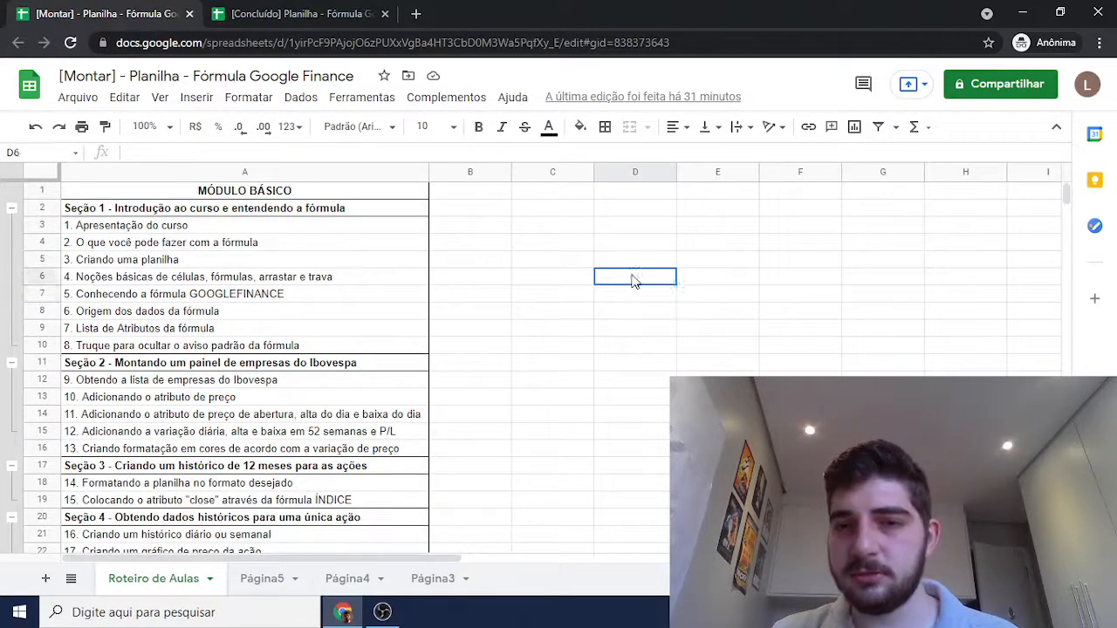
mouse_move(532, 551)
left_mouse_down()
mouse_move(663, 558)
mouse_move(523, 555)
left_mouse_up()
scroll(489, 523, "down", 6)
scroll(620, 343, "down", 3)
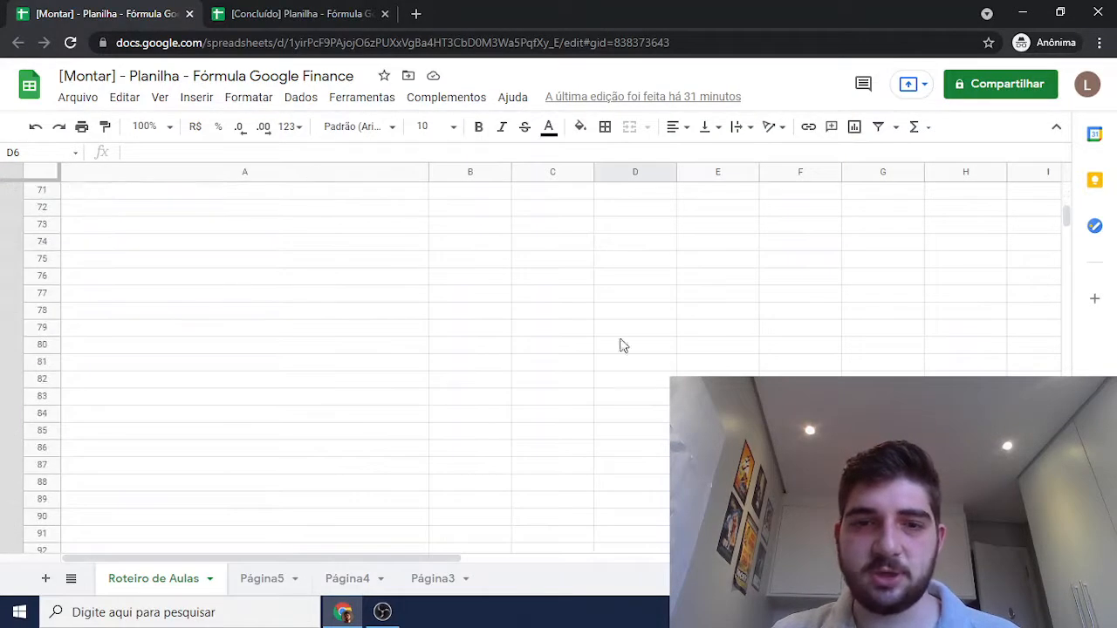
scroll(514, 302, "up", 8)
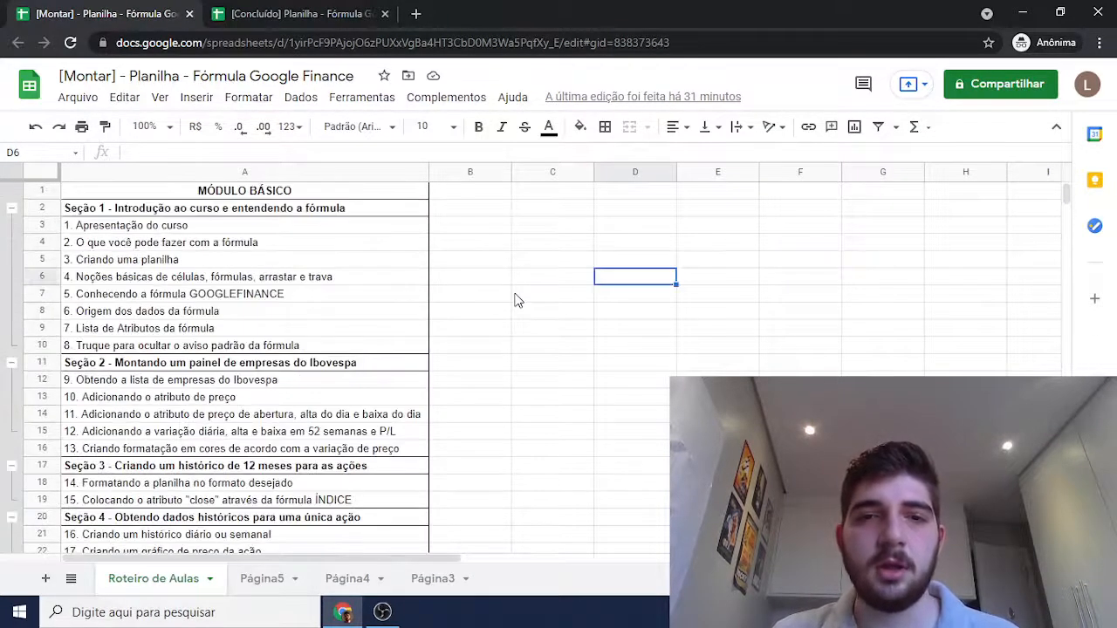
left_click(516, 300)
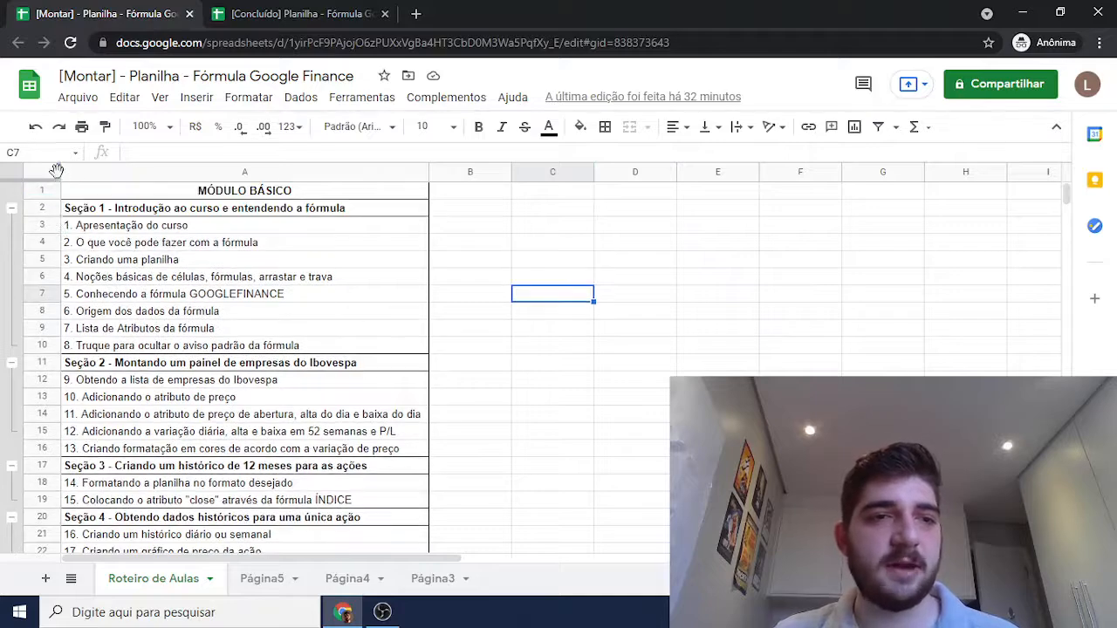
scroll(48, 214, "down", 10)
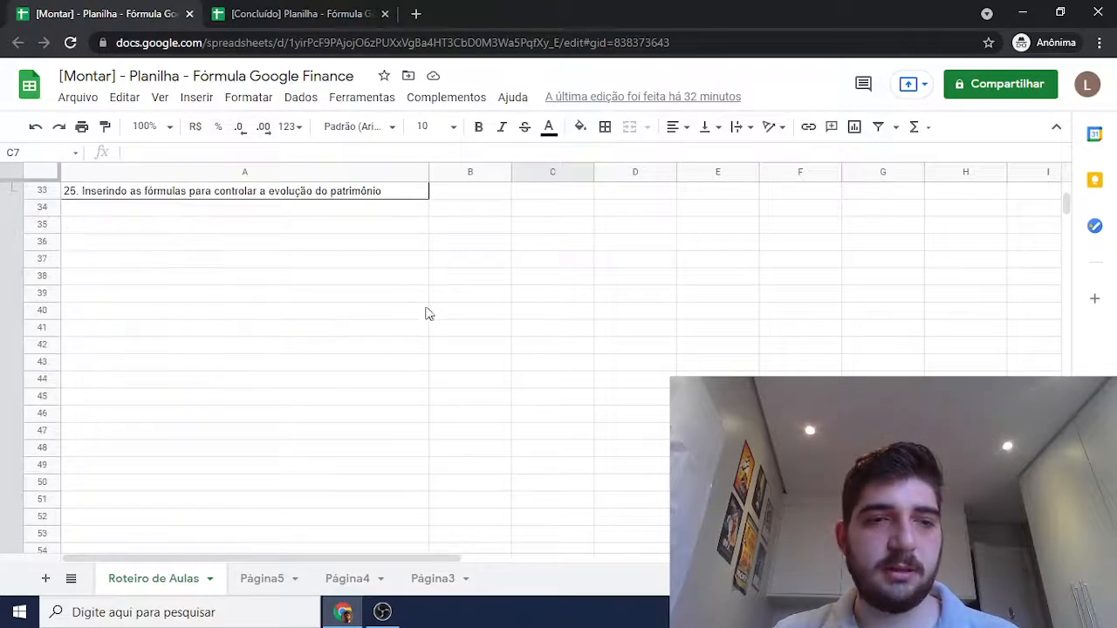
scroll(428, 314, "up", 8)
scroll(548, 279, "up", 3)
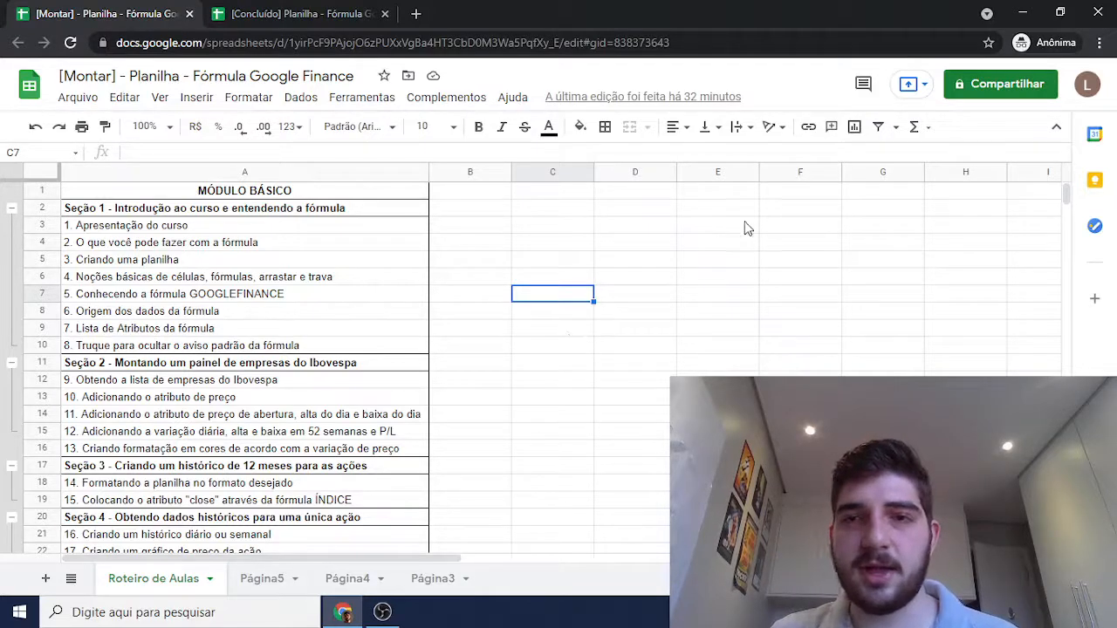
left_click(829, 215)
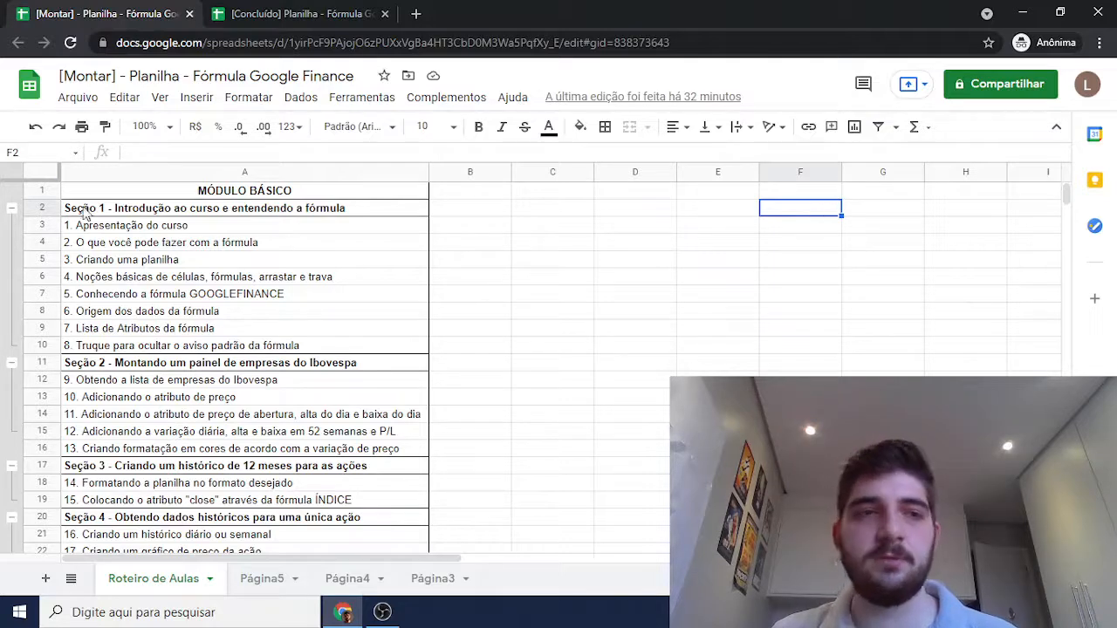
left_click(543, 226)
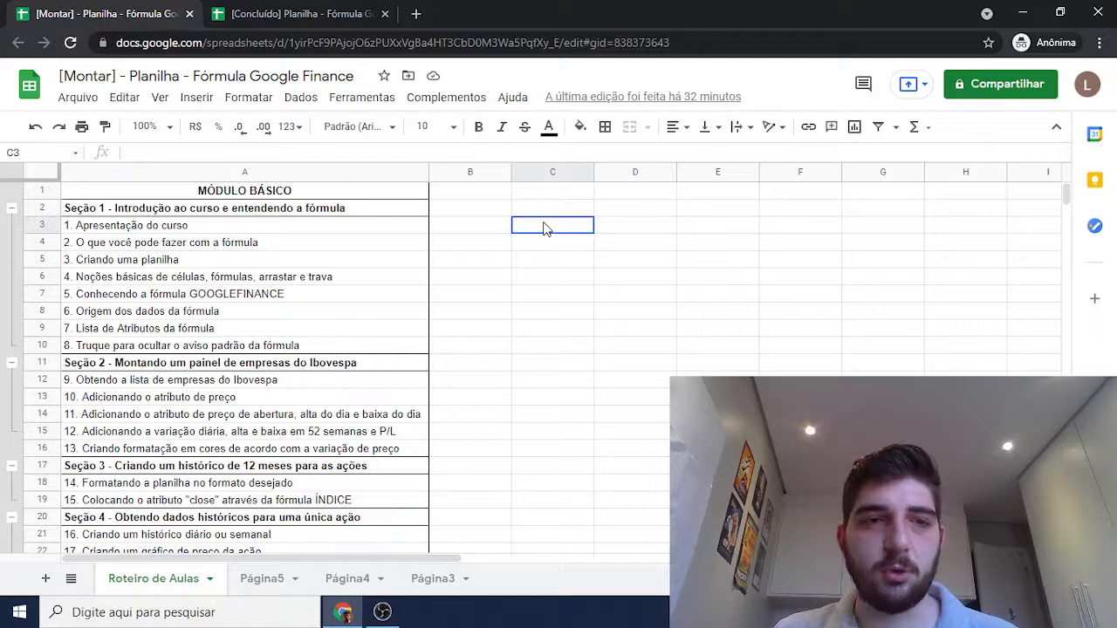
left_click_drag(543, 226, 562, 305)
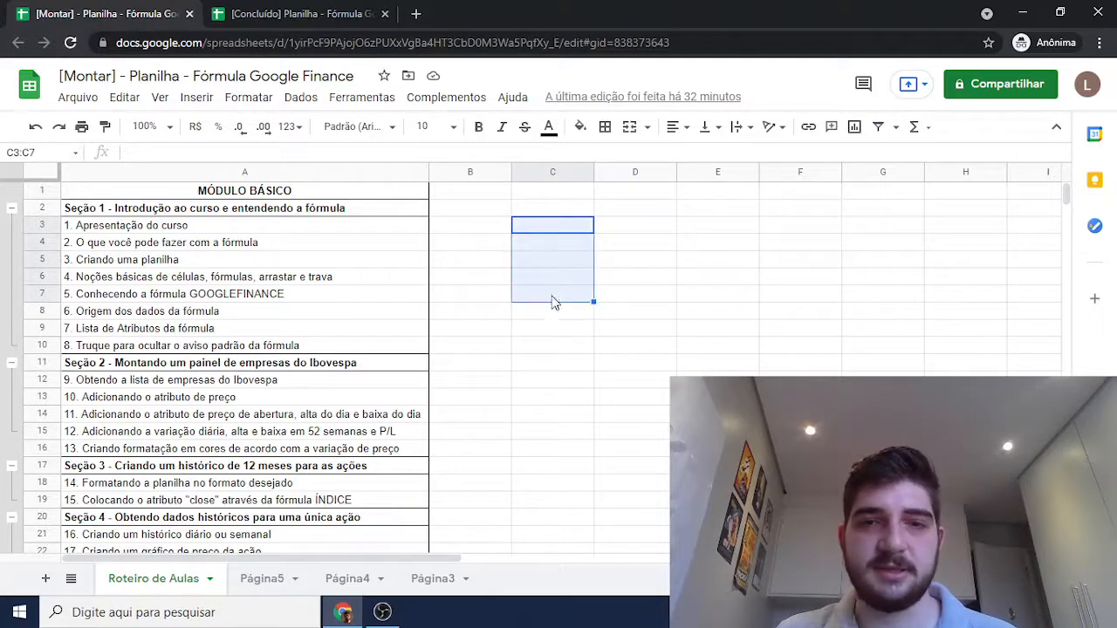
left_click(478, 230)
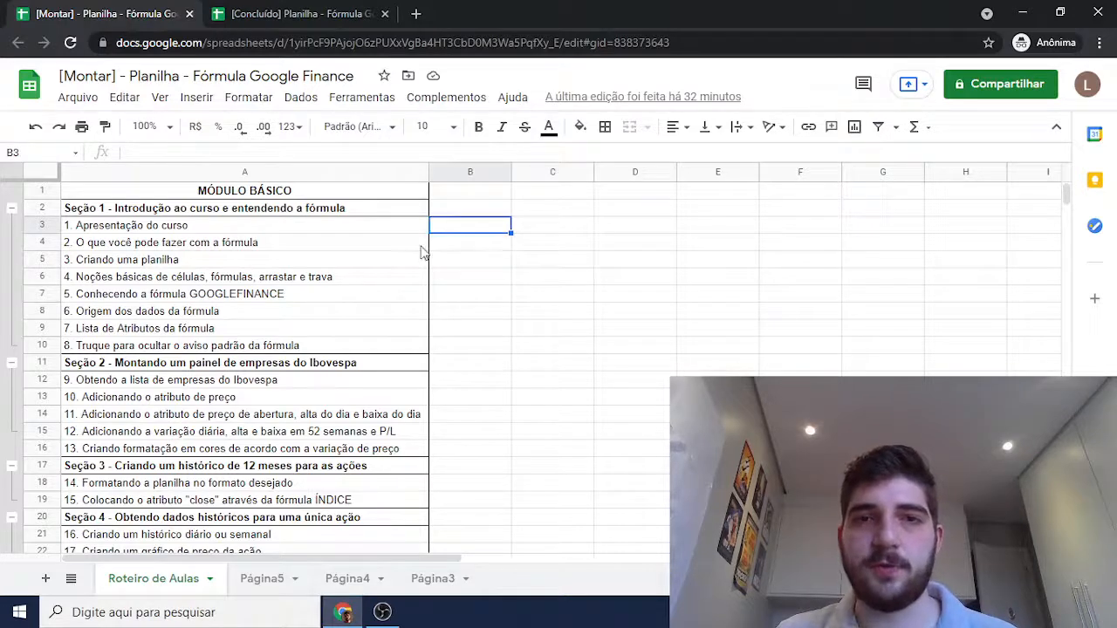
Move the lesson cells A3:A7 to D4:D8 and on to D10:D14, and undo both moves.
left_click_drag(174, 234, 164, 284)
left_click_drag(163, 217, 636, 242)
left_click_drag(633, 319, 634, 421)
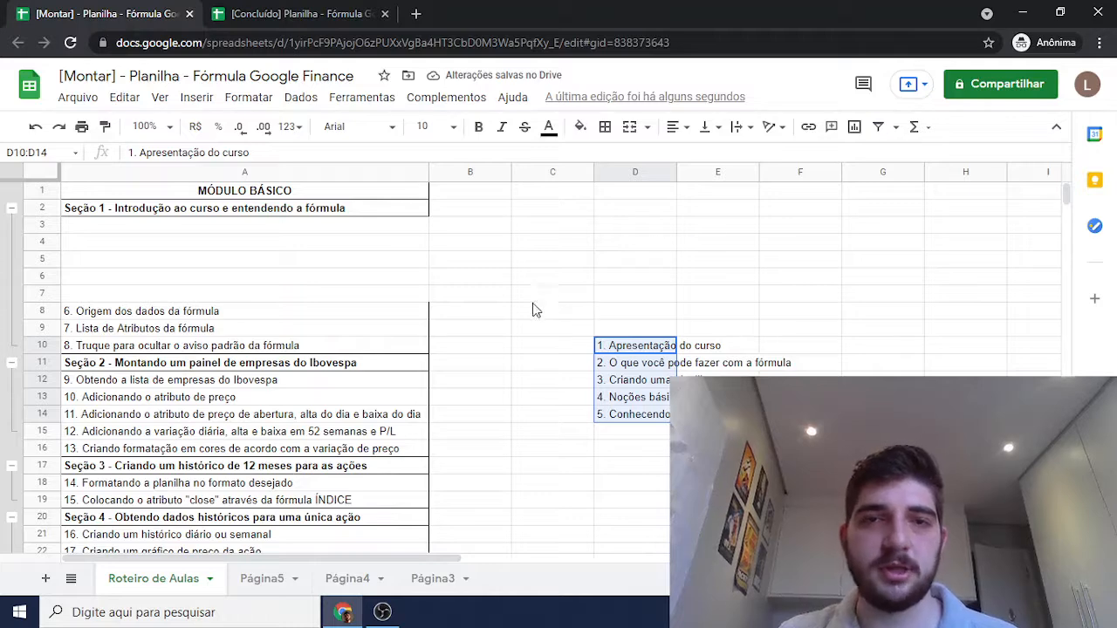
key("ctrl+z")
key("ctrl+z")
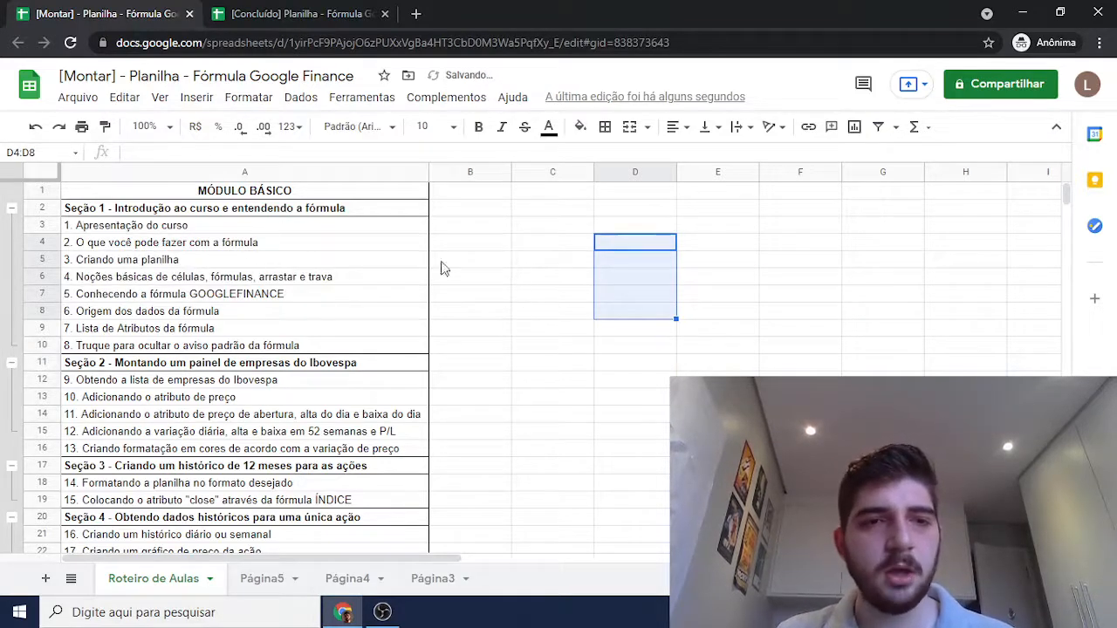
Start a GOOGLEFINANCE formula in cell C3, view its argument help, collapse the details and close the help.
left_click(424, 277)
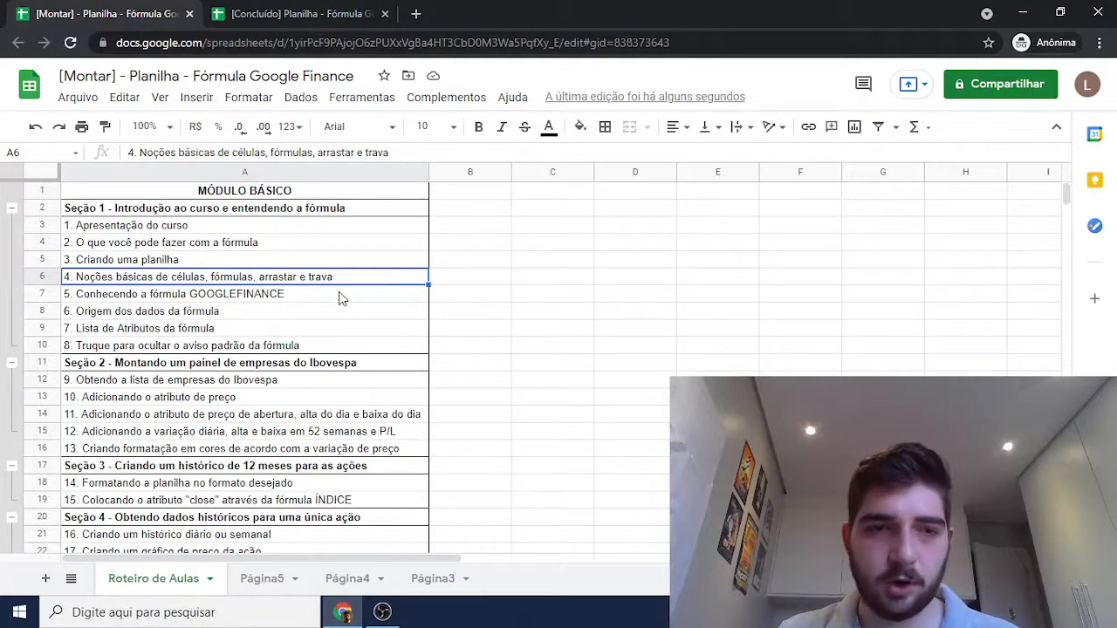
left_click(556, 228)
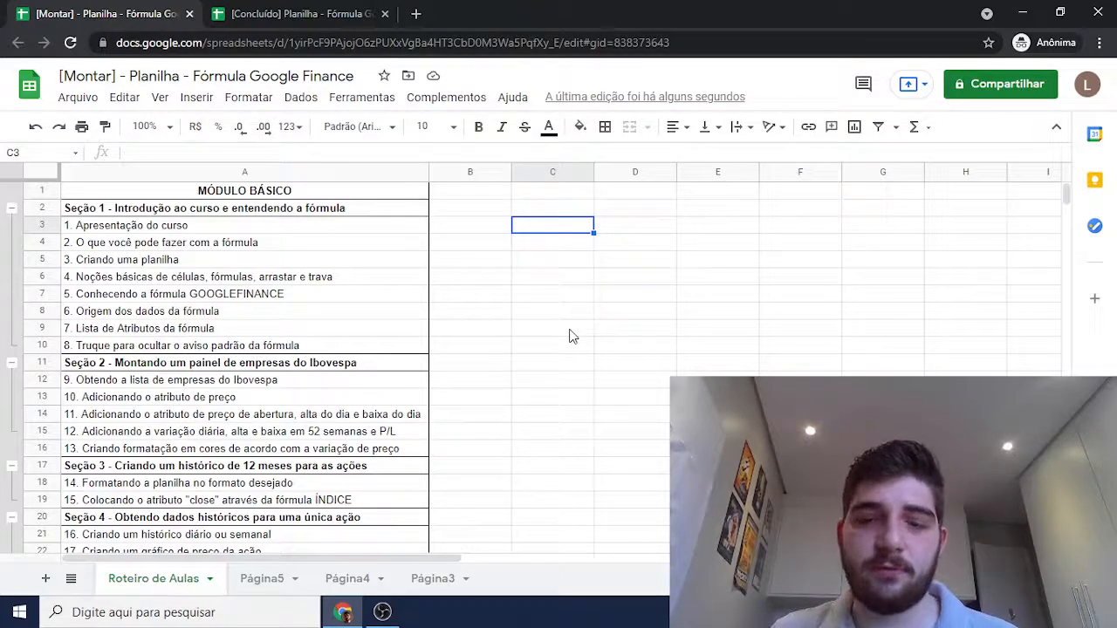
type("=GOOGLE")
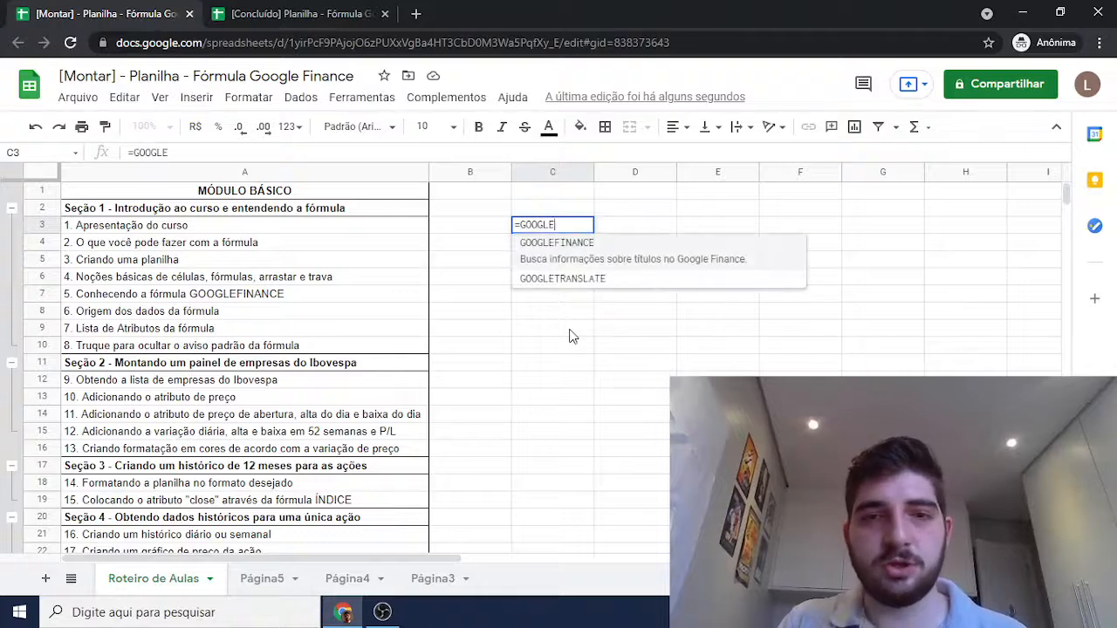
type("FINANCE(")
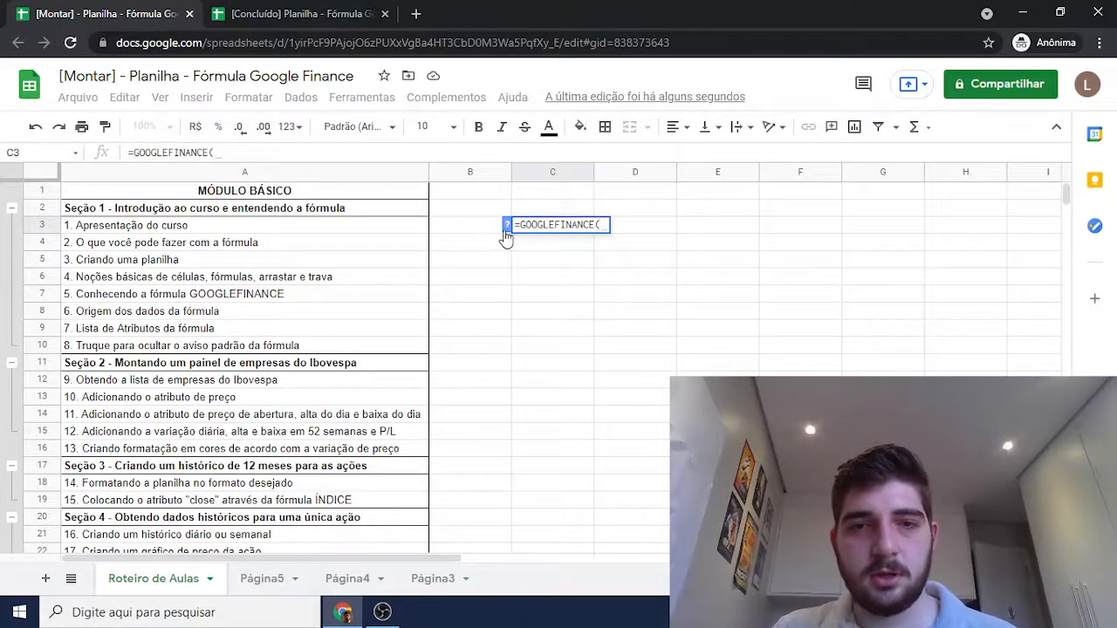
left_click(507, 225)
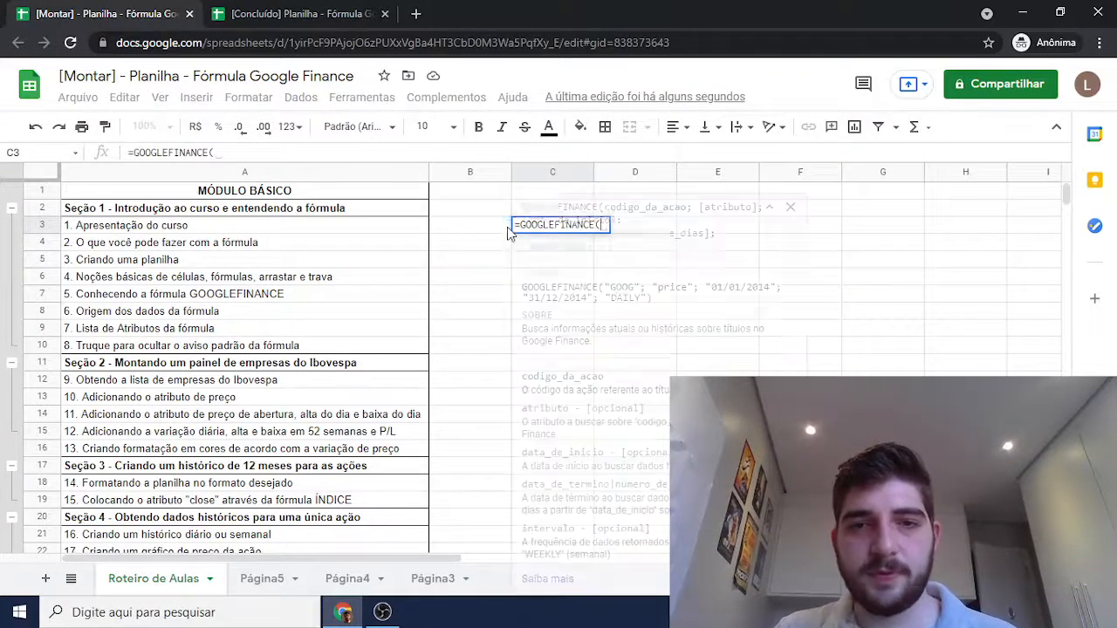
left_click(769, 206)
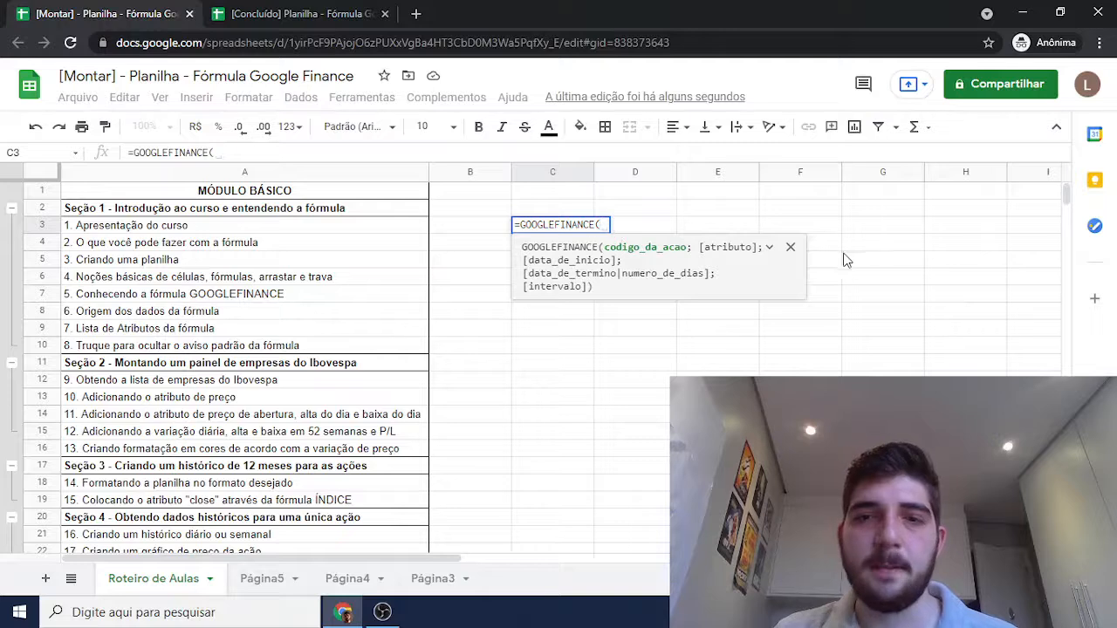
left_click(791, 247)
Erase the unfinished GOOGLEFINANCE formula from cell C3.
key("BackSpace")
key("BackSpace")
key("BackSpace")
key("BackSpace")
key("BackSpace")
key("BackSpace")
key("BackSpace")
key("BackSpace")
key("BackSpace")
key("BackSpace")
key("BackSpace")
key("BackSpace")
key("BackSpace")
key("BackSpace")
key("BackSpace")
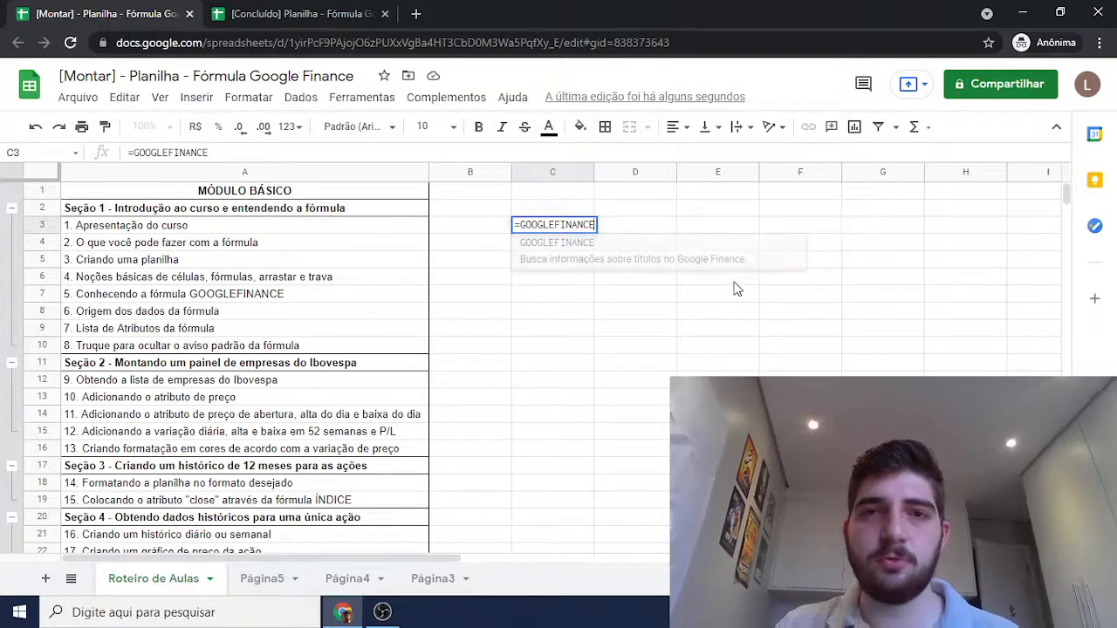
key("Return")
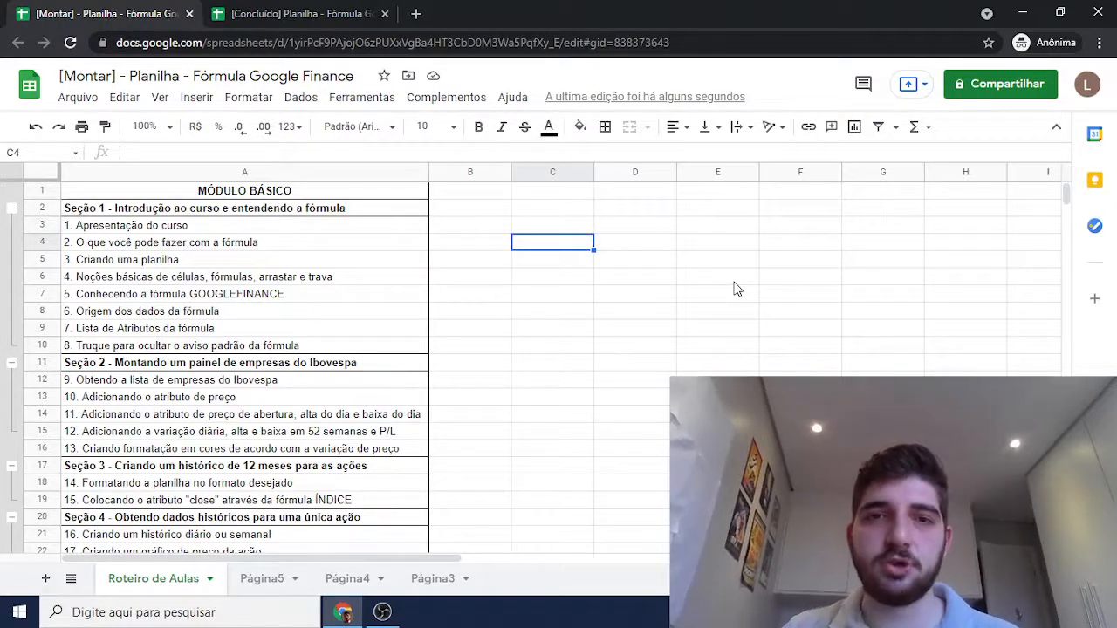
Enter the values 20, 100 and 200 in cells E4, E5 and E6.
key("Right")
key("Right")
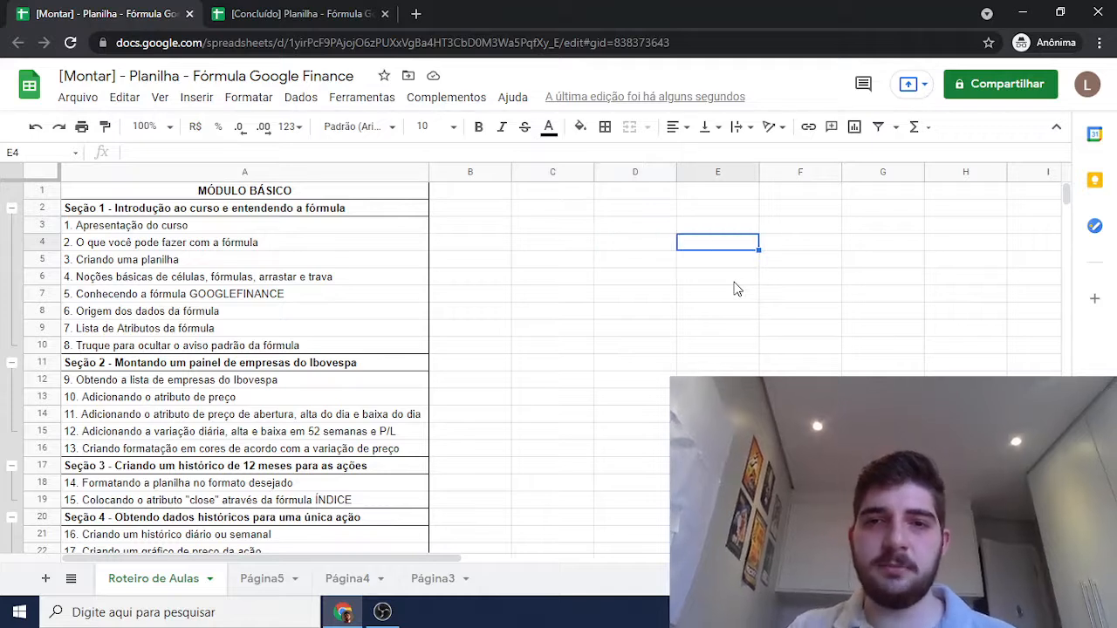
type("20")
key("Return")
type("100")
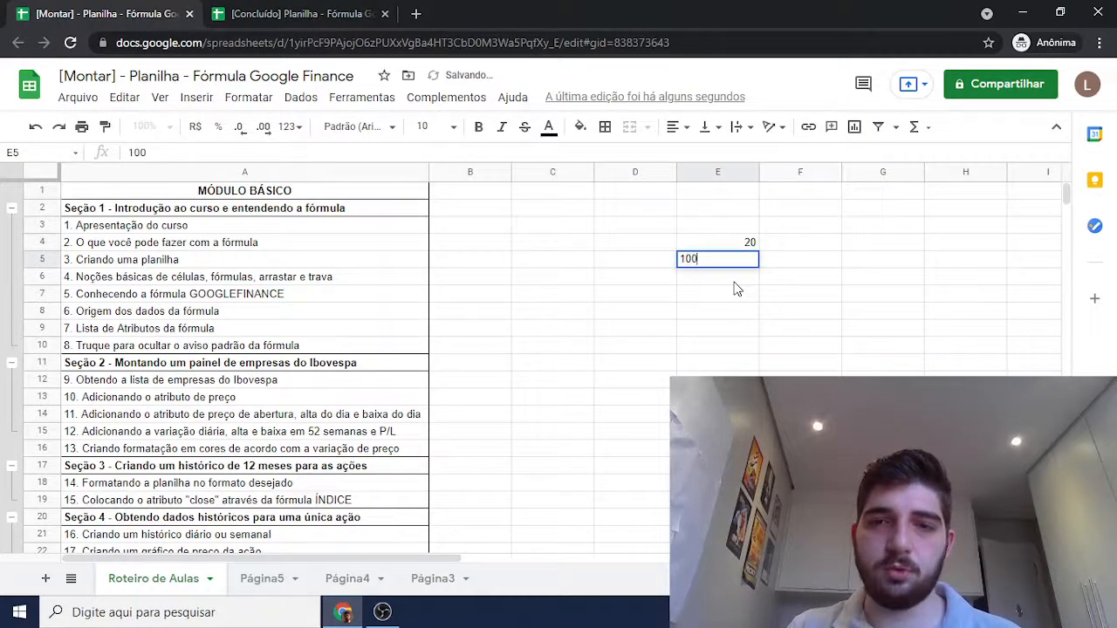
key("Return")
type("200")
key("Return")
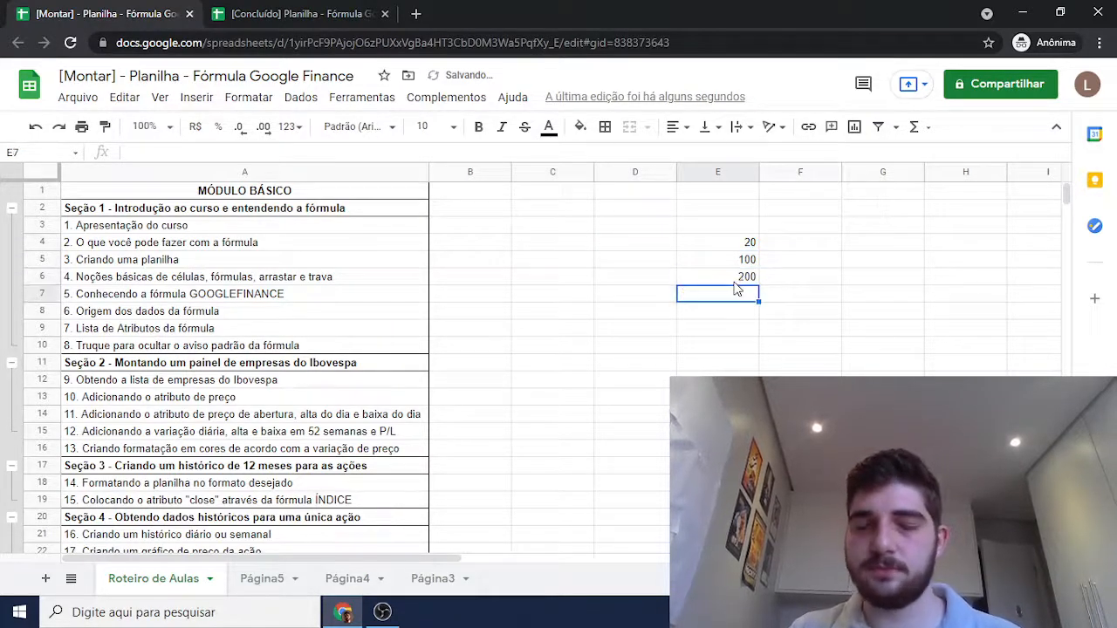
Begin a SOMA formula in cell C4, up to its opening parenthesis.
key("Left")
key("Left")
key("Up")
key("Up")
key("Up")
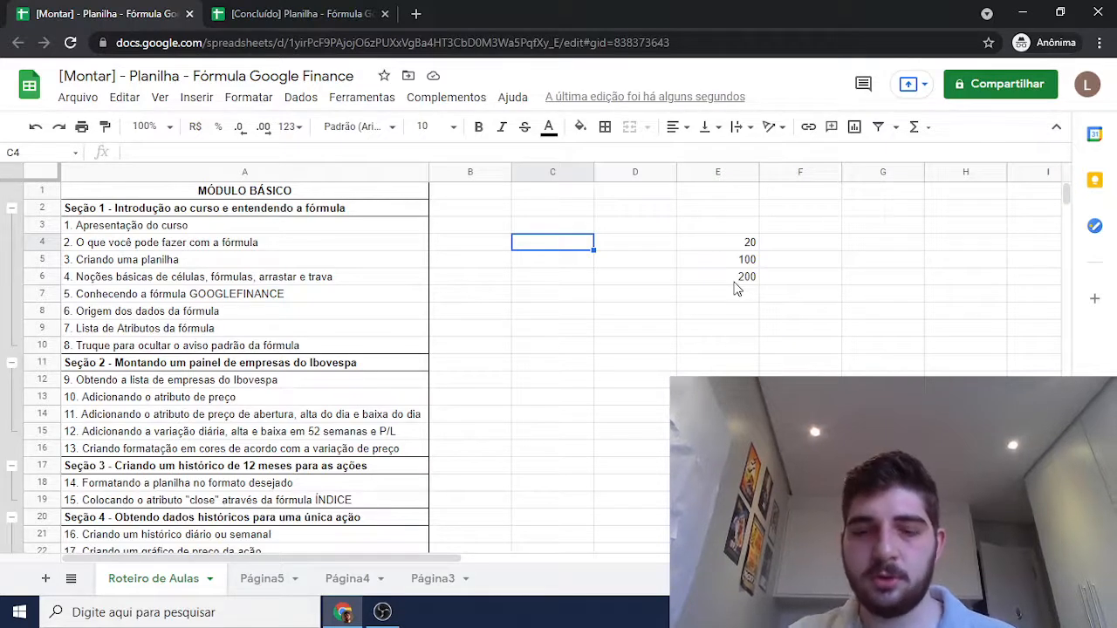
type("=")
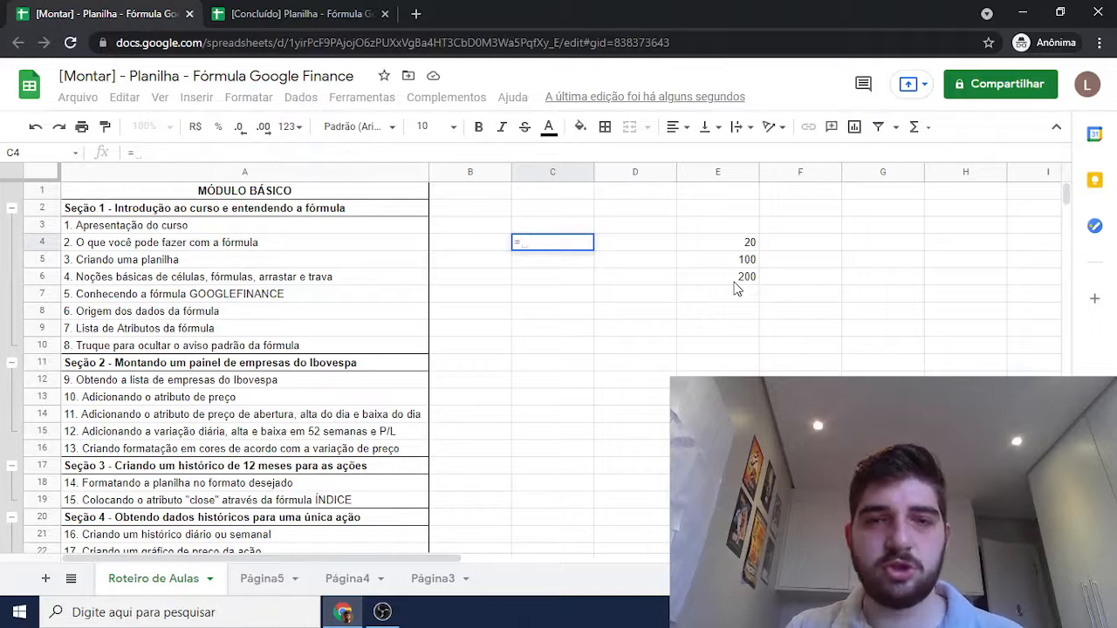
type("SOMA")
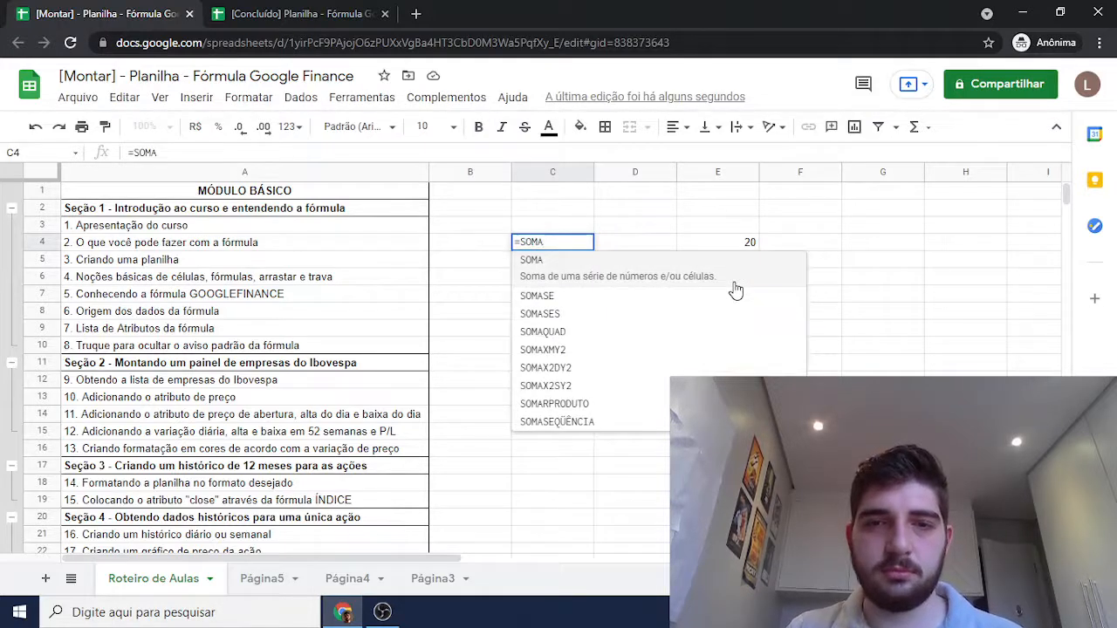
type("(")
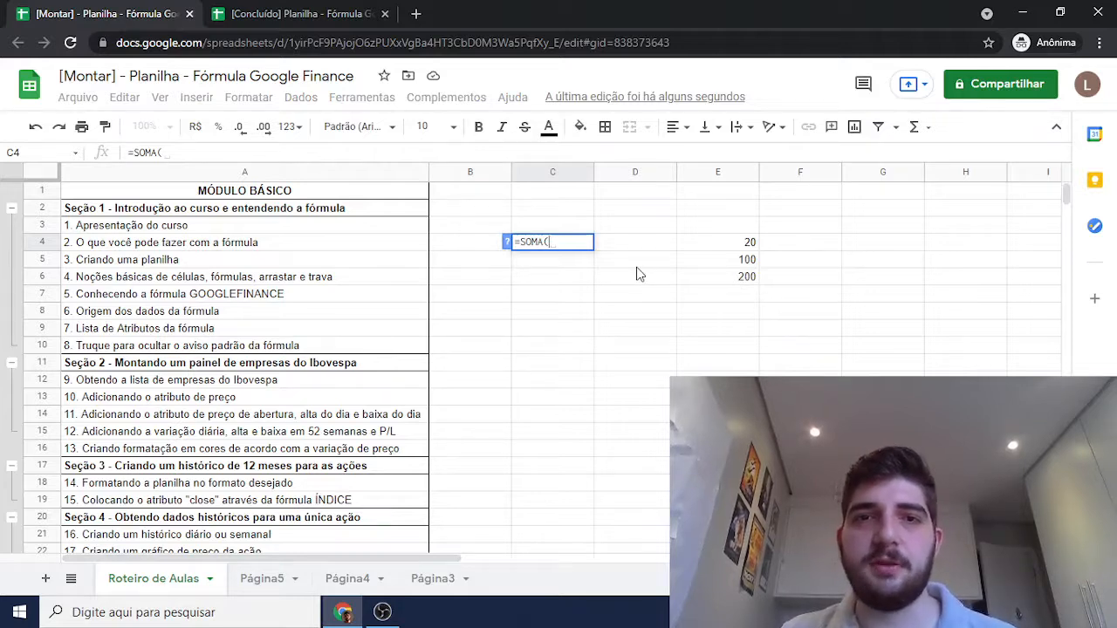
Show the SOMA function help and expand it to read the example and argument descriptions.
left_click(506, 242)
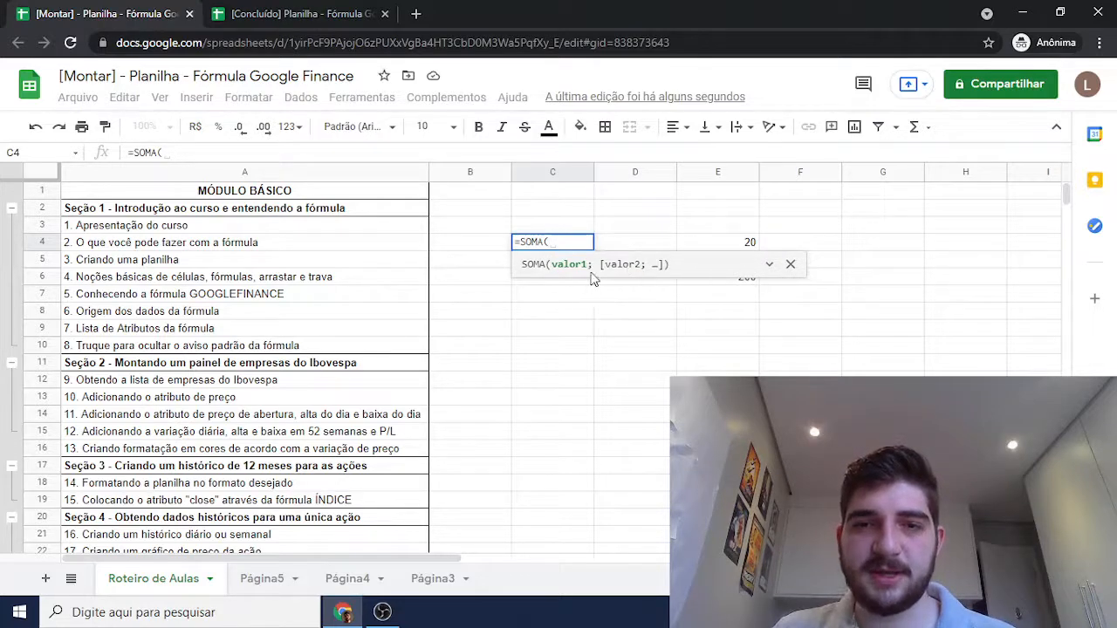
left_click(769, 264)
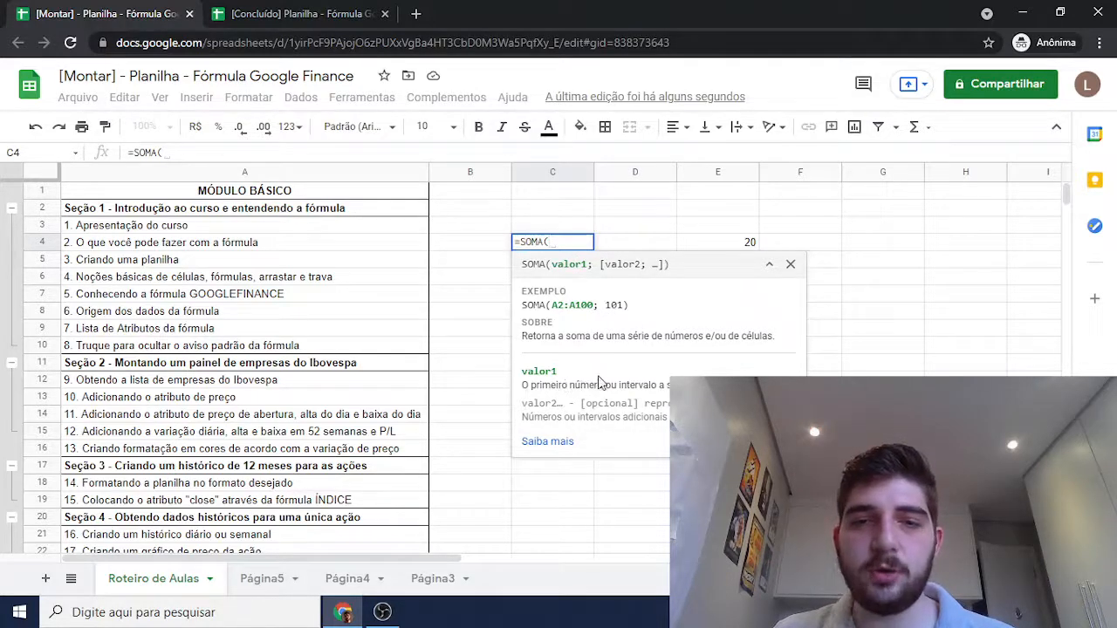
scroll(771, 212, "down", 1)
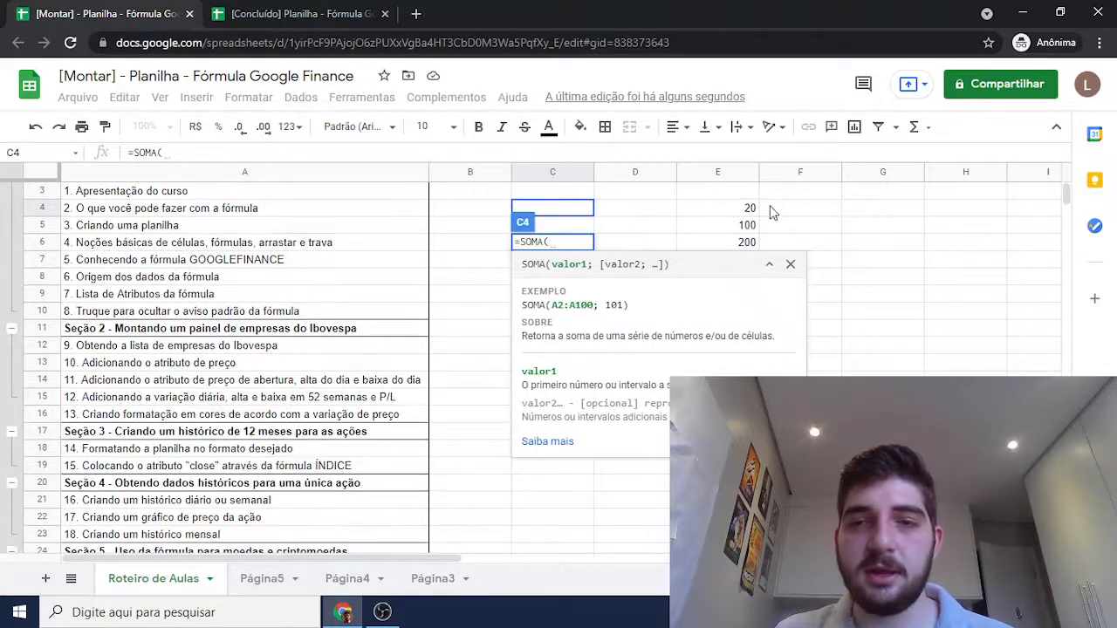
Complete the SOMA formula in C4 with the range E4:E6 and a closing parenthesis, and enter it.
scroll(771, 212, "down", 1)
scroll(748, 219, "up", 1)
left_click(745, 197)
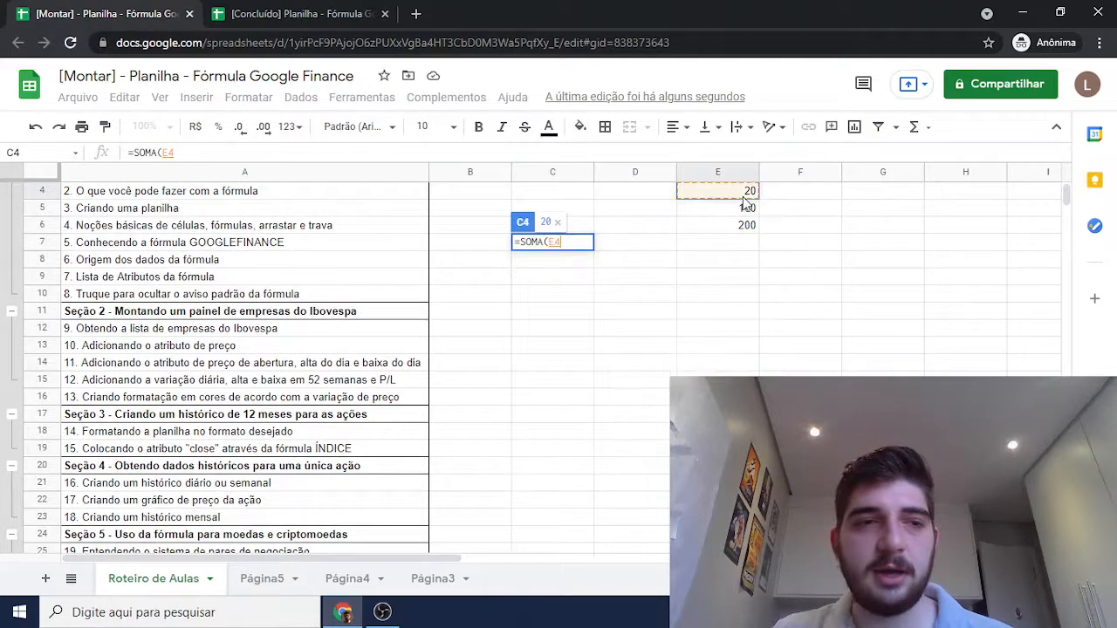
left_click_drag(747, 203, 752, 229)
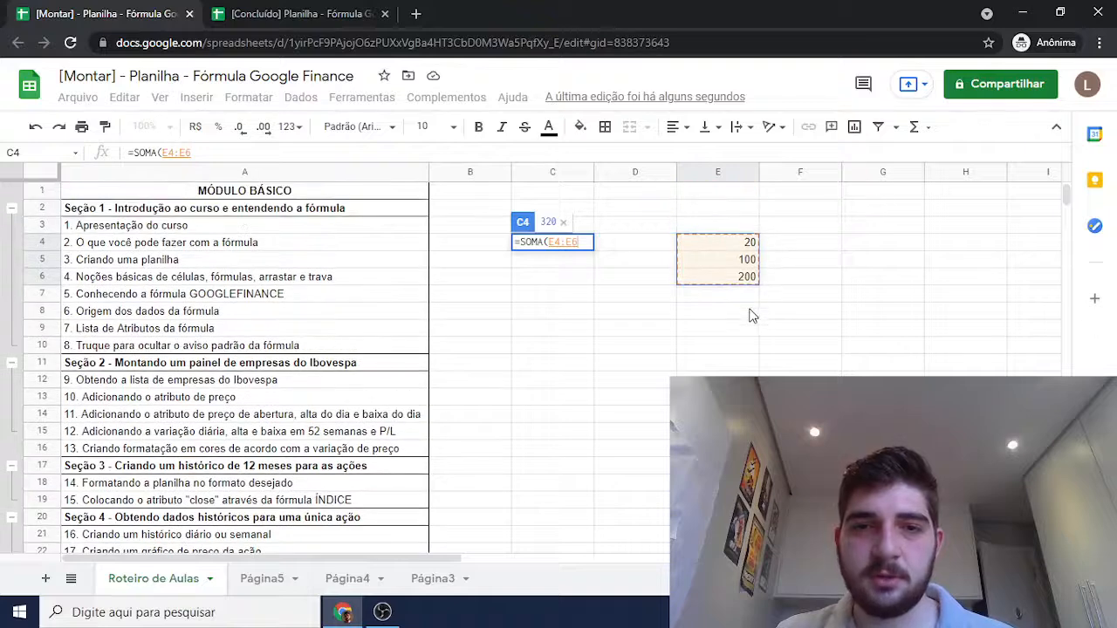
scroll(753, 273, "up", 1)
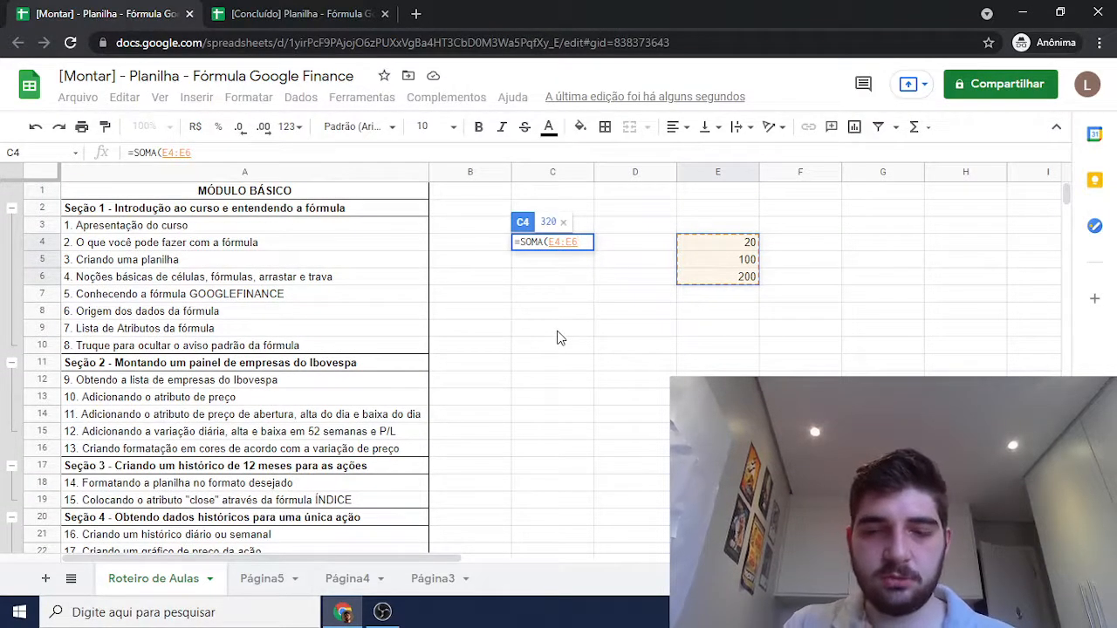
type(")")
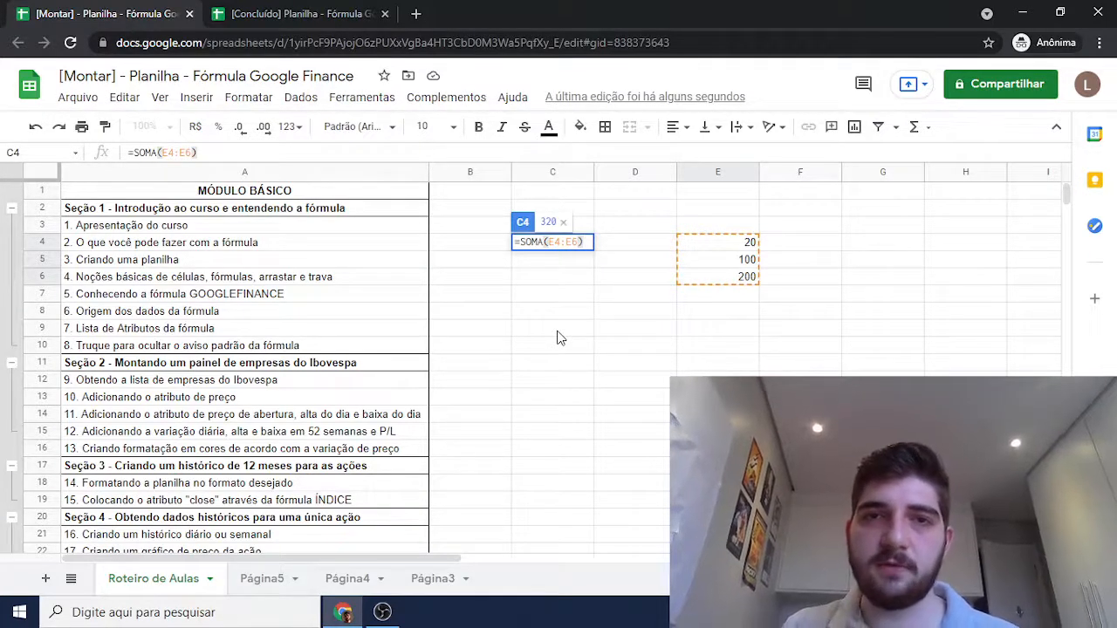
key("Return")
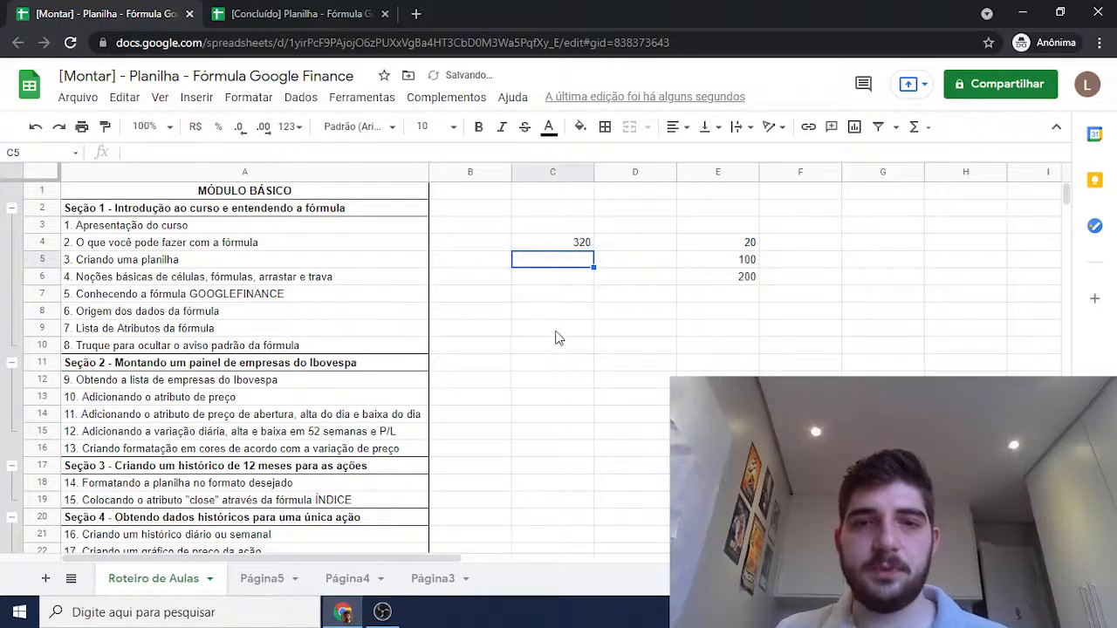
Open the SOMA formula in C4 to examine its referenced range, and close it without changes.
left_click(574, 248)
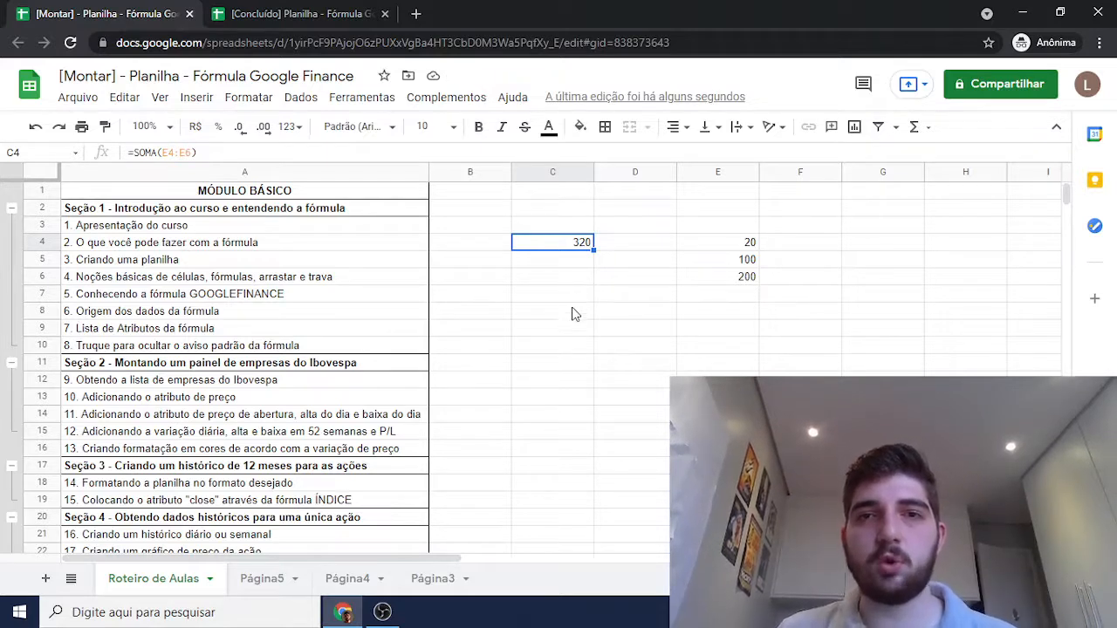
double_click(568, 246)
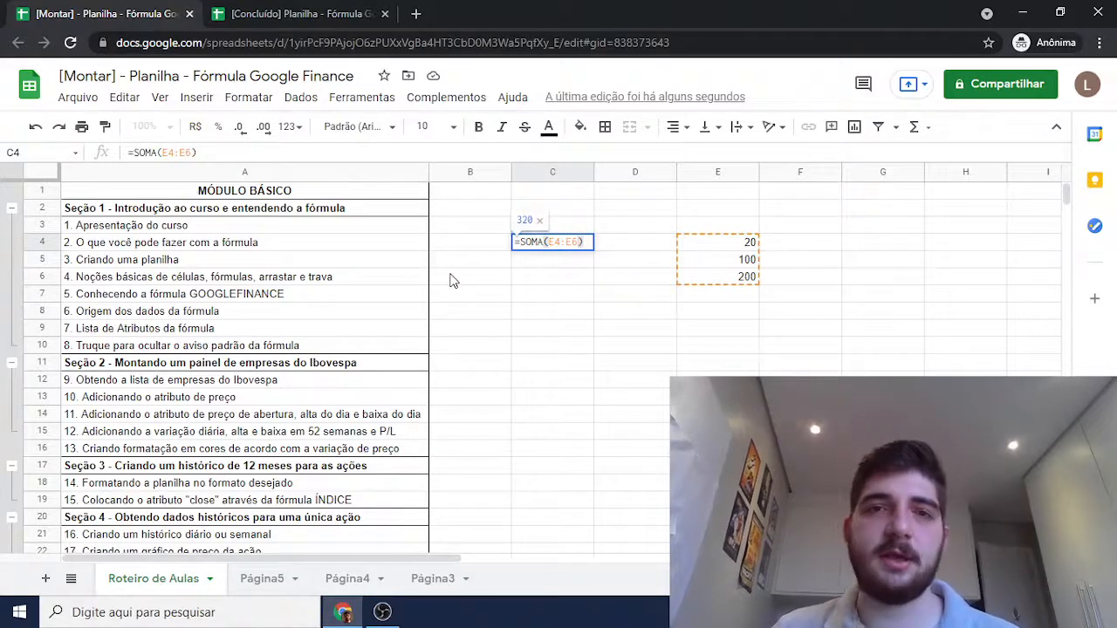
key("Return")
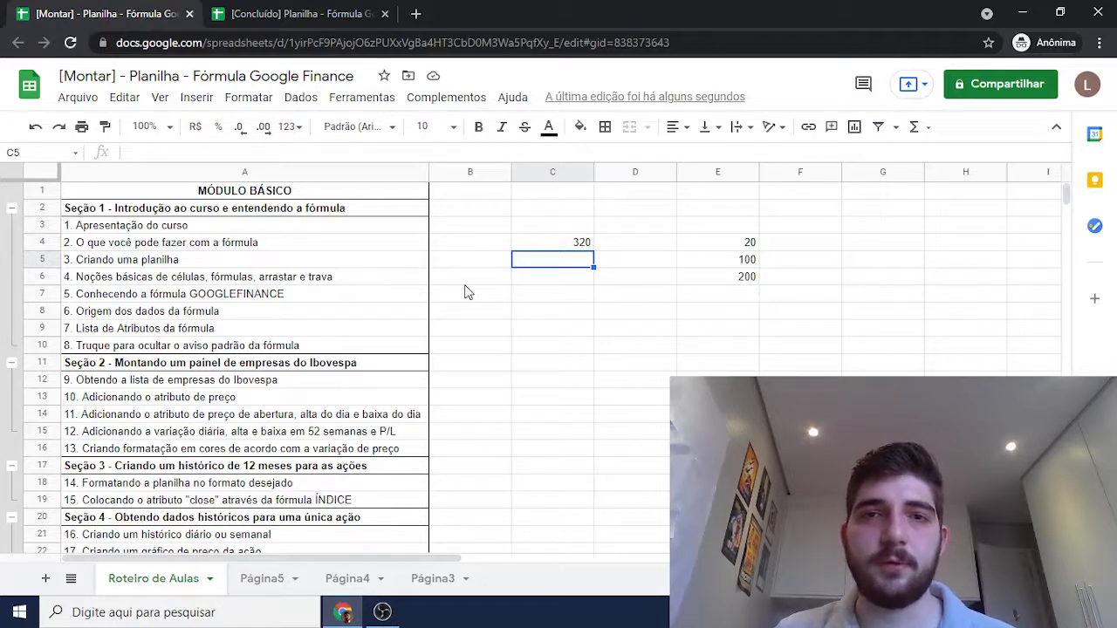
Replace the function SOMA with MÉDIA in C4's formula, keeping the range E4:E6, and review the entered formula.
double_click(573, 246)
double_click(531, 241)
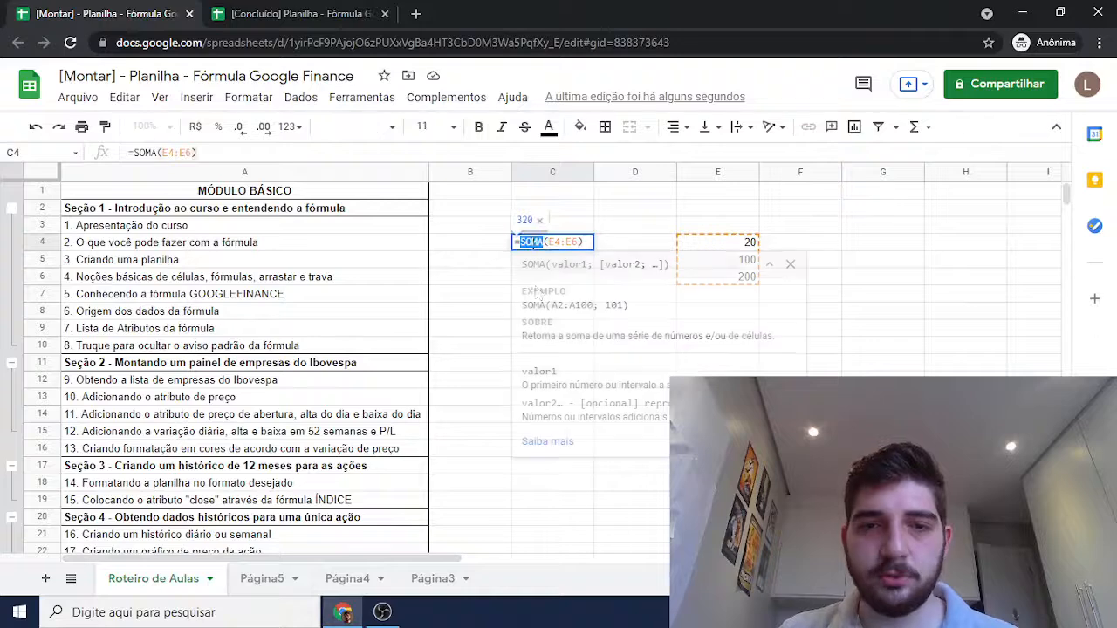
type("MÉD")
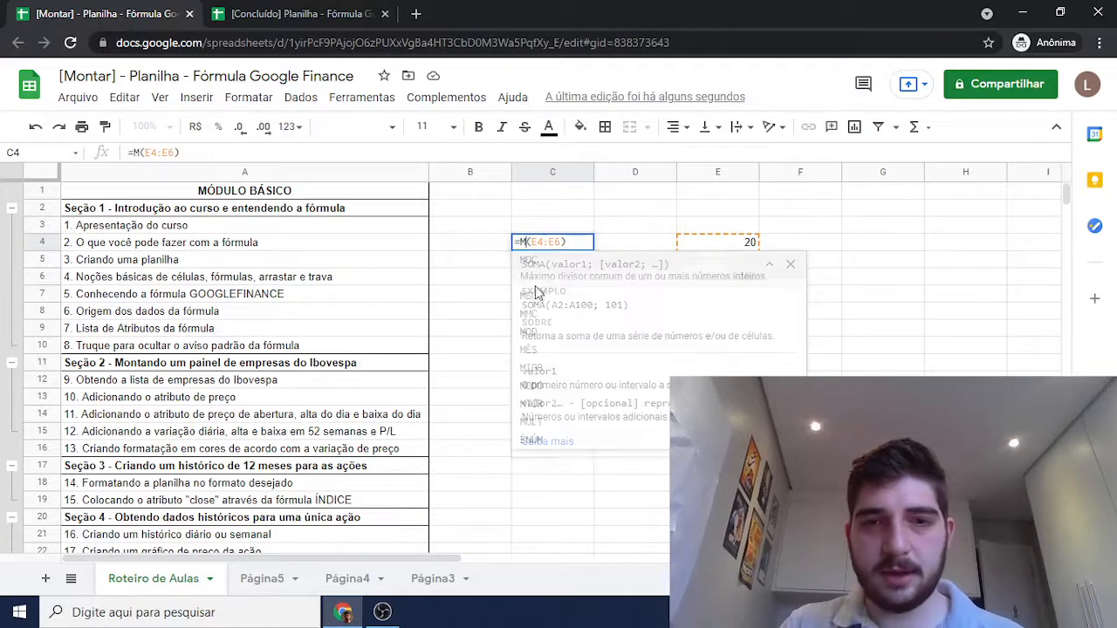
type("IA")
key("Return")
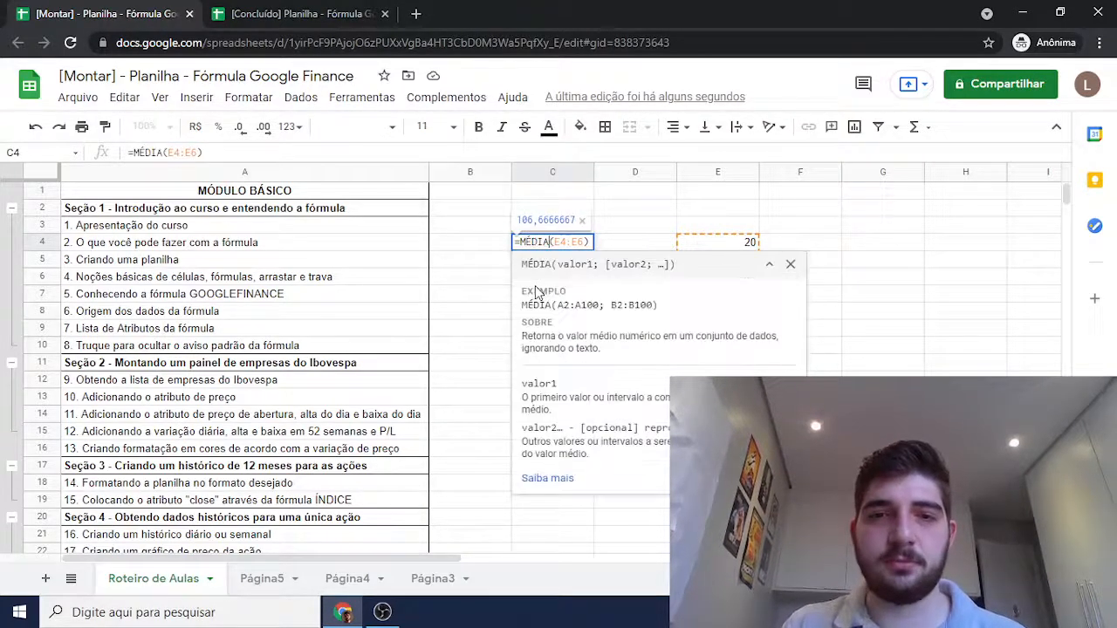
key("Return")
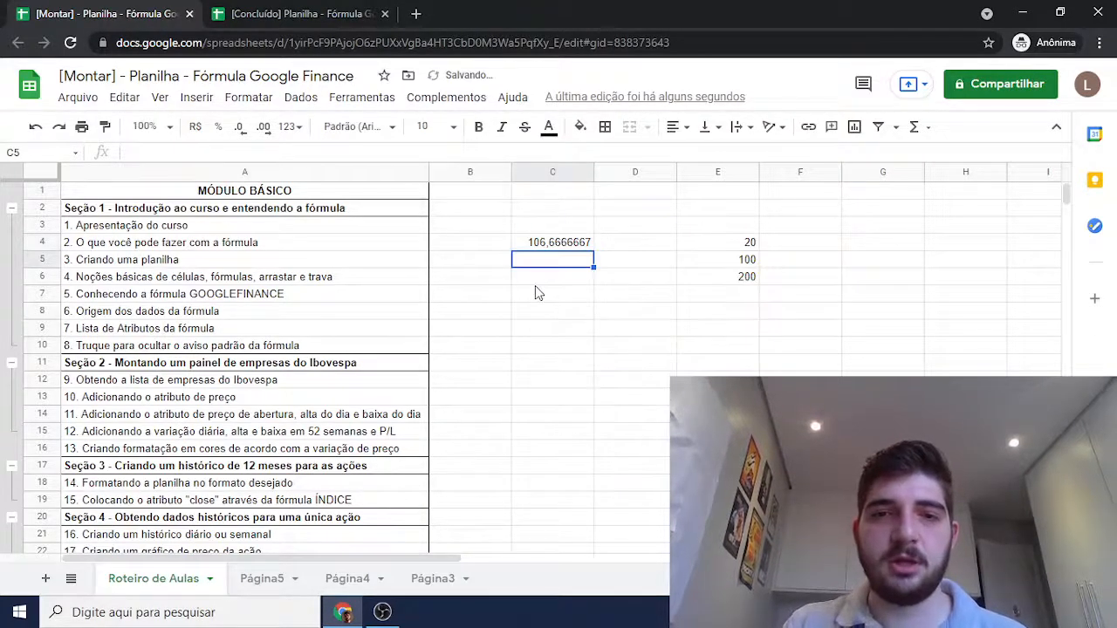
double_click(576, 242)
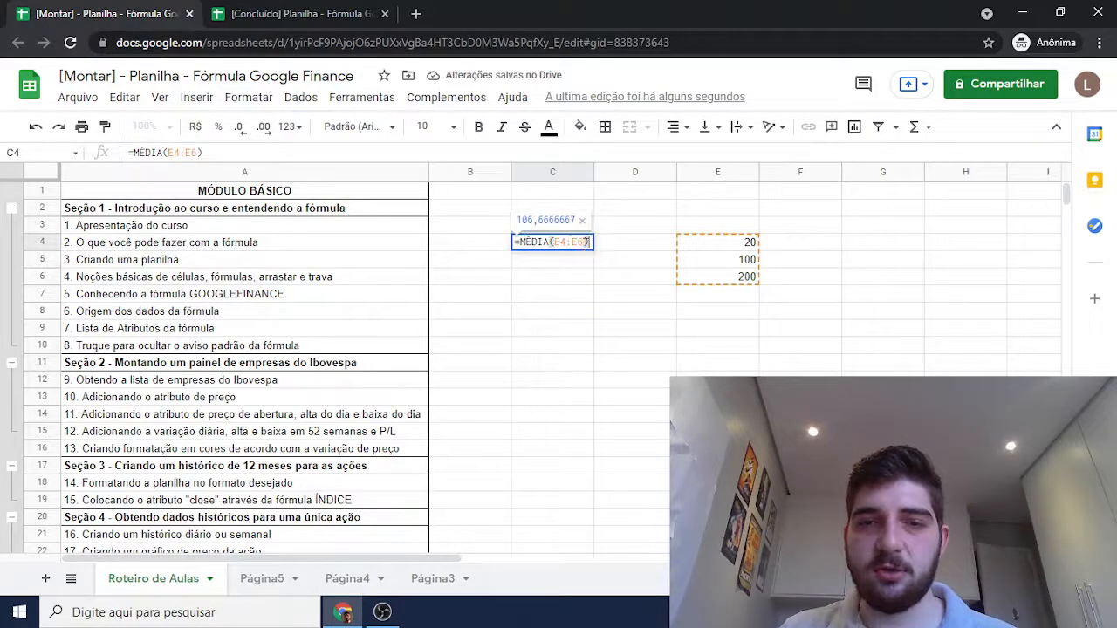
left_click(574, 278)
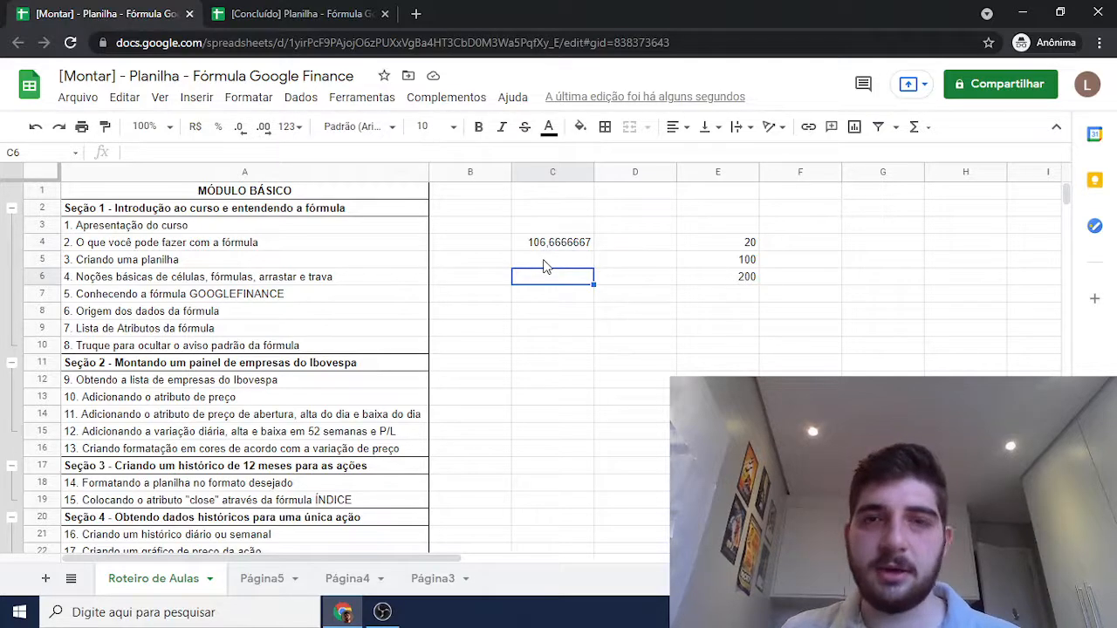
Change the function in C4's formula from MÉDIA back to SOMA.
double_click(555, 247)
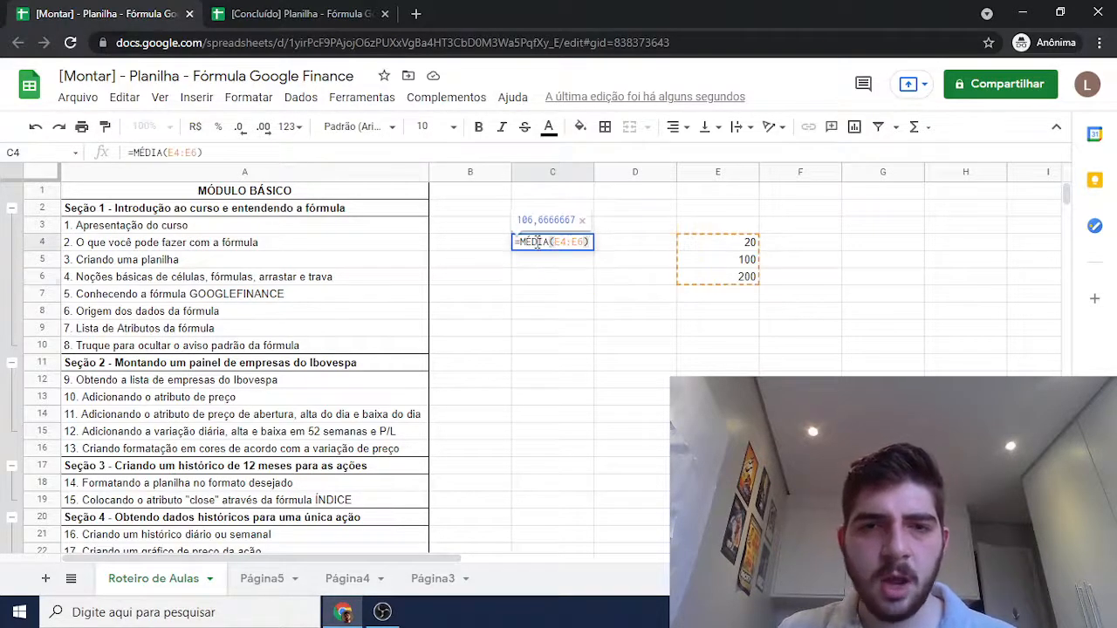
double_click(536, 242)
type("SOMA")
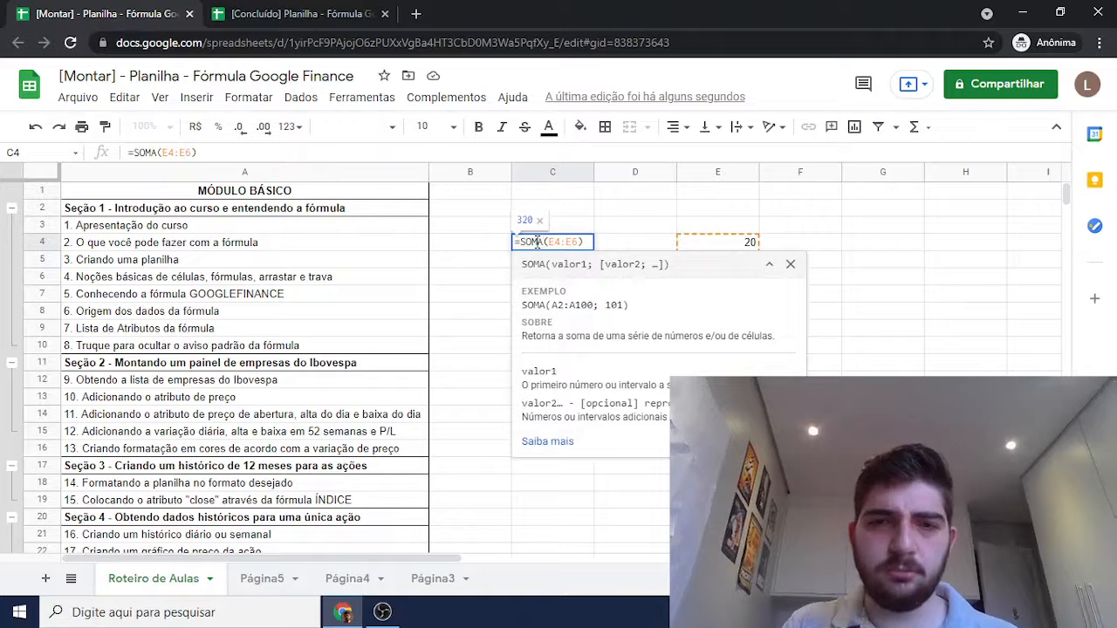
left_click(634, 221)
Add the number 100 as a second argument in C4, making the formula =SOMA(E4:E6;100).
double_click(558, 247)
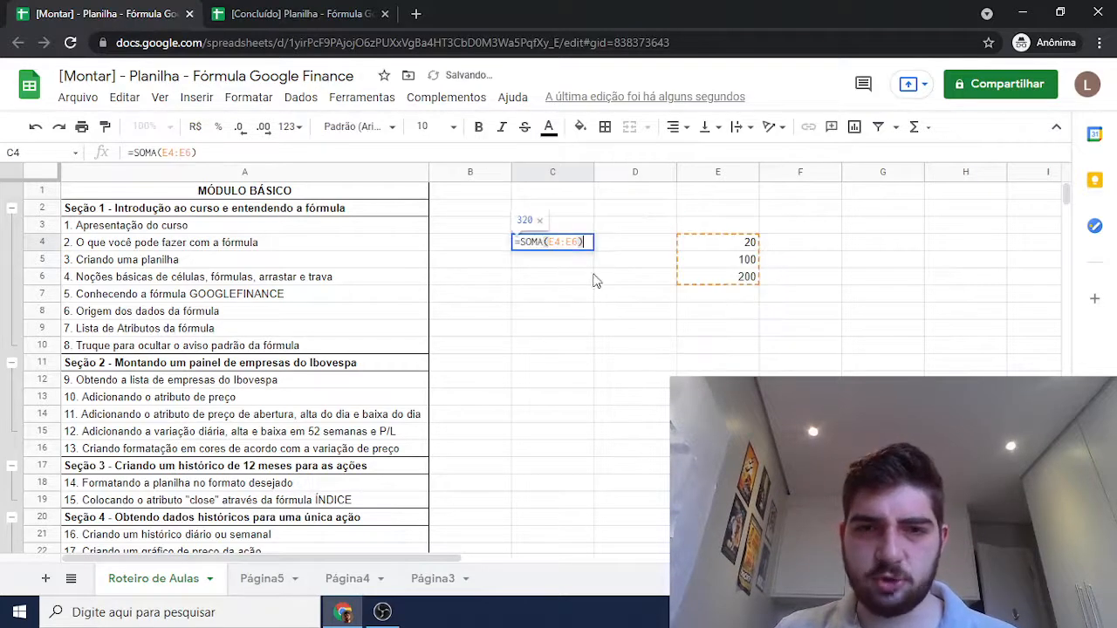
left_click(538, 242)
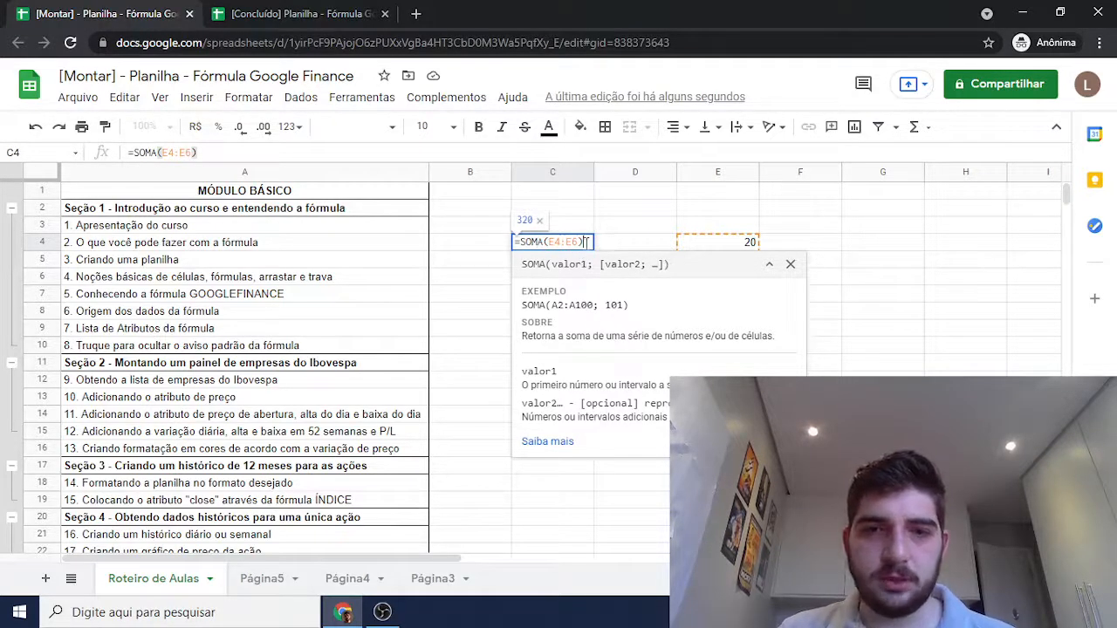
type(";")
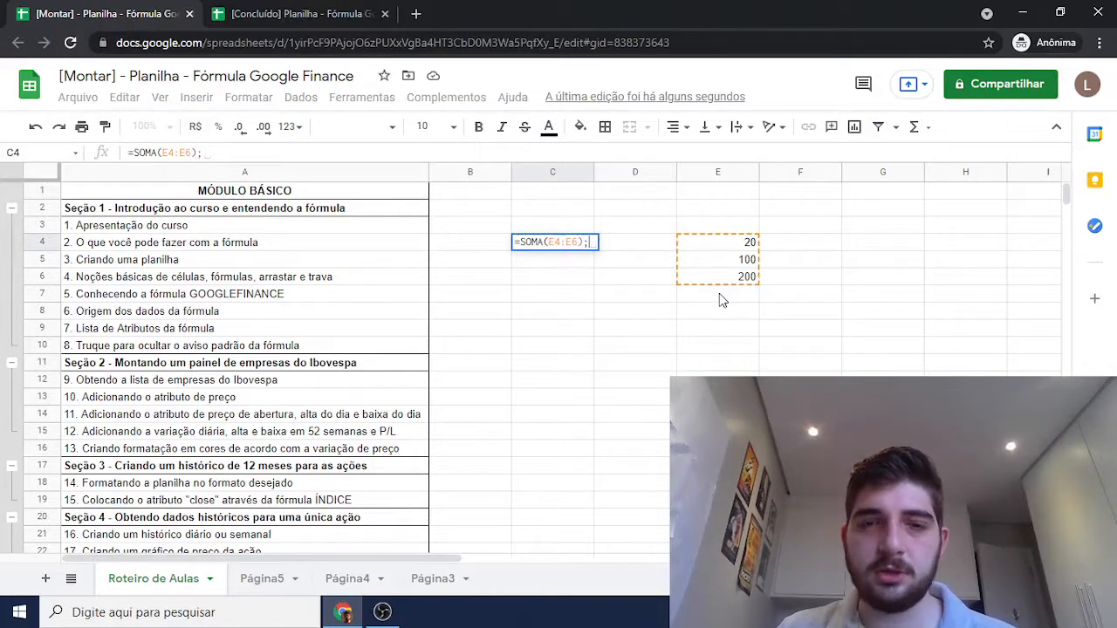
key("BackSpace")
key("BackSpace")
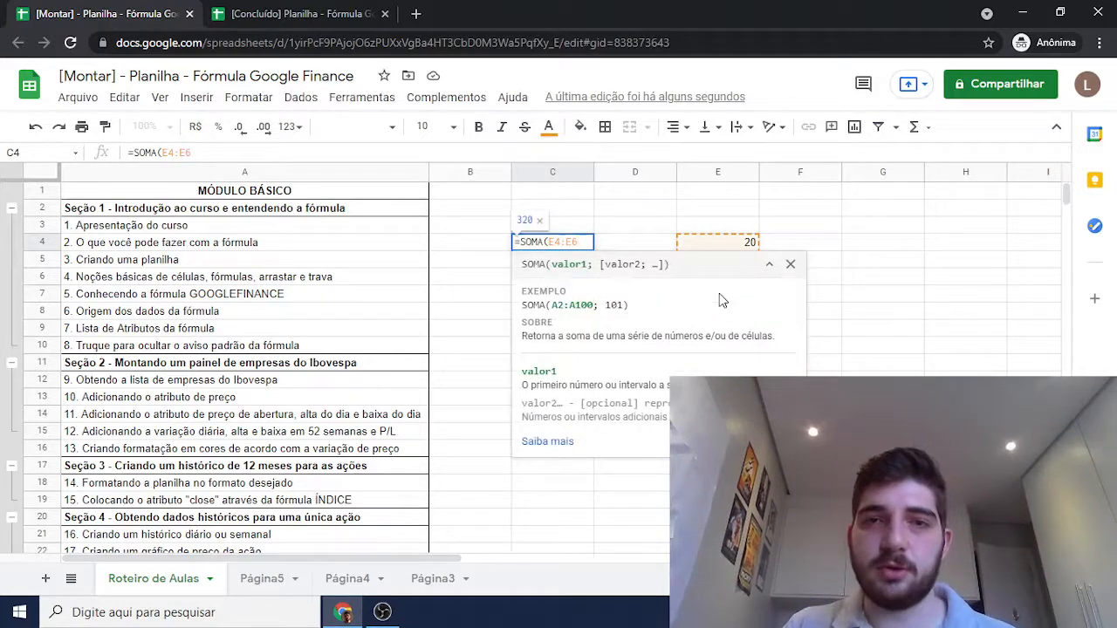
type(")")
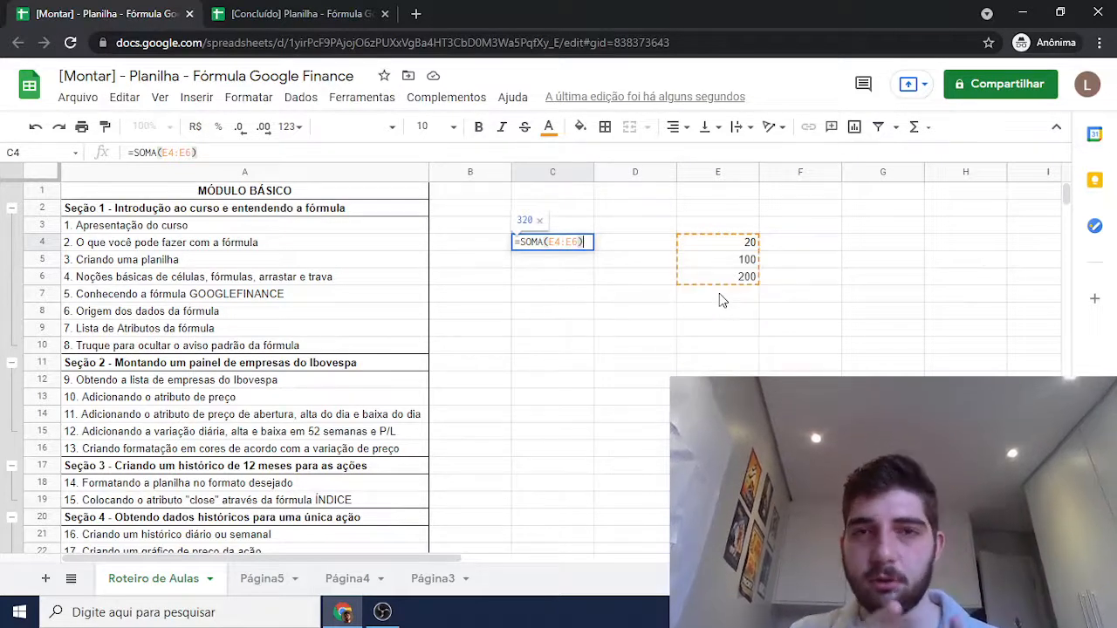
key("BackSpace")
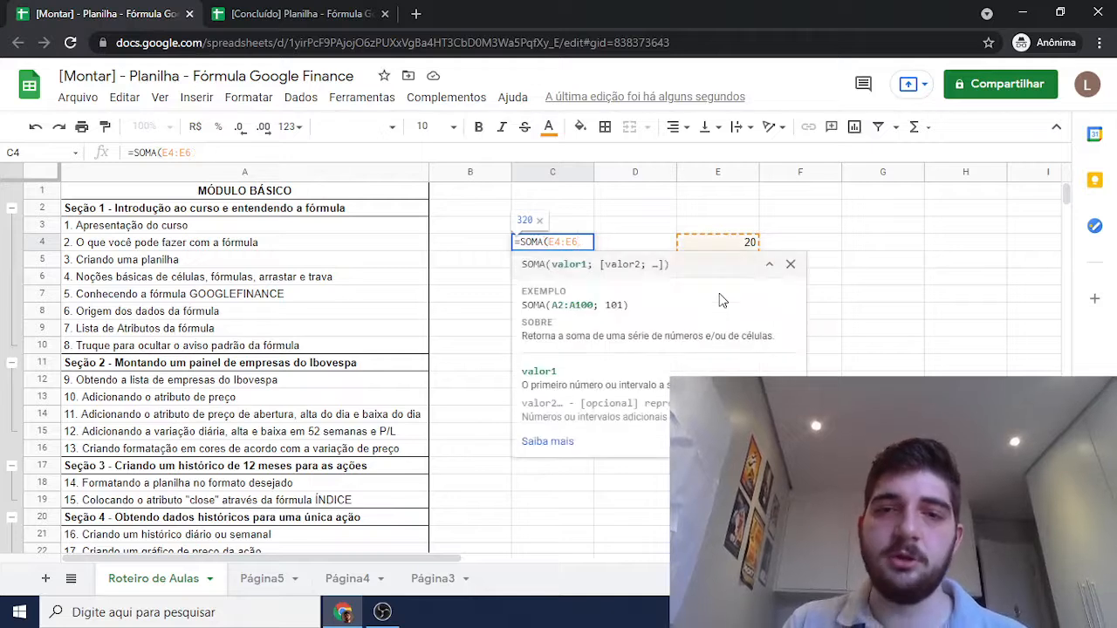
type(";")
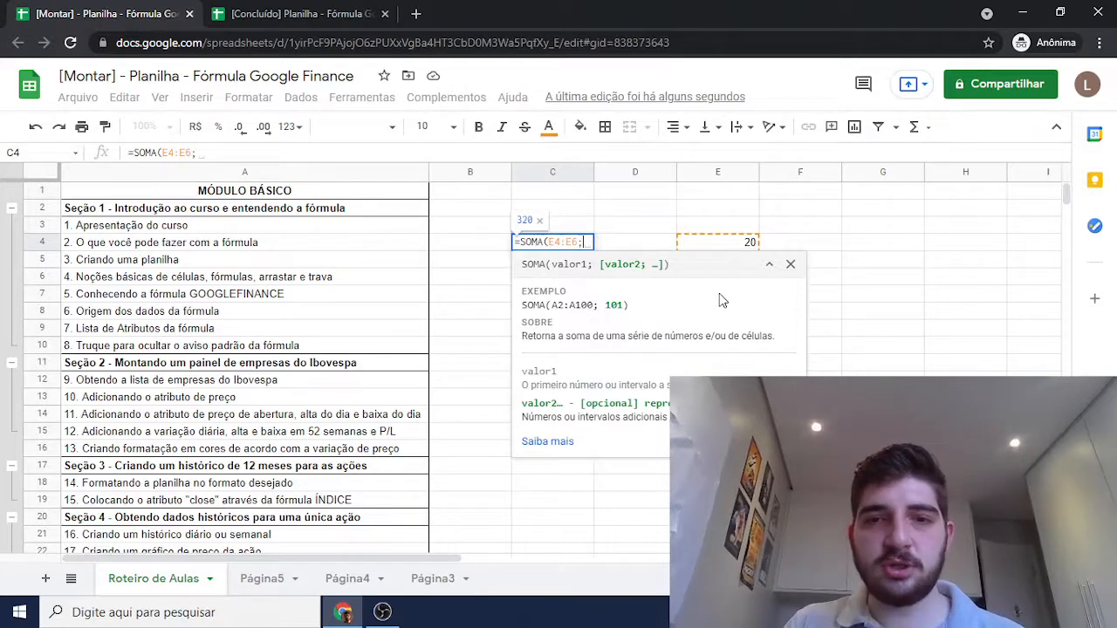
type("100")
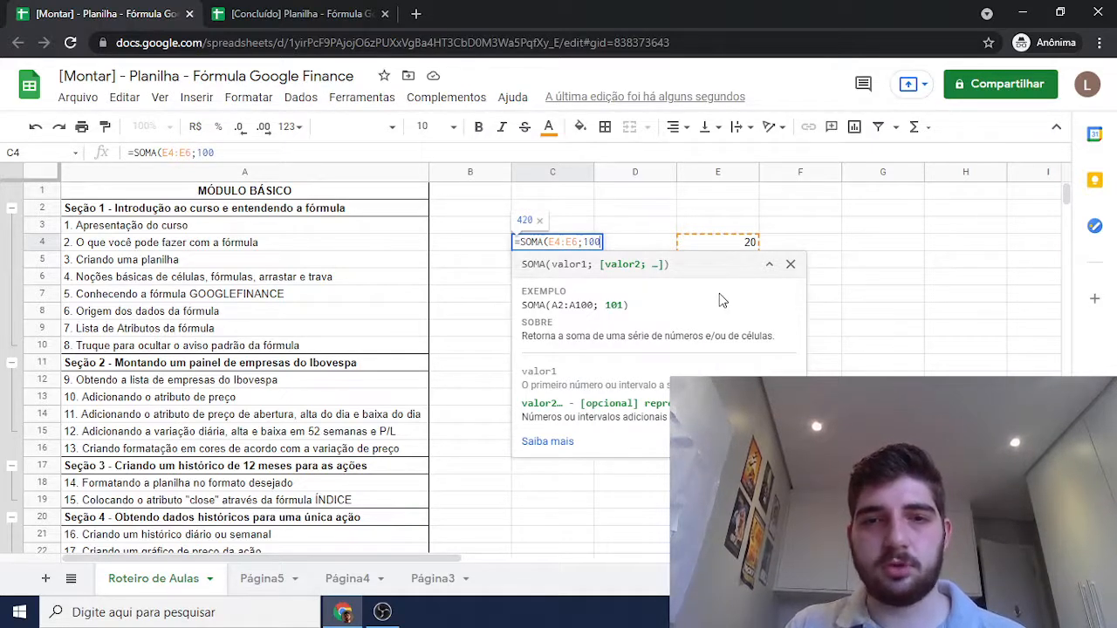
type(")")
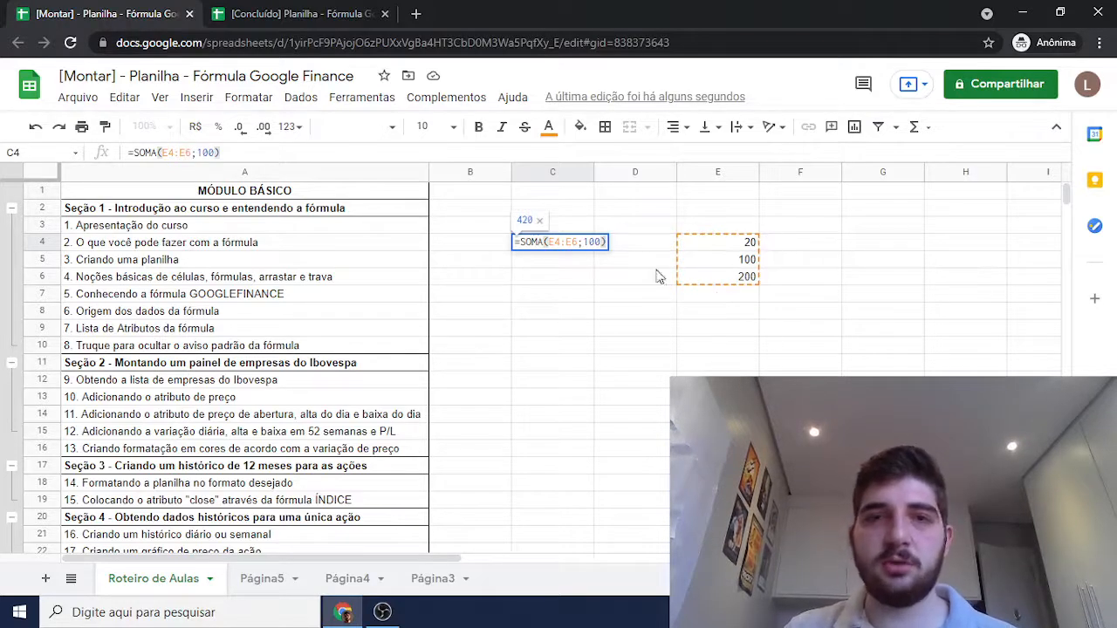
key("Return")
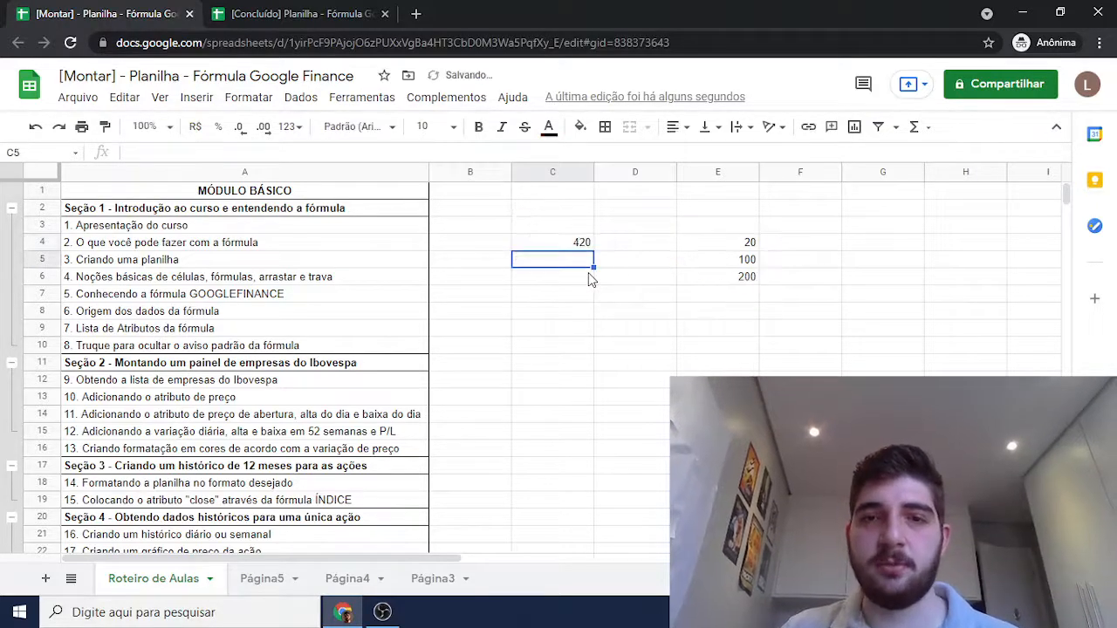
Enter the value 50 in cell F4.
left_click(826, 255)
left_click(827, 248)
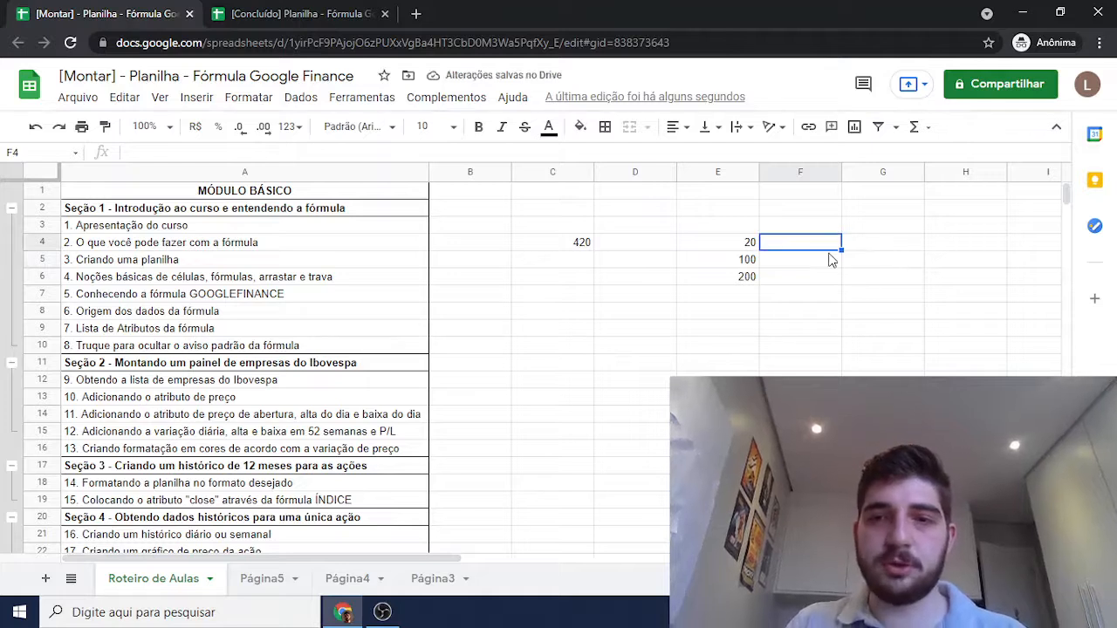
type("50")
key("Return")
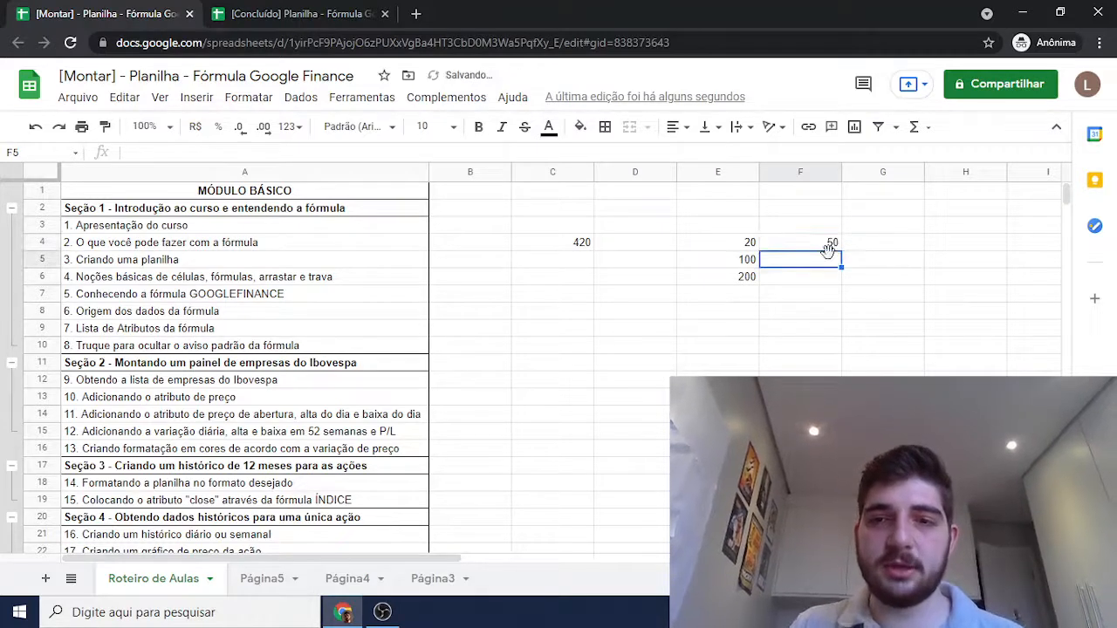
Add cell F4 as a third argument in C4, making the formula =SOMA(E4:E6;100;F4).
double_click(578, 243)
left_click(563, 241)
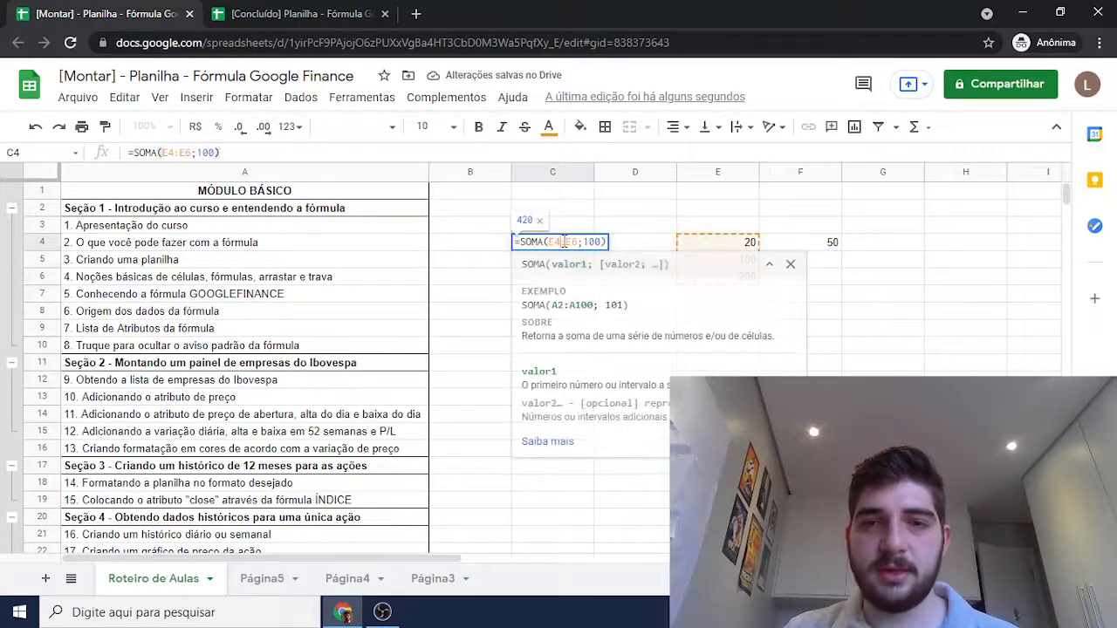
left_click(768, 264)
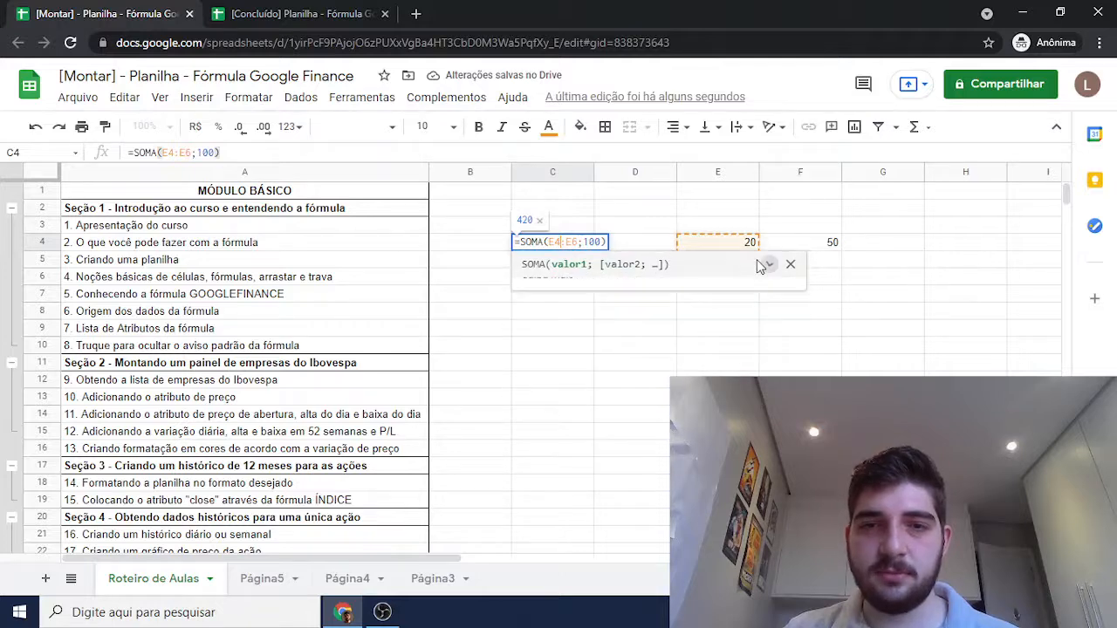
left_click(602, 242)
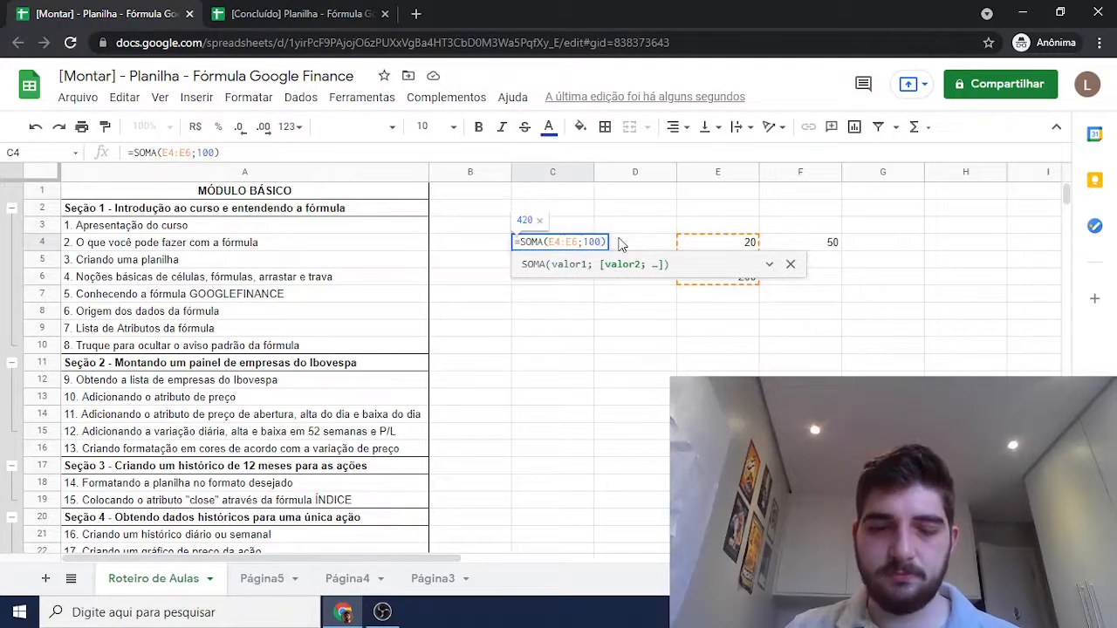
type(";")
left_click(825, 244)
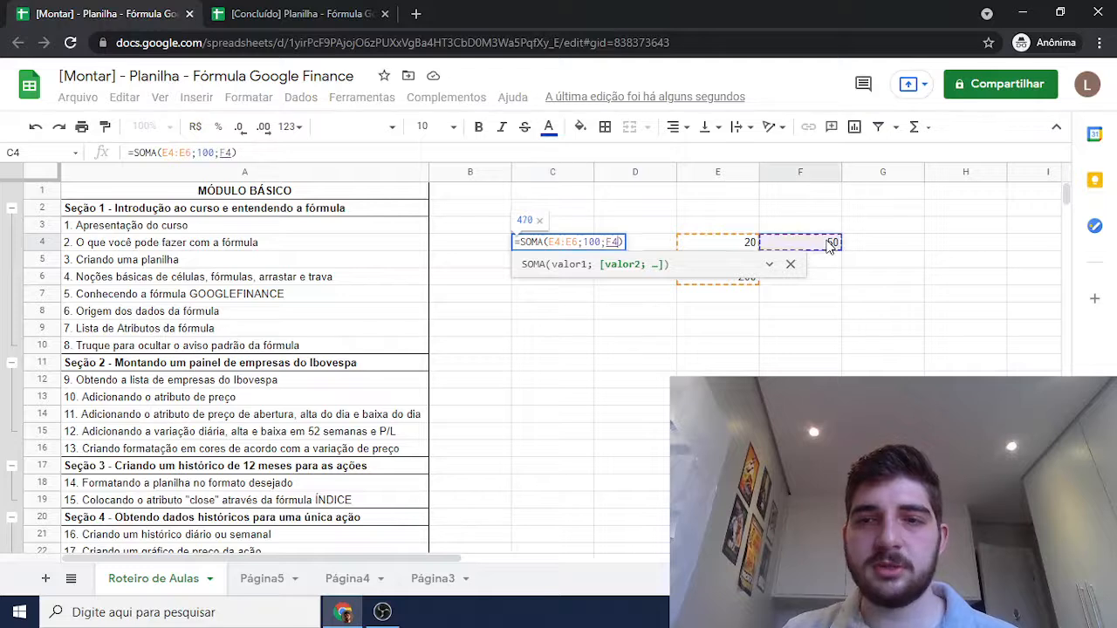
key("Return")
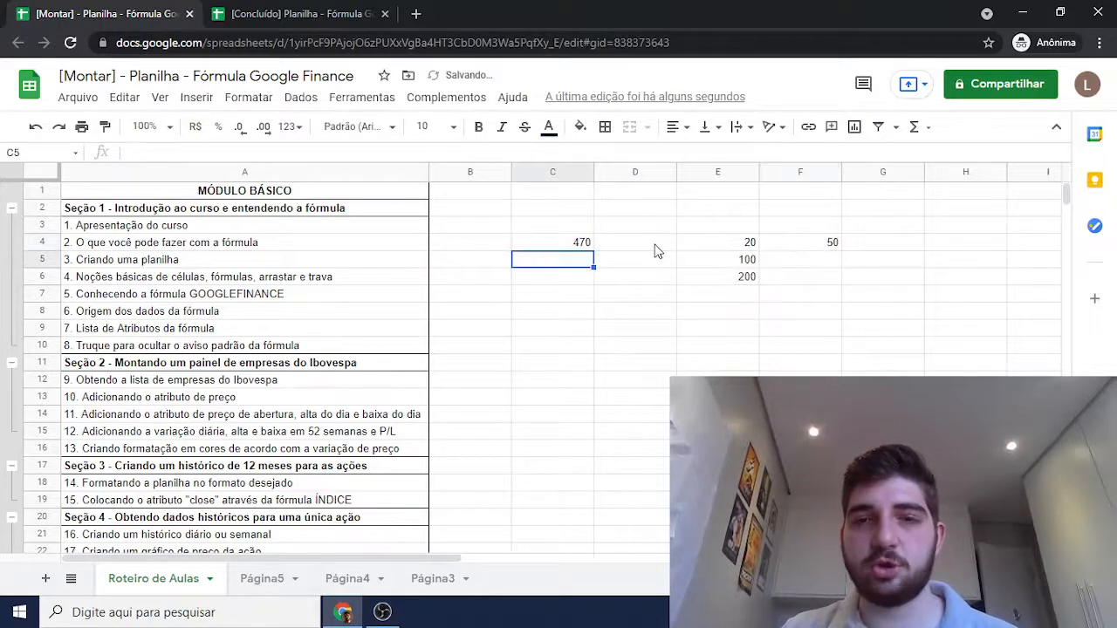
Remove the extra arguments from the formula in C4, leaving =SOMA(E4:E6).
left_click(566, 246)
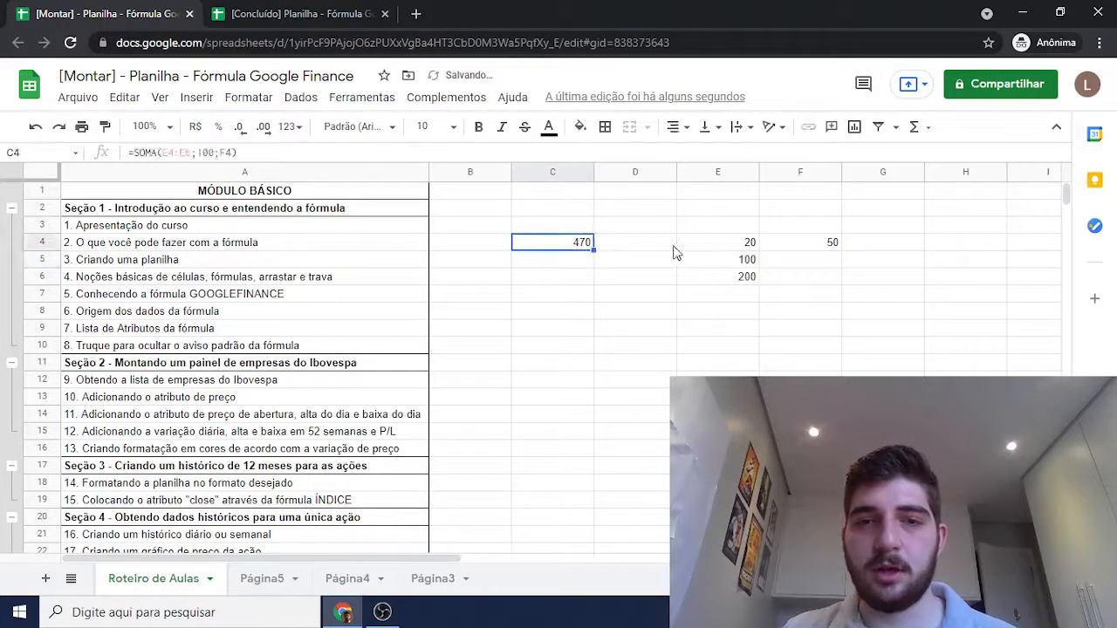
double_click(540, 248)
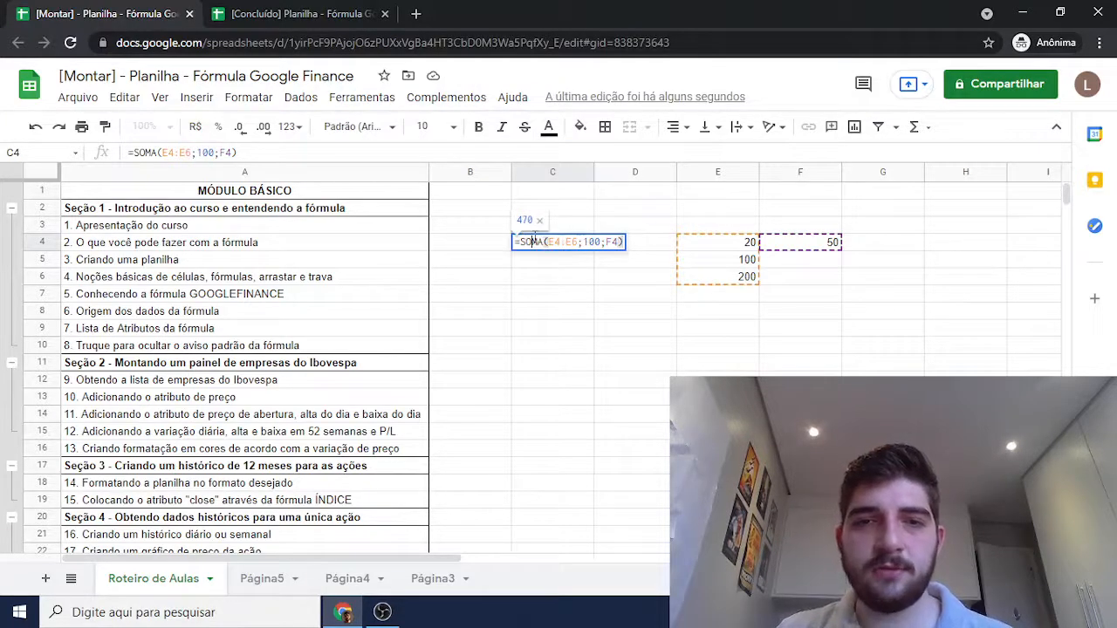
left_click(769, 264)
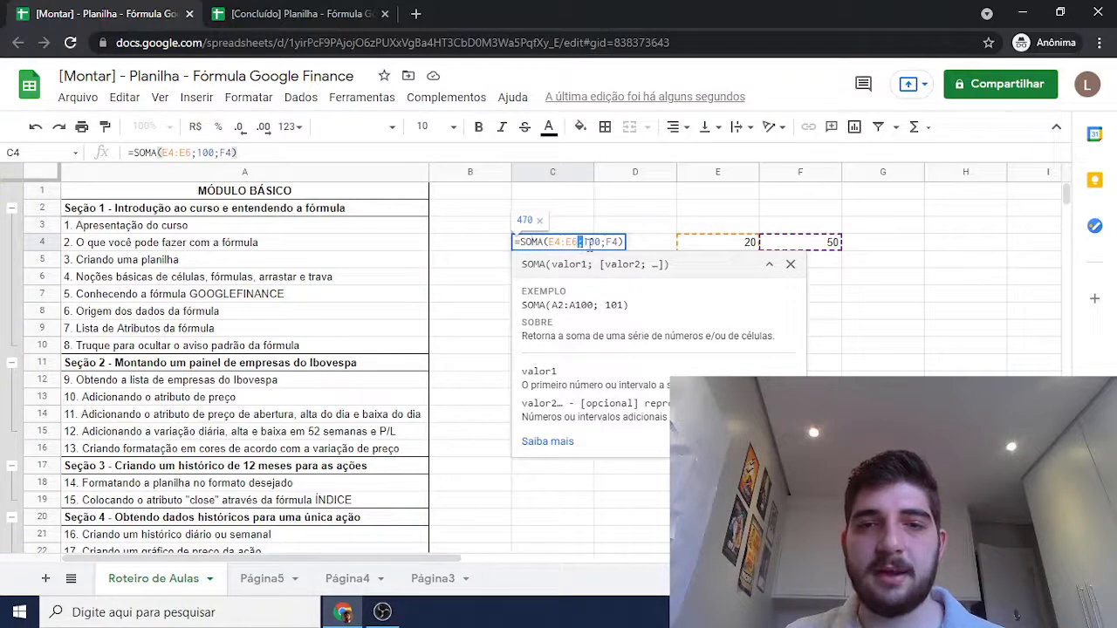
left_click_drag(587, 244, 639, 250)
key("BackSpace")
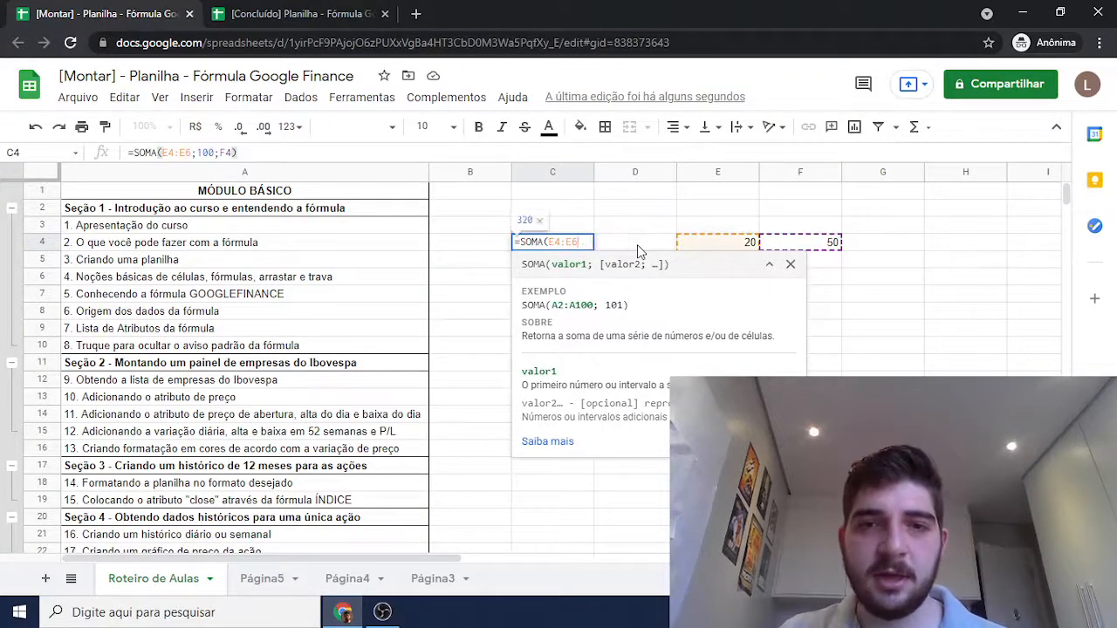
type(")")
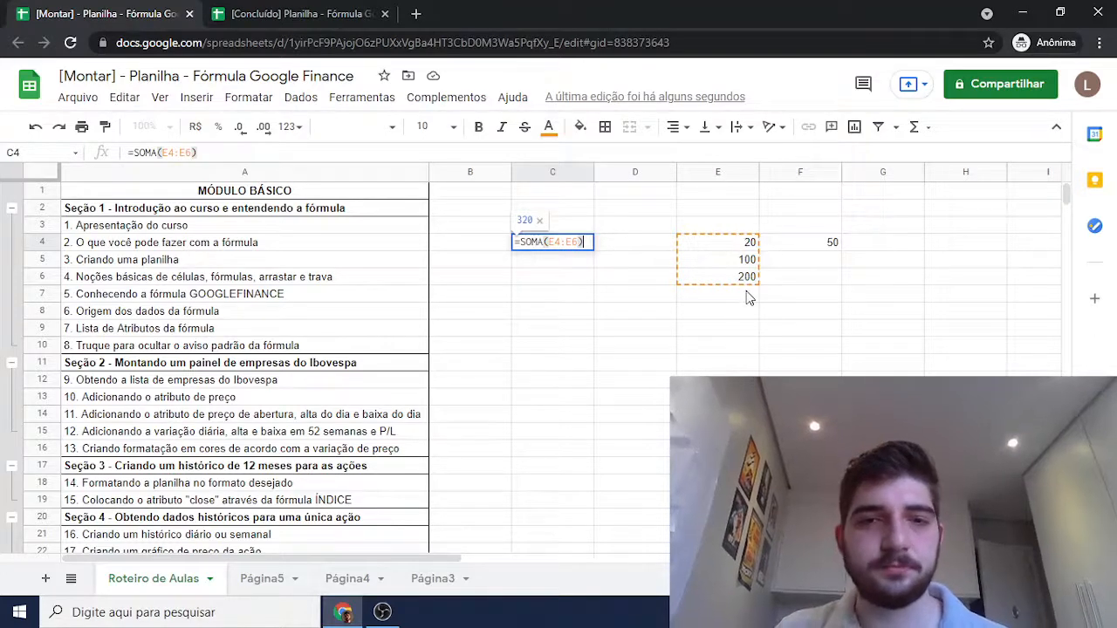
key("Return")
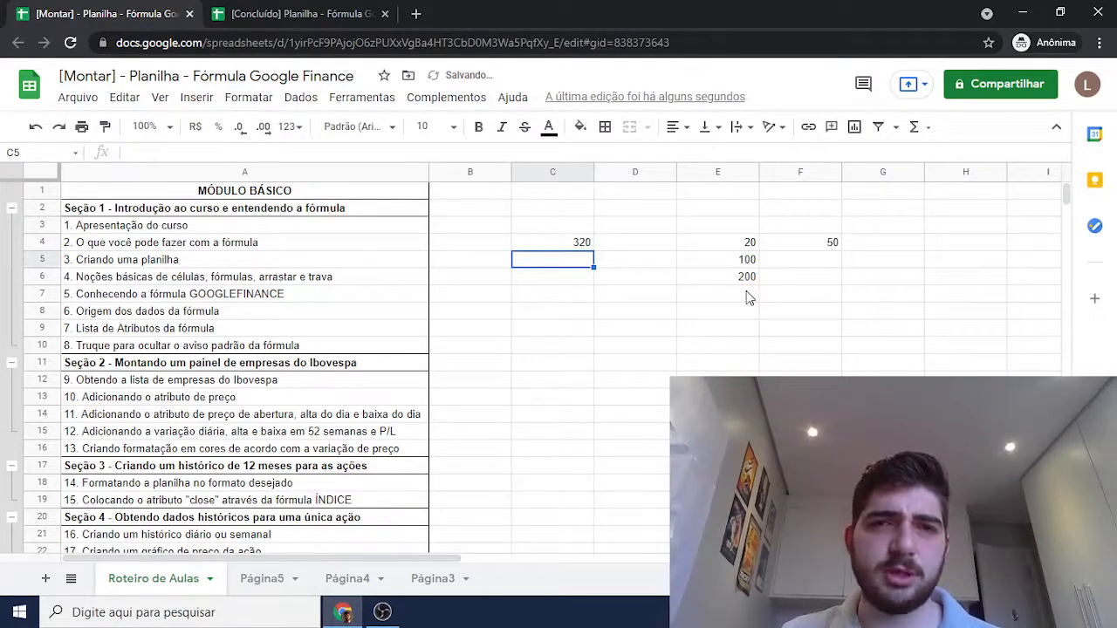
Subtract 100 from the sum in C4, making the formula =SOMA(E4:E6)-100.
left_click(575, 246)
triple_click(576, 242)
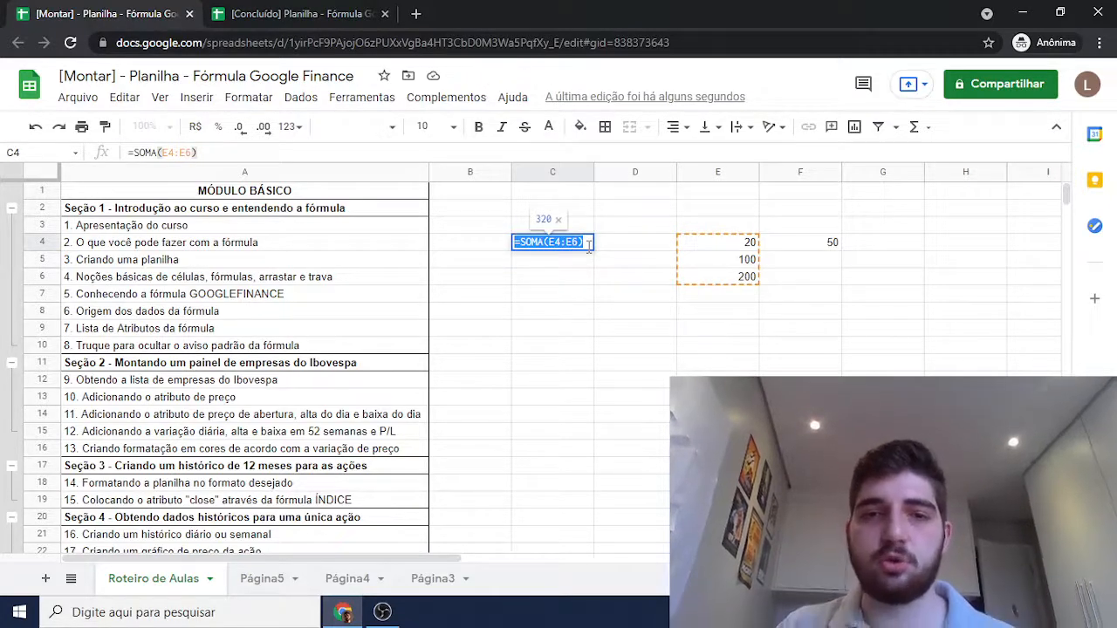
left_click(584, 242)
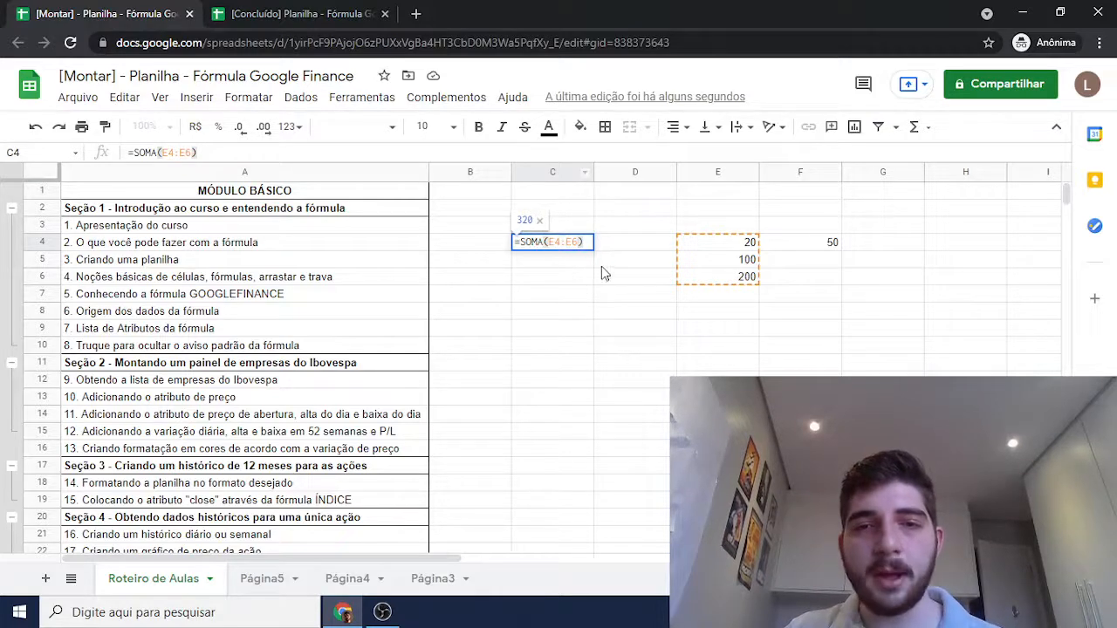
type("-100")
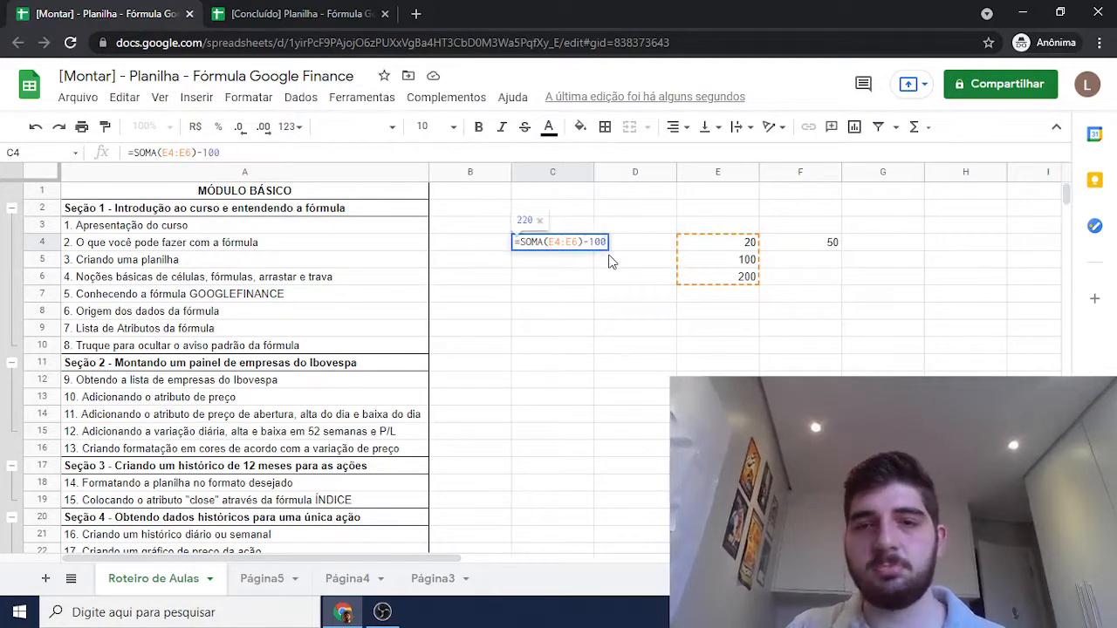
key("Return")
key("Up")
key("F2")
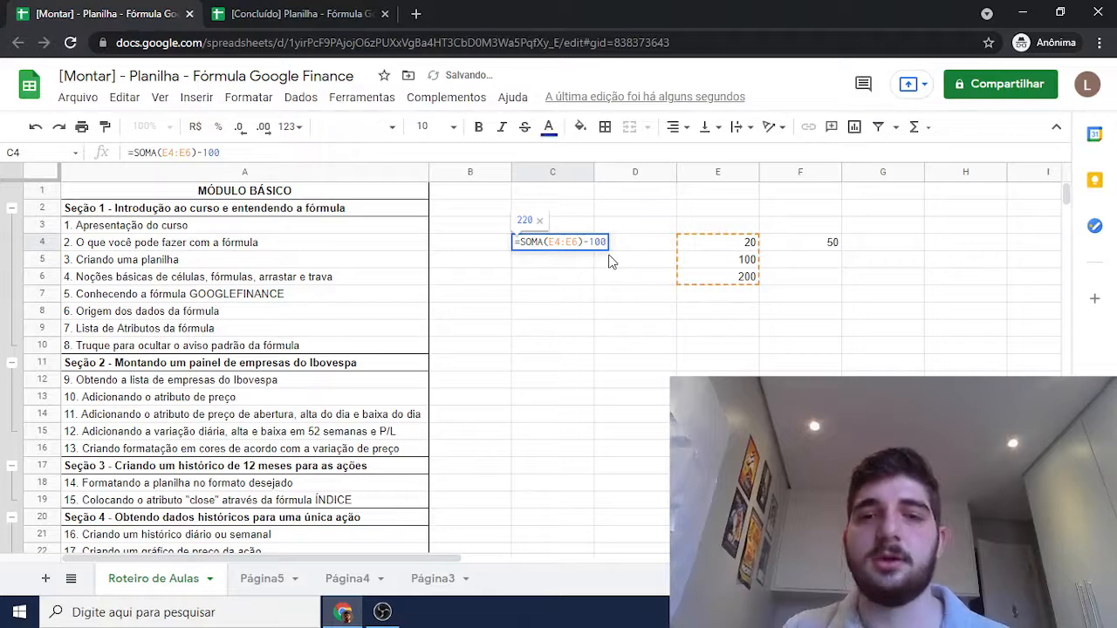
key("Return")
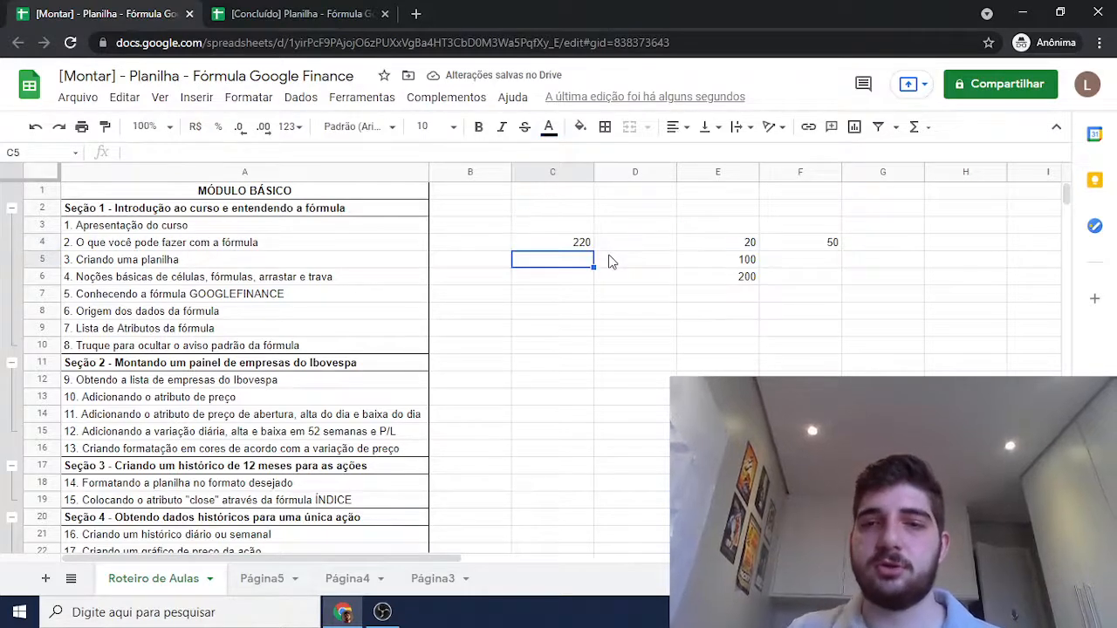
left_click(539, 245)
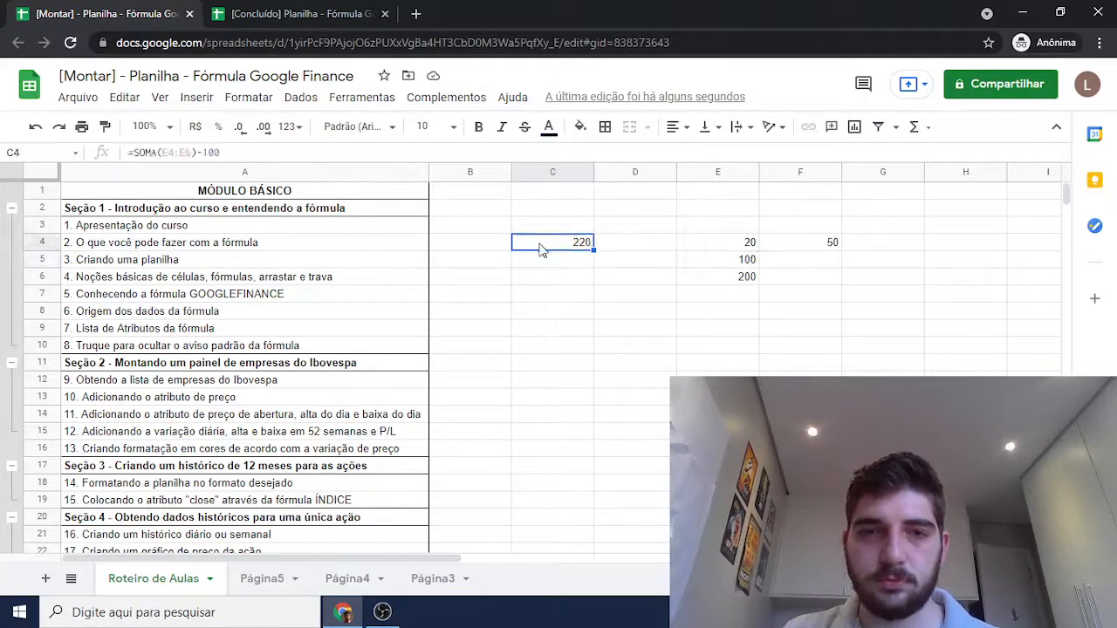
left_click_drag(748, 245, 749, 278)
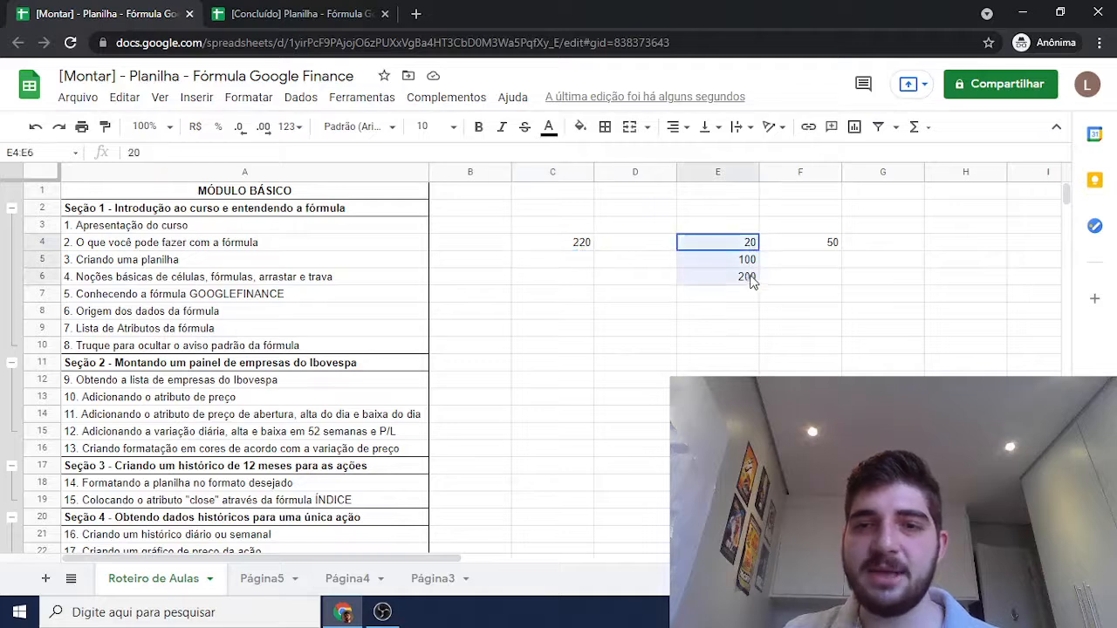
left_click(816, 248)
Replace C4's formula with the average of E4:E6 followed by a plus sign, =MÉDIA(E4:E6)+.
left_click(588, 250)
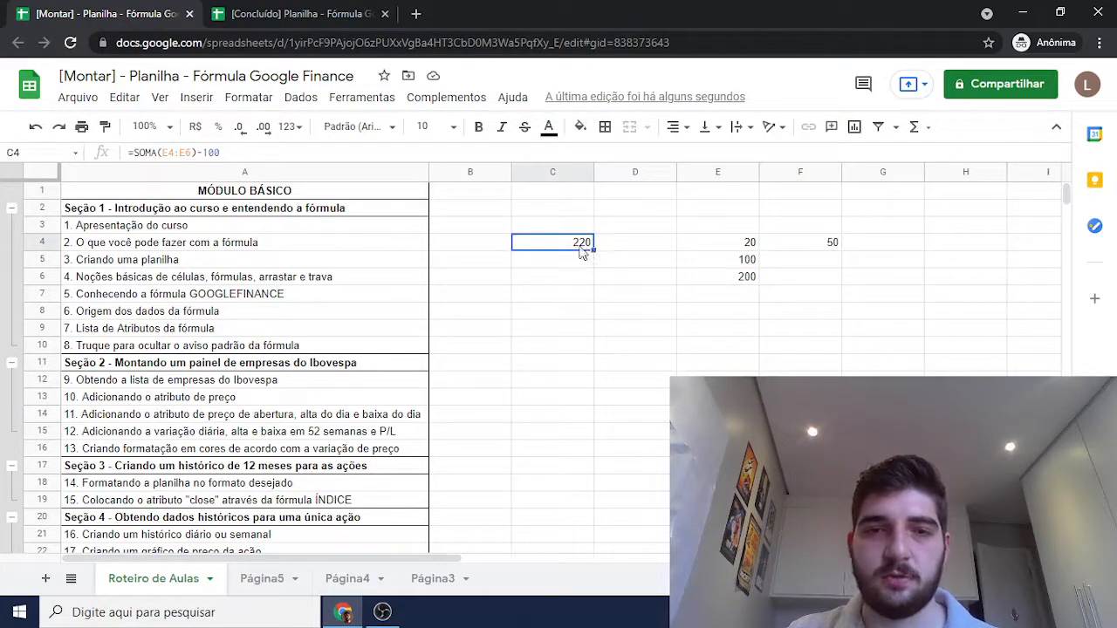
double_click(573, 245)
key("ctrl+a")
type("=S")
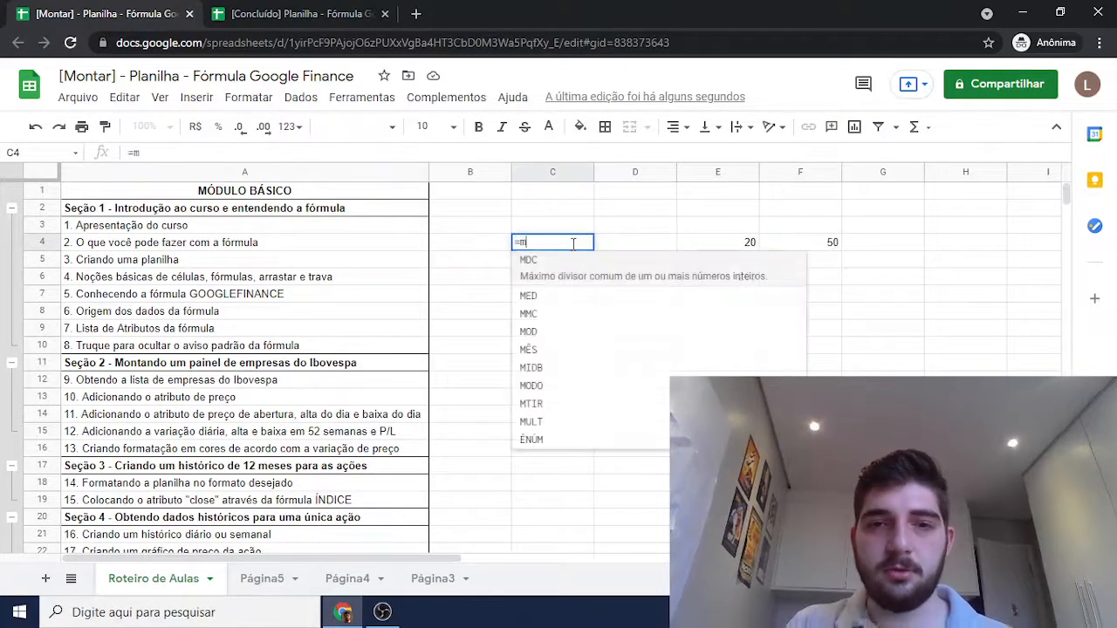
key("BackSpace")
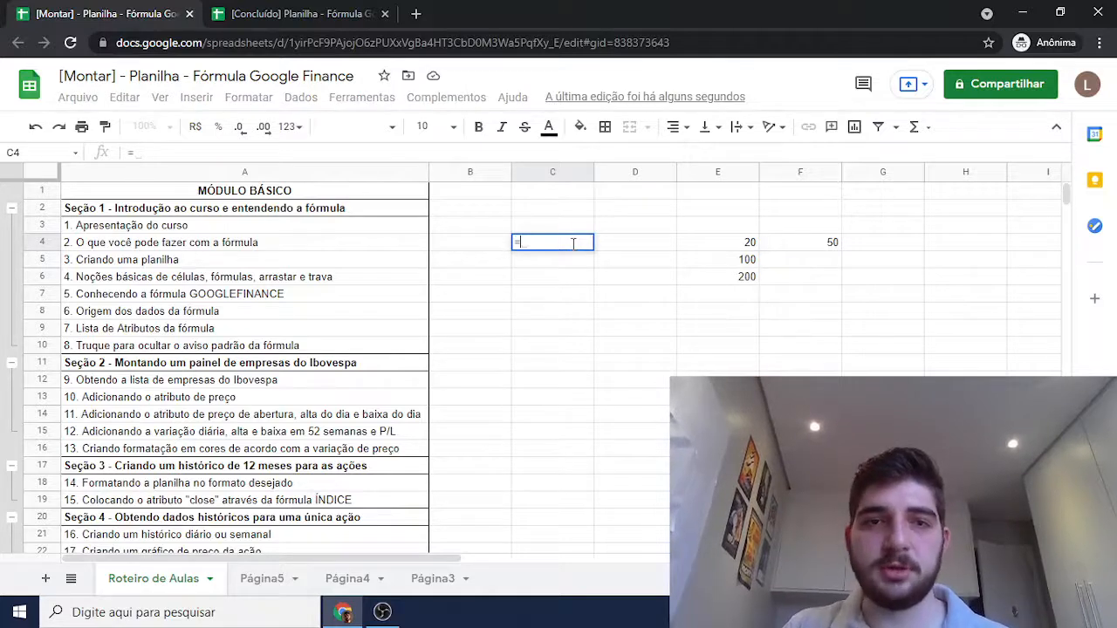
type("MÉDIA(")
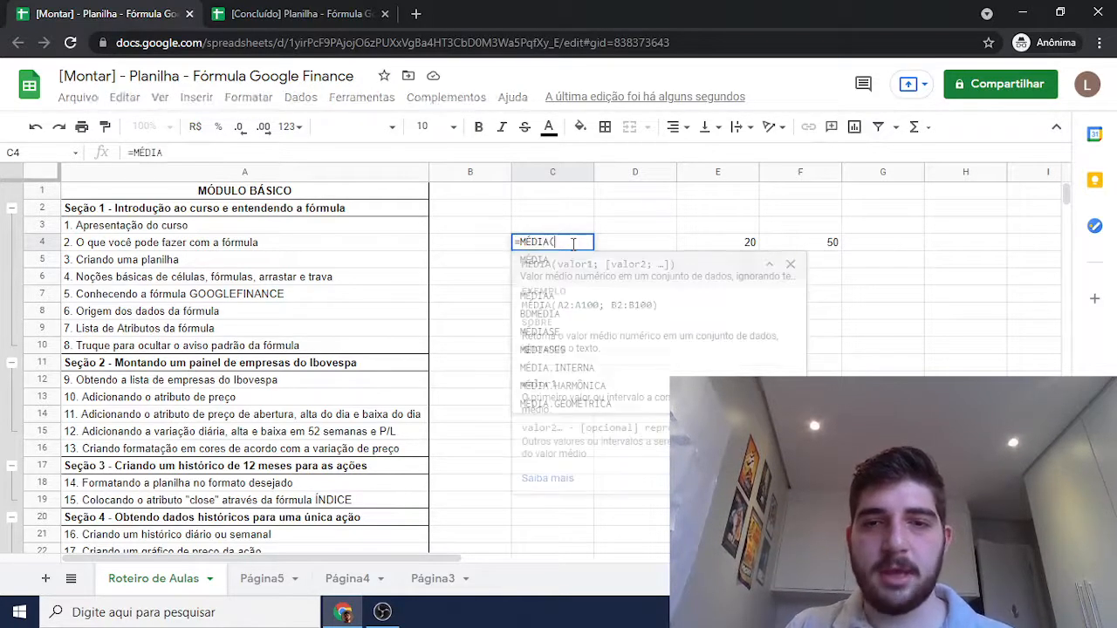
left_click(769, 265)
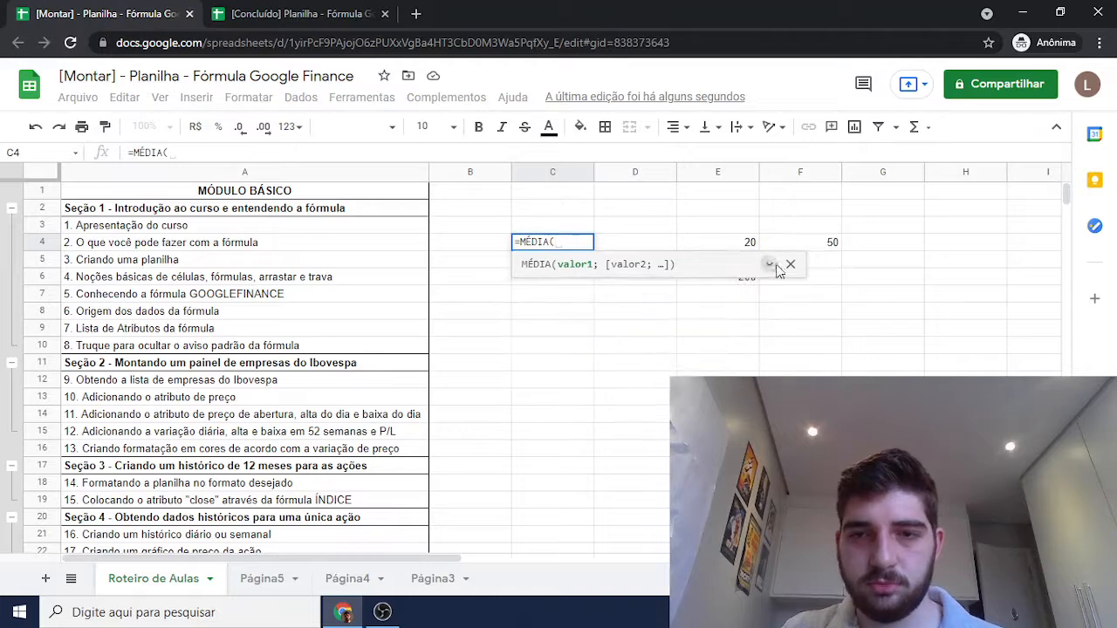
left_click_drag(743, 244, 742, 276)
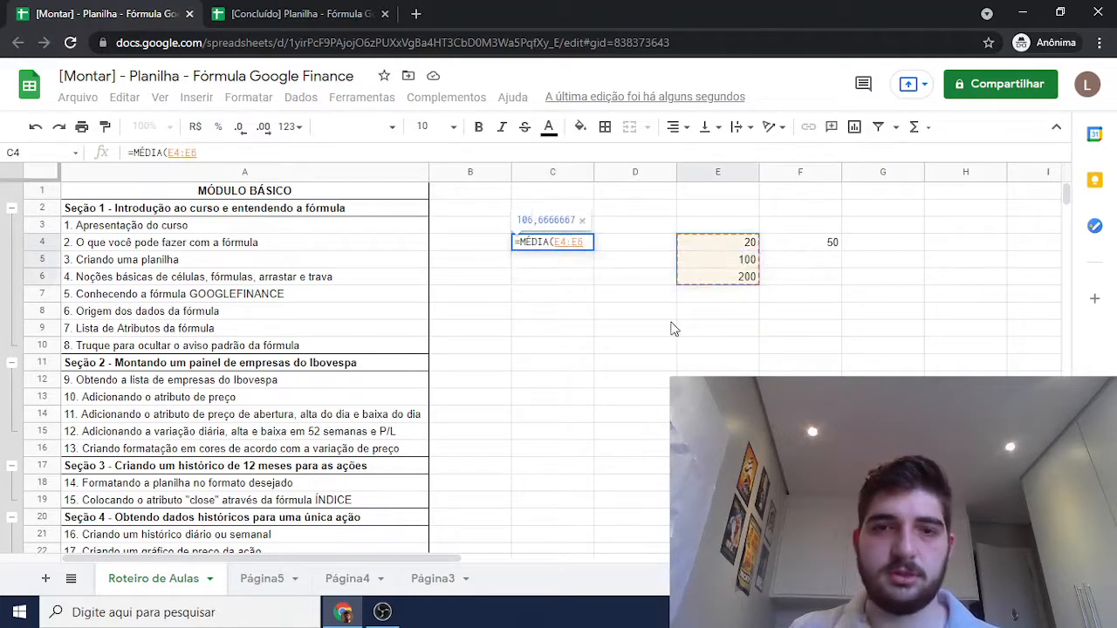
type(")+")
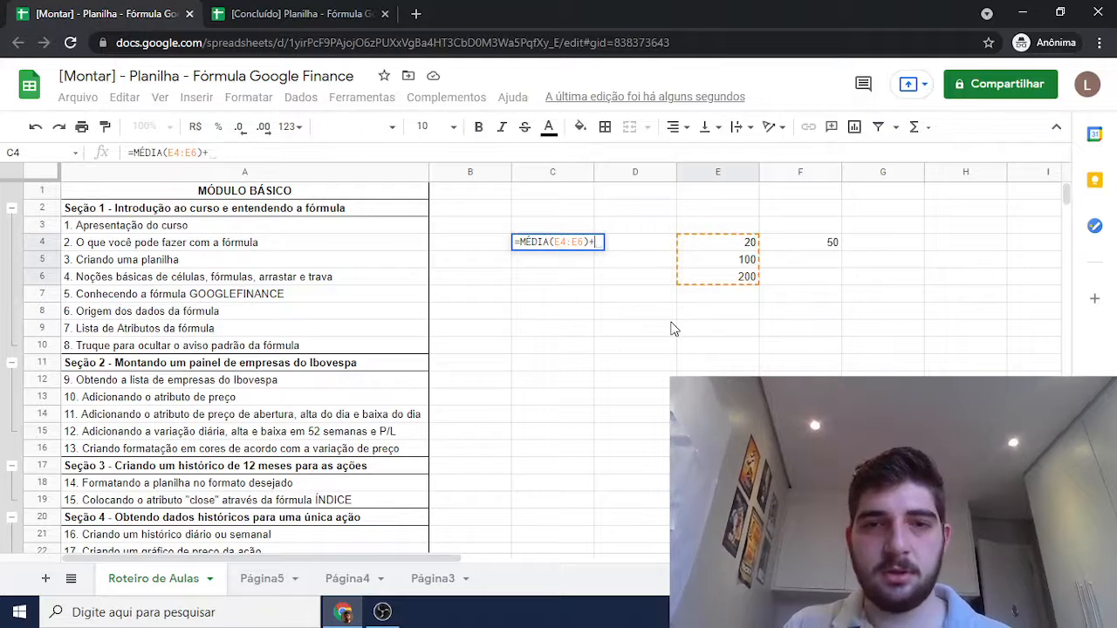
Complete C4's formula with a sum of cell F4, making it =MÉDIA(E4:E6)+SOMA(F4).
type("SOMA")
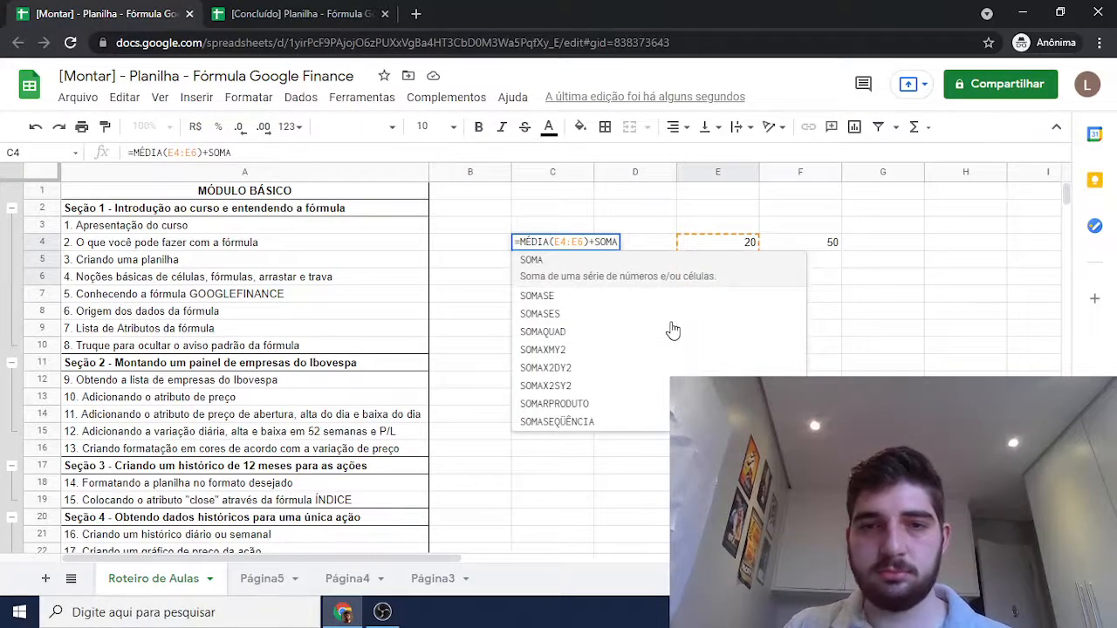
type("(")
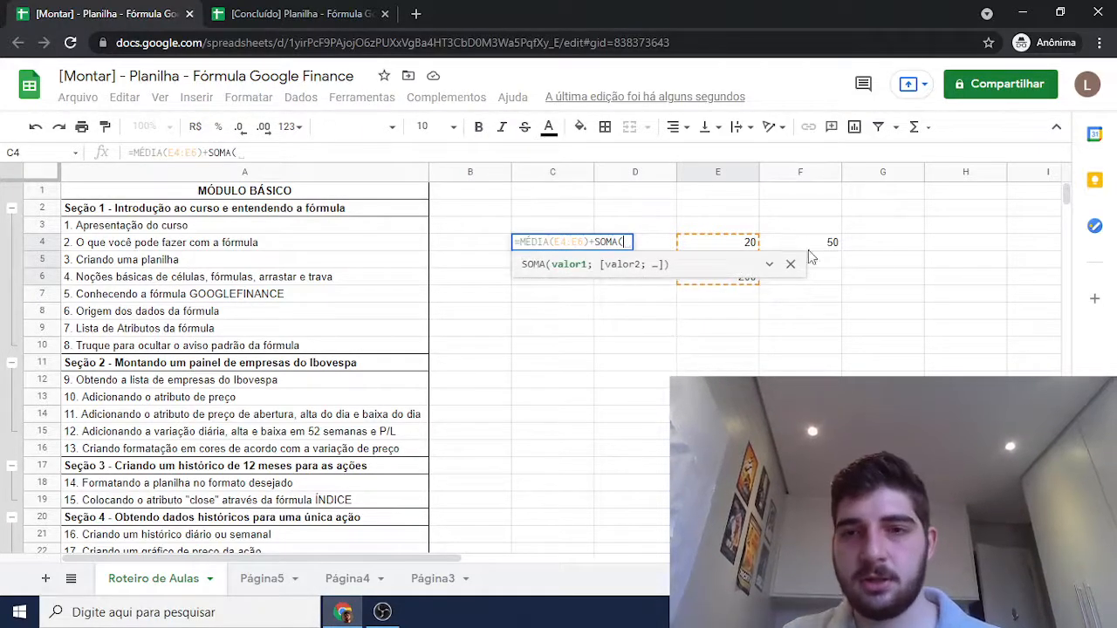
left_click(823, 242)
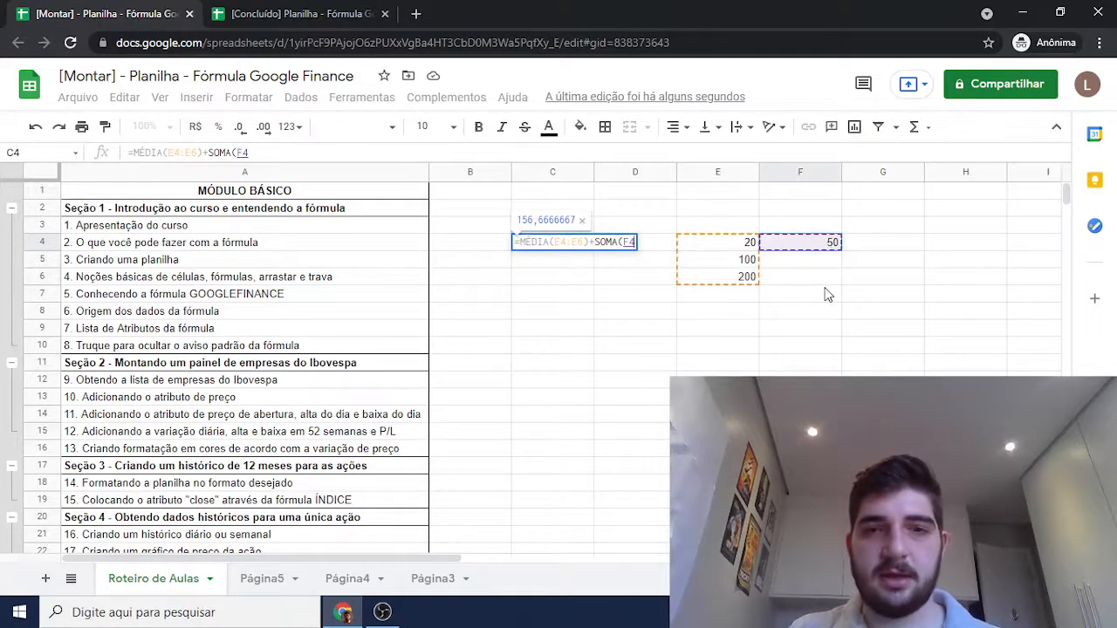
type(")")
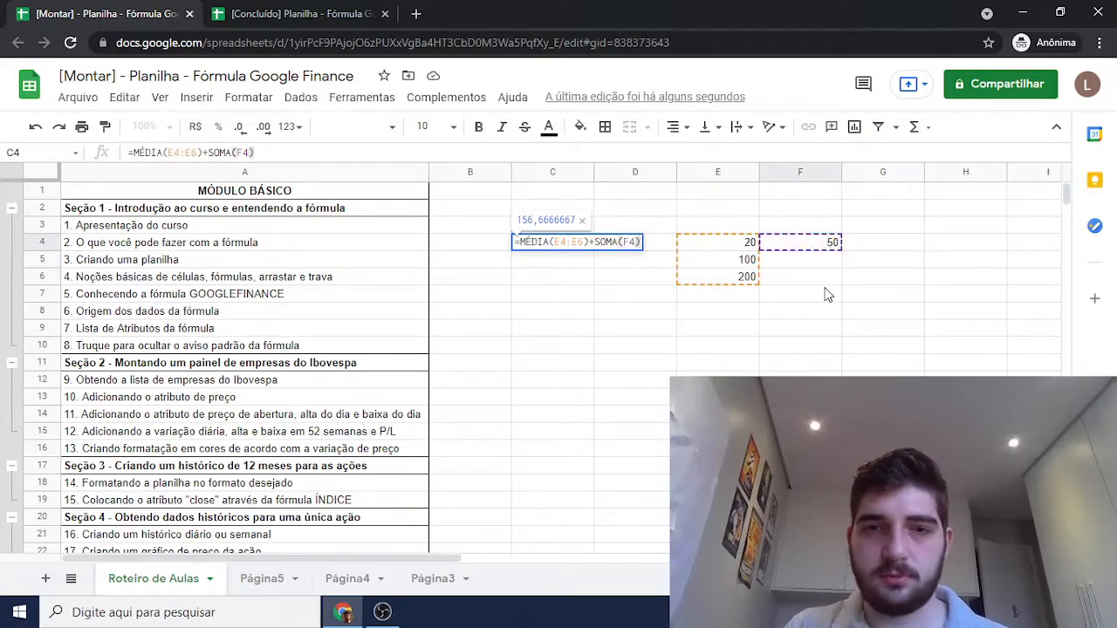
key("Return")
key("Up")
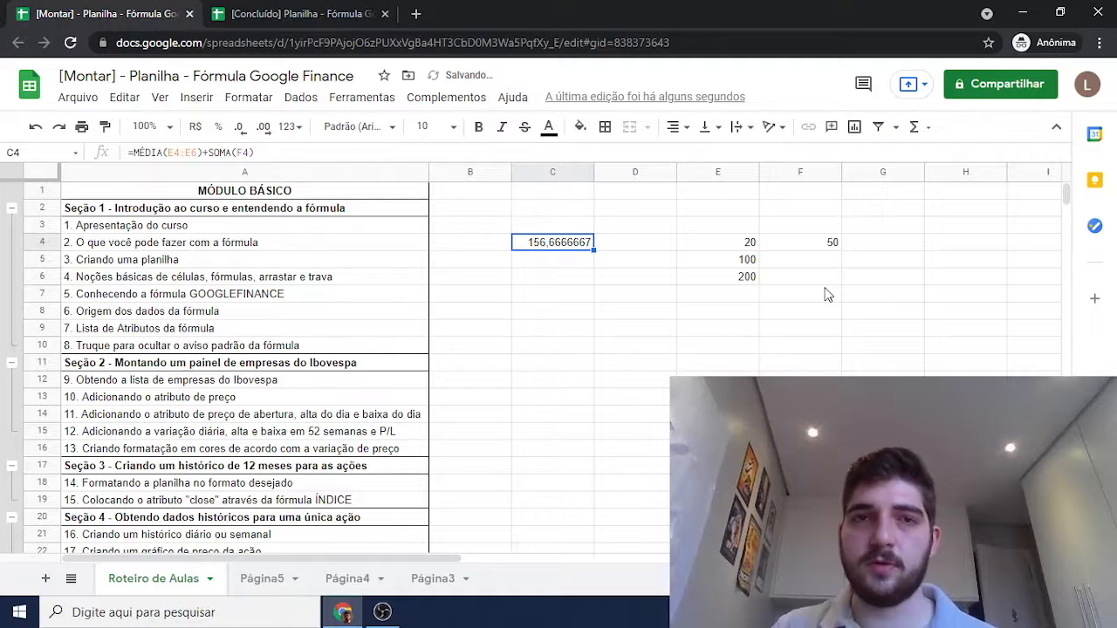
double_click(566, 246)
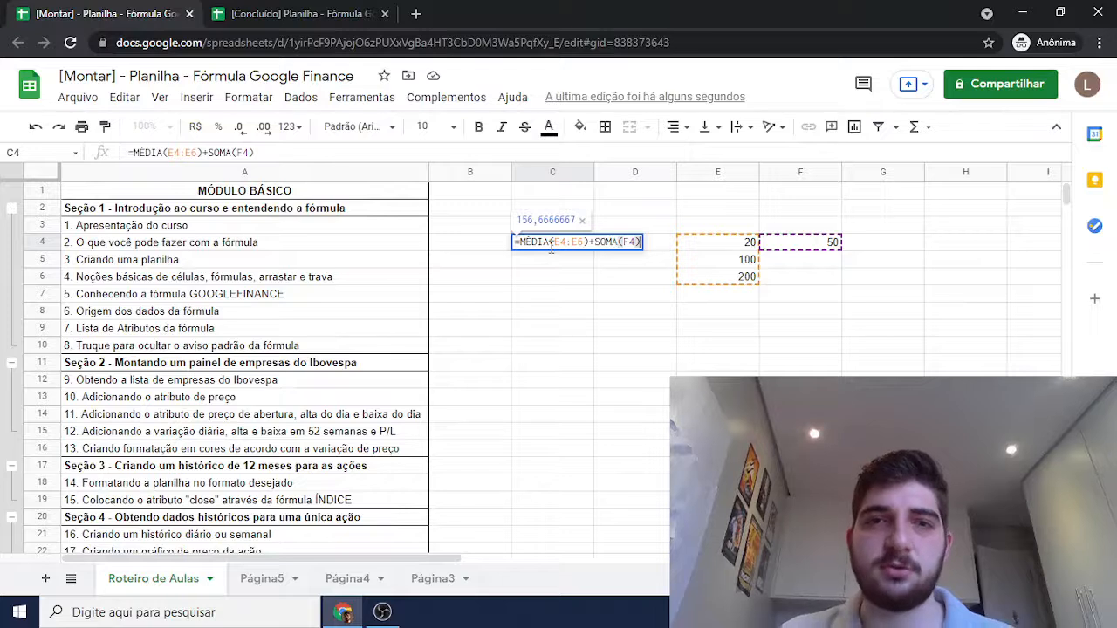
left_click(553, 283)
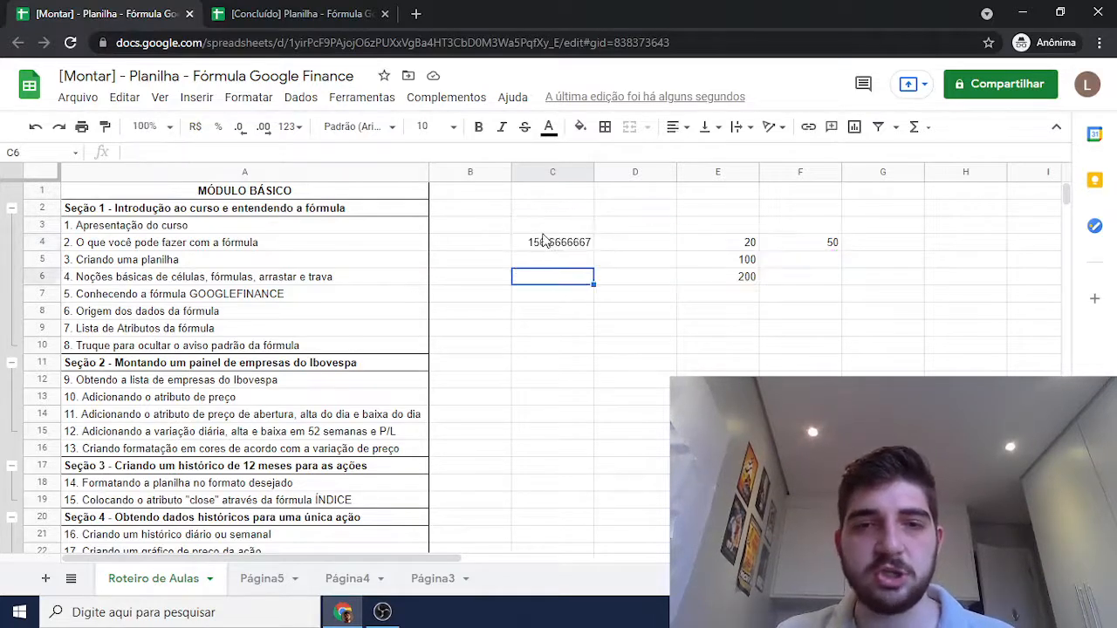
left_click(266, 279)
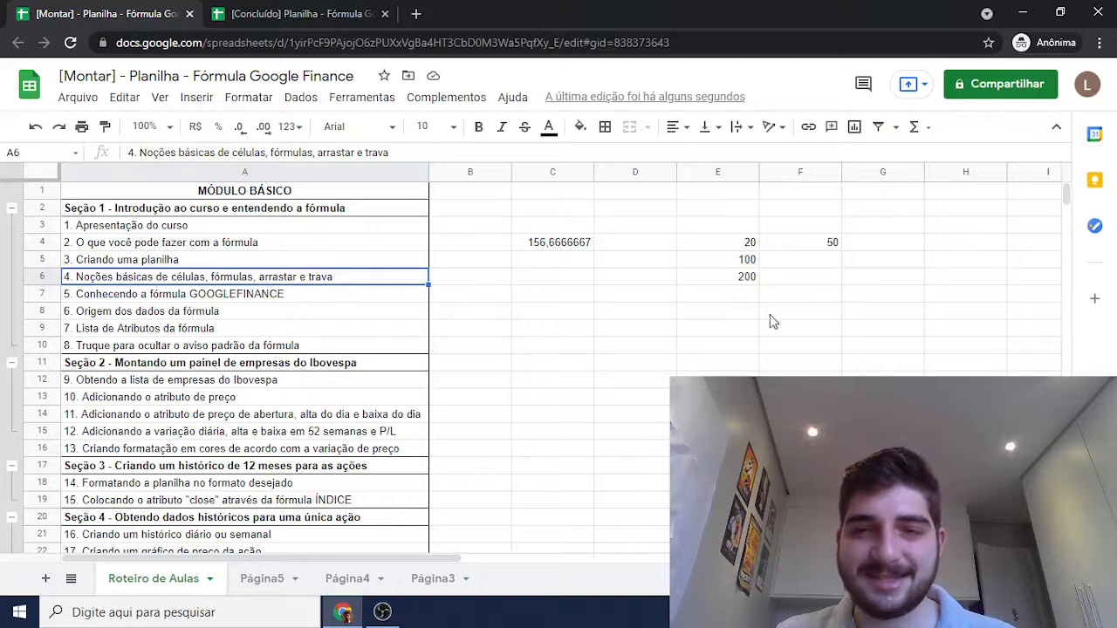
Enter the values 400 in cell F5 and 200 in cell F6.
left_click(796, 259)
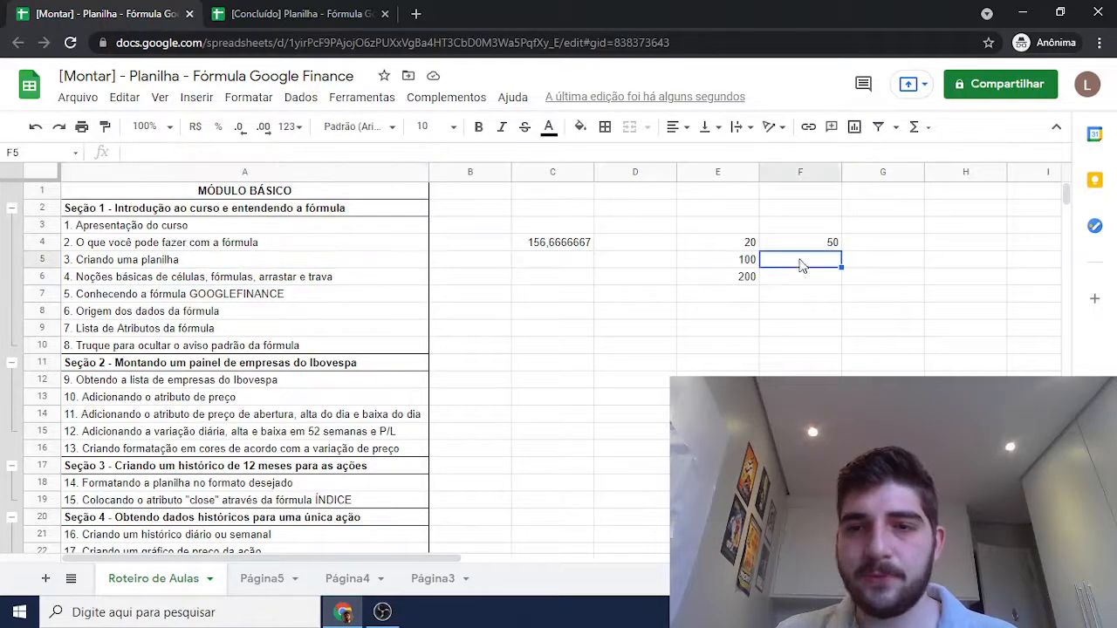
type("400")
key("Return")
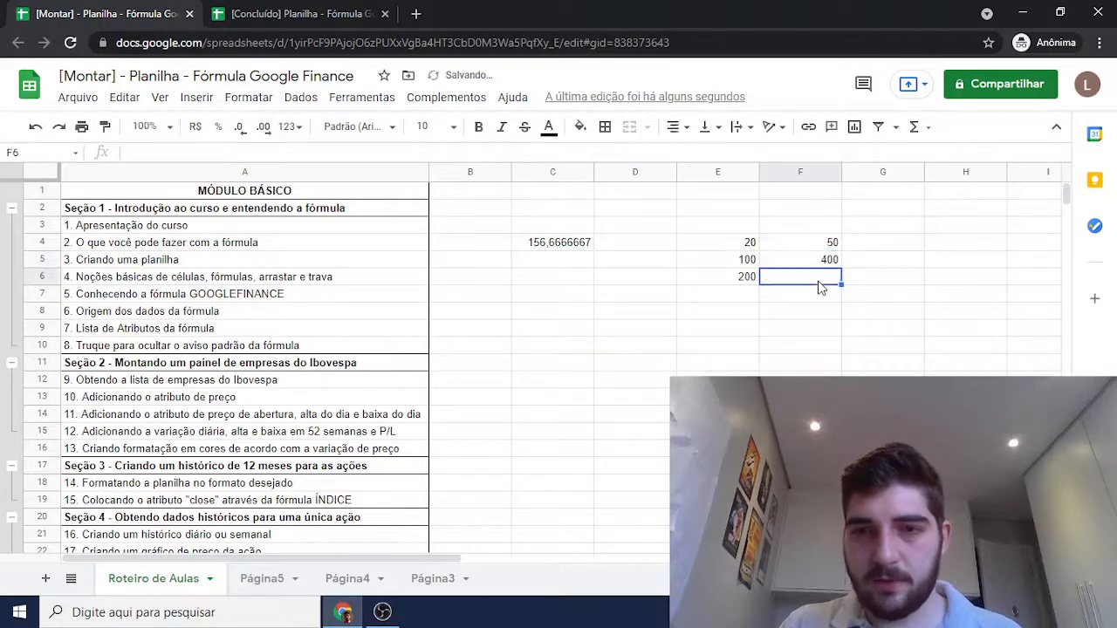
type("20")
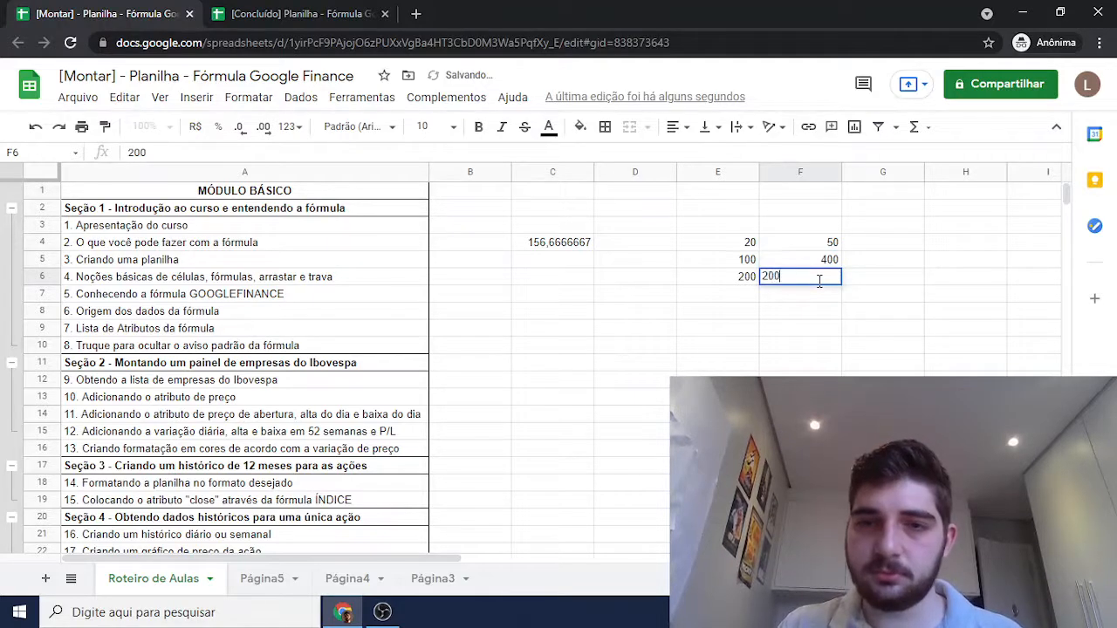
type("0")
key("Return")
Label the two number columns with the headings "Faixa 1" in E3 and "Faixa 2" in F3.
key("Left")
key("Up")
key("Up")
key("Up")
key("Up")
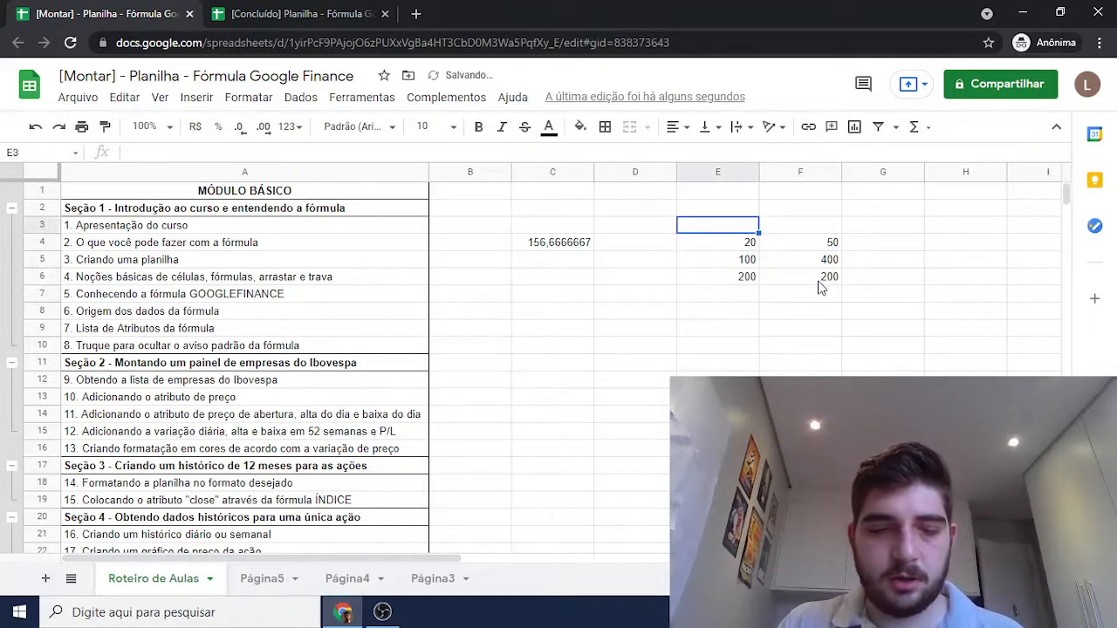
type("Faixa 1")
key("Return")
key("Up")
key("Right")
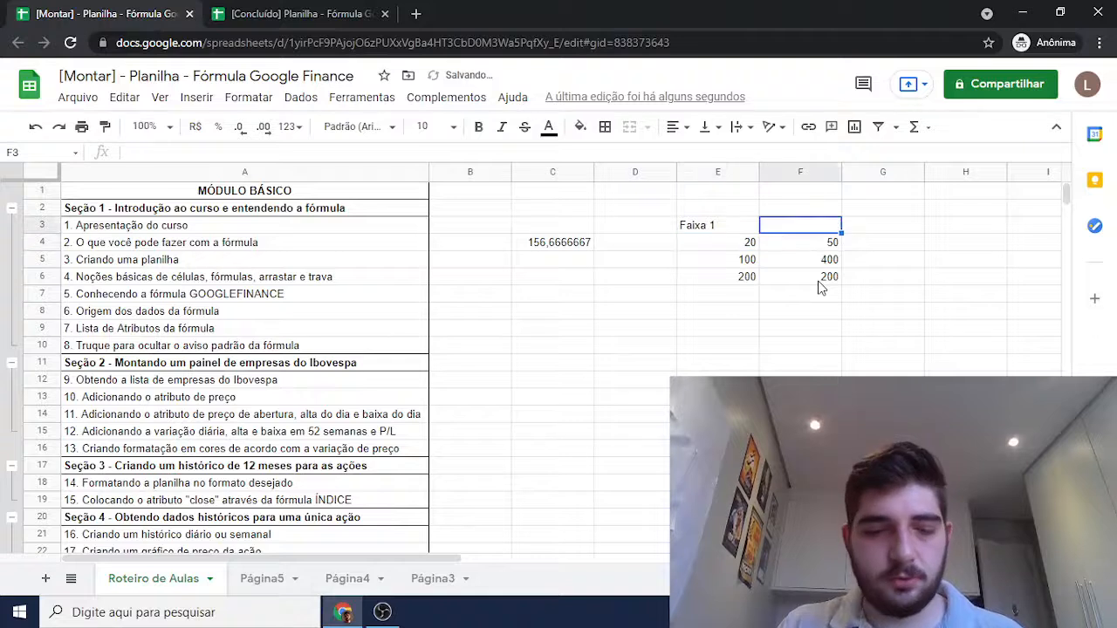
type("Faixa 2")
Enter the heading "Média" in cell D3.
key("Left")
key("Left")
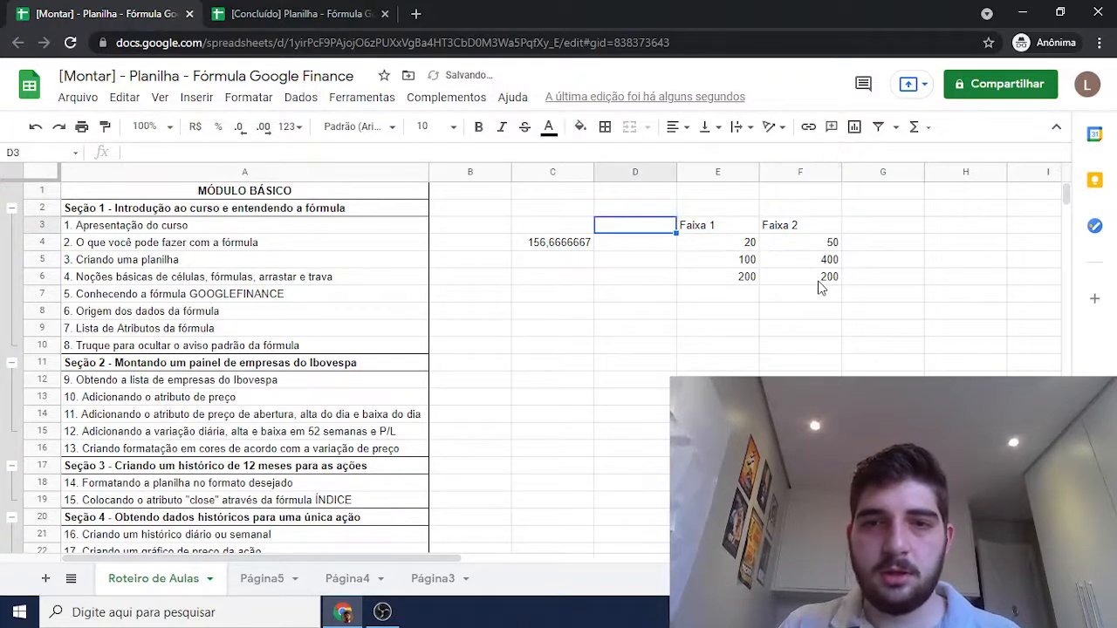
type("Média")
key("Return")
Center the headings Média, Faixa 1 and Faixa 2 in cells D3:F3 horizontally.
key("Up")
key("shift+Right")
key("shift+Right")
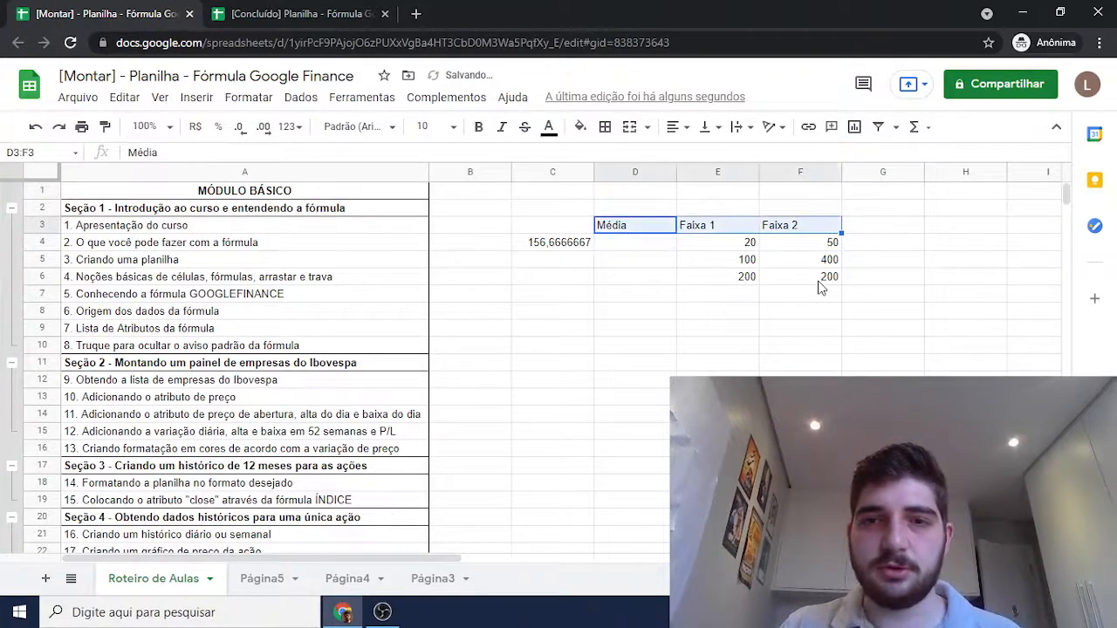
left_click(679, 126)
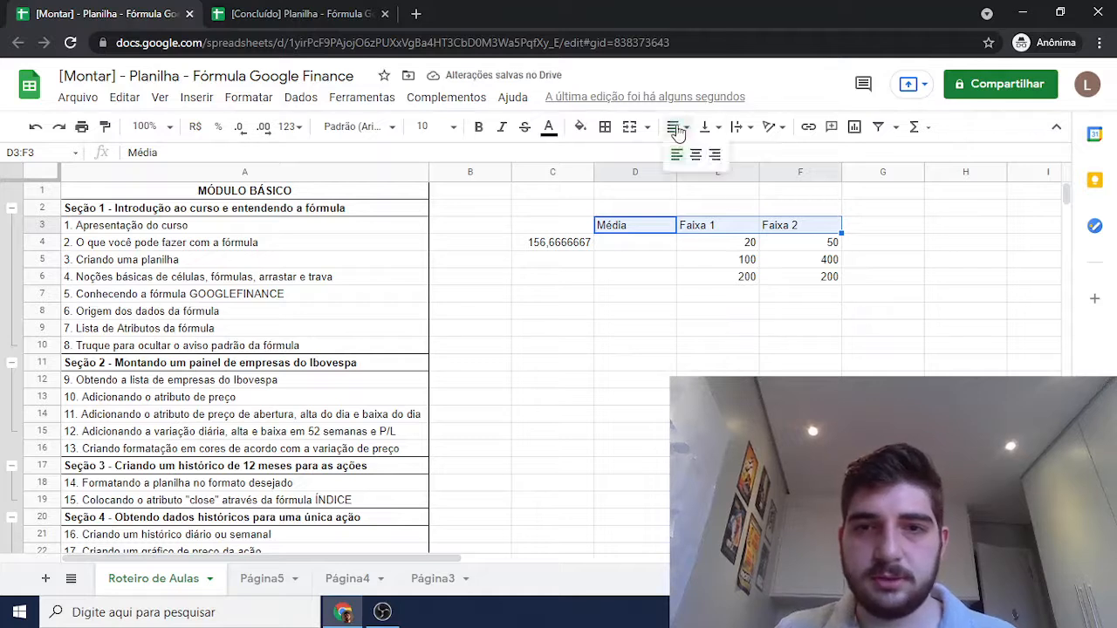
left_click(695, 154)
left_click(649, 309)
Clear the formula in C4 and enter the average of the first row in D4 as =MÉDIA(E4:F4).
left_click(572, 248)
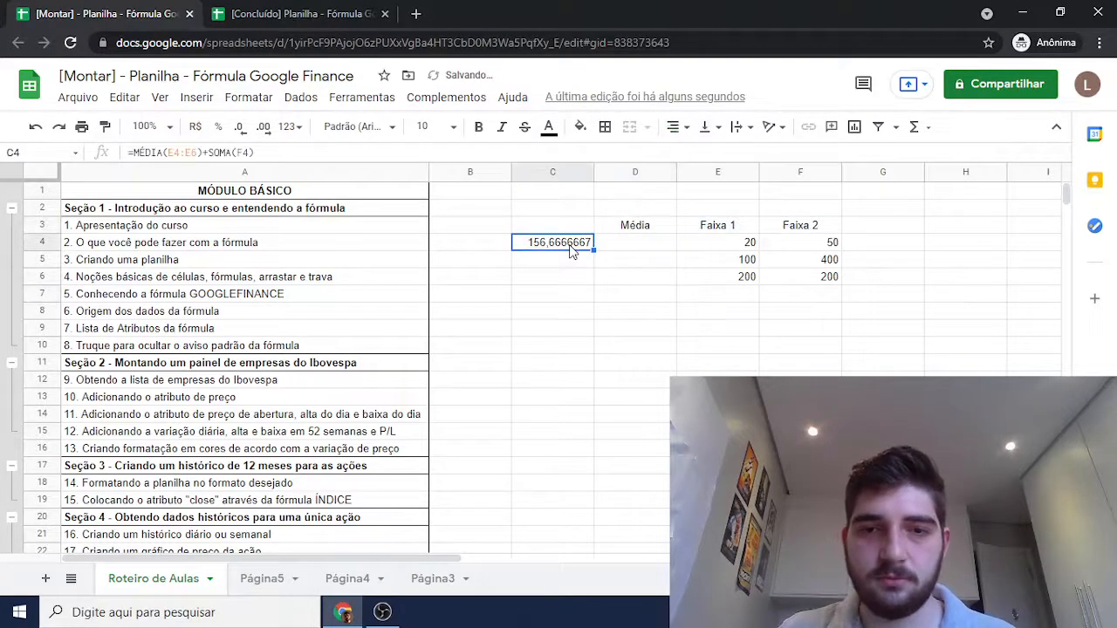
key("Delete")
key("Right")
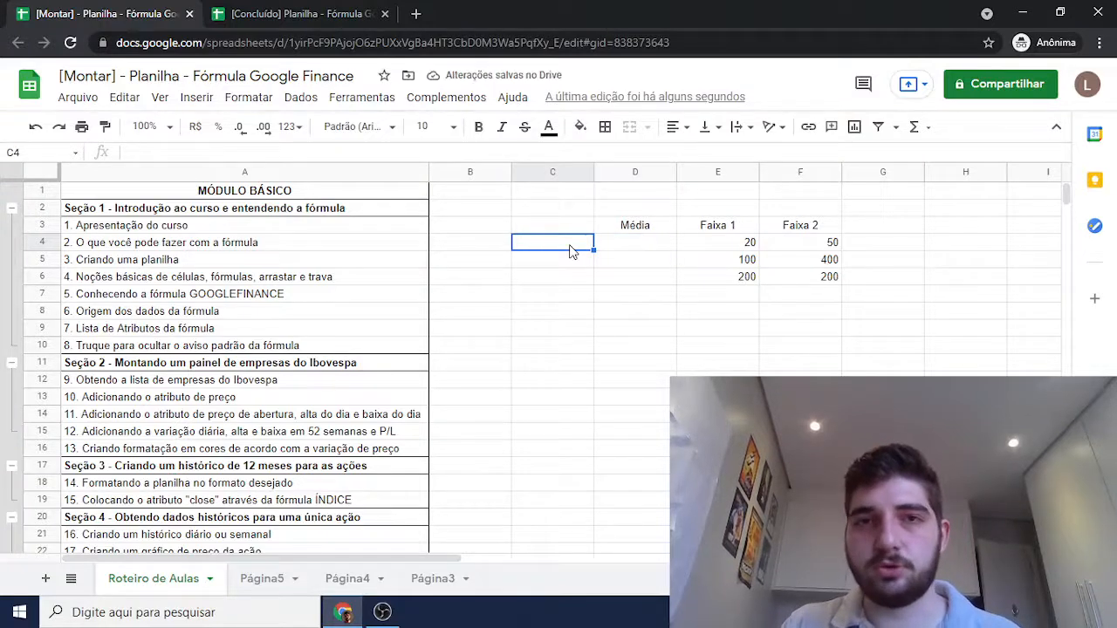
type("=MÉDIA(")
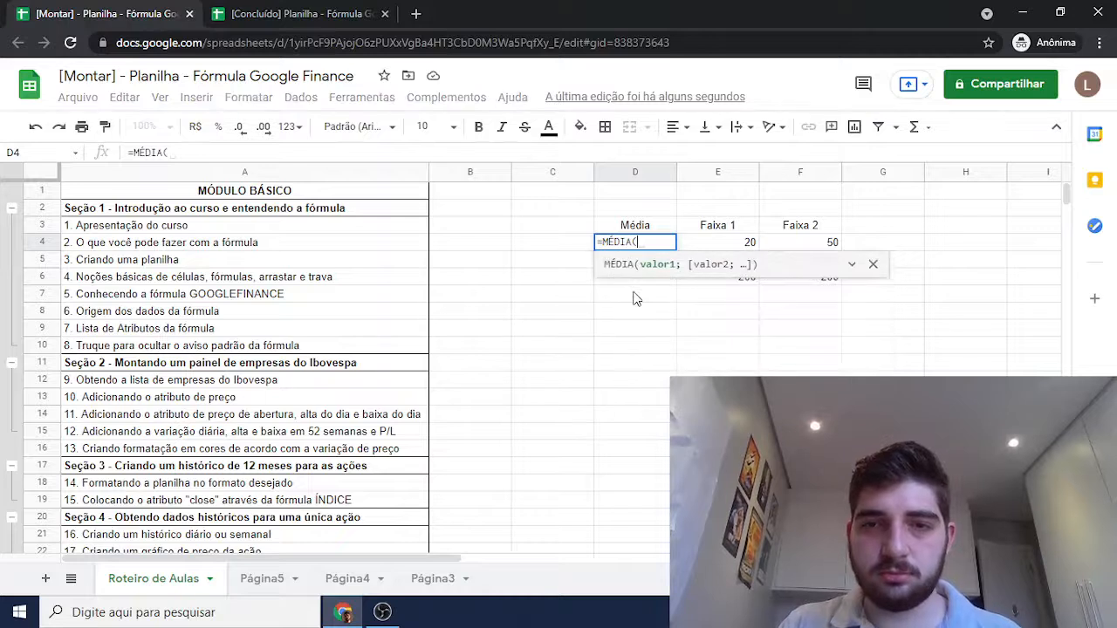
key("Right")
key("shift+Right")
key("Return")
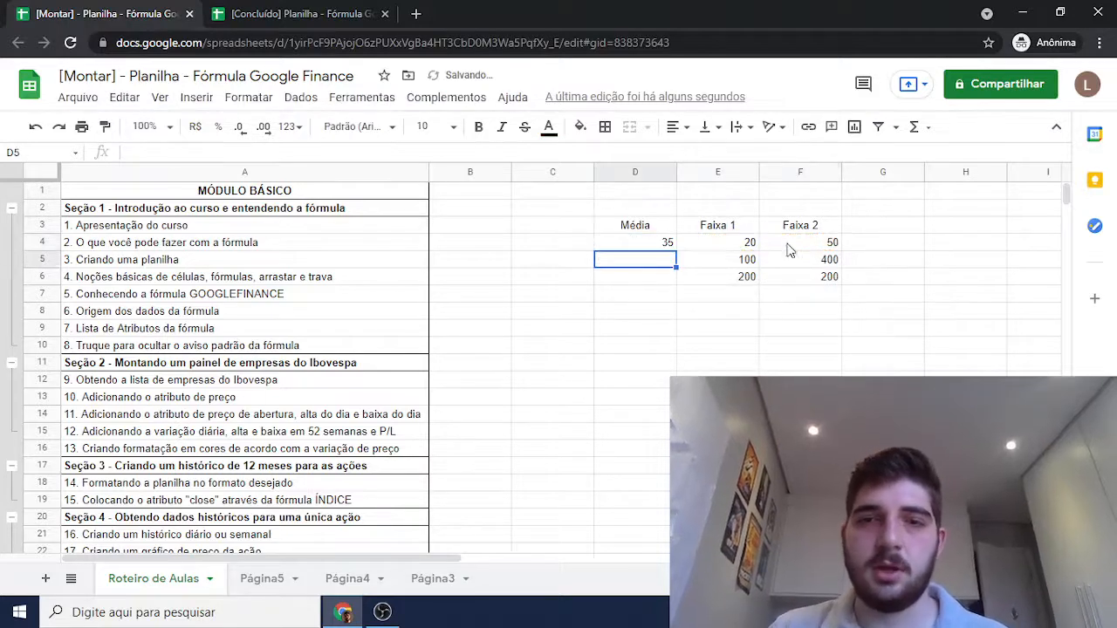
Examine the formula in D4 and the Faixa 1 and Faixa 2 values in rows 4 to 6.
left_click(661, 245)
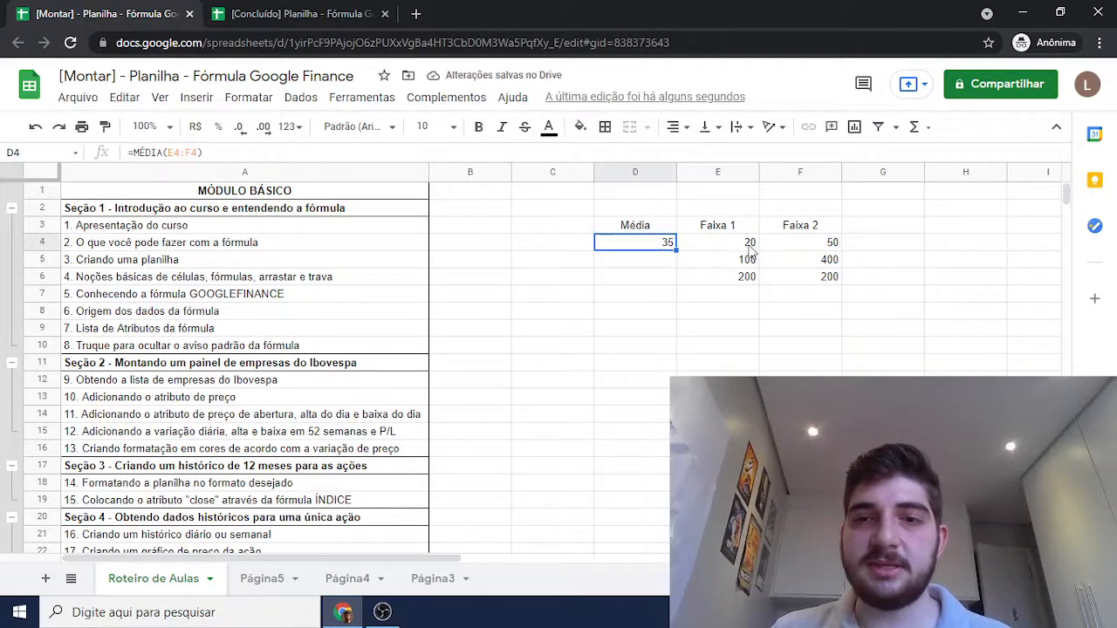
key("Right")
key("shift+Right")
key("Right")
key("Left")
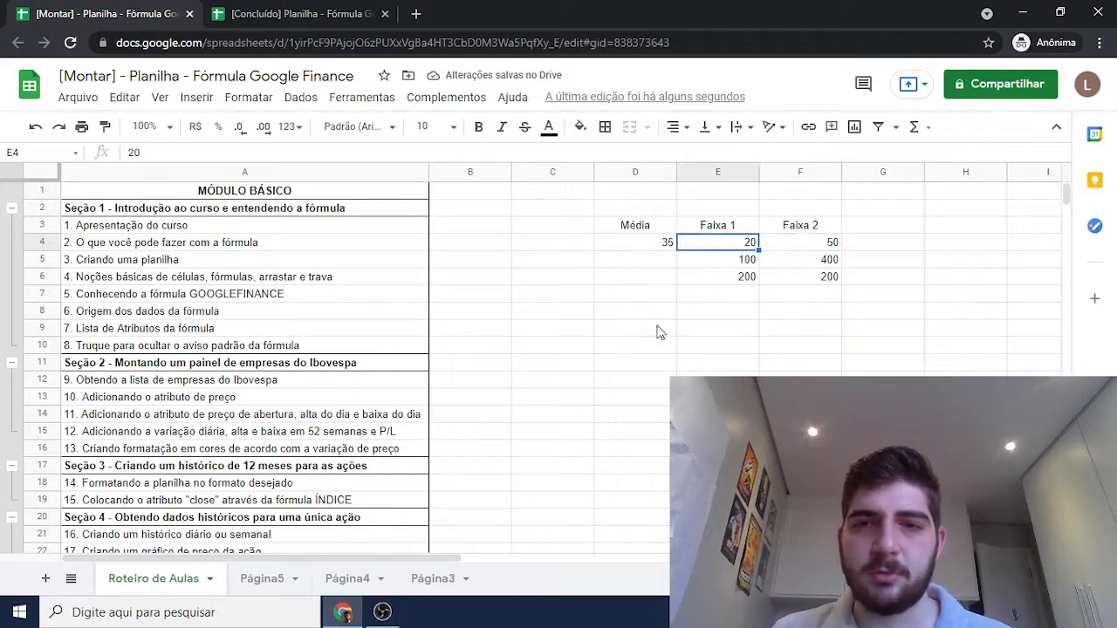
key("Down")
key("shift+Right")
key("Down")
key("Right")
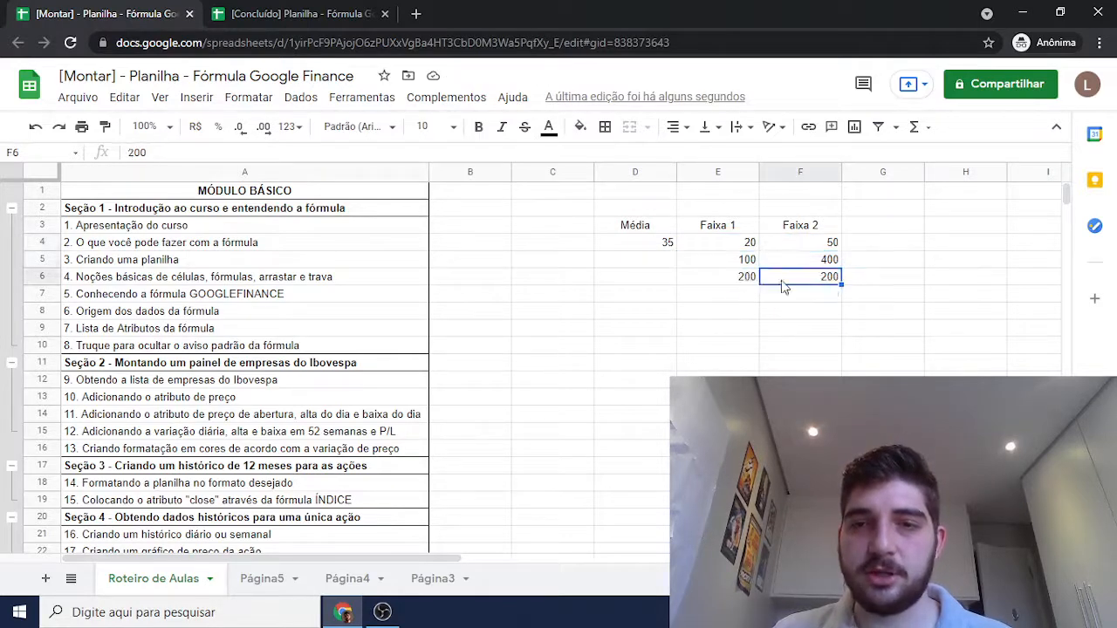
Enter the average of the second row in cell D5 as =MÉDIA(E5:F5).
left_click(668, 242)
left_click(650, 264)
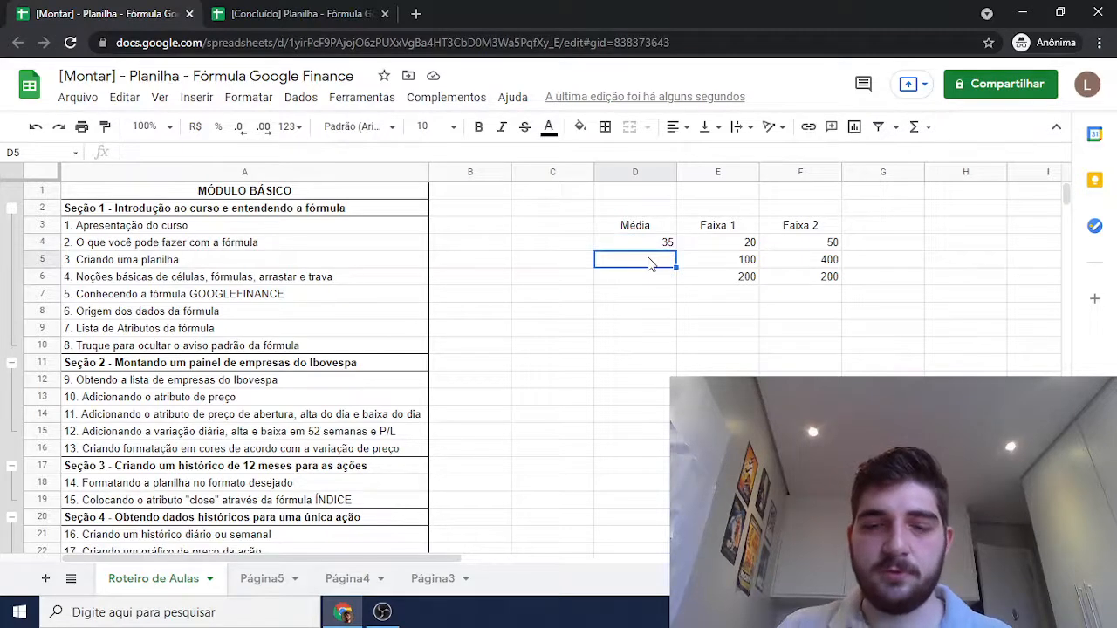
type("=média(")
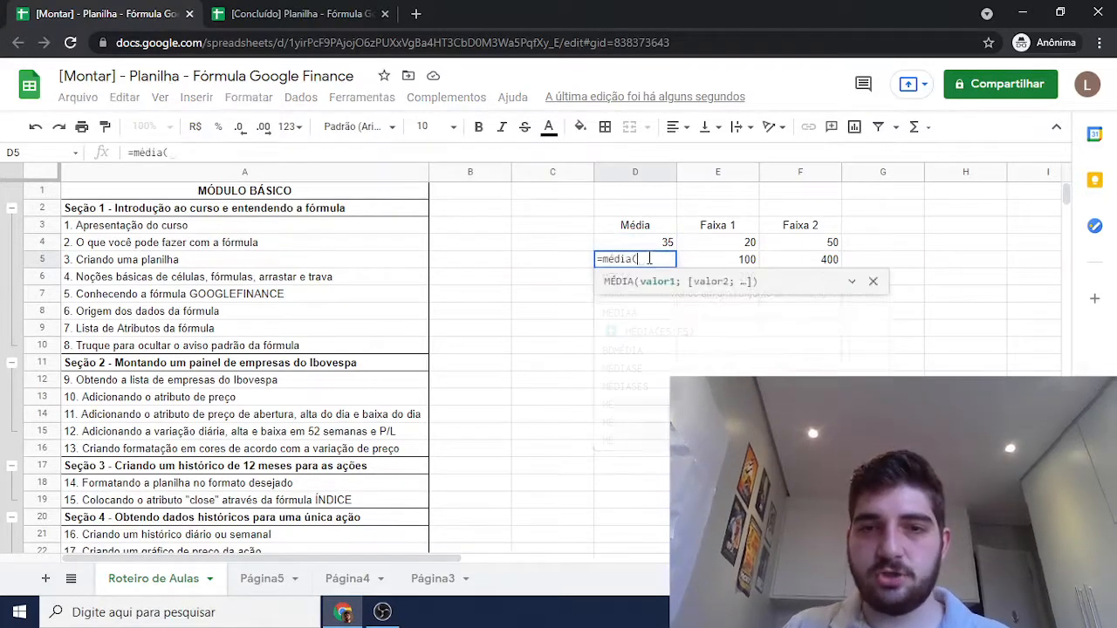
left_click_drag(737, 260, 779, 264)
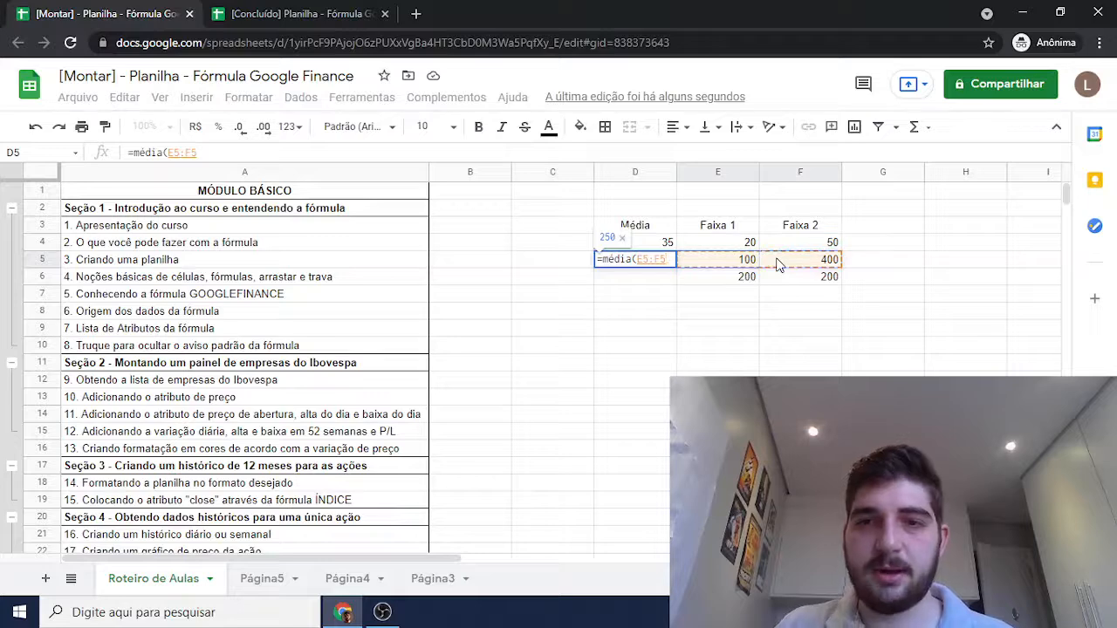
type(")")
key("Up")
key("Down")
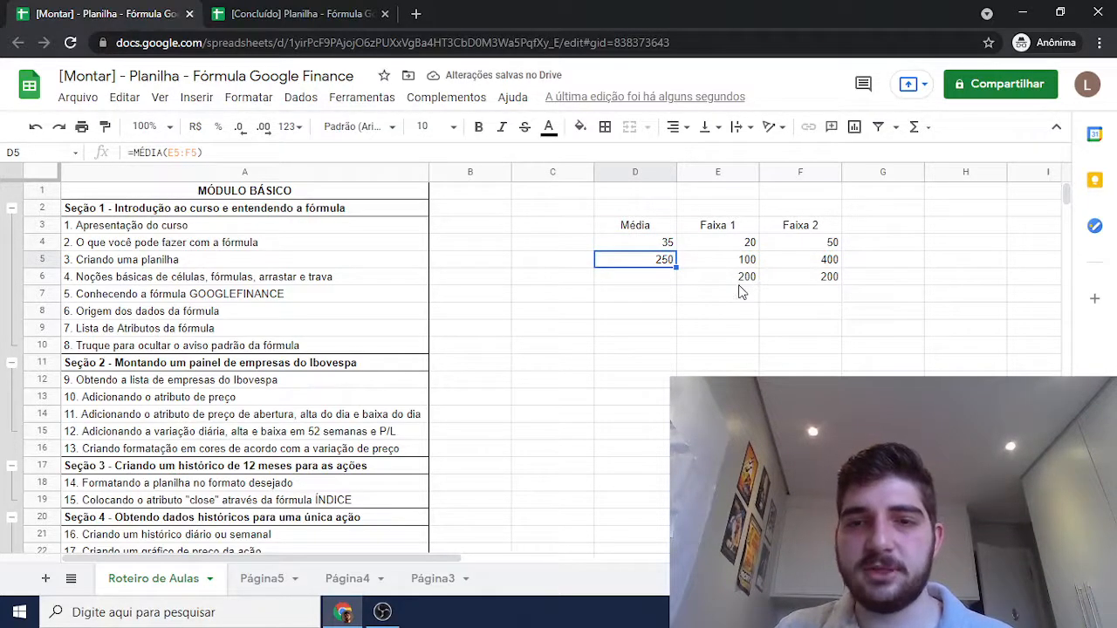
scroll(732, 262, "down", 5)
scroll(748, 294, "up", 5)
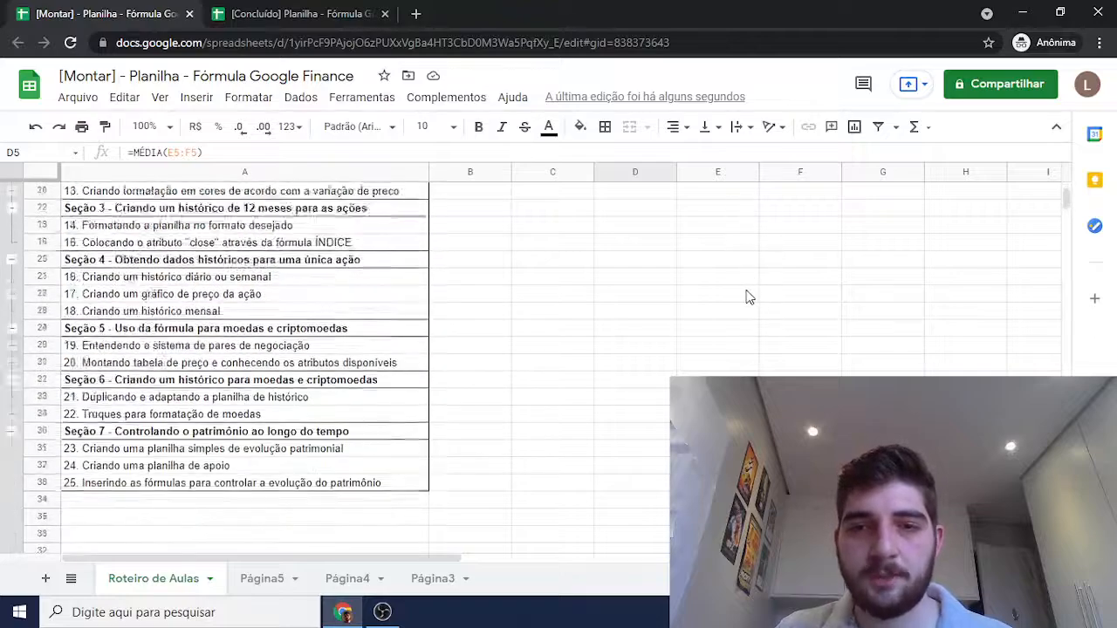
scroll(733, 261, "down", 5)
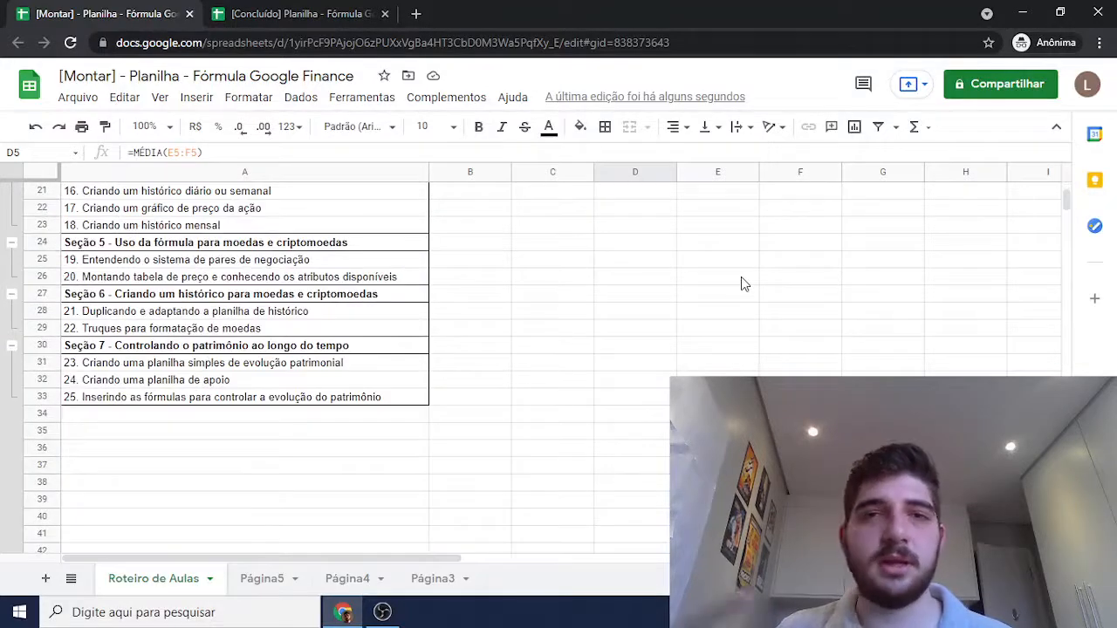
scroll(741, 283, "up", 5)
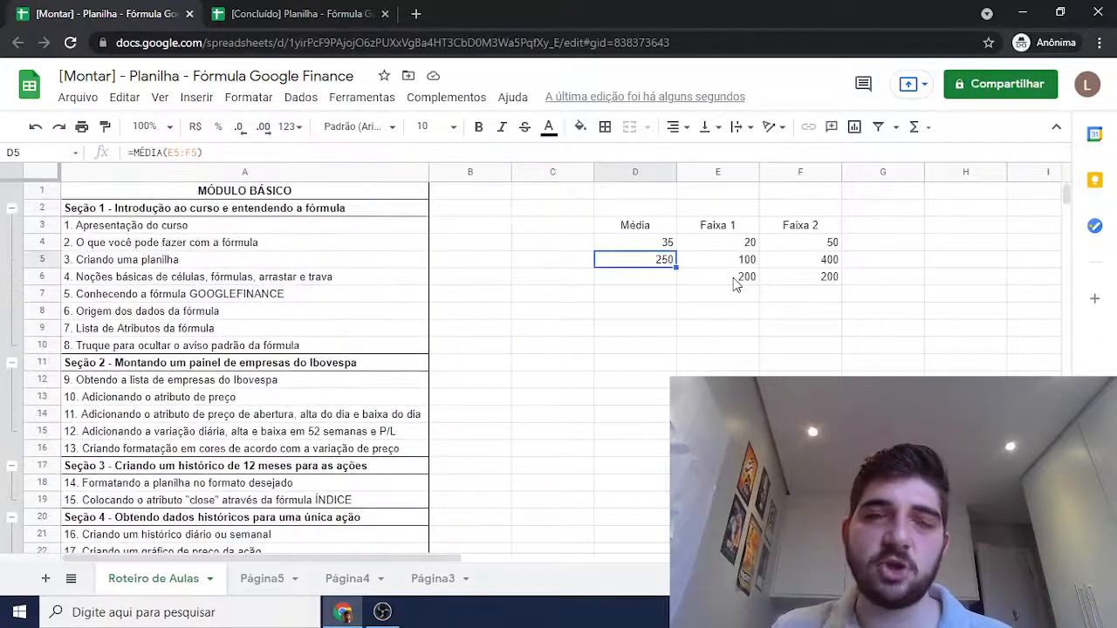
Fill the average formula from D4 down into D5 and inspect the range that D5 references.
left_click(638, 250)
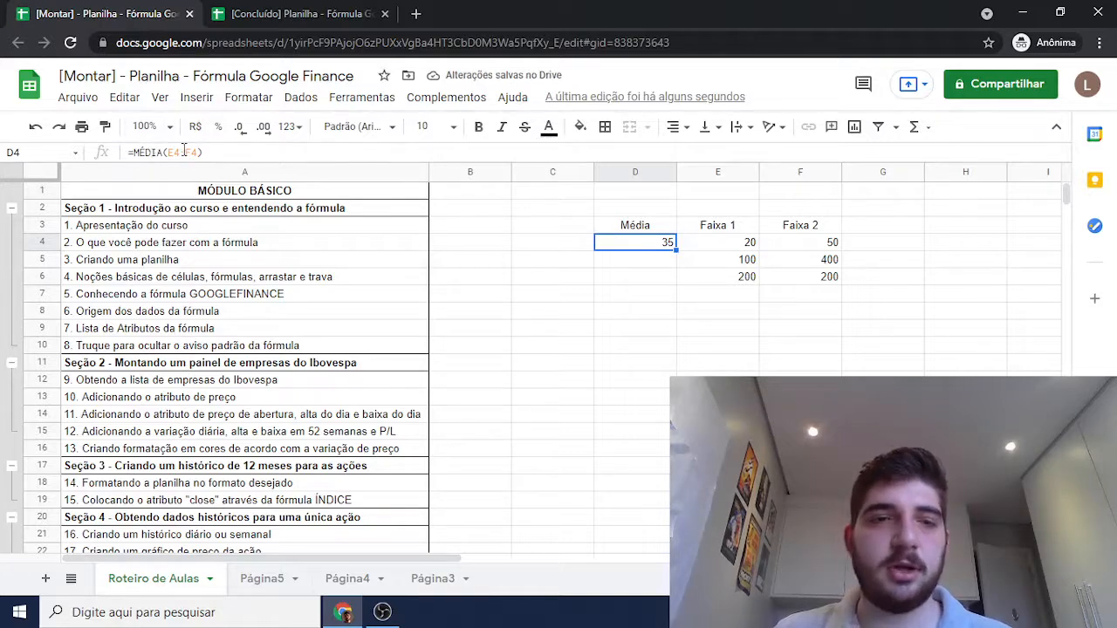
left_click_drag(677, 248, 669, 272)
left_click(661, 266)
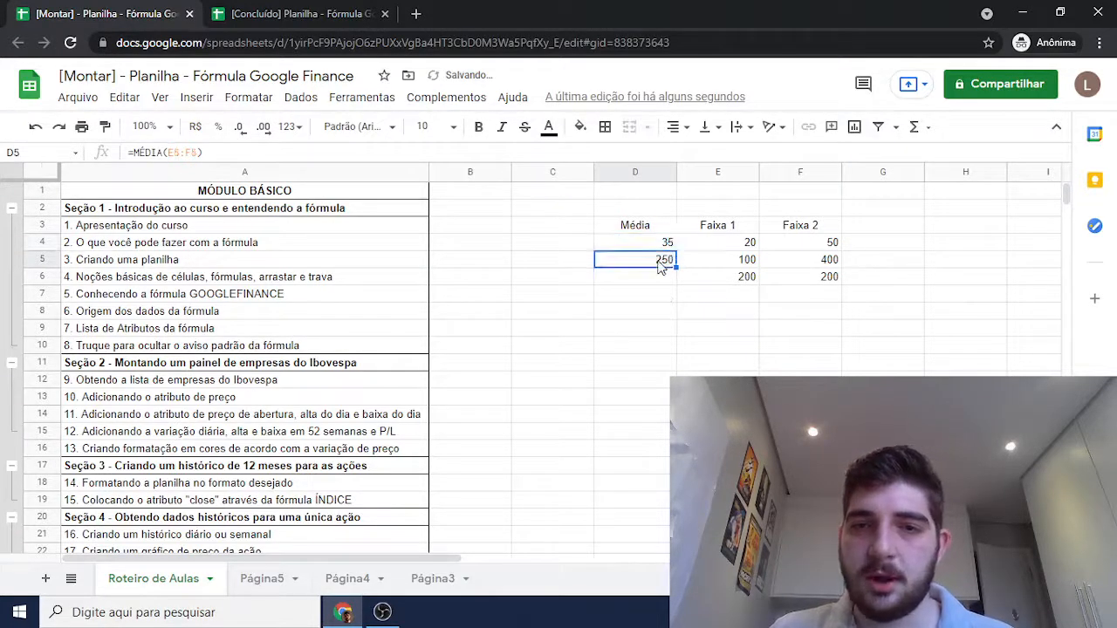
double_click(661, 266)
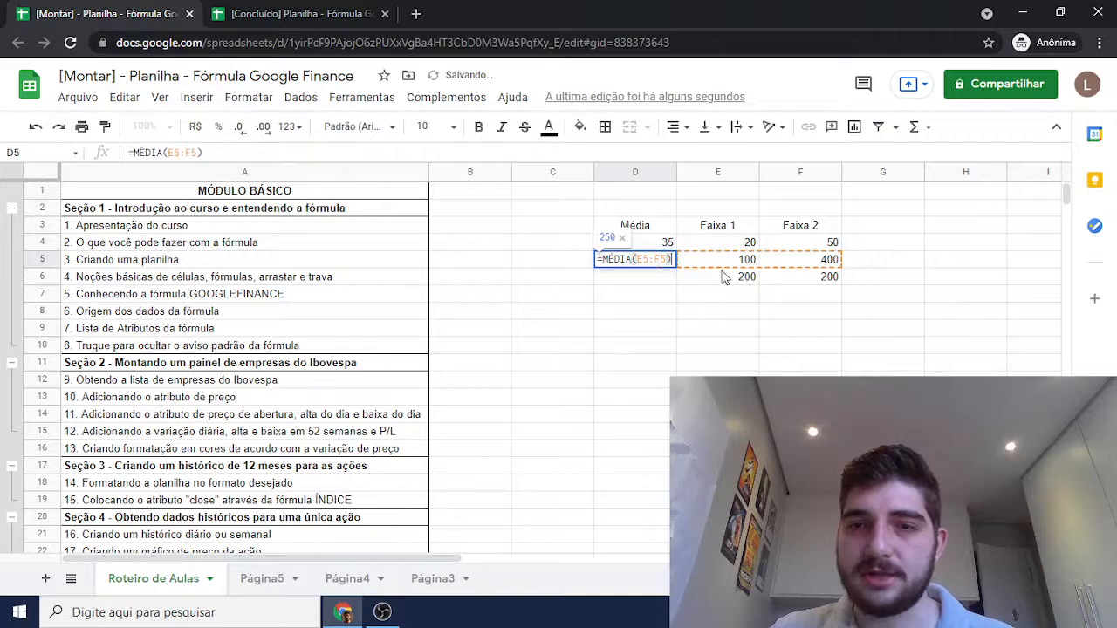
left_click(587, 277)
left_click(641, 264)
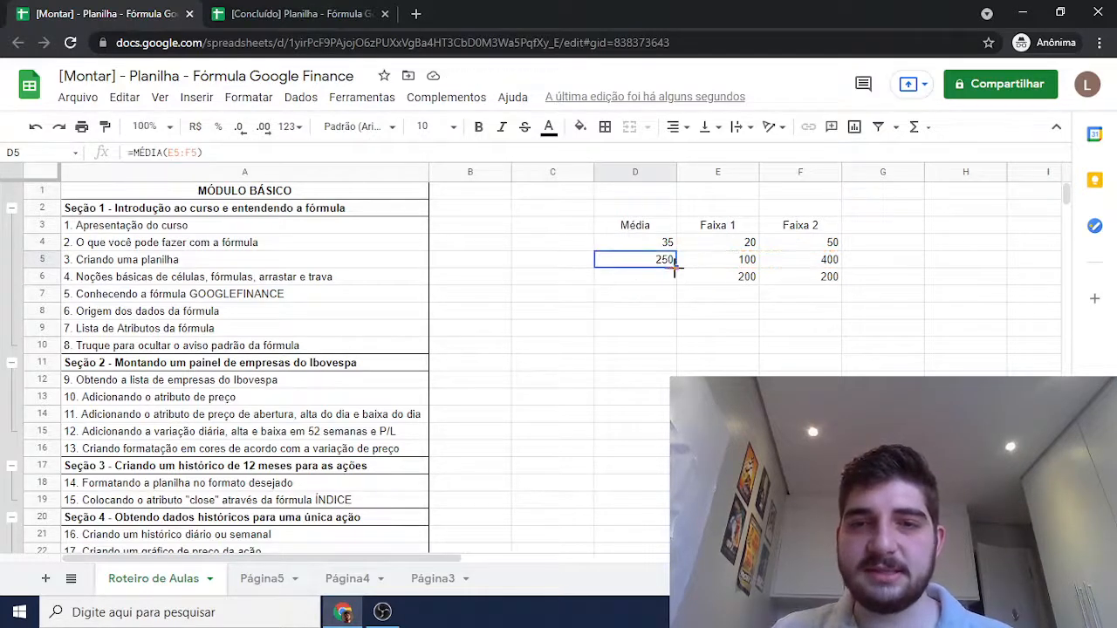
Fill the average formula from D5 down into D6 and check the formula in D6.
left_click_drag(675, 267, 668, 278)
left_click(662, 323)
left_click(663, 280)
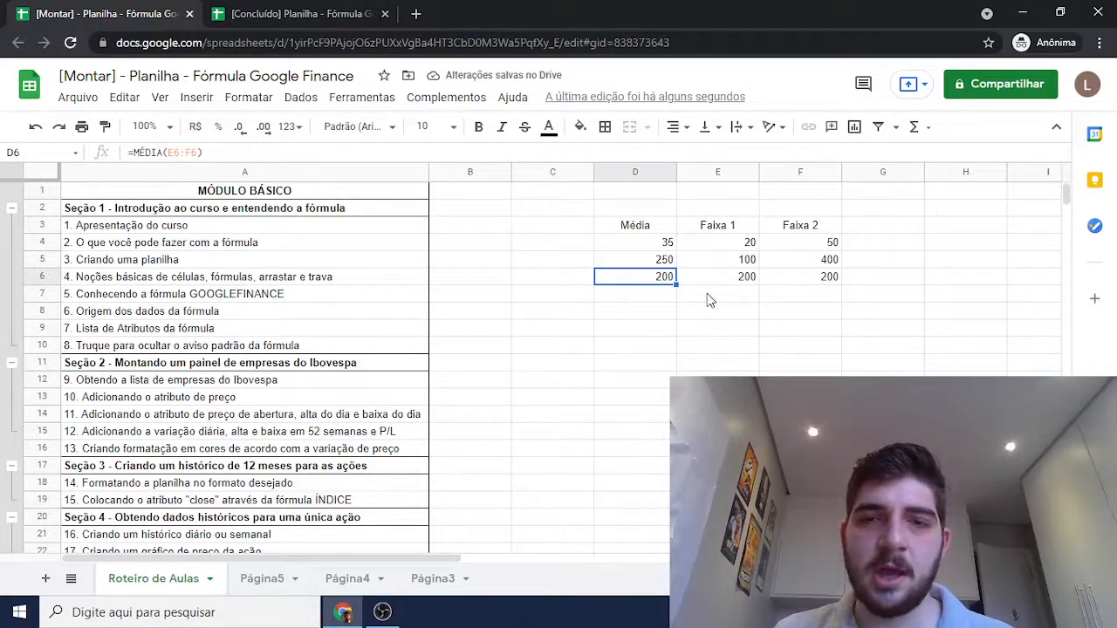
Extend the average formula from D6 down through D17 and check D7 and its source cells E7 and F7.
left_click_drag(674, 285, 676, 467)
left_click(721, 332)
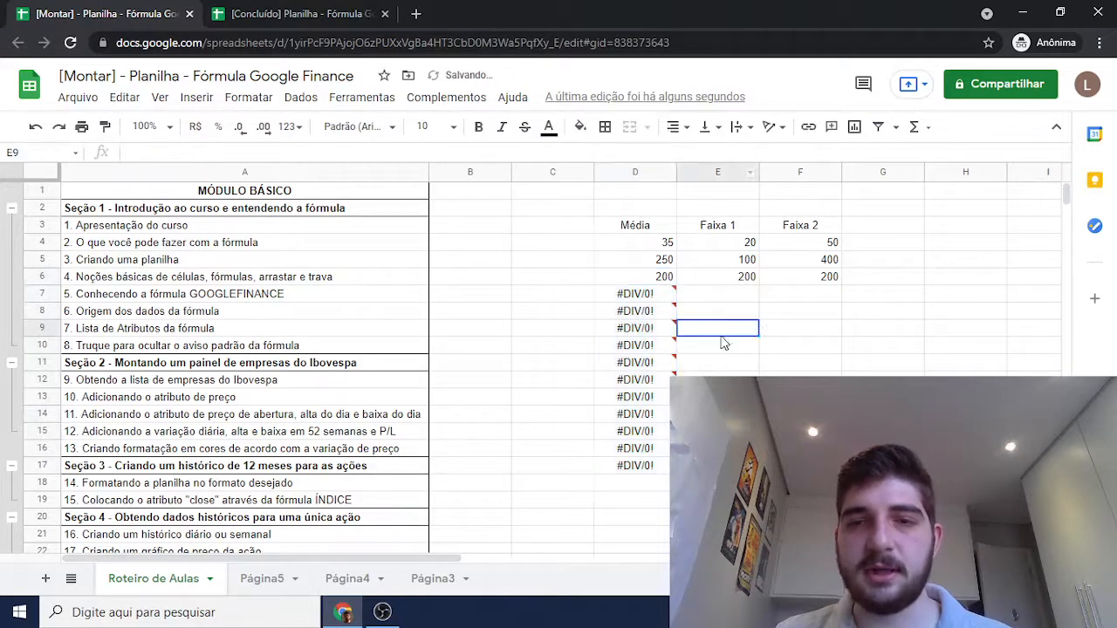
left_click(665, 298)
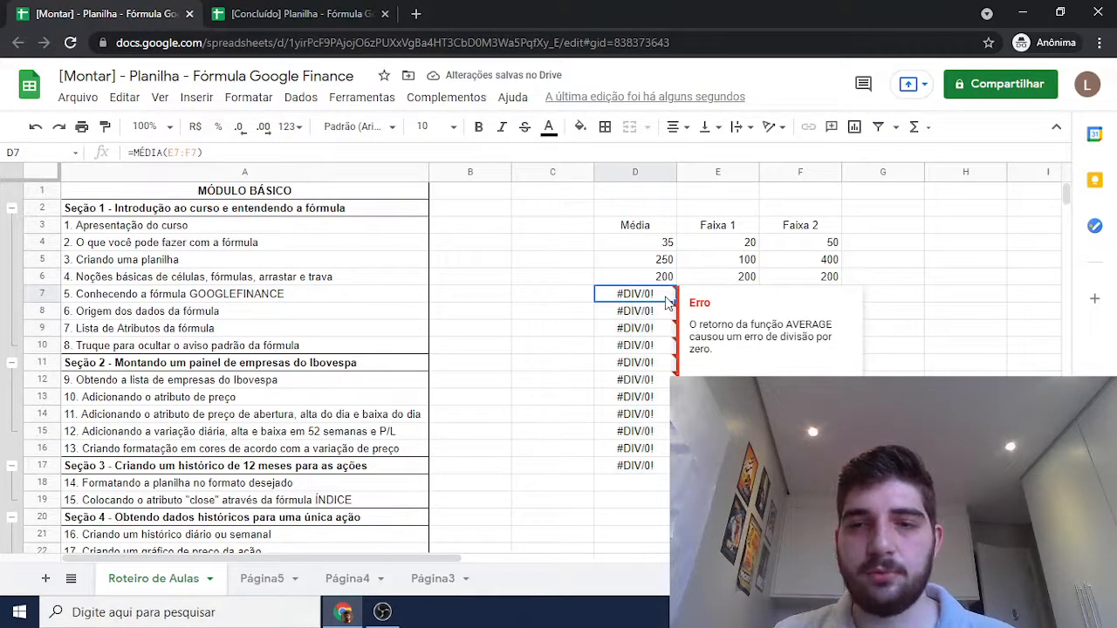
left_click(709, 280)
left_click(751, 299)
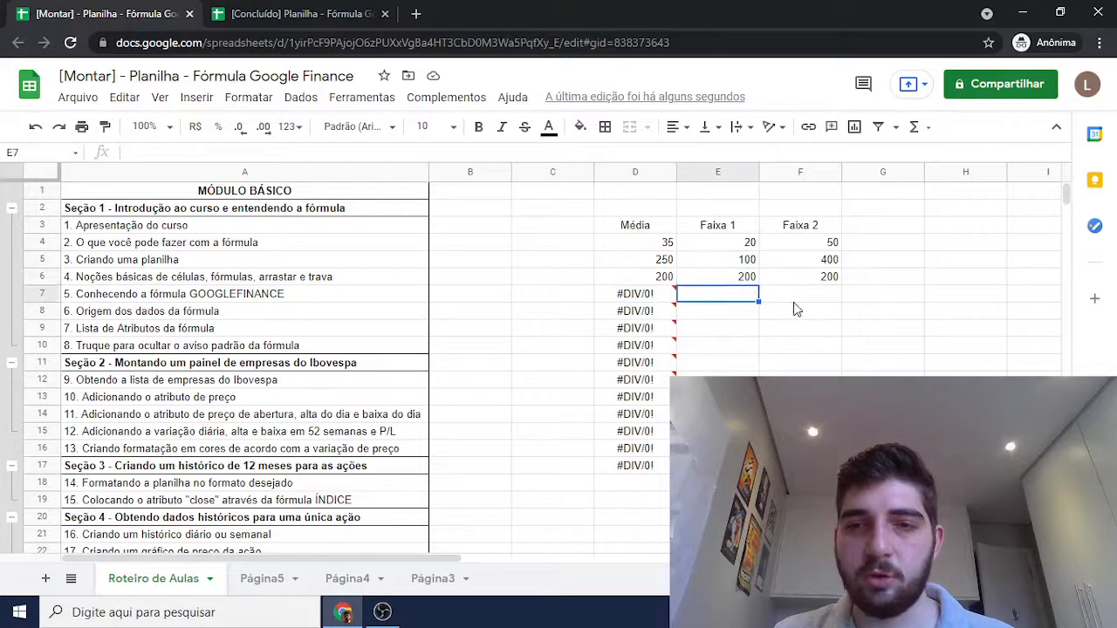
left_click(791, 299)
left_click(744, 296)
left_click(797, 302)
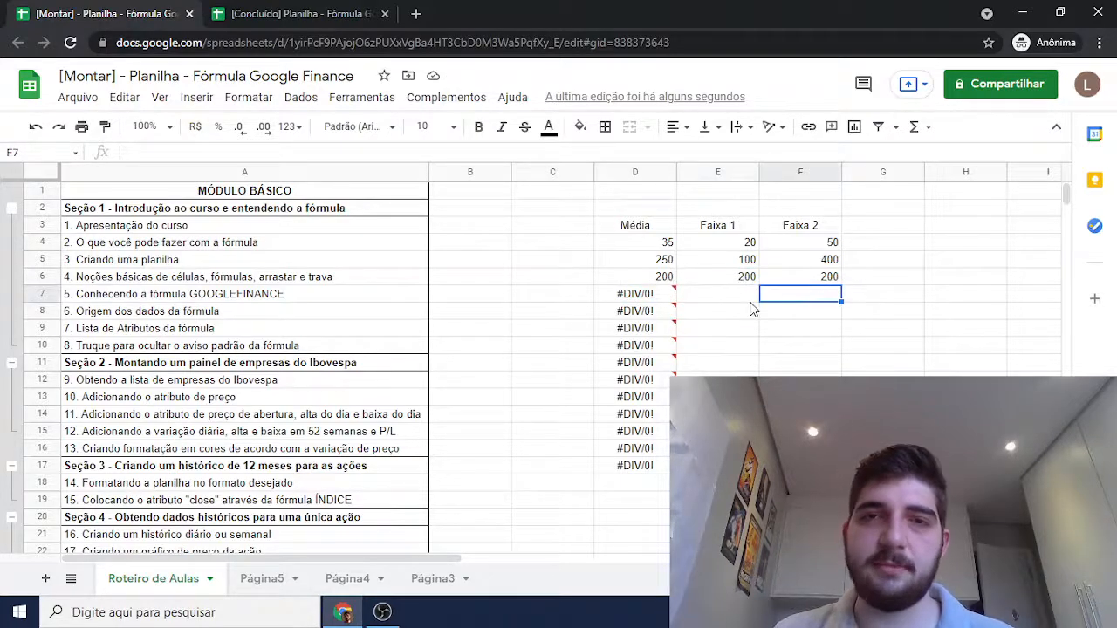
Enter 20 in cell E7 and 30 in cell F7, and check the average in D7.
left_click(756, 299)
type("20")
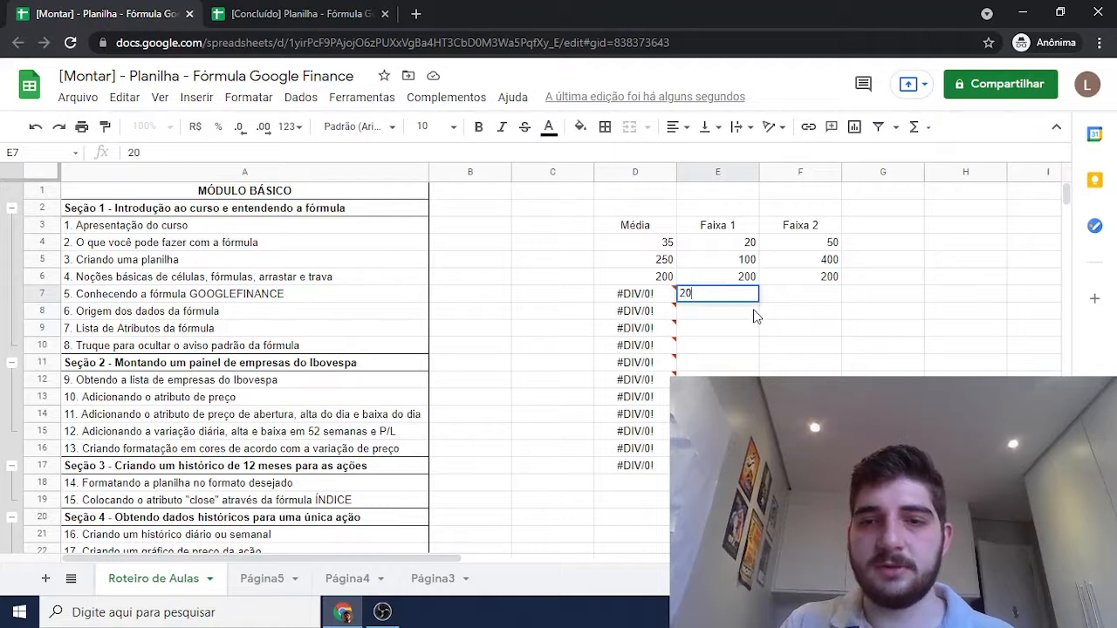
key("Return")
key("Right")
key("Up")
type("3")
key("Return")
key("Up")
type("30")
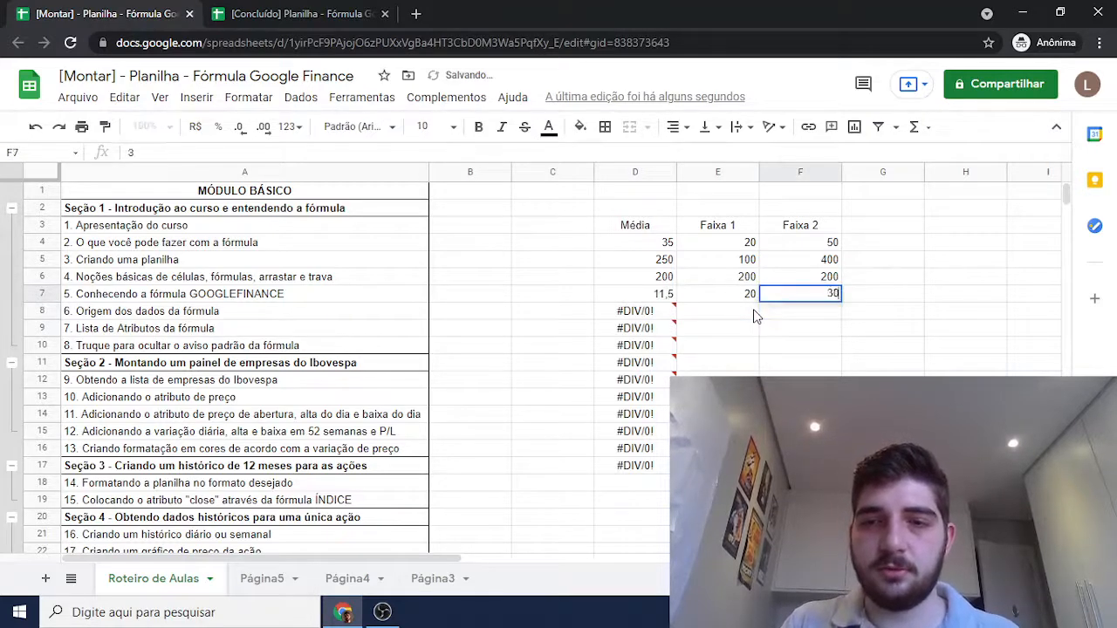
key("Return")
left_click(616, 295)
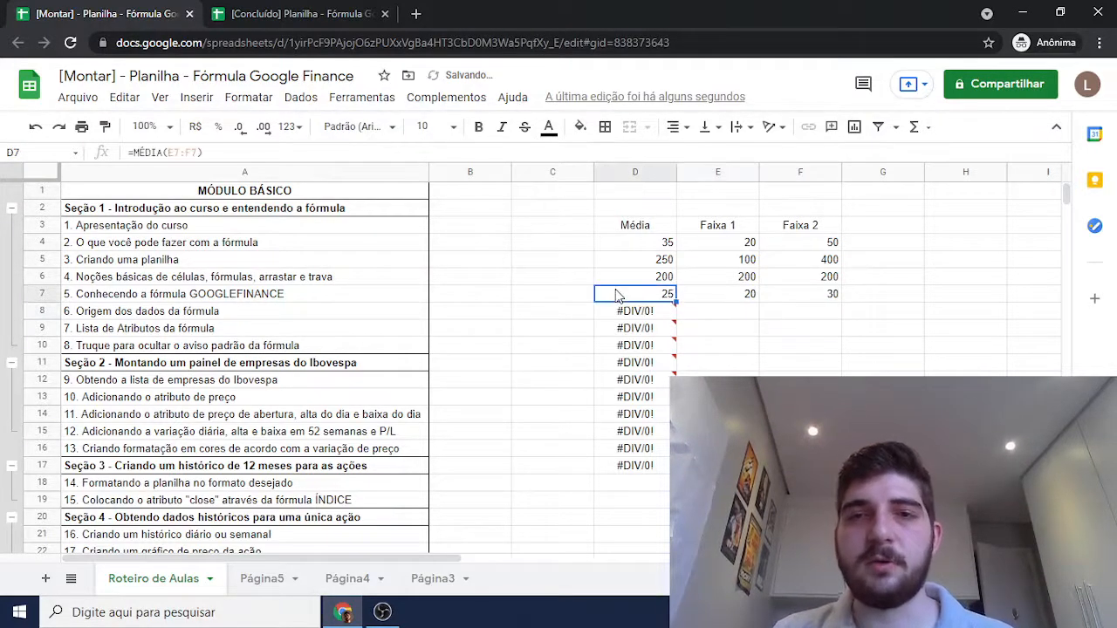
Clear the surplus average formulas from cells D8:D17.
left_click_drag(643, 313, 636, 477)
key("Delete")
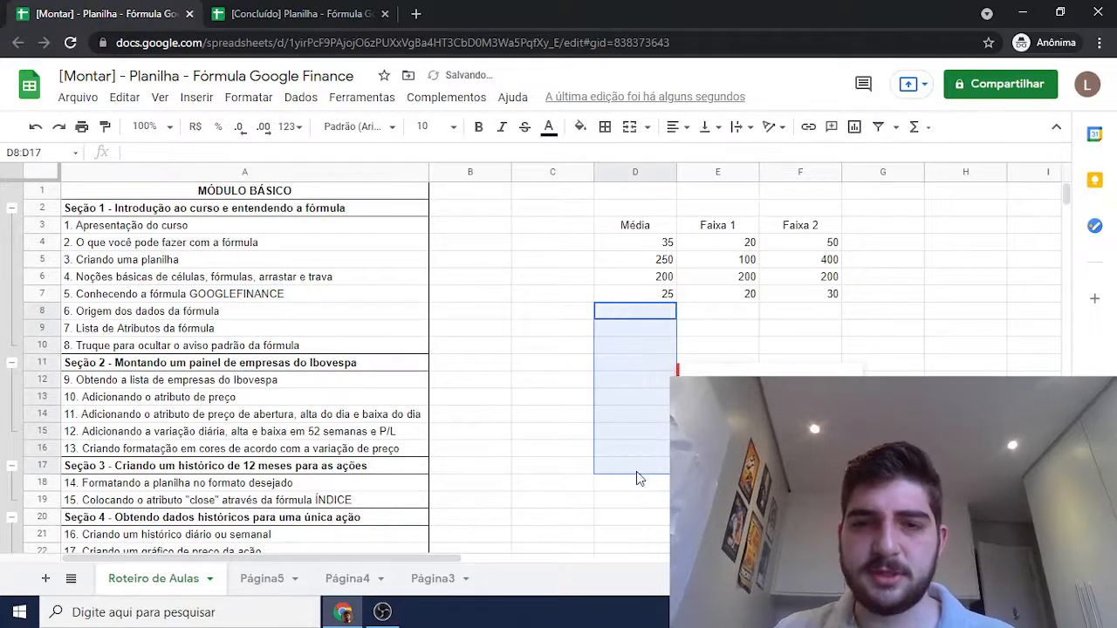
left_click(568, 346)
left_click(551, 207)
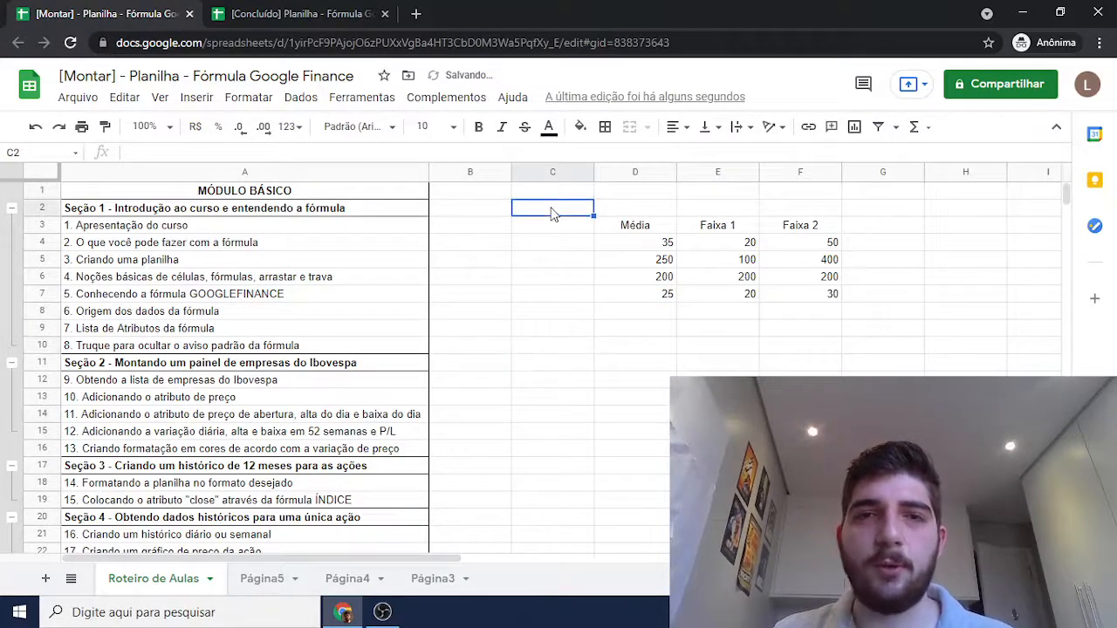
scroll(573, 316, "down", 5)
scroll(596, 290, "up", 5)
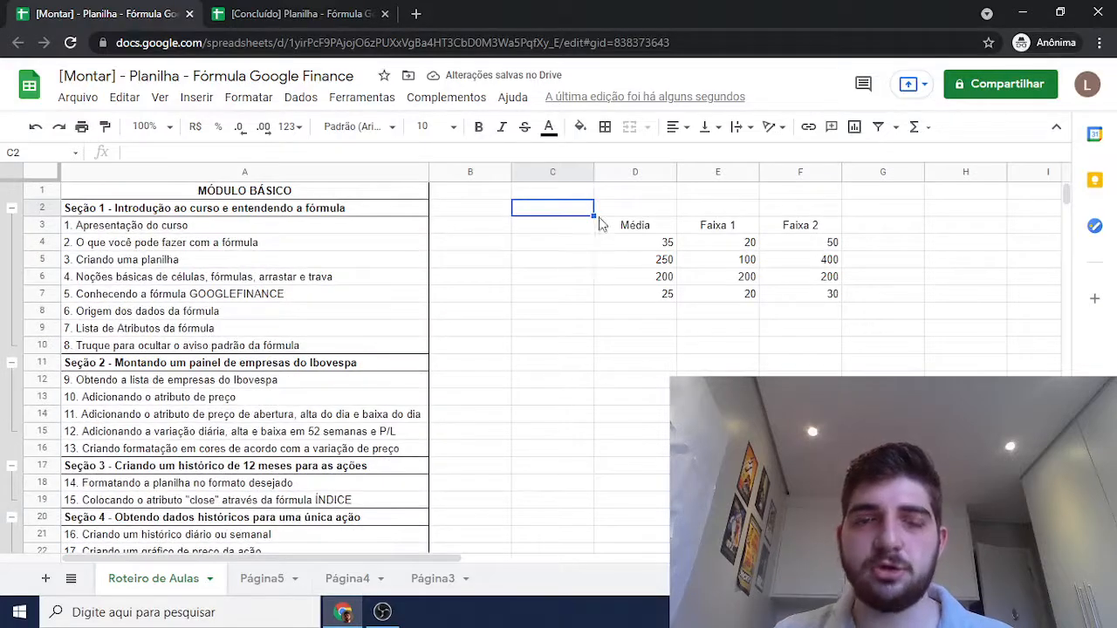
left_click(601, 244)
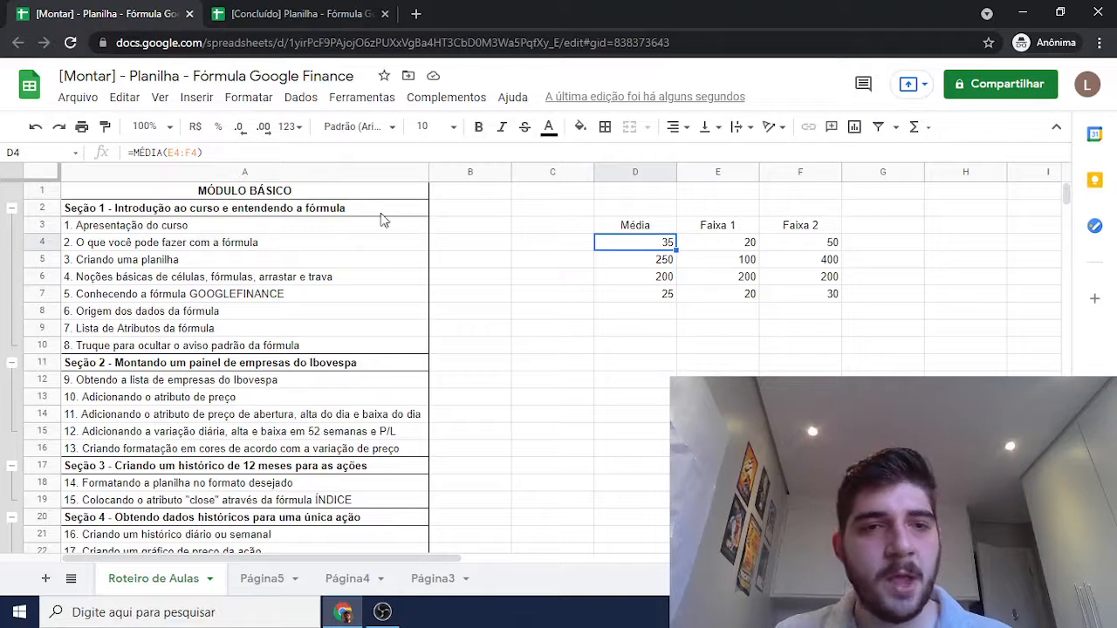
left_click(333, 281)
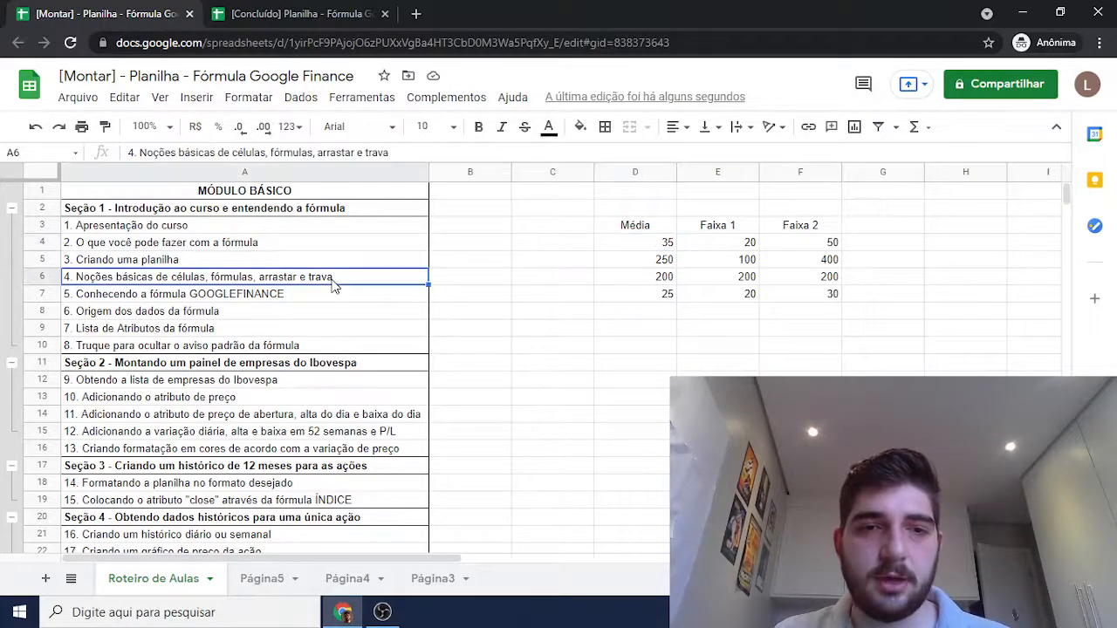
Clear the average formulas in D4:D7 and the Faixa headings with their values in E3:F7.
left_click(685, 245)
left_click(663, 248)
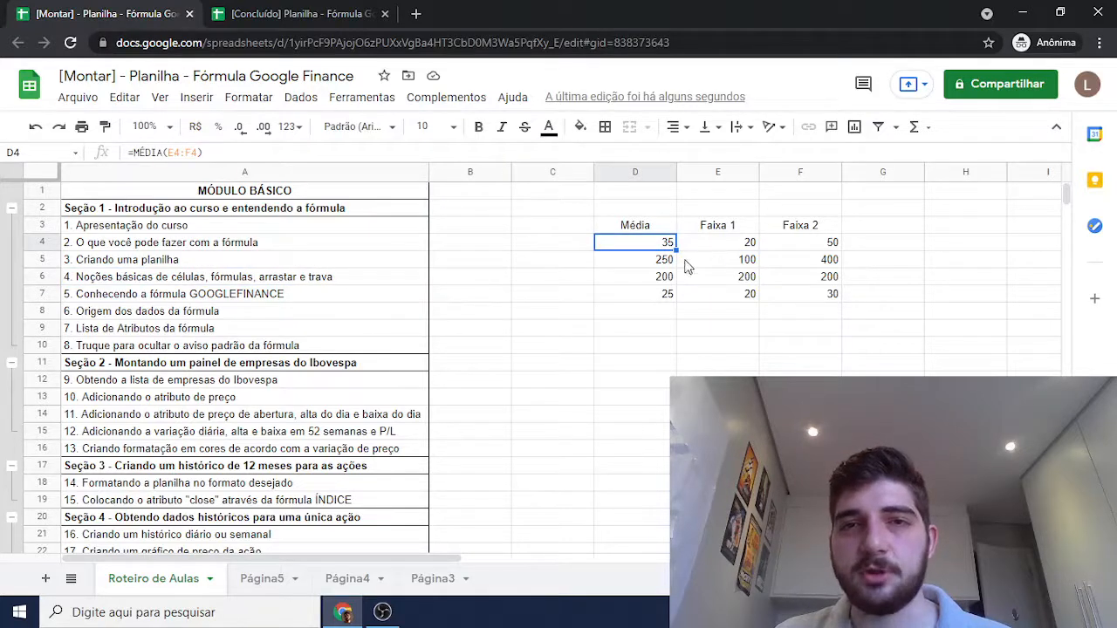
key("ctrl+shift+Down")
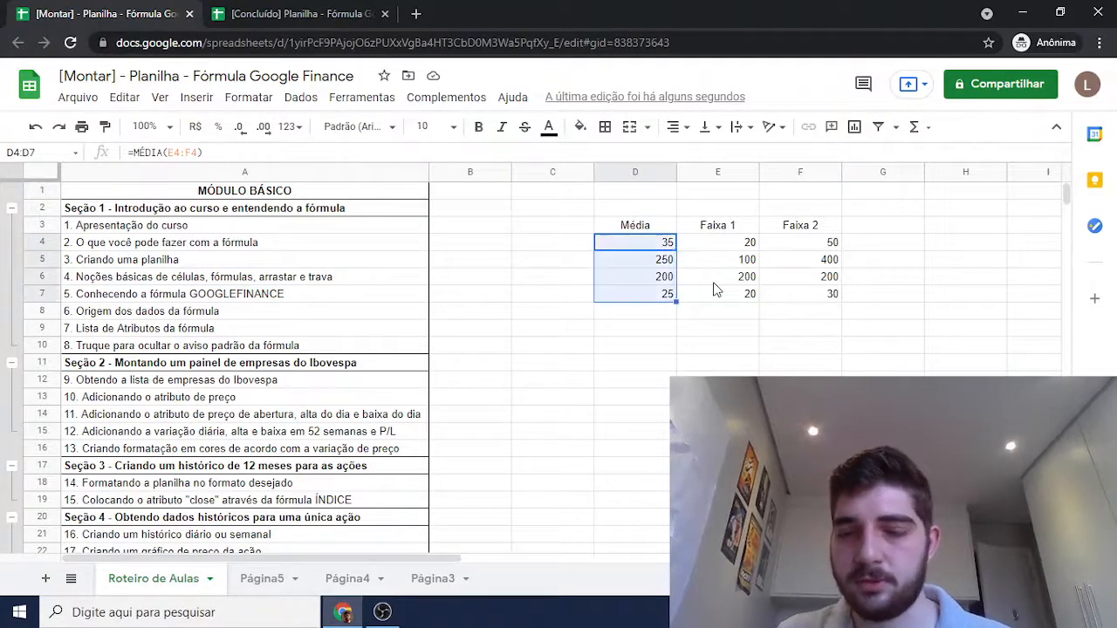
key("Delete")
left_click_drag(698, 225, 792, 288)
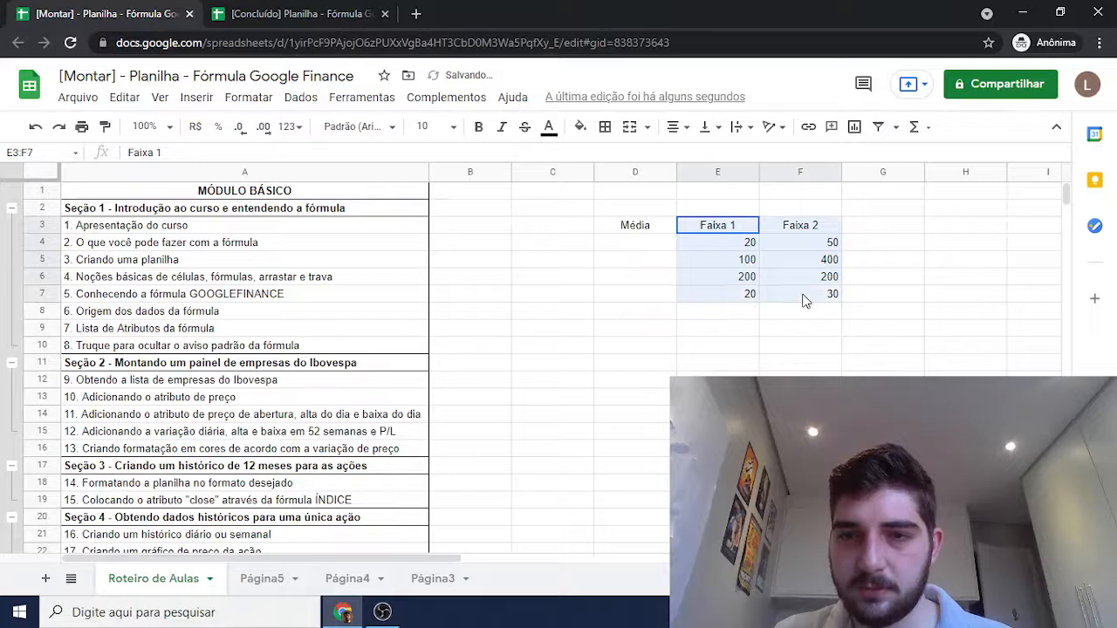
key("Delete")
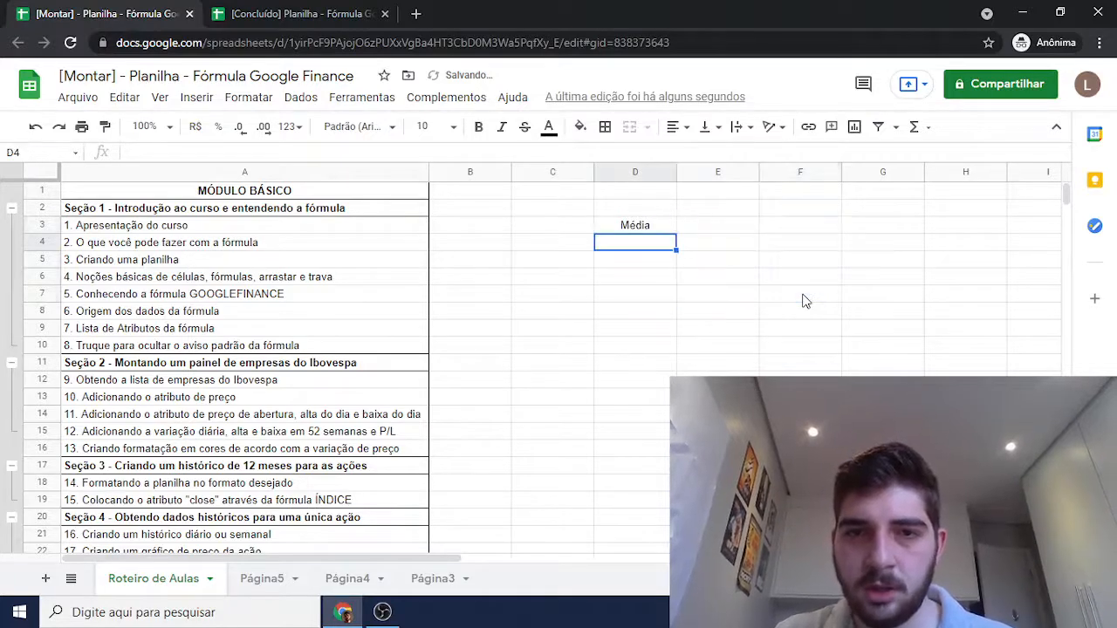
Enter 20 in cell D7.
left_click(633, 296)
type("20")
key("Return")
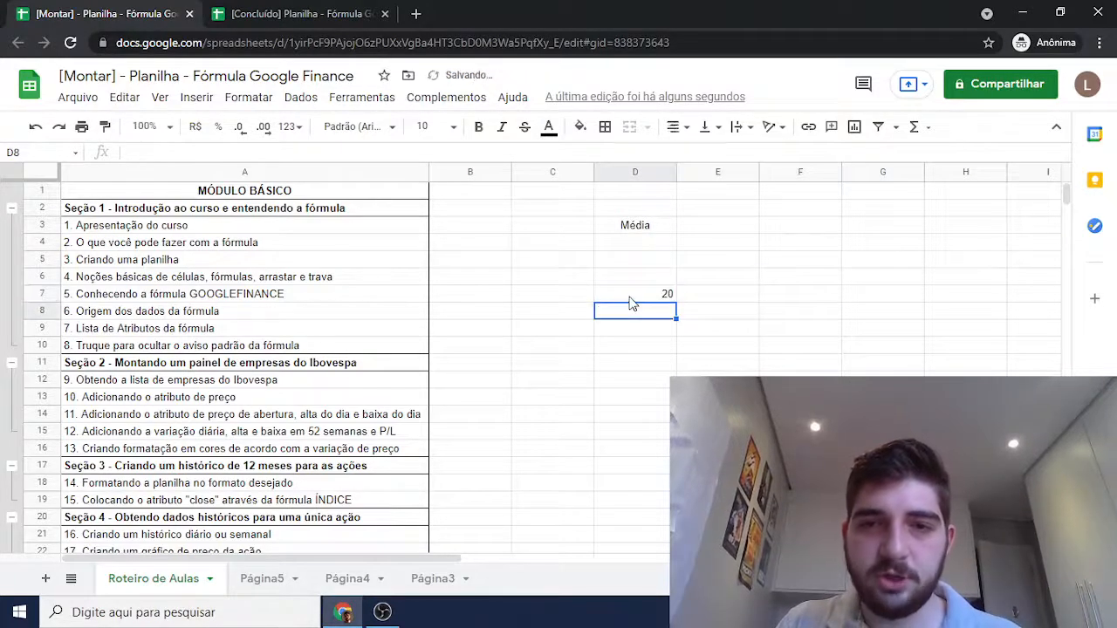
Enter the values 10, 20 and 30 across cells E6, F6 and G6.
key("Up")
key("Right")
key("Up")
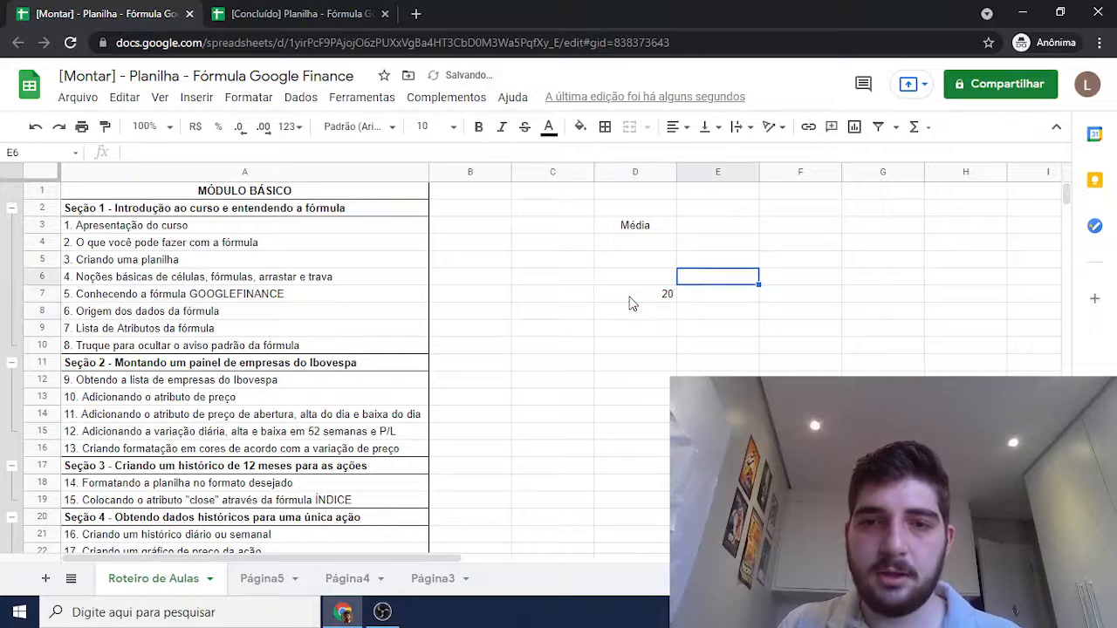
type("10")
key("Return")
key("Up")
key("Right")
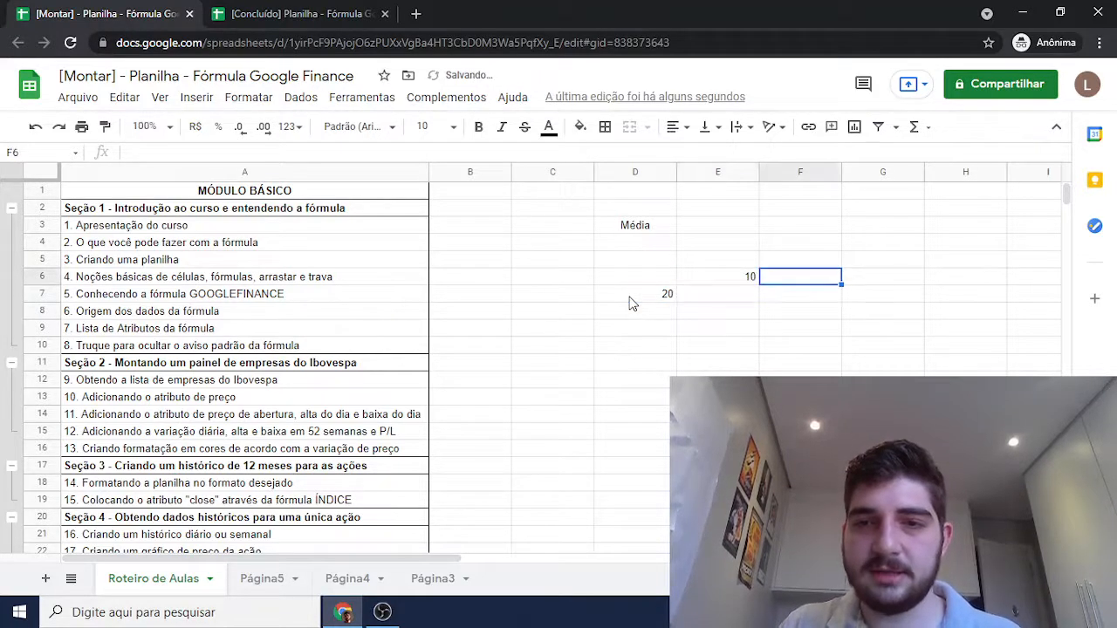
type("20")
key("Return")
key("Up")
key("Right")
type("30")
key("Return")
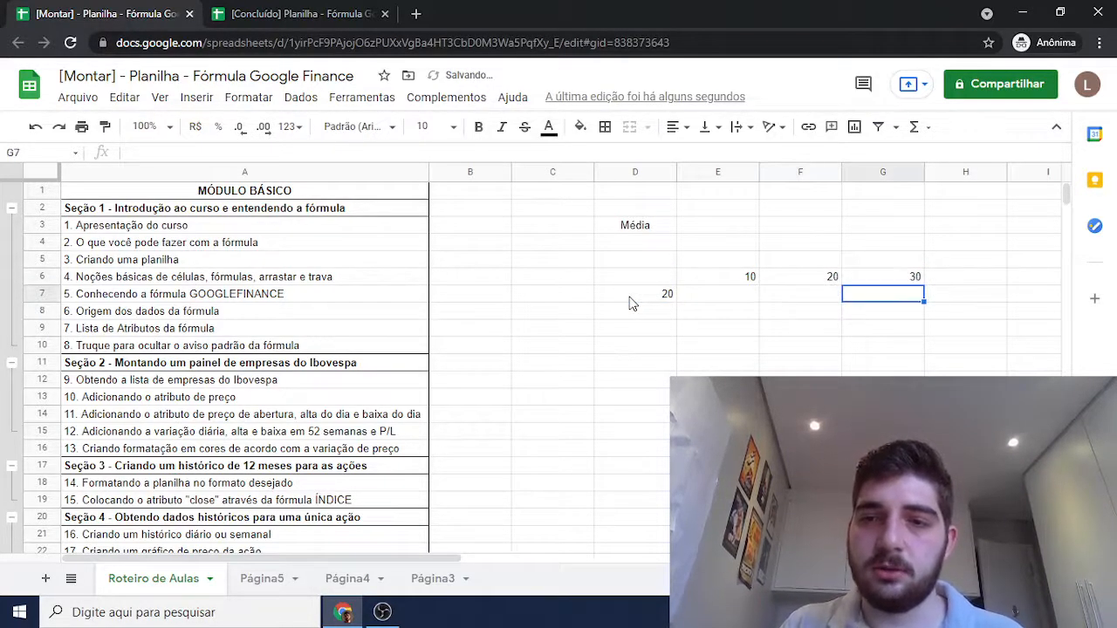
Continue the row with 40 in cell H6 and 50 in cell I6.
key("Up")
key("Right")
type("40")
key("Return")
key("Up")
key("Right")
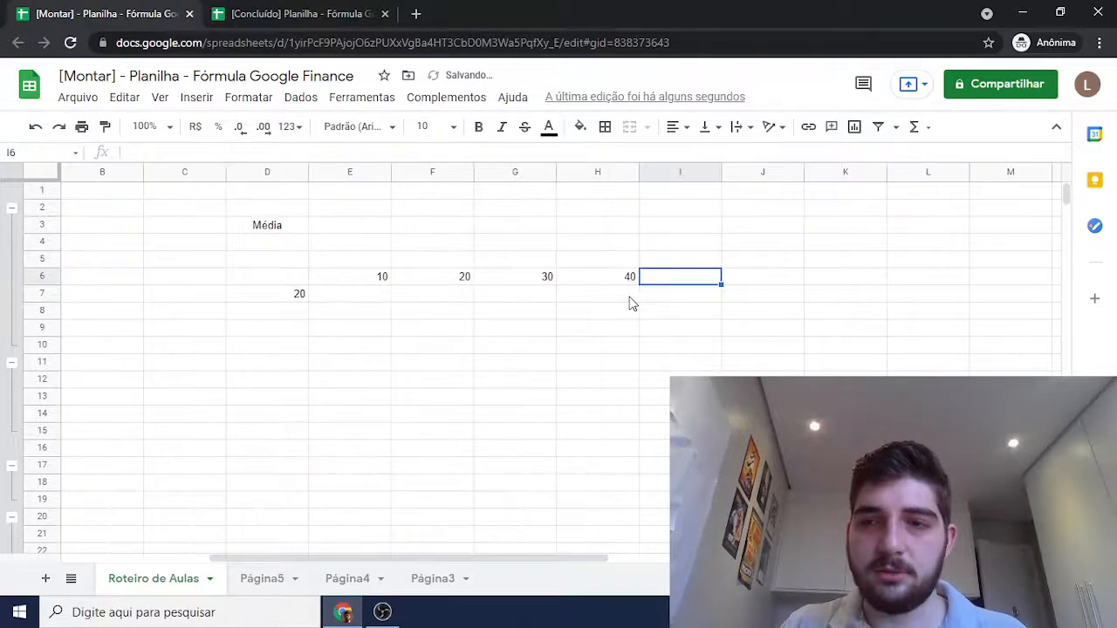
type("50")
key("Return")
key("Left")
key("Left")
key("Left")
key("Left")
key("Left")
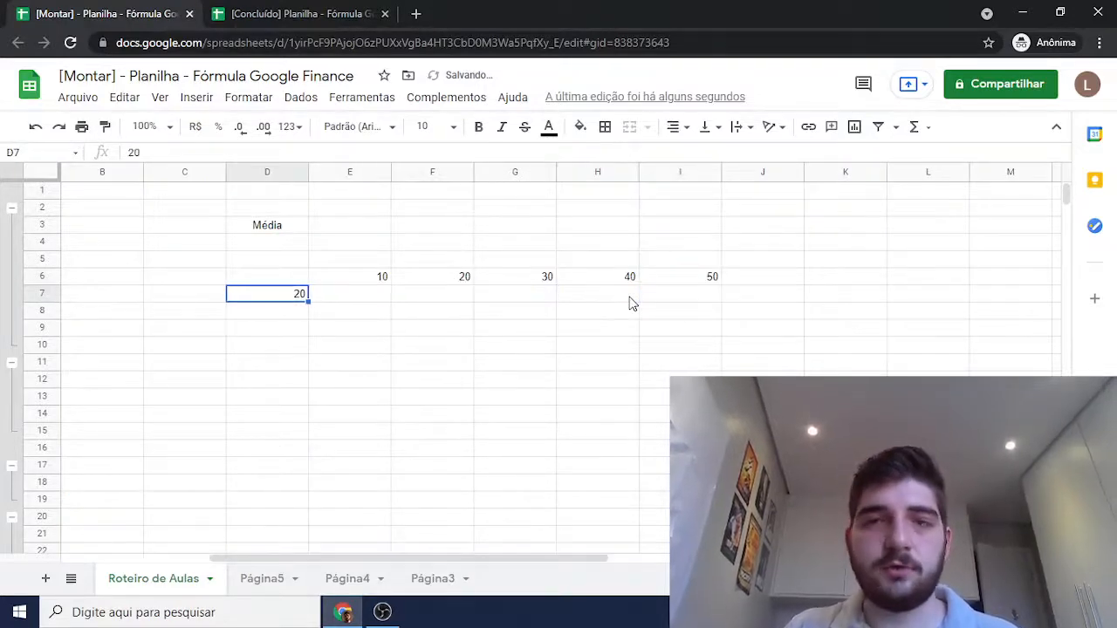
key("Left")
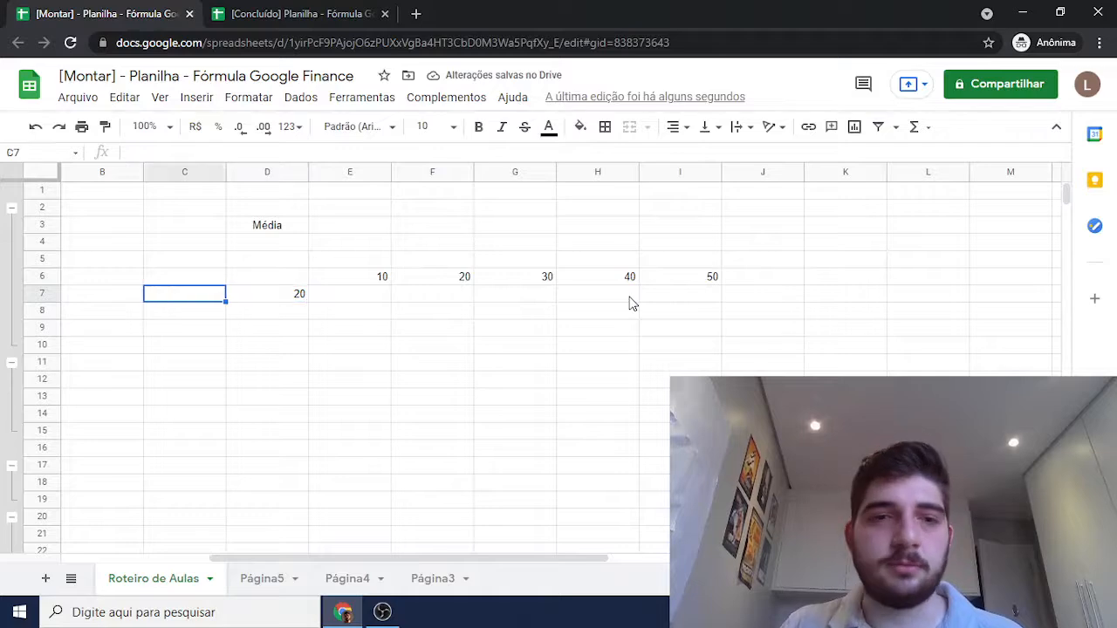
Replace the value in cell D7 with 1.
key("Left")
key("Left")
key("Right")
key("Right")
key("Right")
type("1")
Replace the values in cells E6, F6 and G6 with 1, 2 and 3.
key("Right")
key("Right")
key("Right")
key("Right")
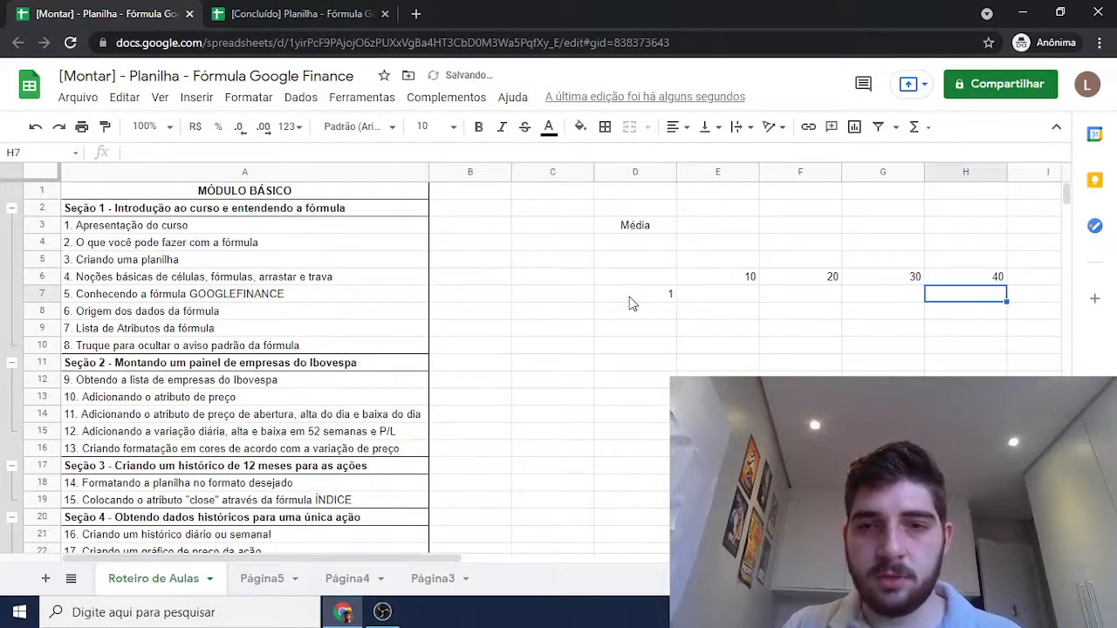
key("Right")
key("Left")
key("Left")
key("Left")
key("Up")
key("Left")
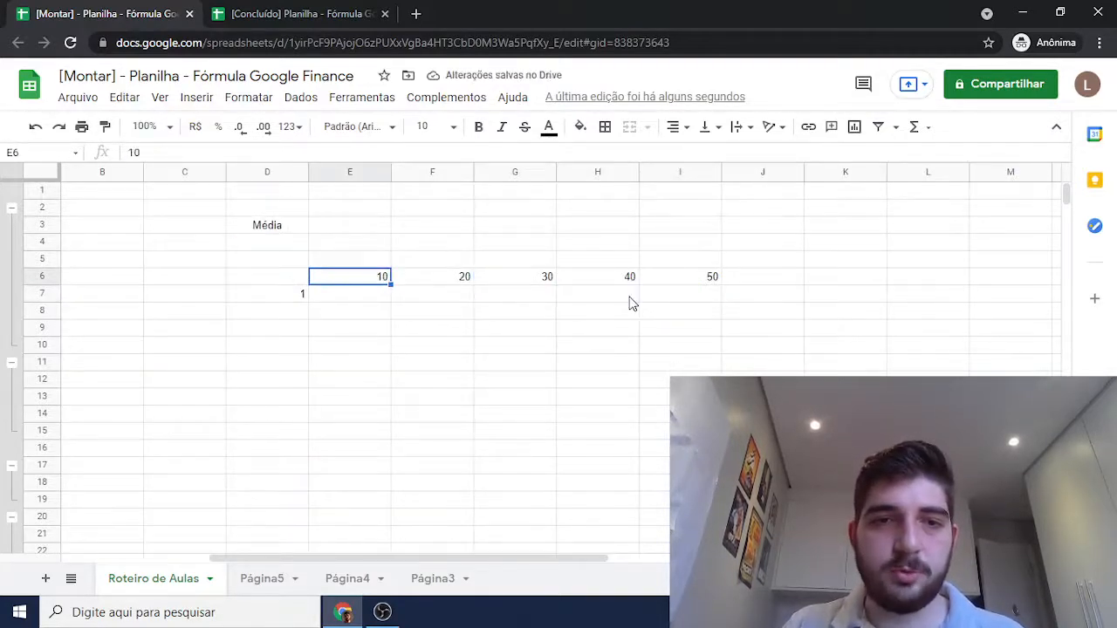
type("1")
key("Return")
key("Up")
key("Right")
type("2")
key("Right")
type("3")
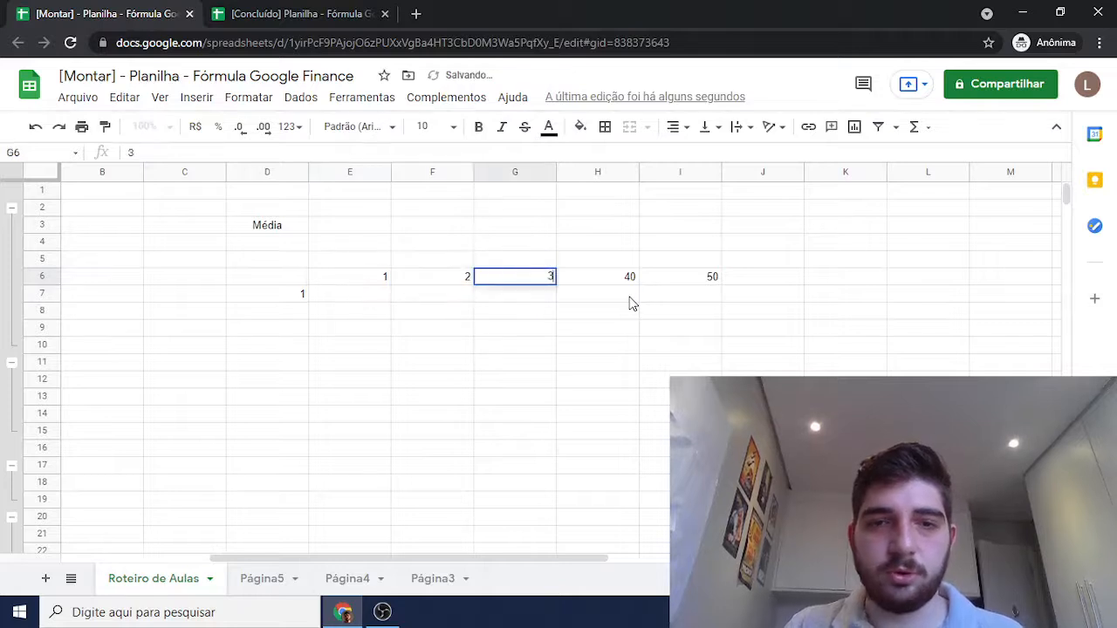
Replace the values in cells H6 and I6 with 4 and 5.
key("Right")
type("4")
key("Right")
type("5")
key("Left")
key("Down")
key("Left")
key("Left")
key("Left")
key("Left")
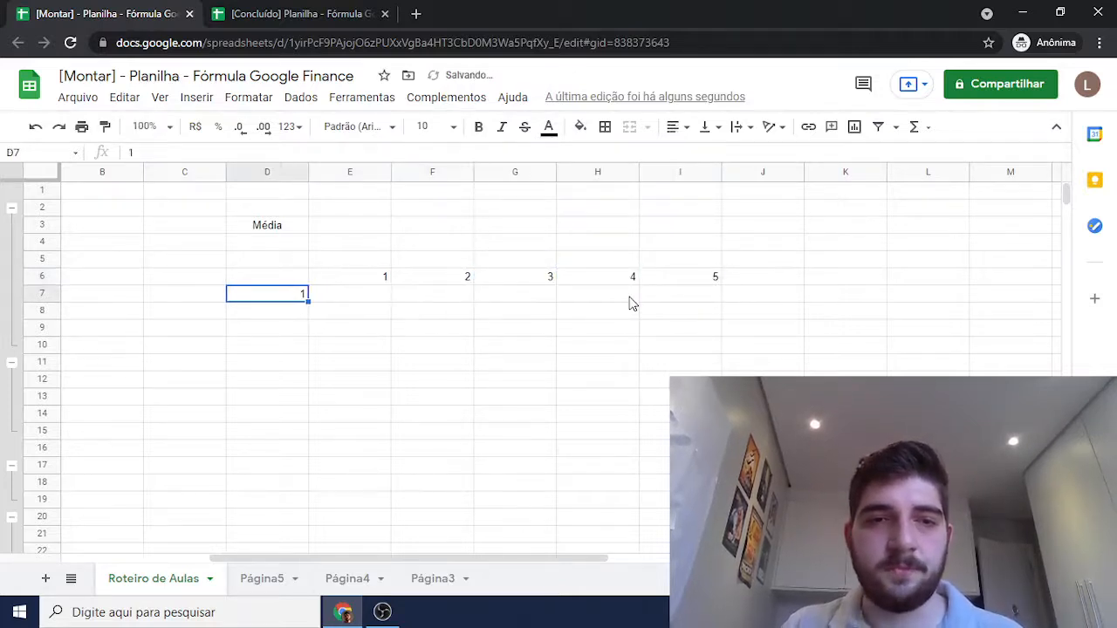
Set the value of cell D7 to 19.
key("Left")
key("Right")
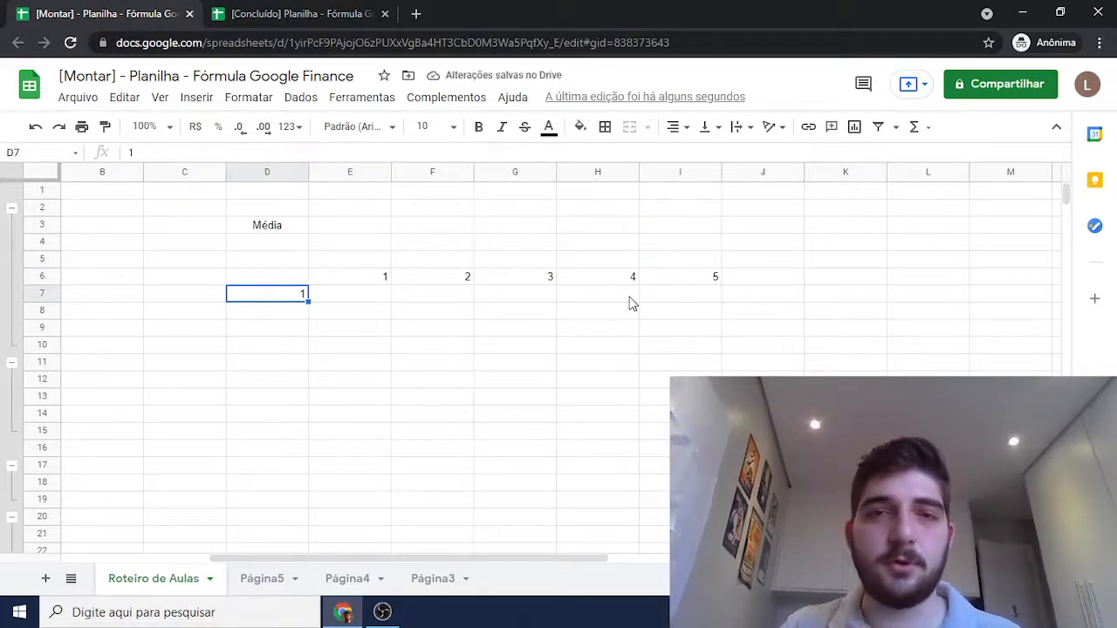
type("19")
key("Return")
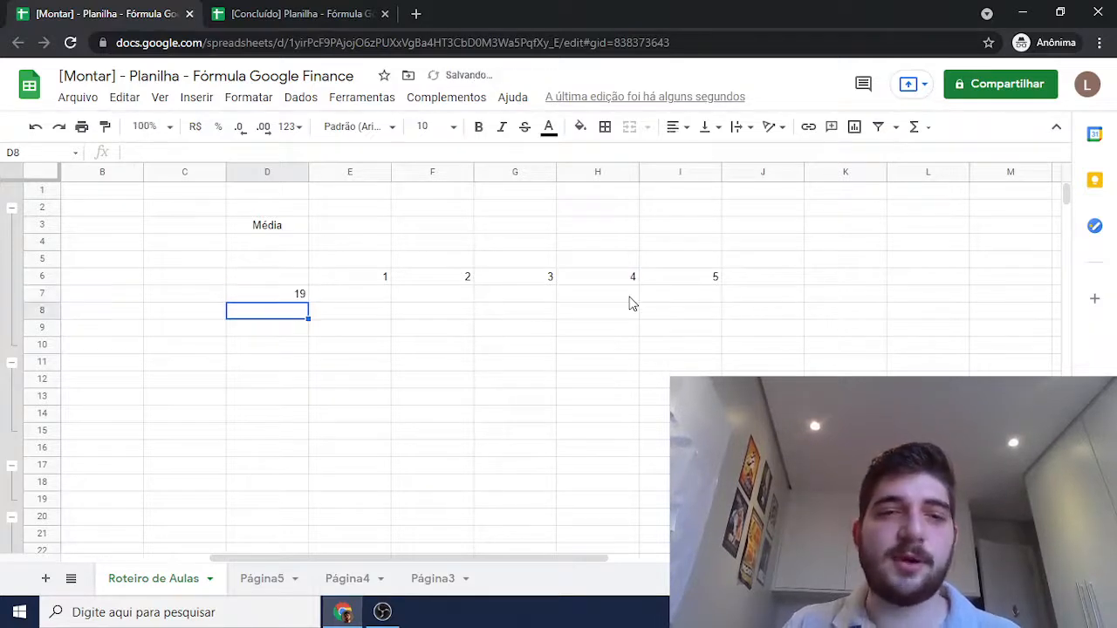
Enter the multiplication formula =D7*E6 in cell E7.
key("Up")
key("Right")
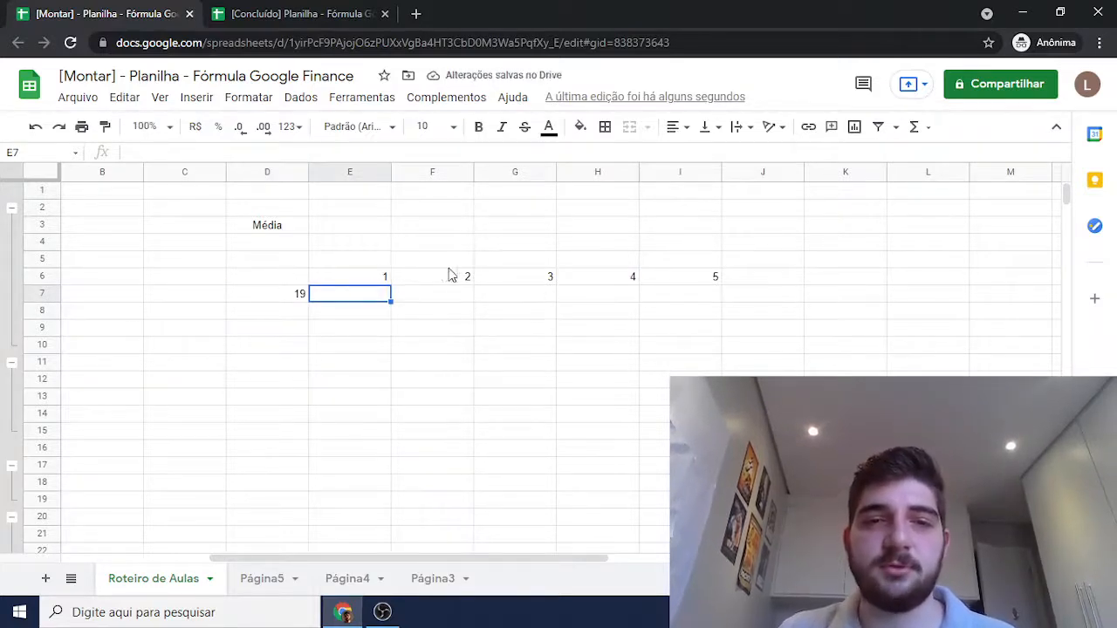
left_click(440, 260)
left_click(516, 276)
left_click(693, 274)
left_click(324, 309)
key("Up")
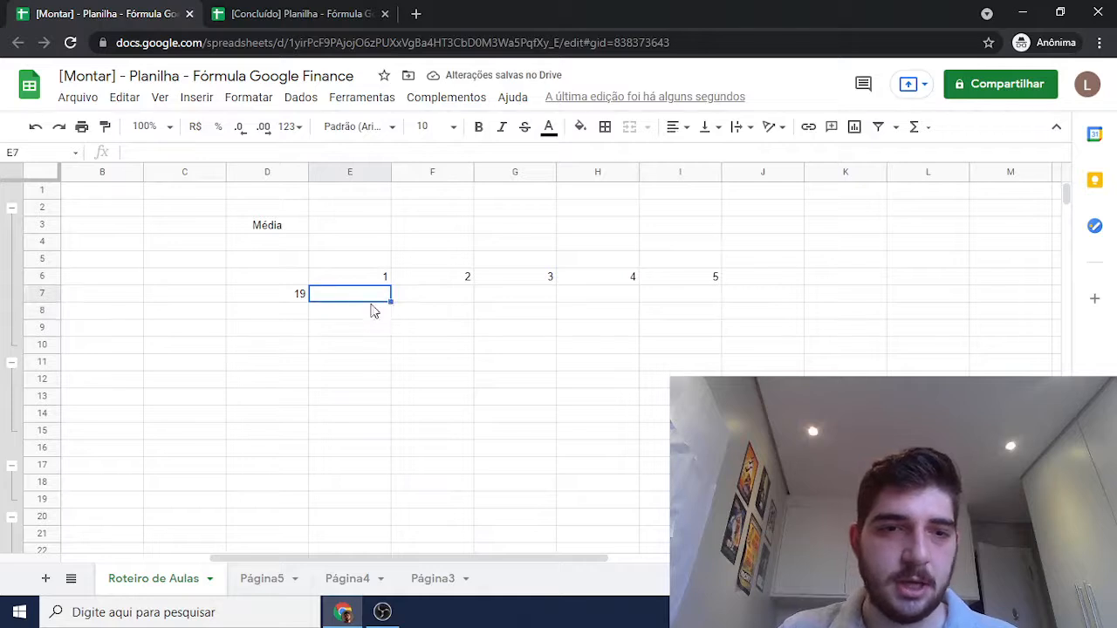
type("=")
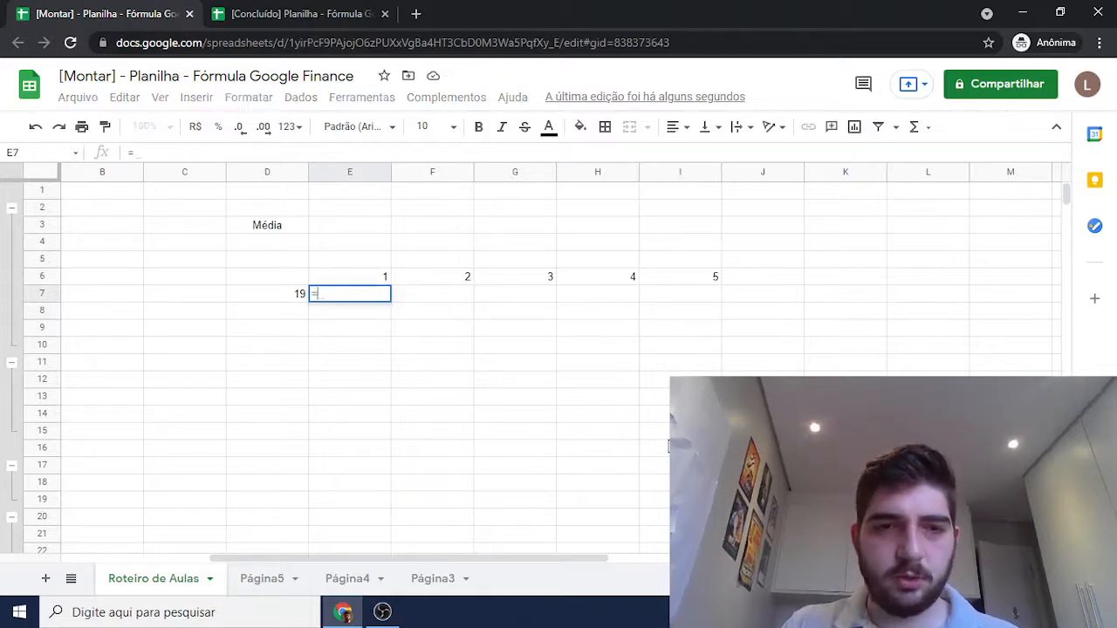
key("Left")
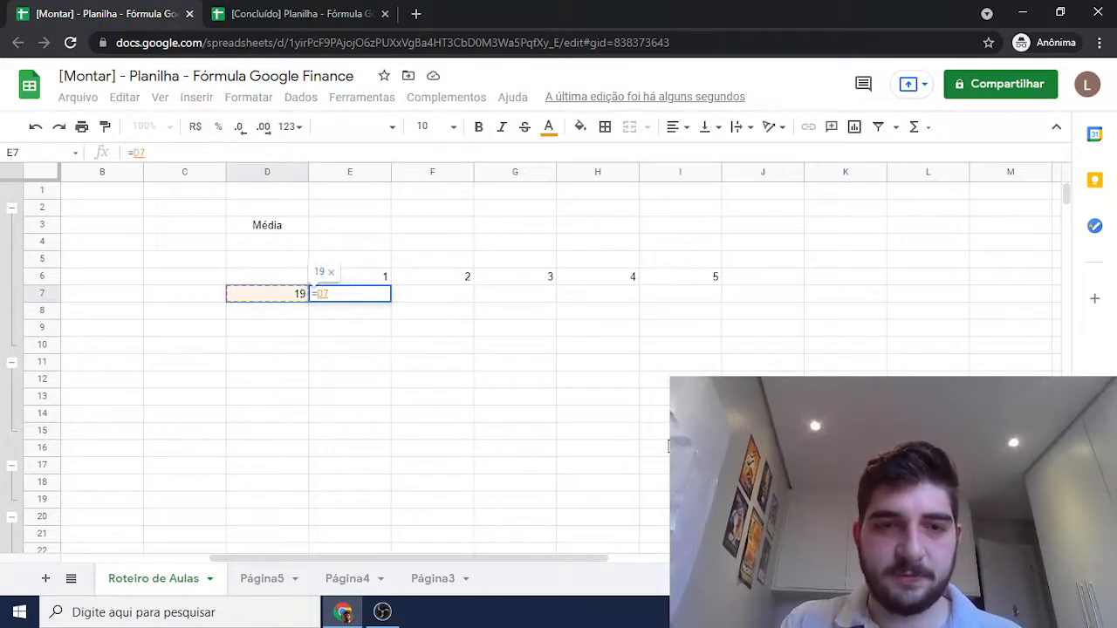
type("*")
key("Up")
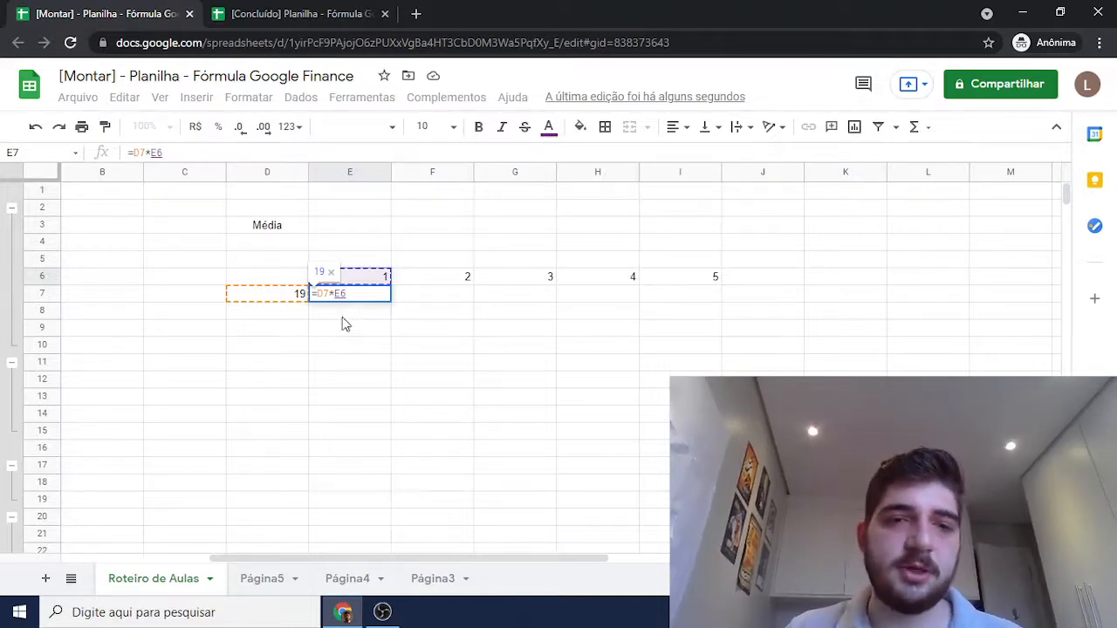
key("Return")
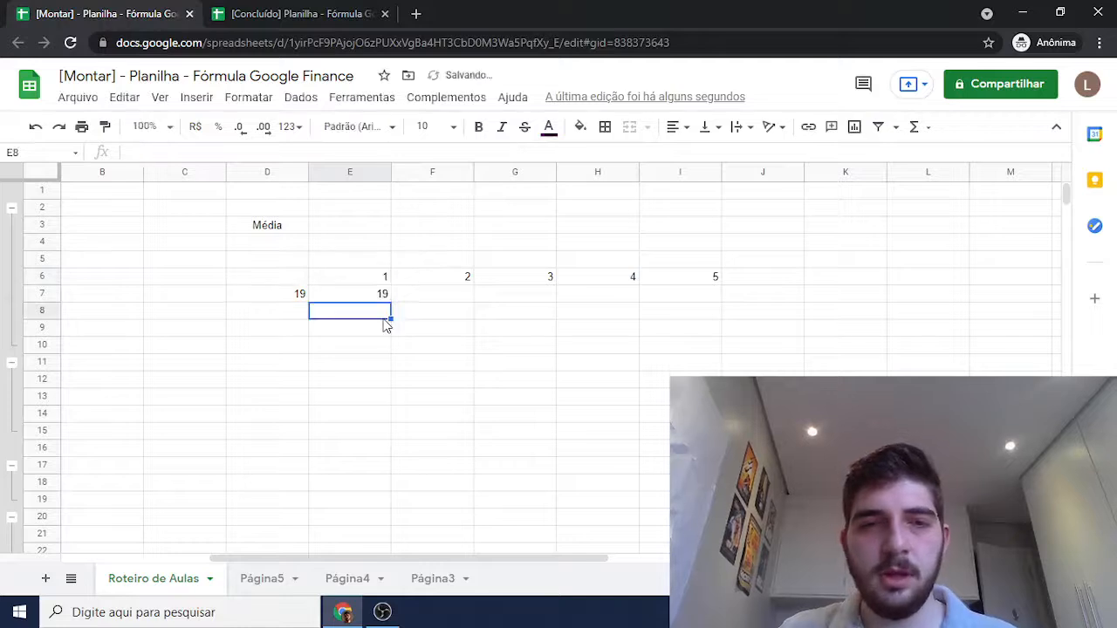
Fill the multiplication formula from E7 across into F7 and check which cells the F7 formula references.
key("Up")
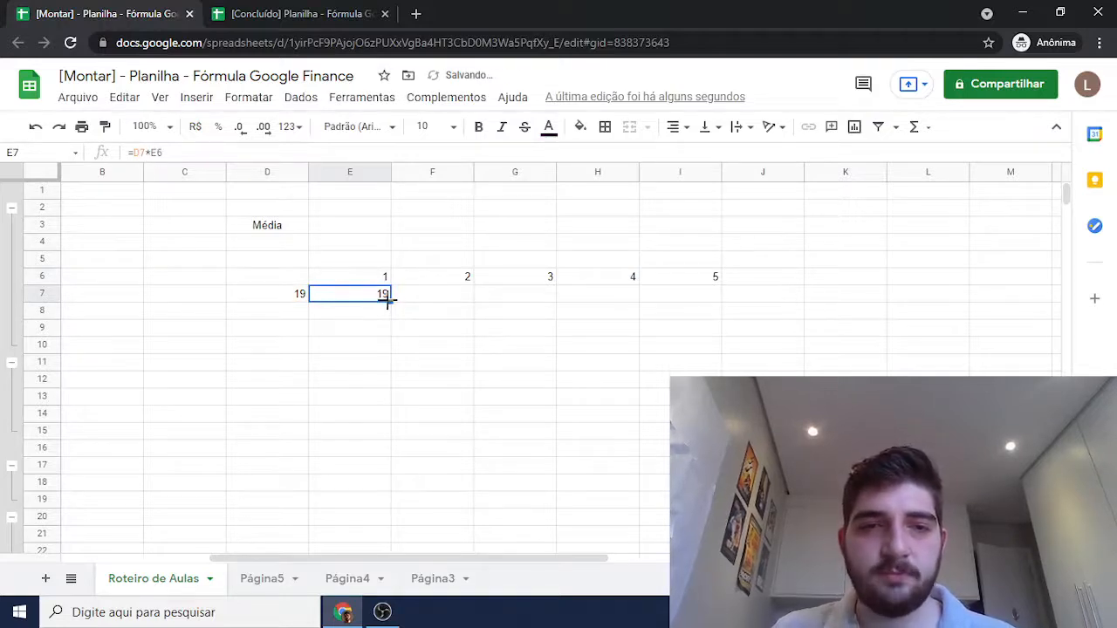
left_click_drag(389, 301, 434, 299)
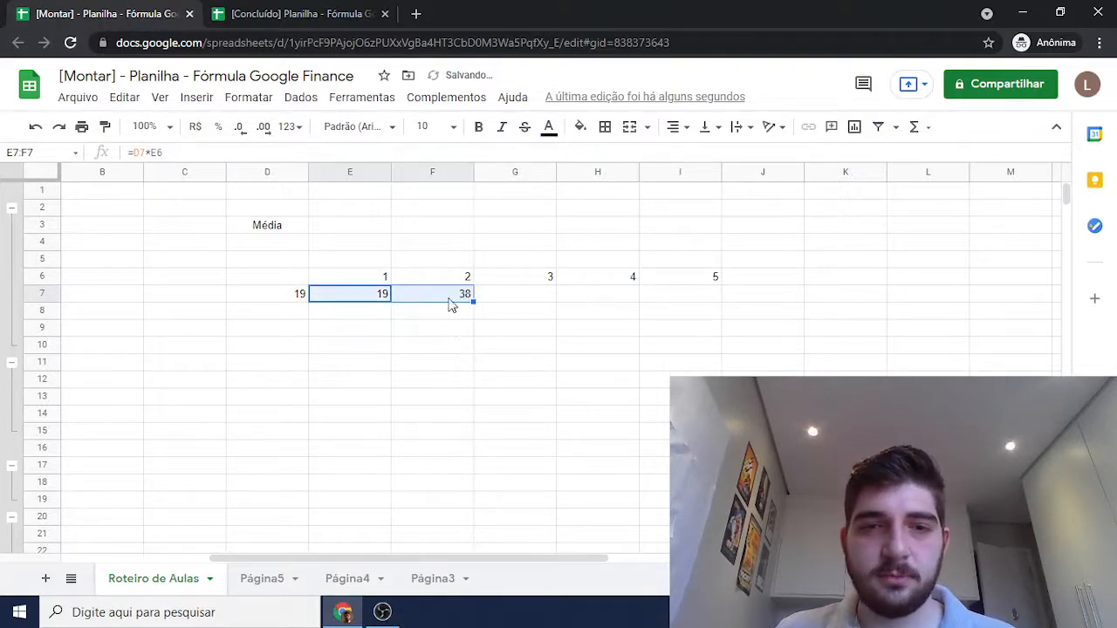
left_click(448, 301)
double_click(449, 299)
key("Return")
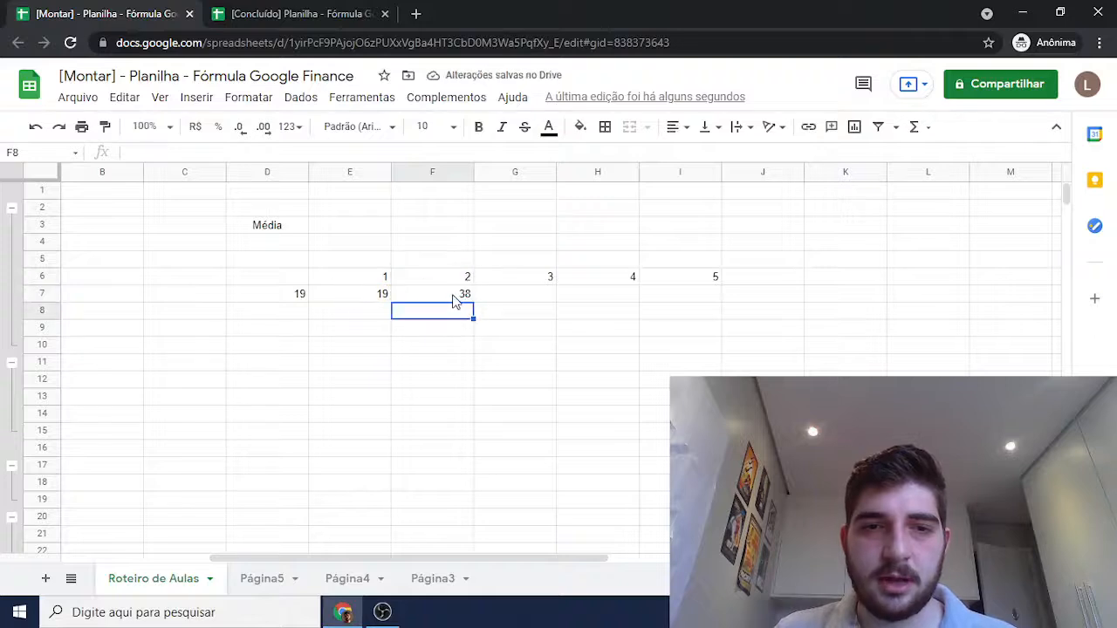
double_click(451, 299)
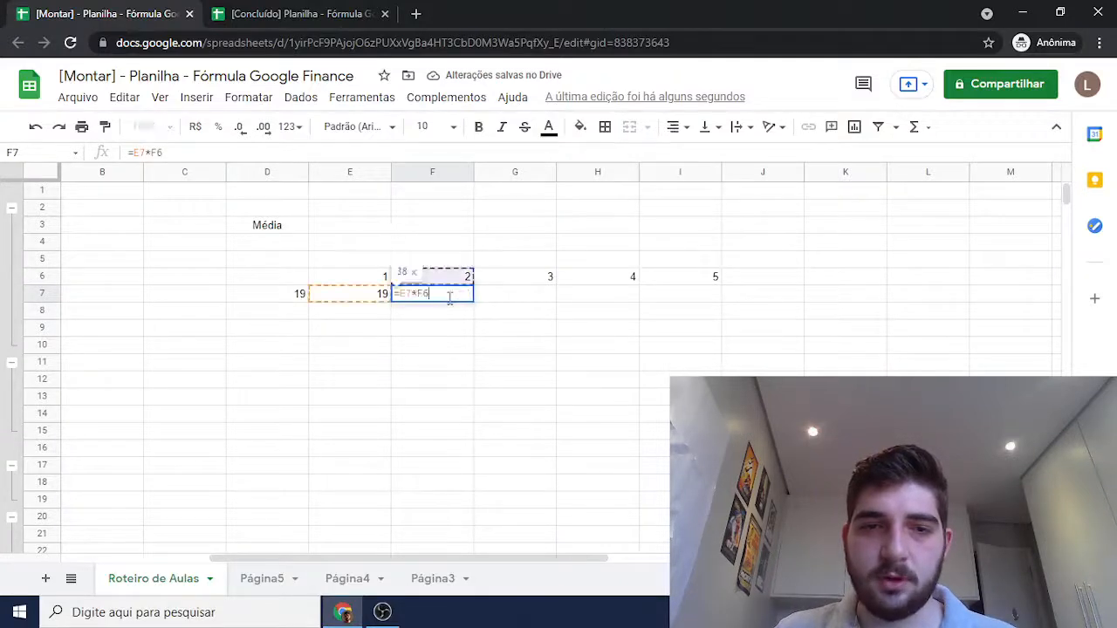
key("Return")
left_click(452, 300)
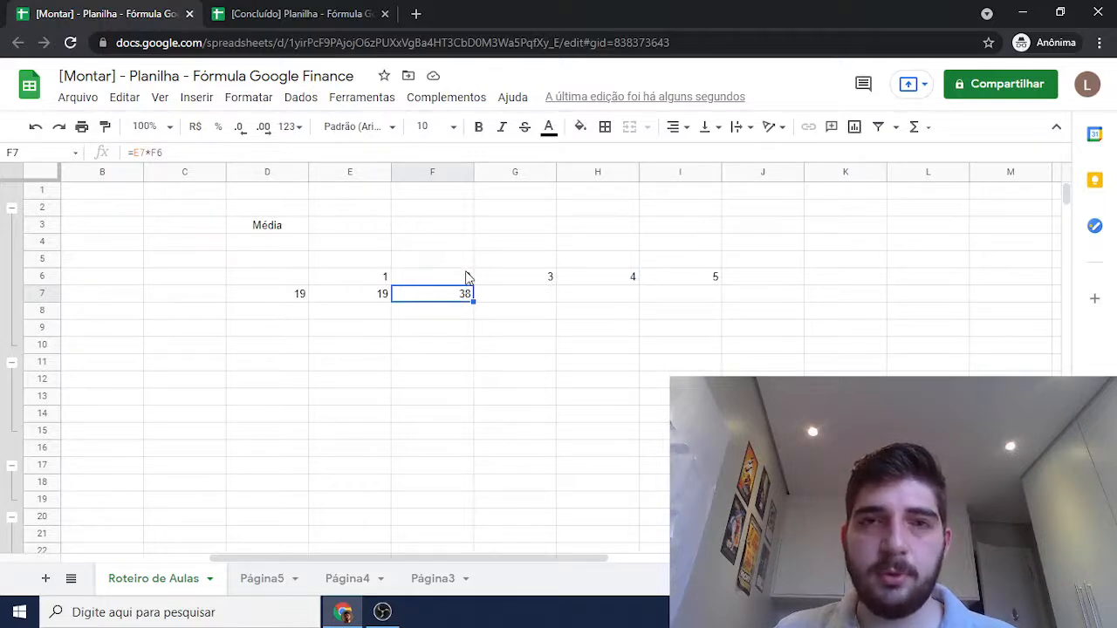
double_click(452, 297)
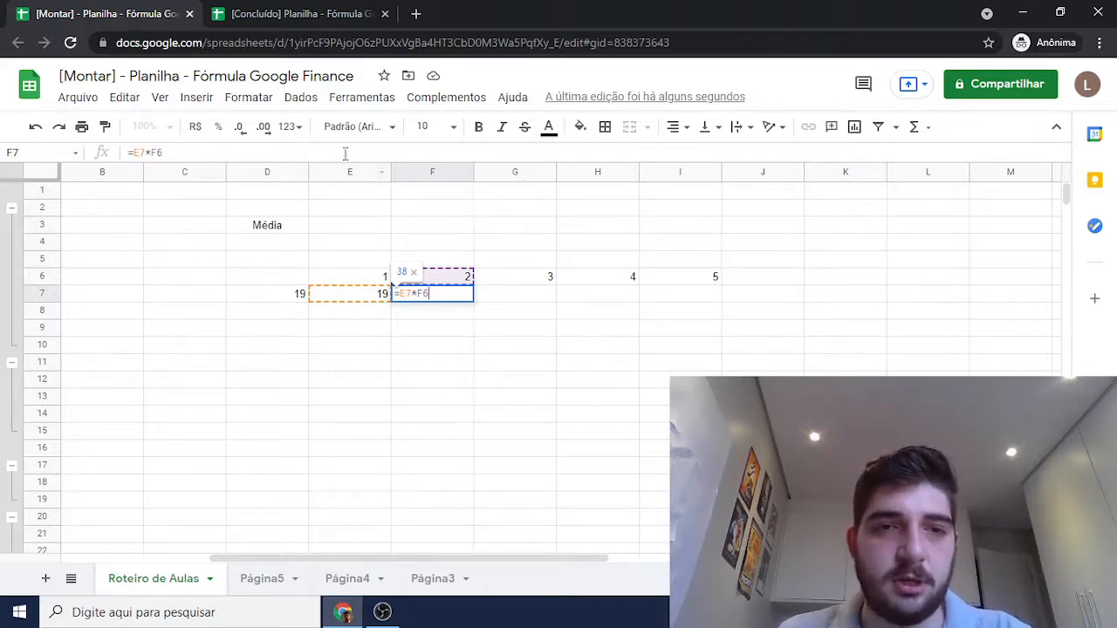
left_click(438, 366)
Fill the formula from F7 across into G7 and check which cells the G7 formula references.
left_click(454, 298)
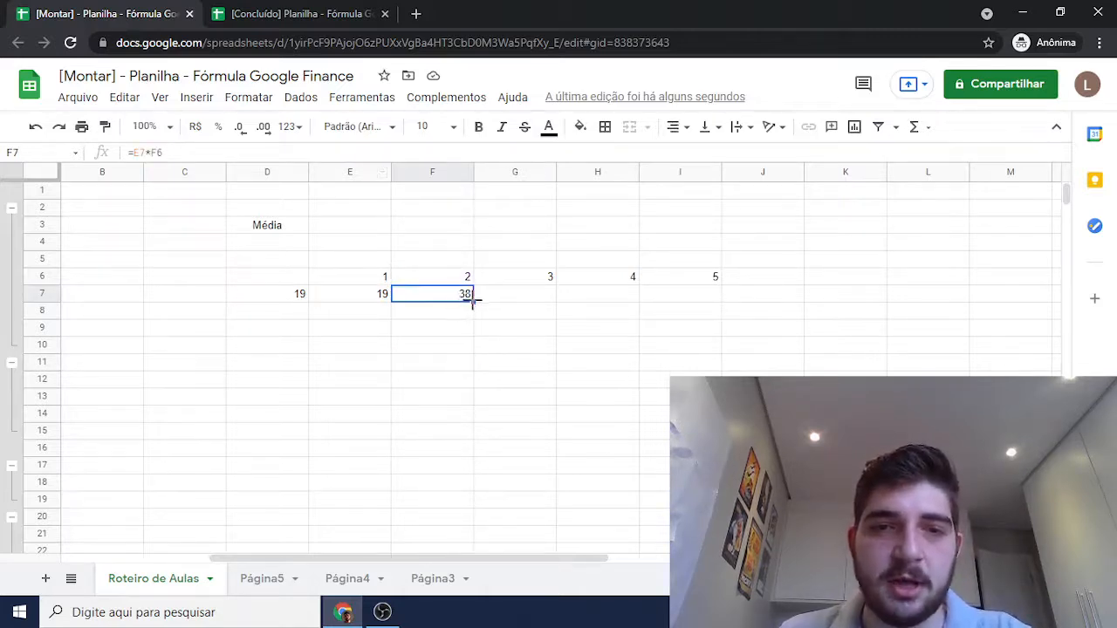
left_click_drag(472, 298, 529, 309)
left_click(524, 302)
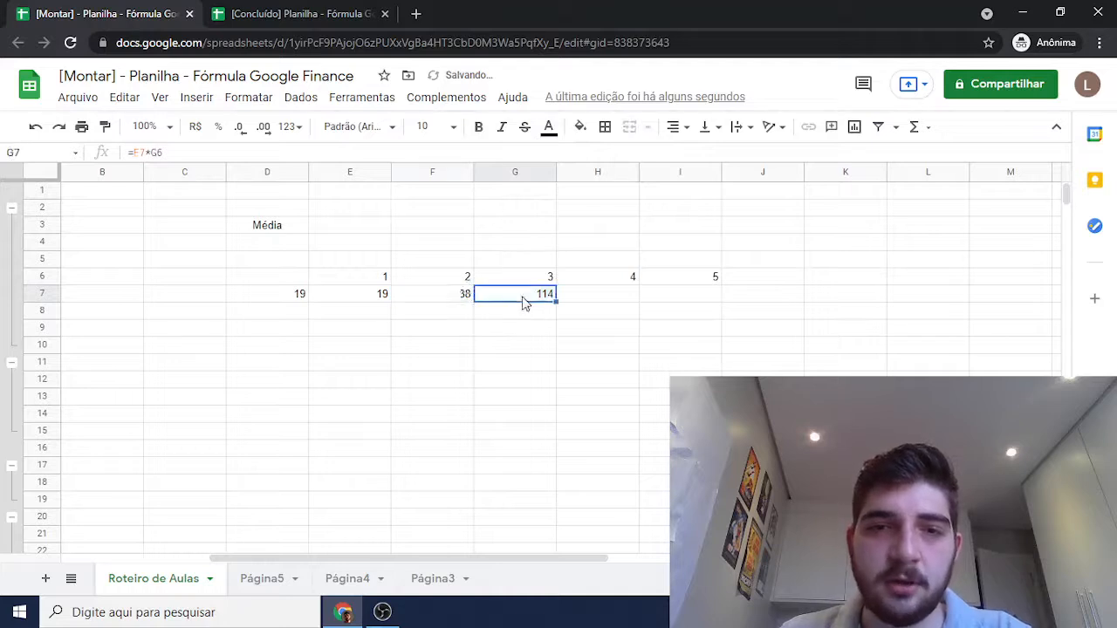
double_click(523, 302)
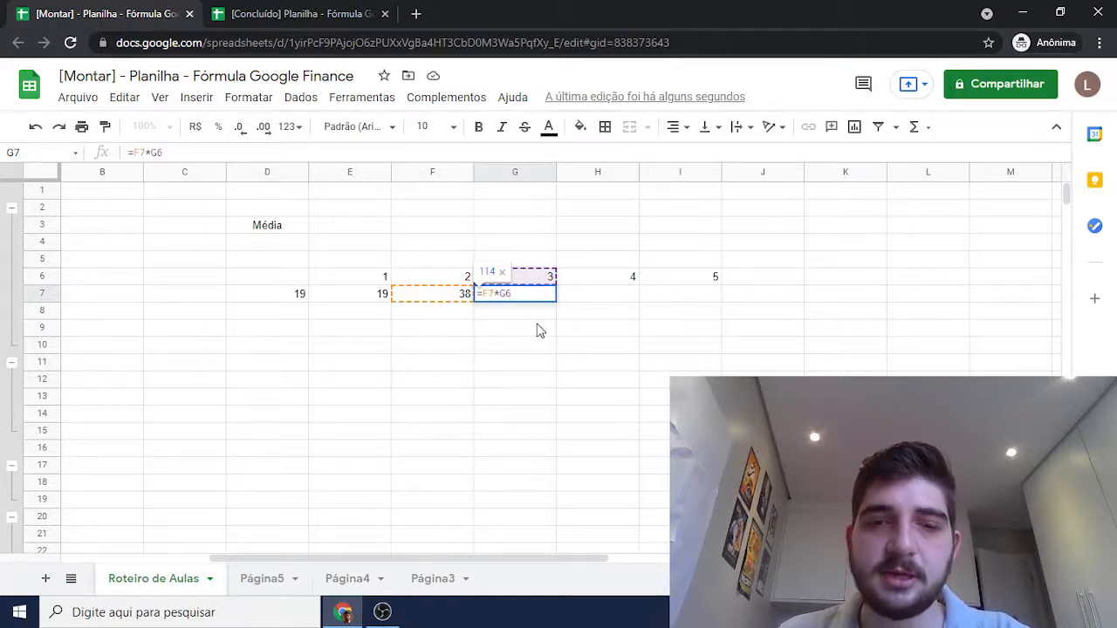
left_click(494, 333)
left_click(518, 301)
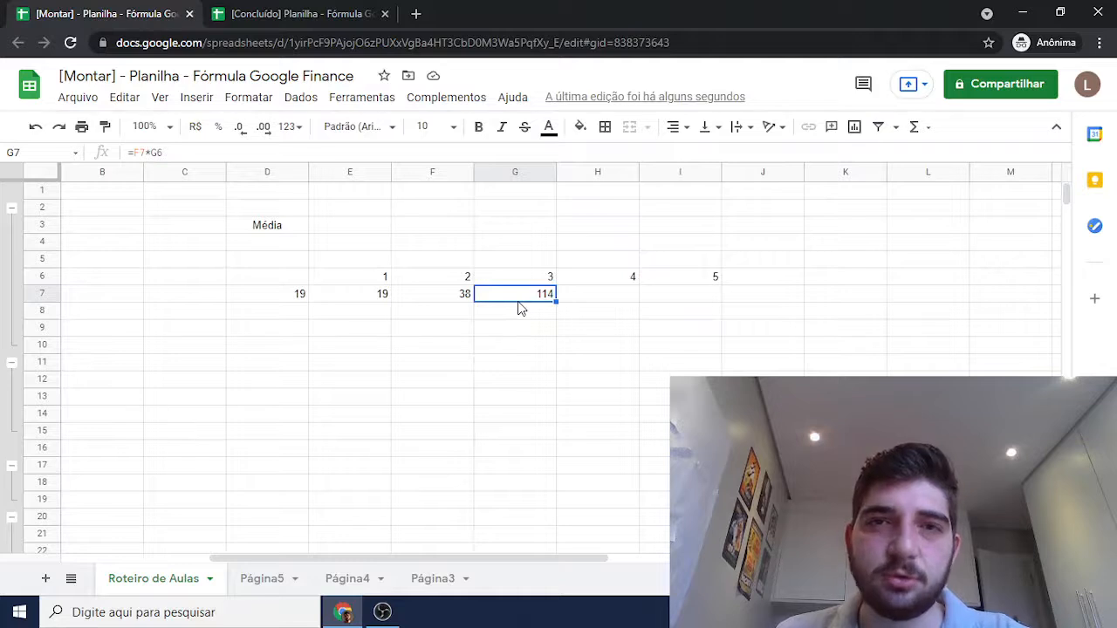
Review the formula in E7, fill the F7 formula down into F8 and open the F8 formula to check its references.
left_click(409, 296)
left_click(353, 300)
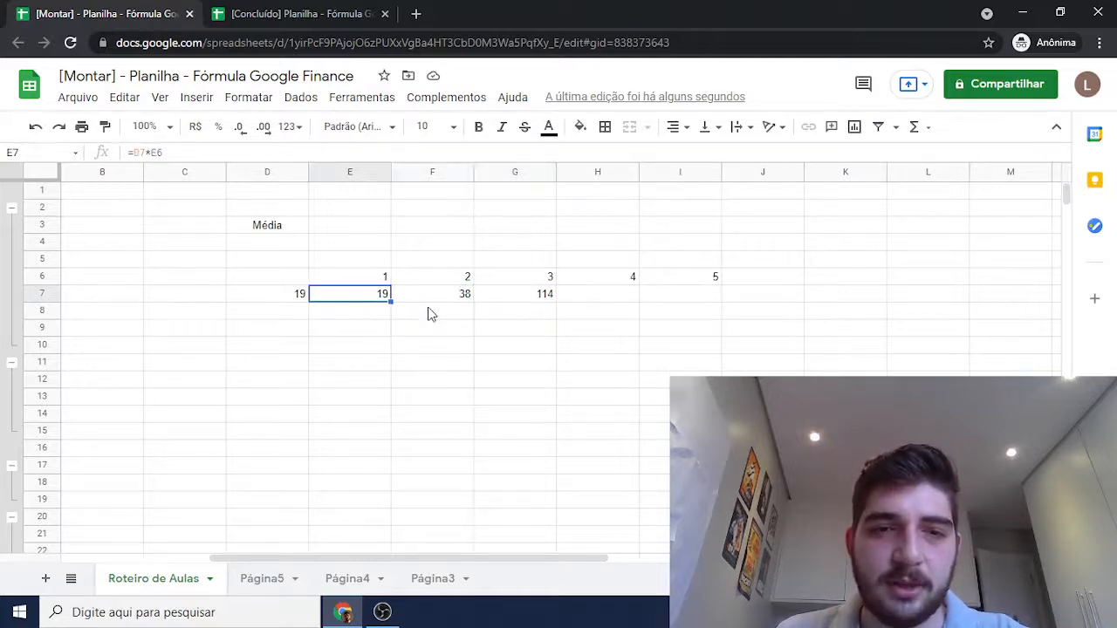
left_click(468, 297)
left_click_drag(472, 302, 452, 316)
double_click(451, 314)
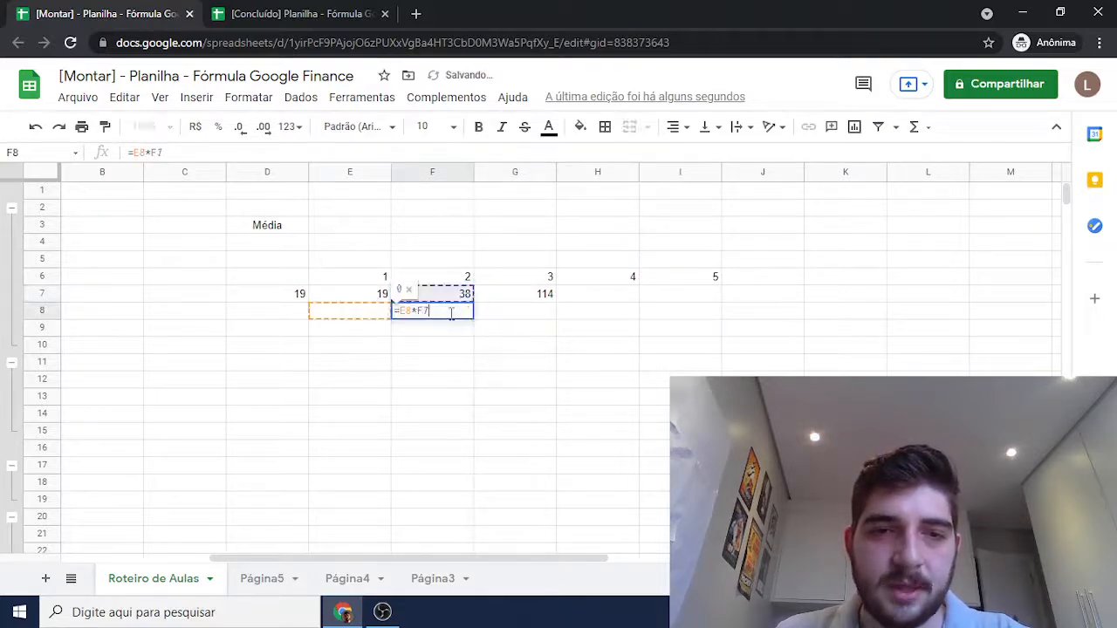
Fill the multiplication formula from E7 across to I7 and check which cells the I7 formula references.
left_click(494, 316)
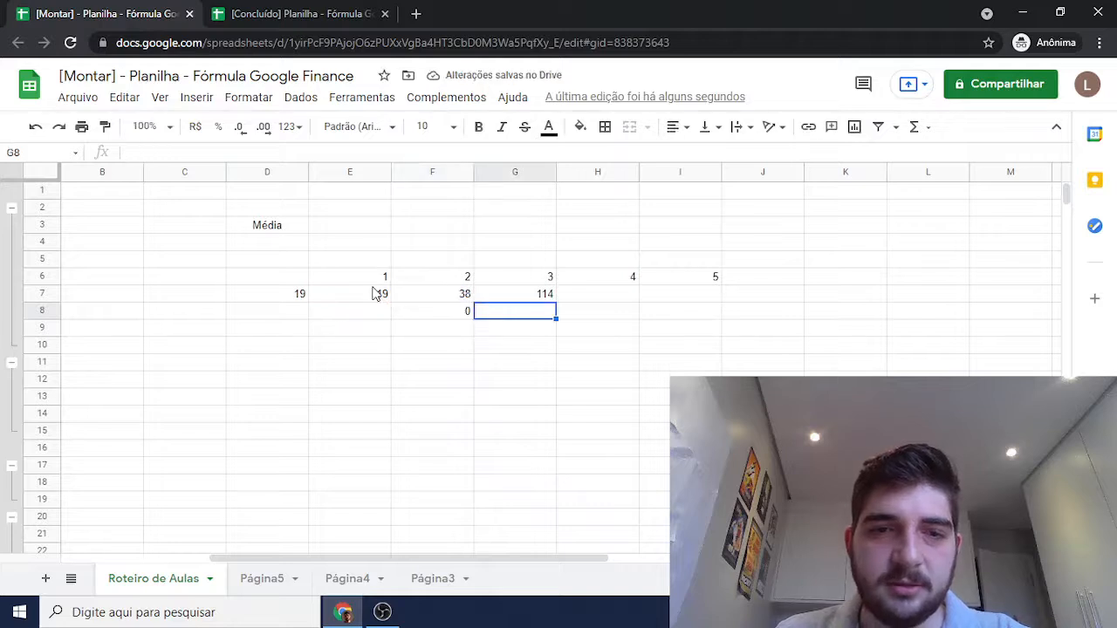
left_click(379, 296)
double_click(379, 296)
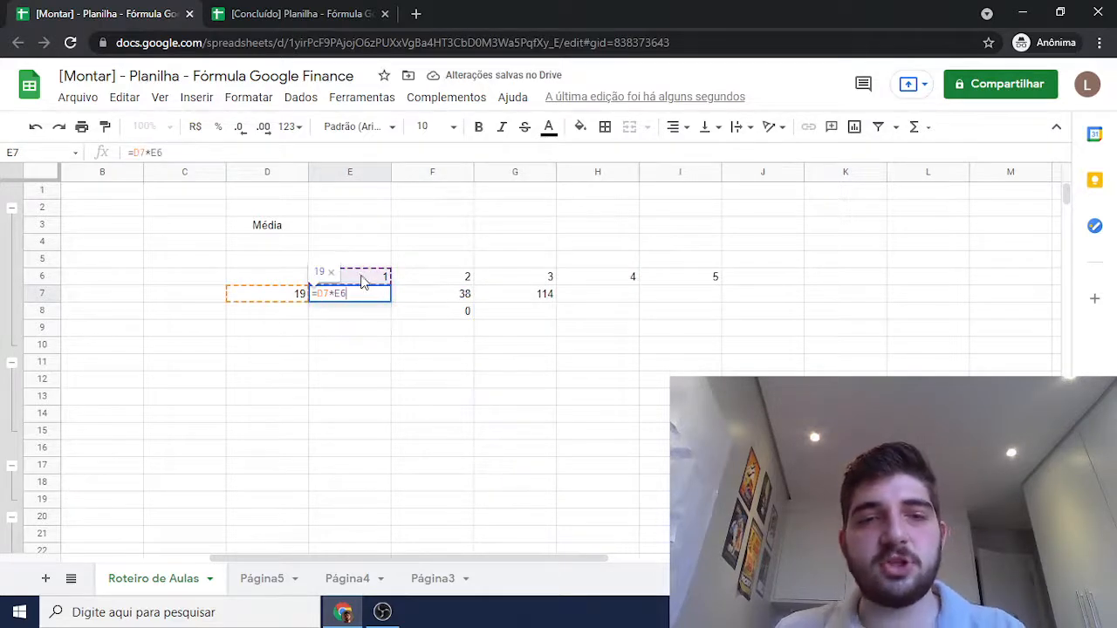
key("Return")
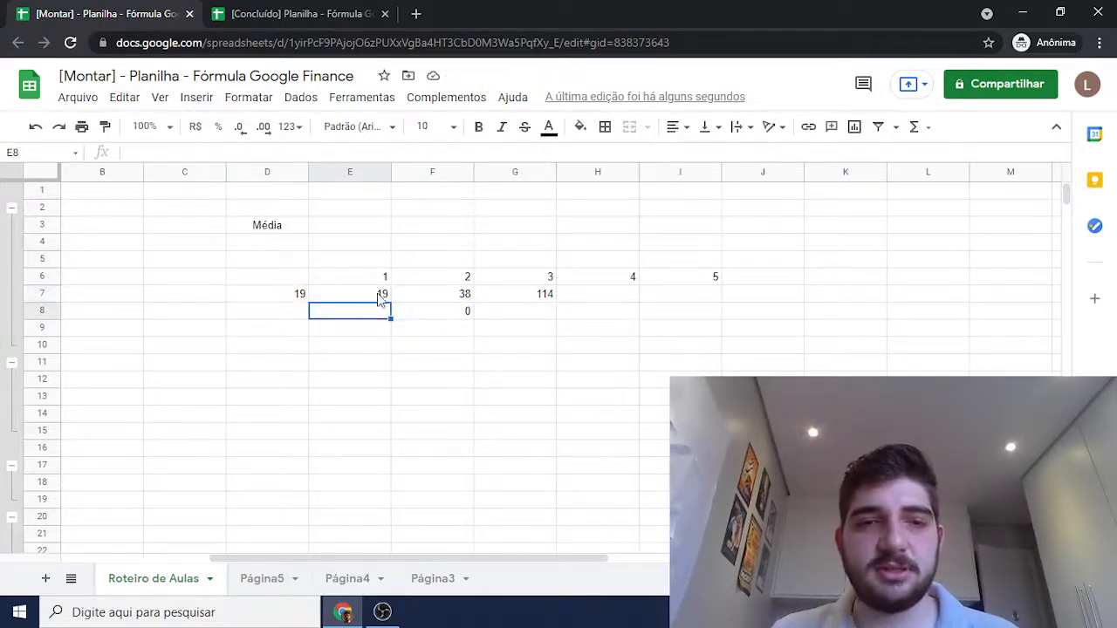
left_click(381, 296)
left_click_drag(390, 302, 679, 342)
left_click(679, 342)
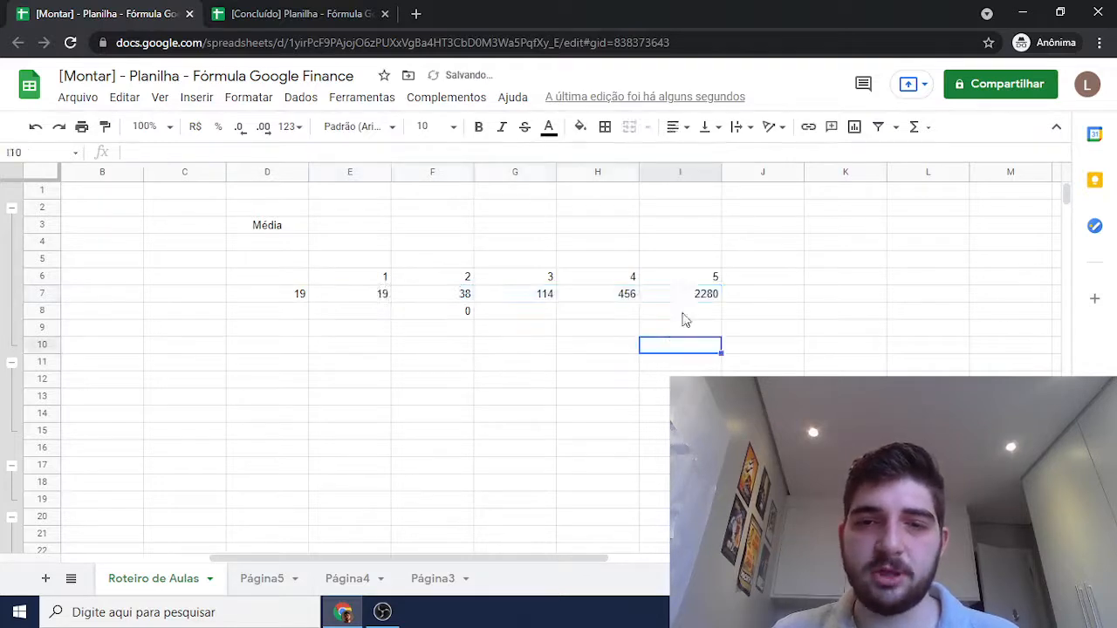
left_click(682, 297)
double_click(681, 297)
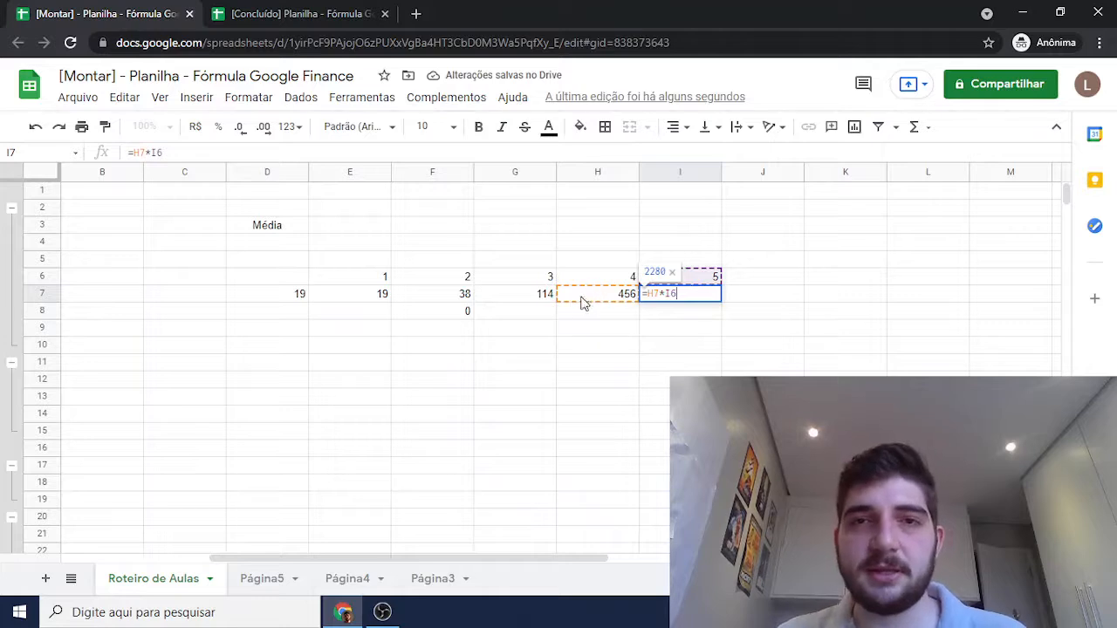
left_click(562, 316)
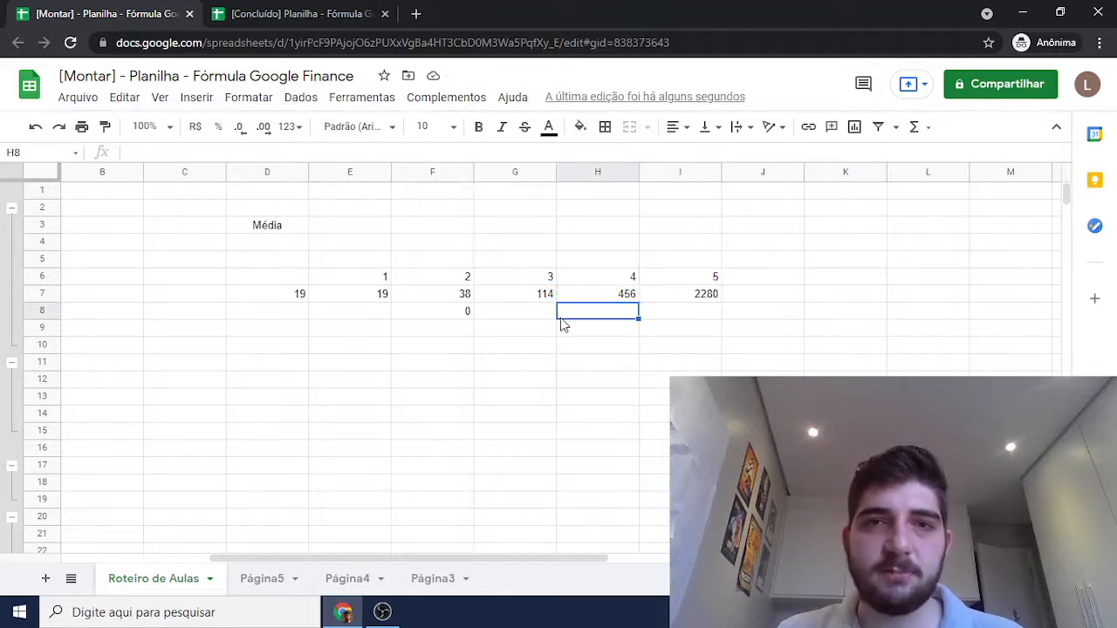
Clear the formula from cell F8 below the multiplication row.
left_click(475, 318)
key("Delete")
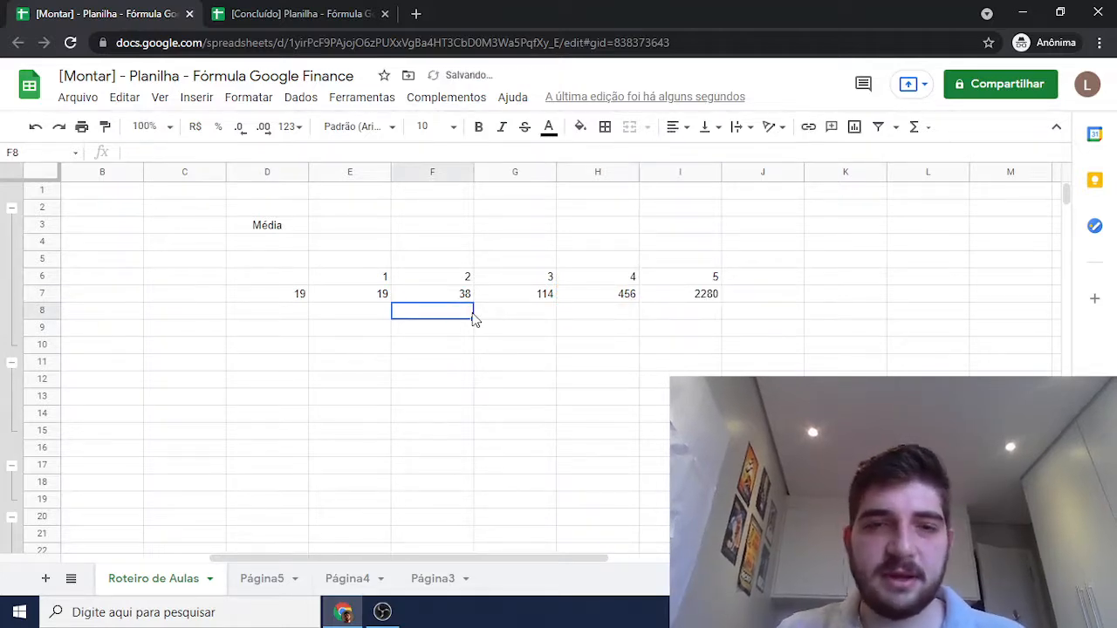
left_click(536, 314)
left_click(885, 275)
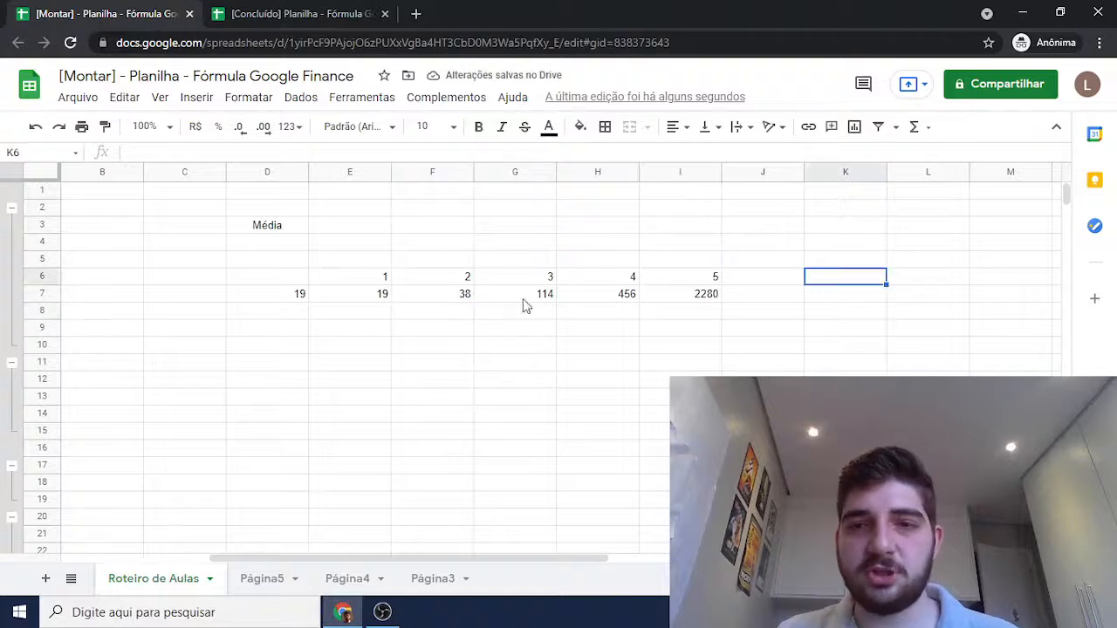
Enter the labels Horizontal, Vertical and Ambas in cells G11, G12 and G13.
left_click(481, 364)
type("Horin")
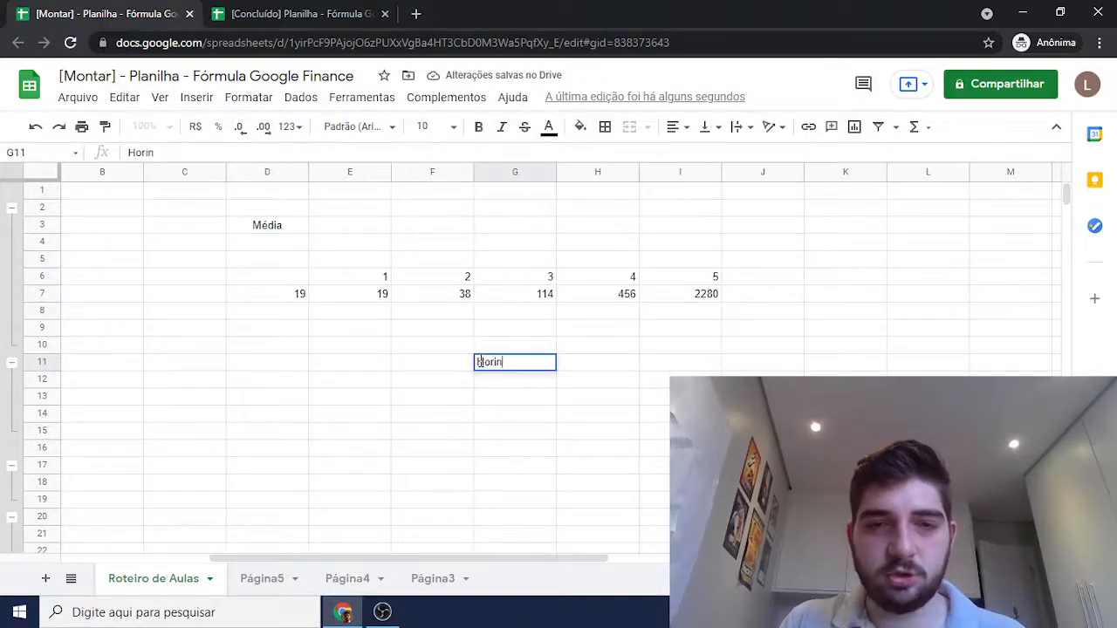
type("ztal")
key("BackSpace")
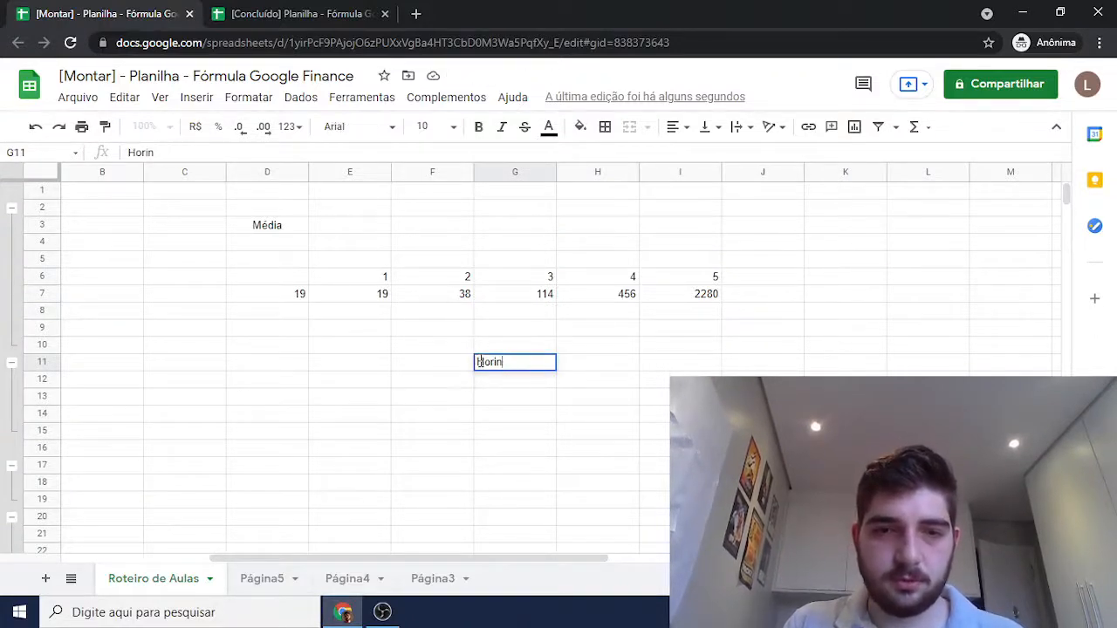
type("zonta")
key("BackSpace")
key("BackSpace")
key("BackSpace")
key("BackSpace")
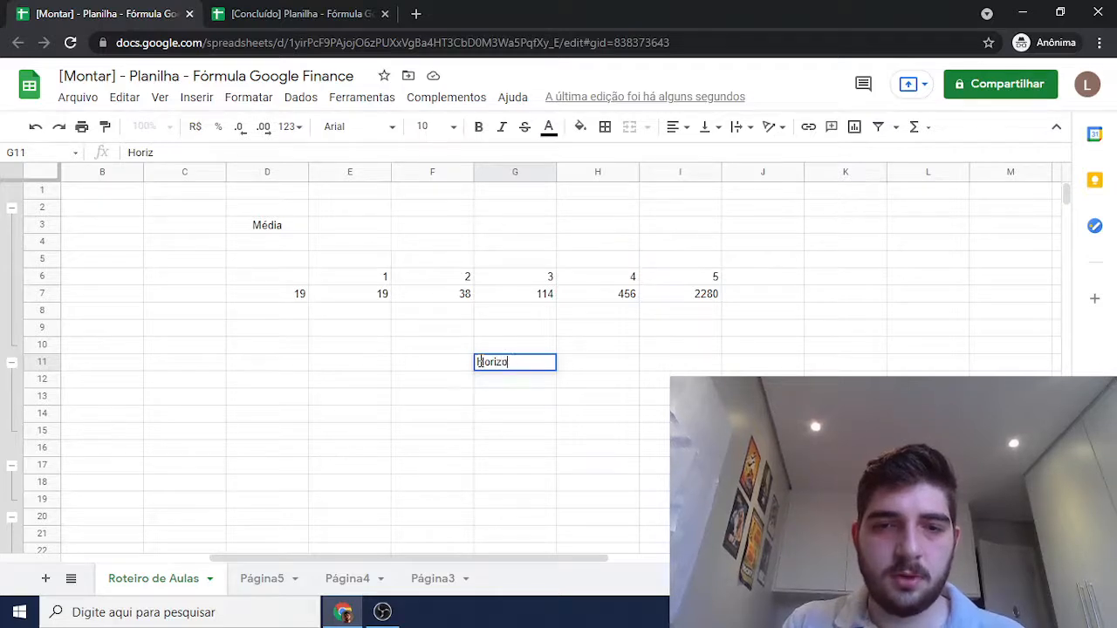
type("ontal")
key("Return")
type("Vertical")
key("Return")
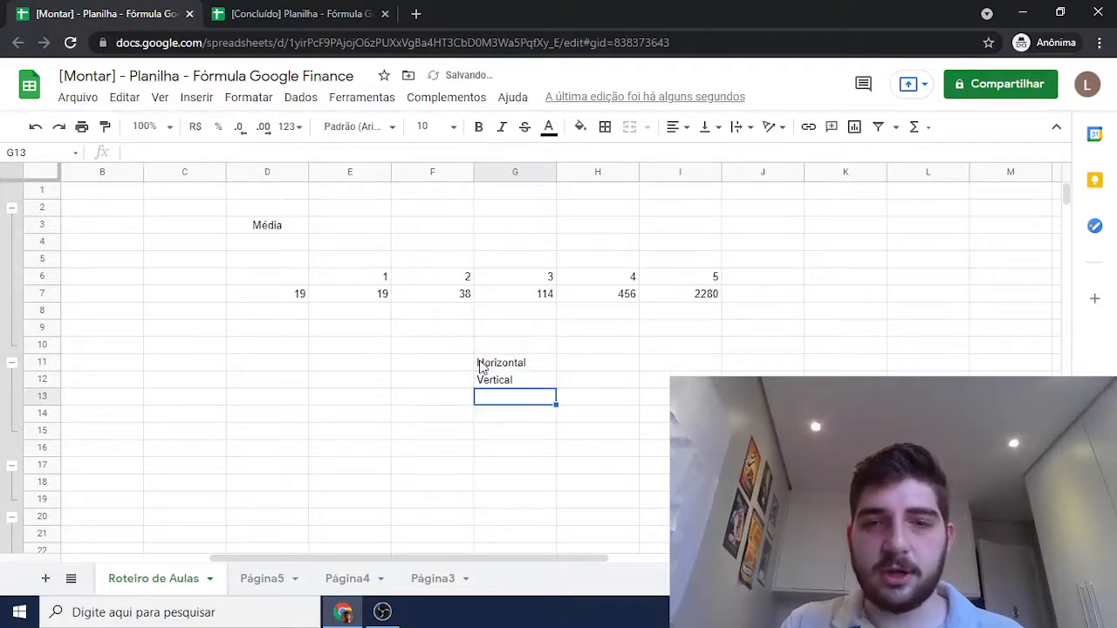
type("Am")
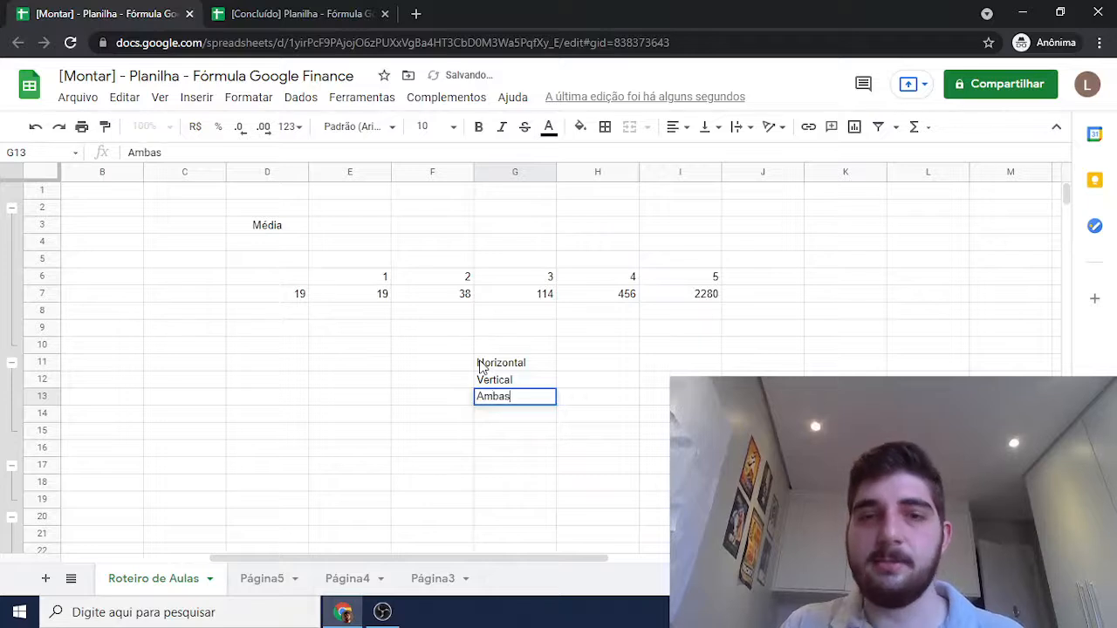
type("bas")
key("Return")
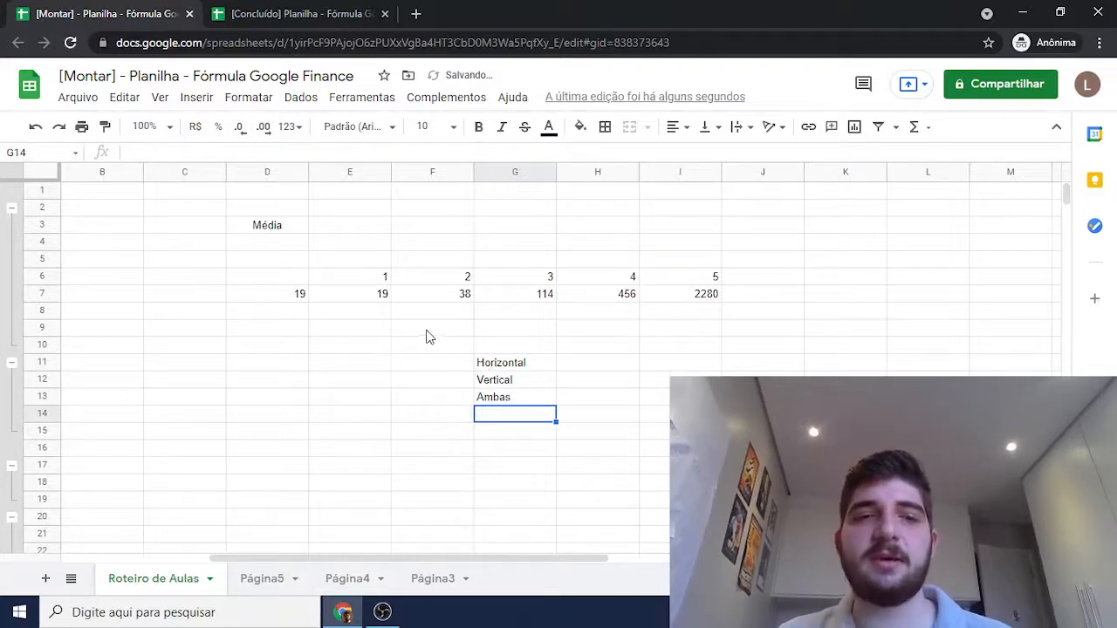
Examine the formulas in E7, F7, G7 and H7 to see how their references shift along the row.
left_click(368, 296)
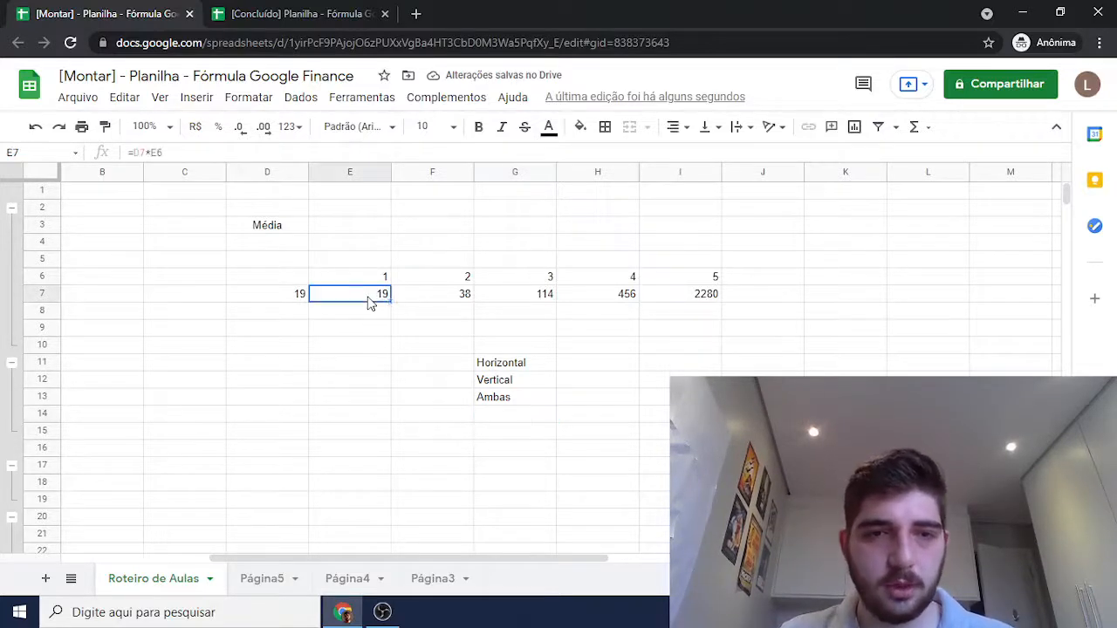
key("F2")
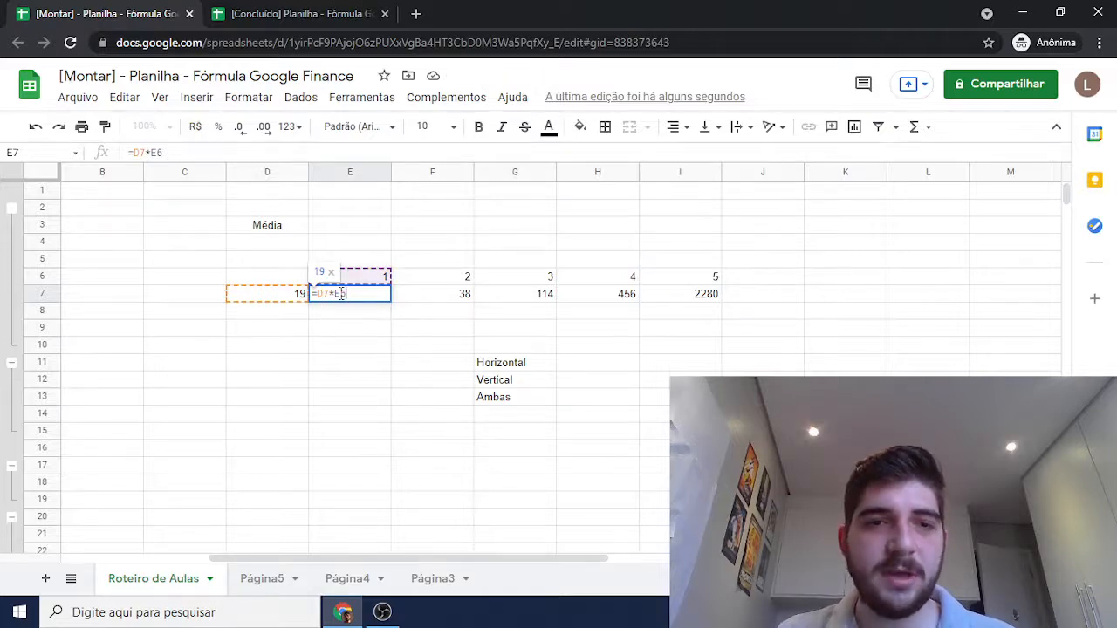
double_click(434, 293)
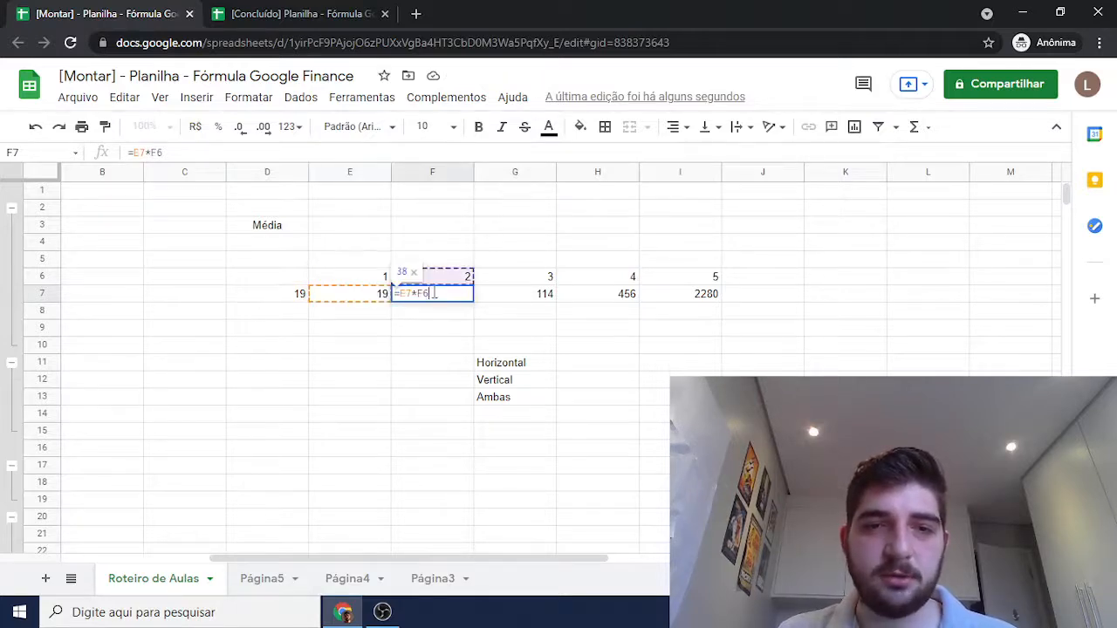
double_click(515, 295)
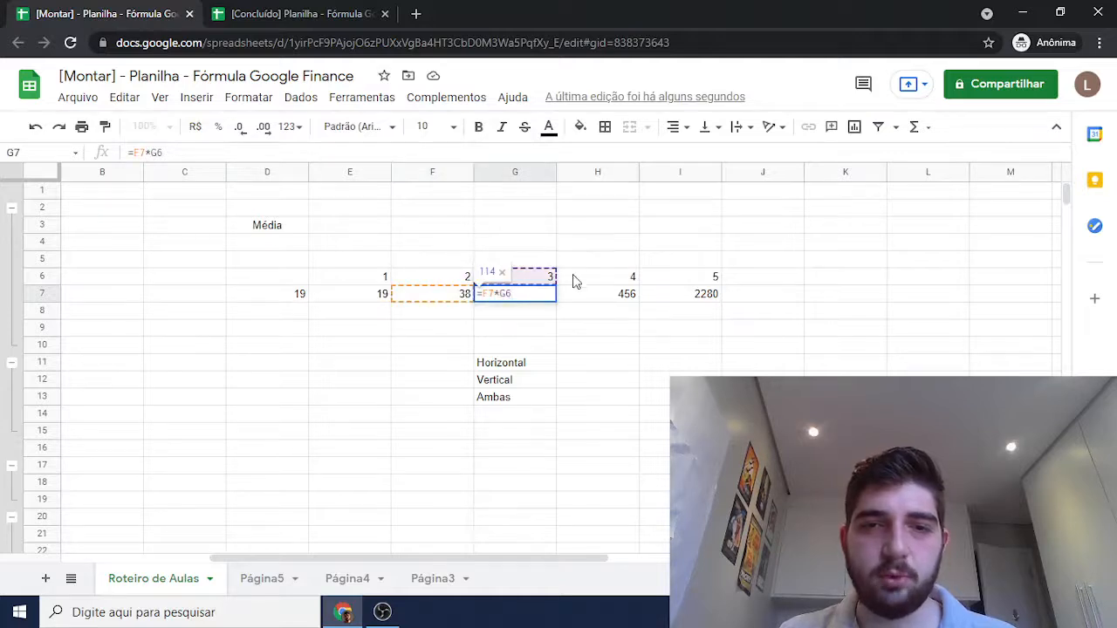
left_click(593, 301)
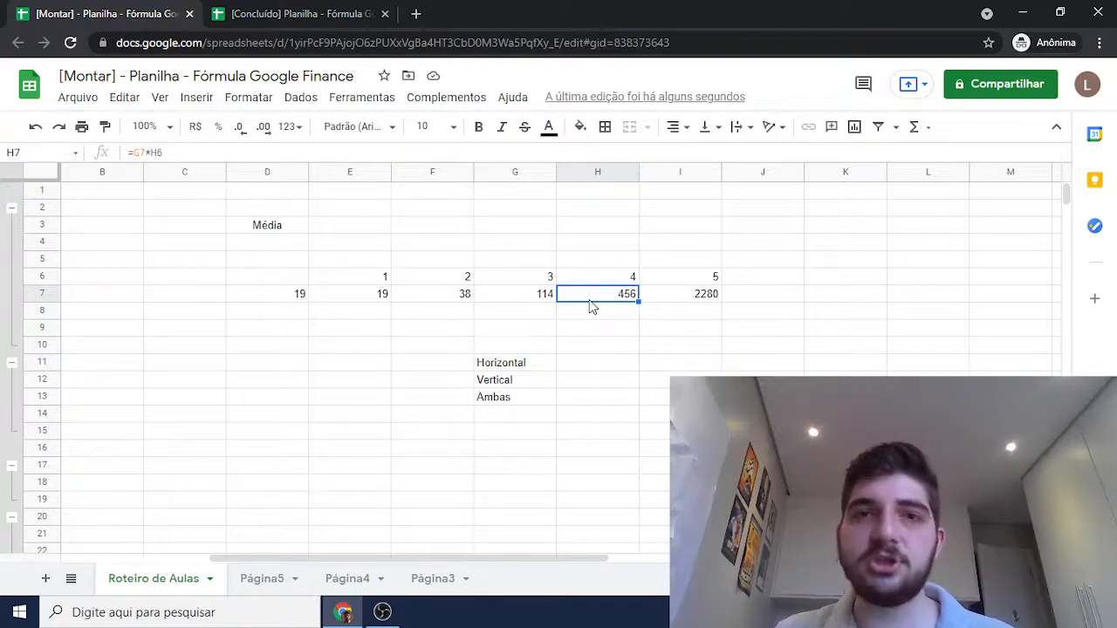
left_click(399, 279)
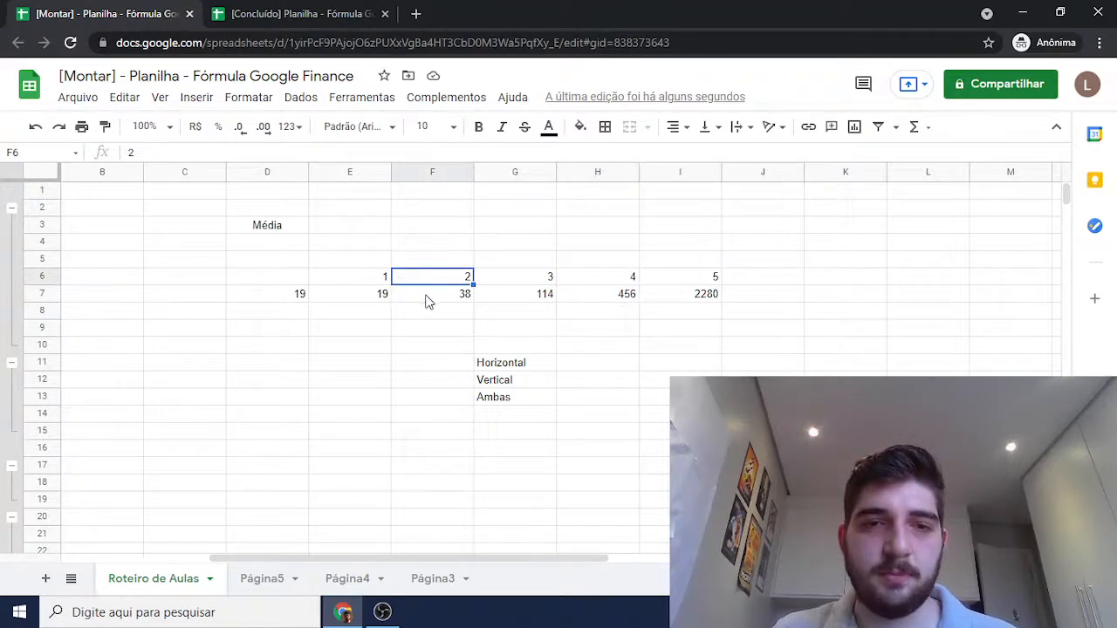
double_click(429, 297)
double_click(519, 297)
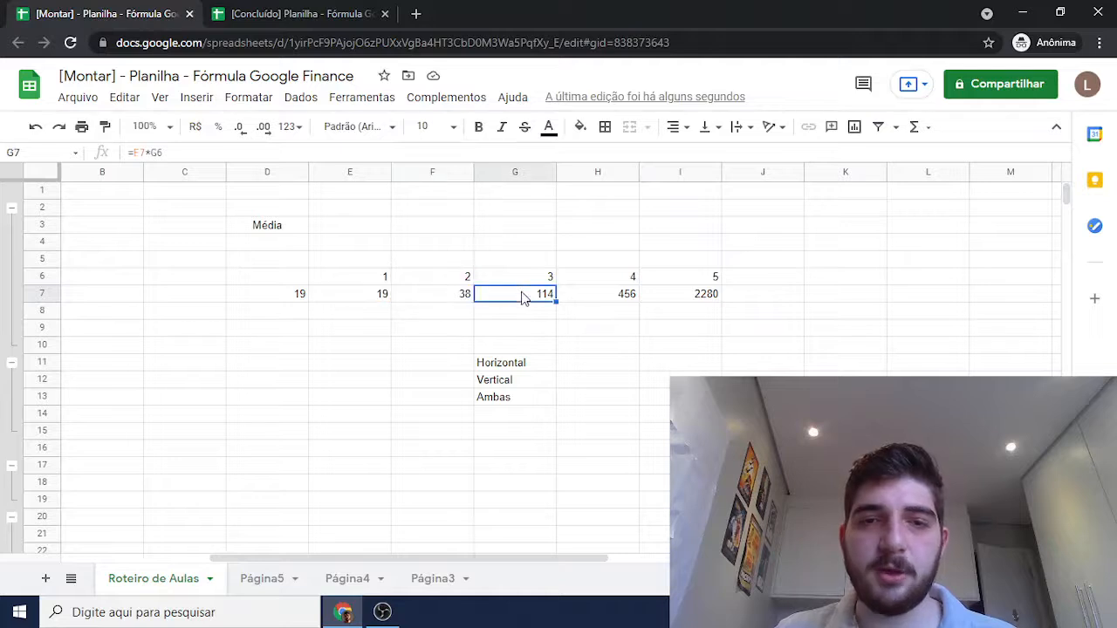
left_click(616, 297)
double_click(615, 297)
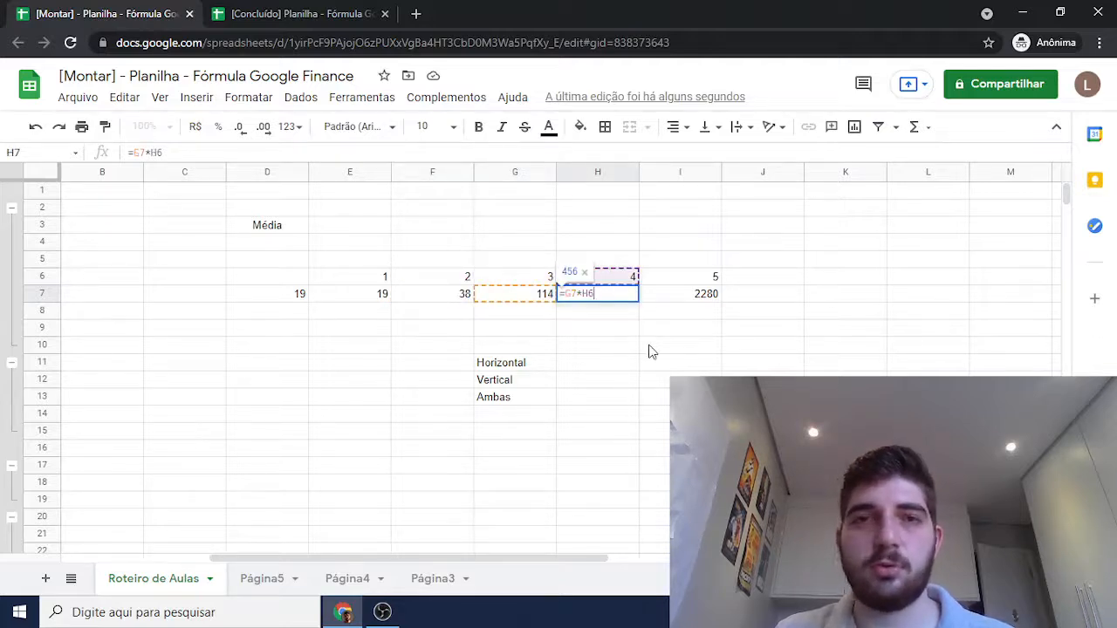
Compare the base value in D7 with the references used by the formulas in E7, F7 and G7.
left_click(441, 298)
left_click(325, 298)
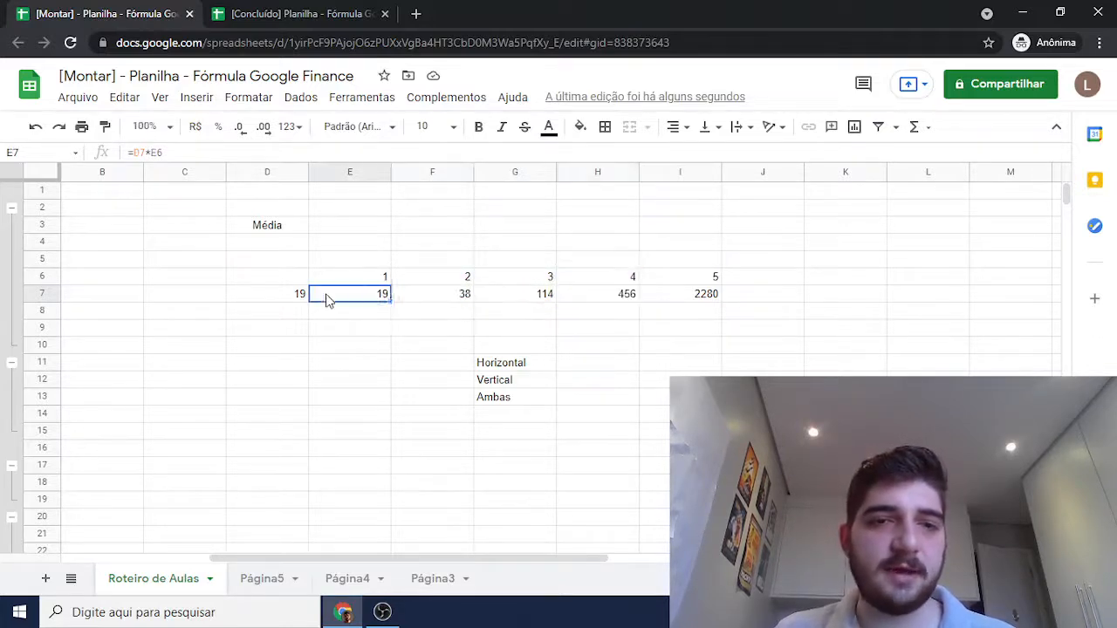
left_click(300, 298)
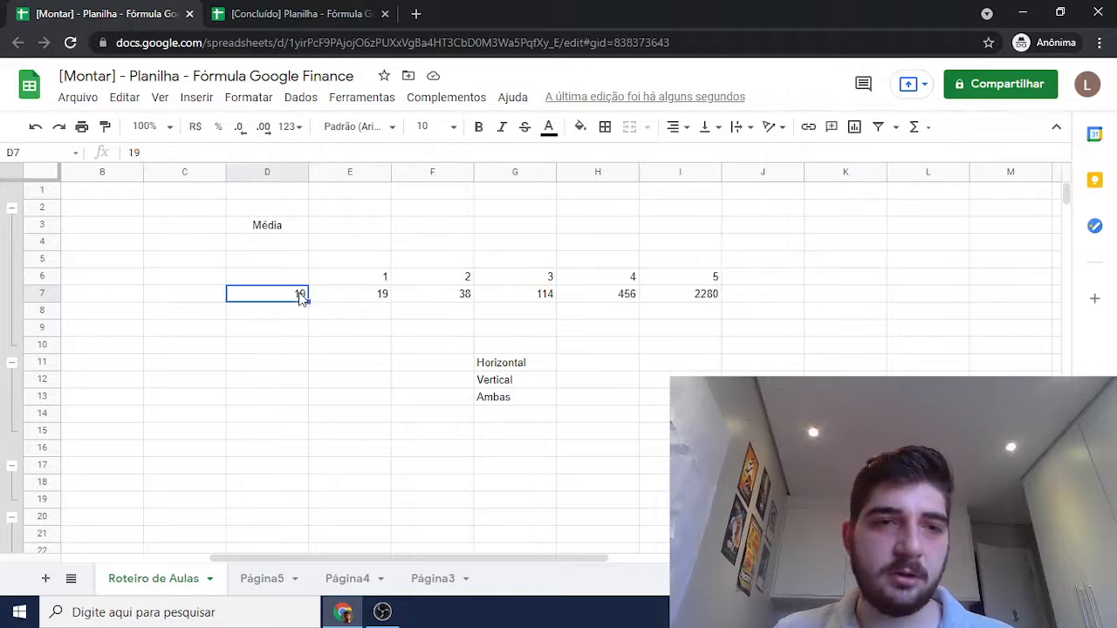
left_click(361, 297)
left_click(428, 299)
double_click(428, 299)
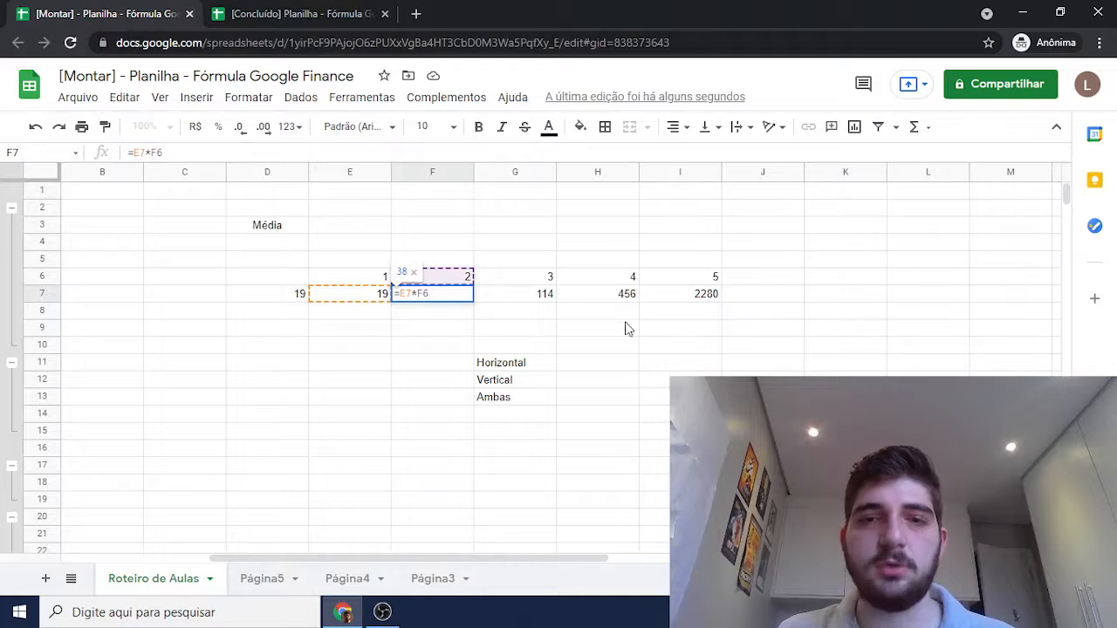
left_click(520, 298)
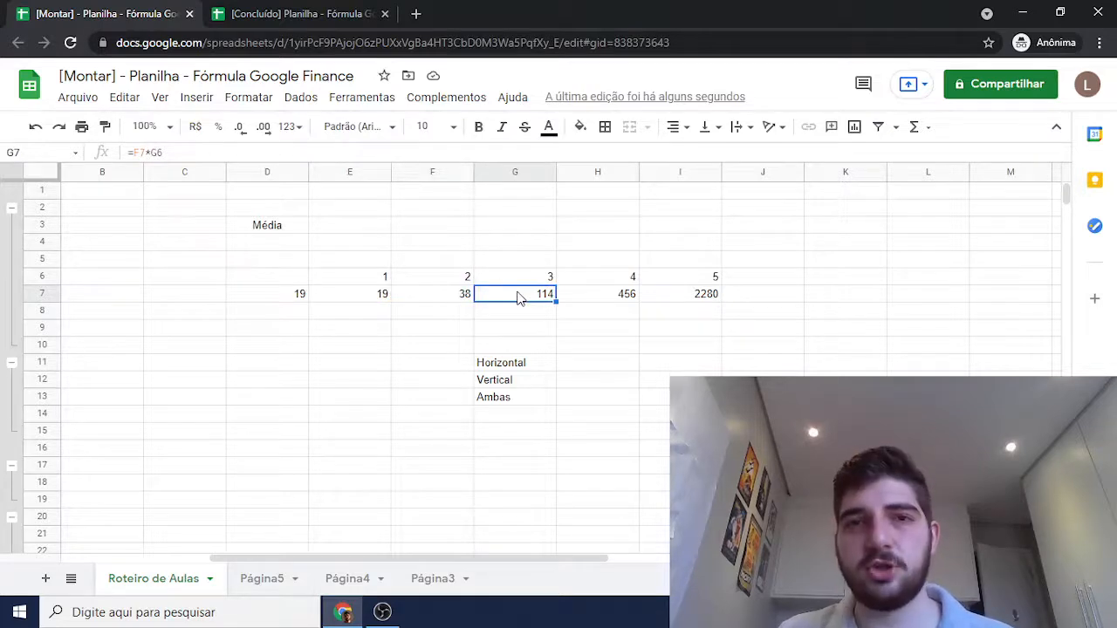
left_click(279, 300)
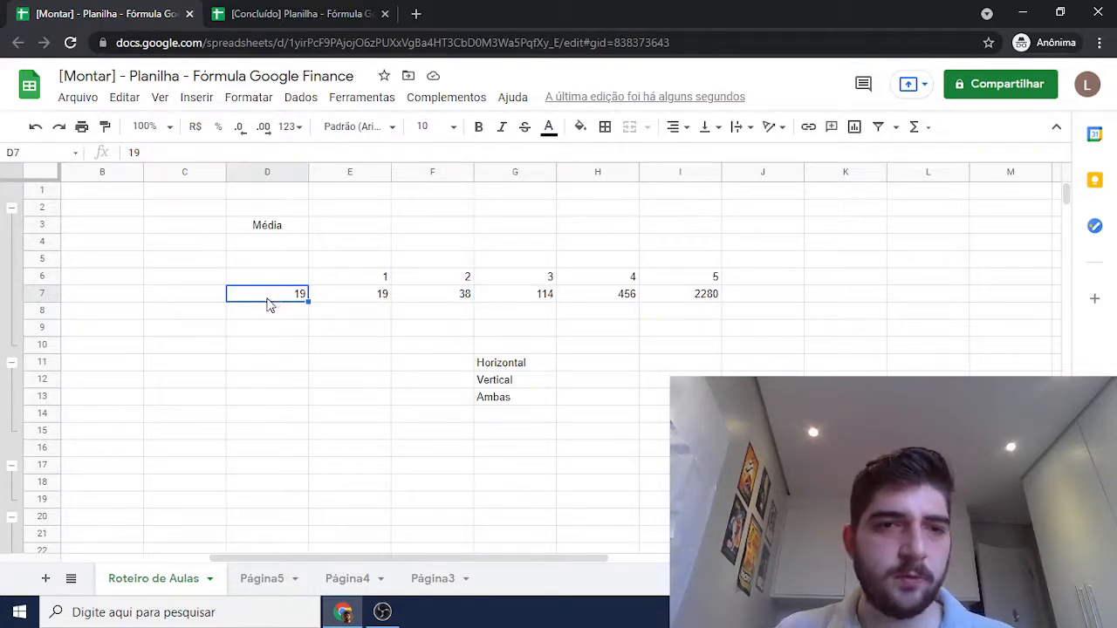
double_click(261, 300)
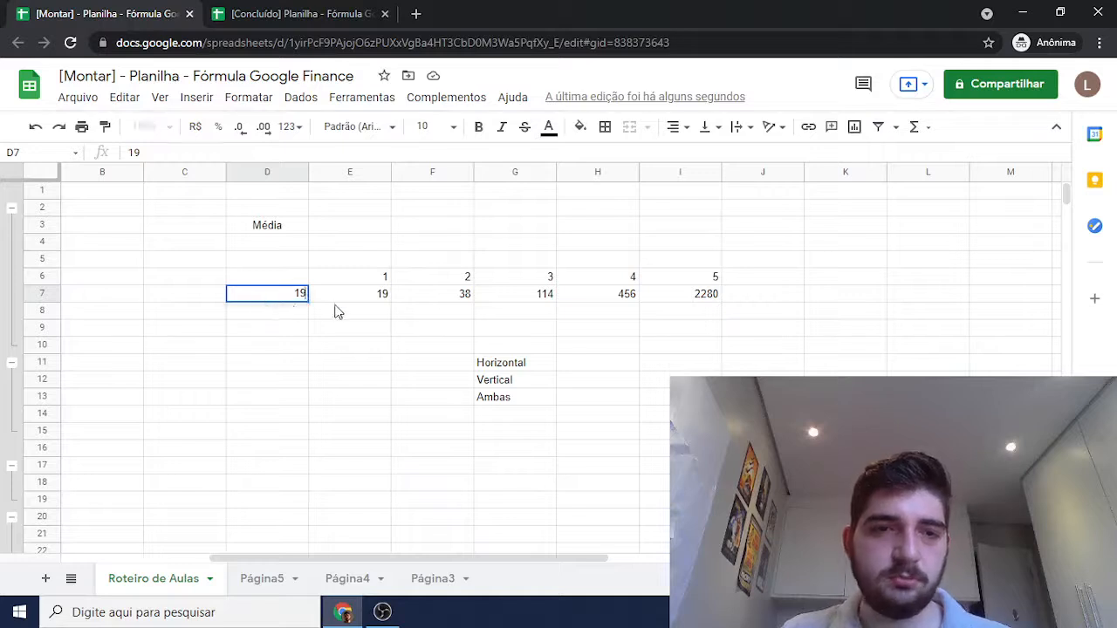
Lock column D in the E7 formula by changing it to =$D7*E6.
left_click(339, 295)
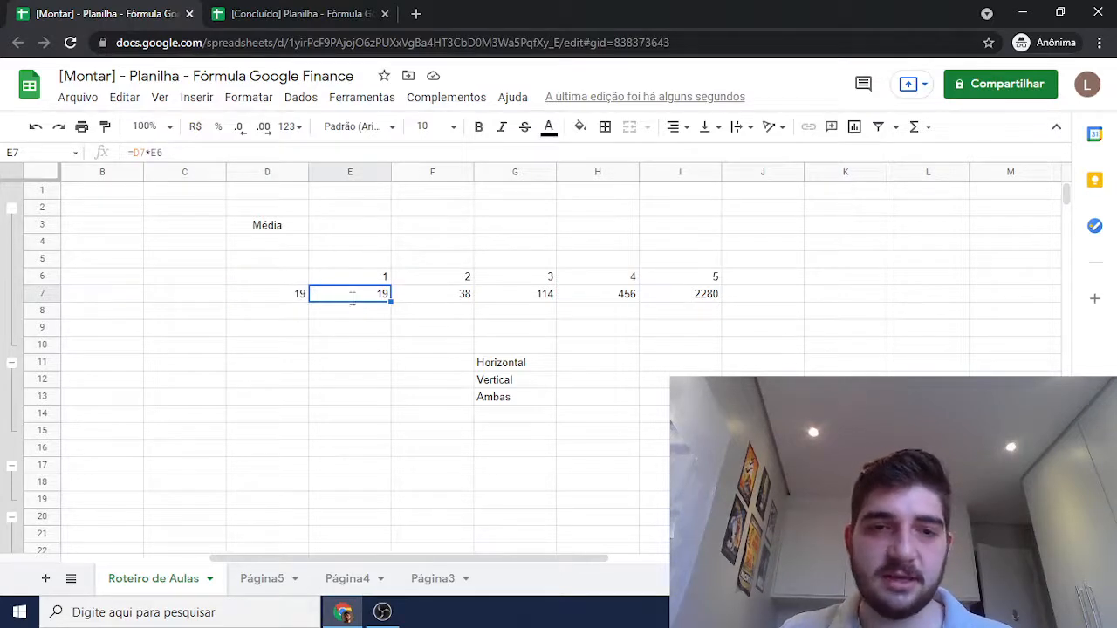
double_click(352, 299)
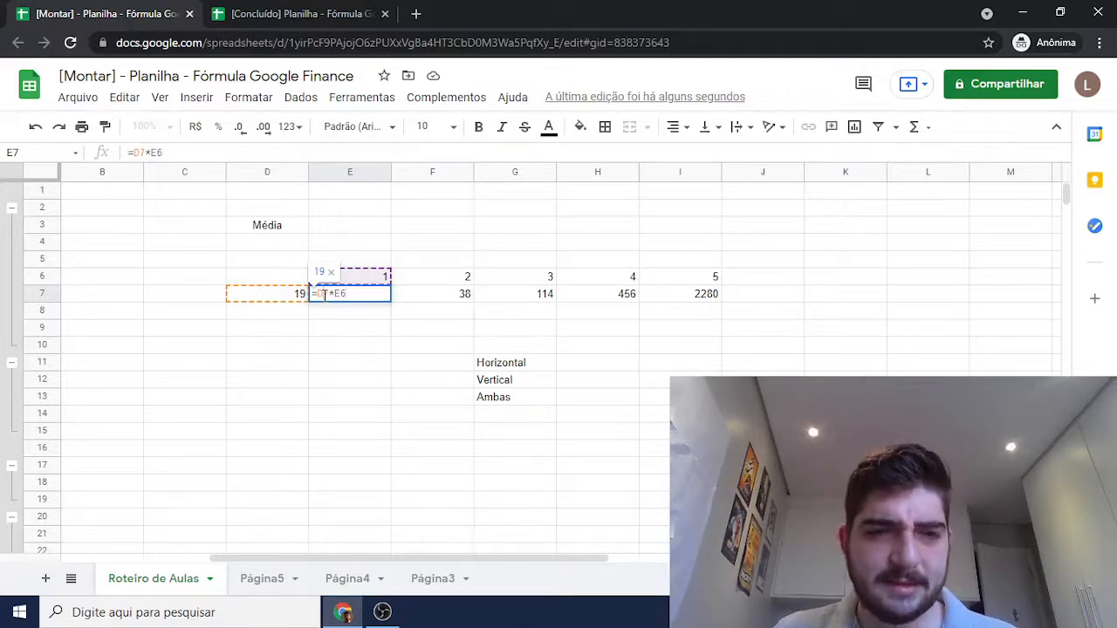
left_click(321, 295)
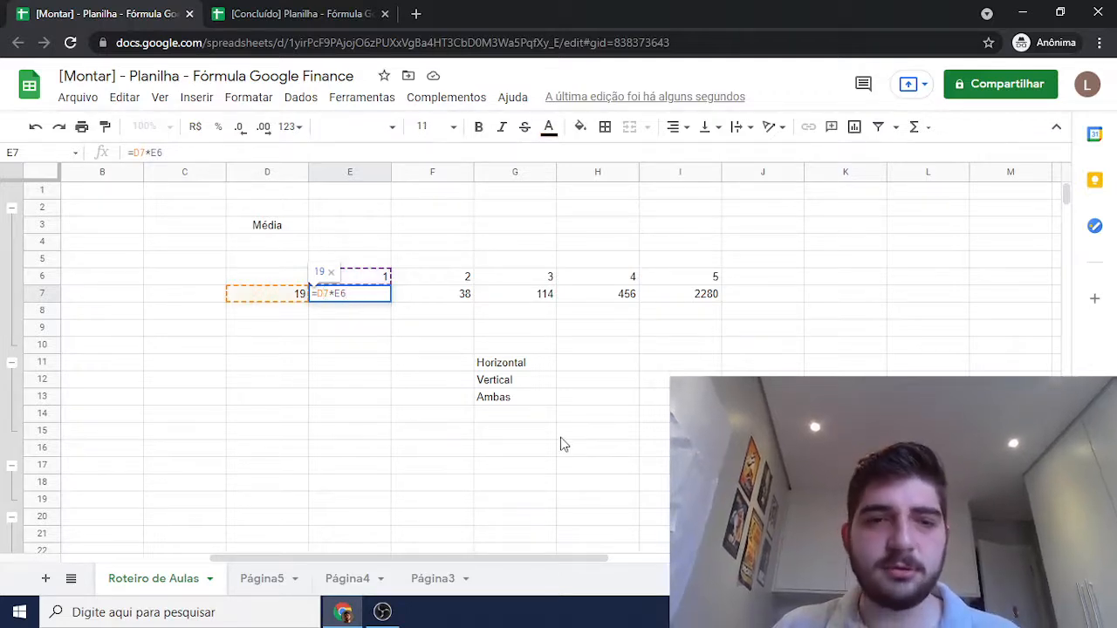
type("$")
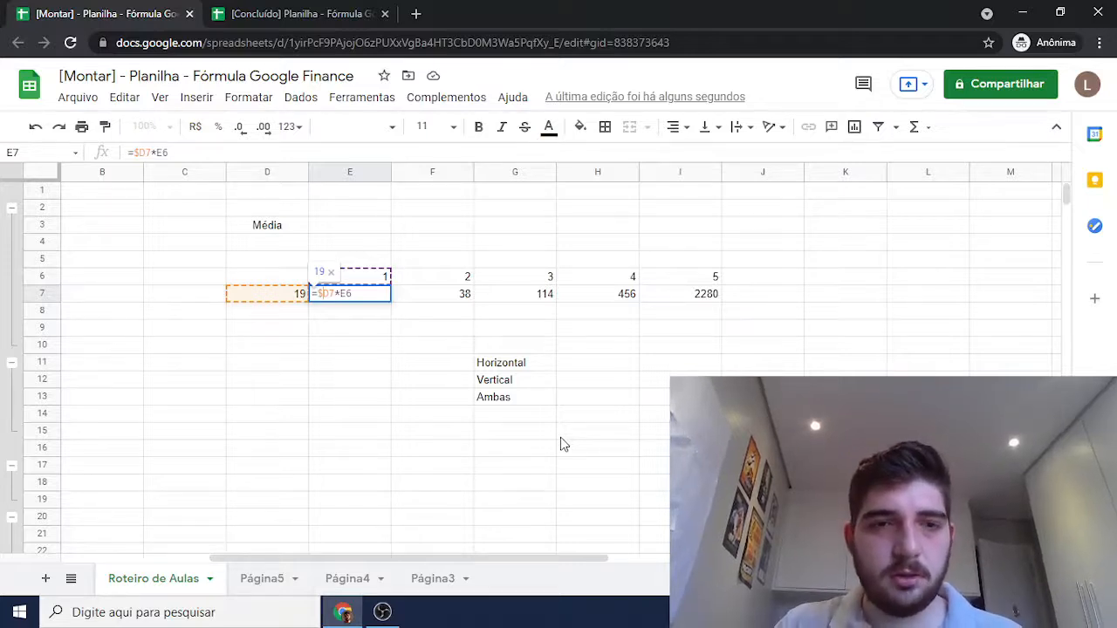
key("Return")
Fill the locked-column formula from E7 across to I7 and open the F7 formula to check its references.
left_click(359, 297)
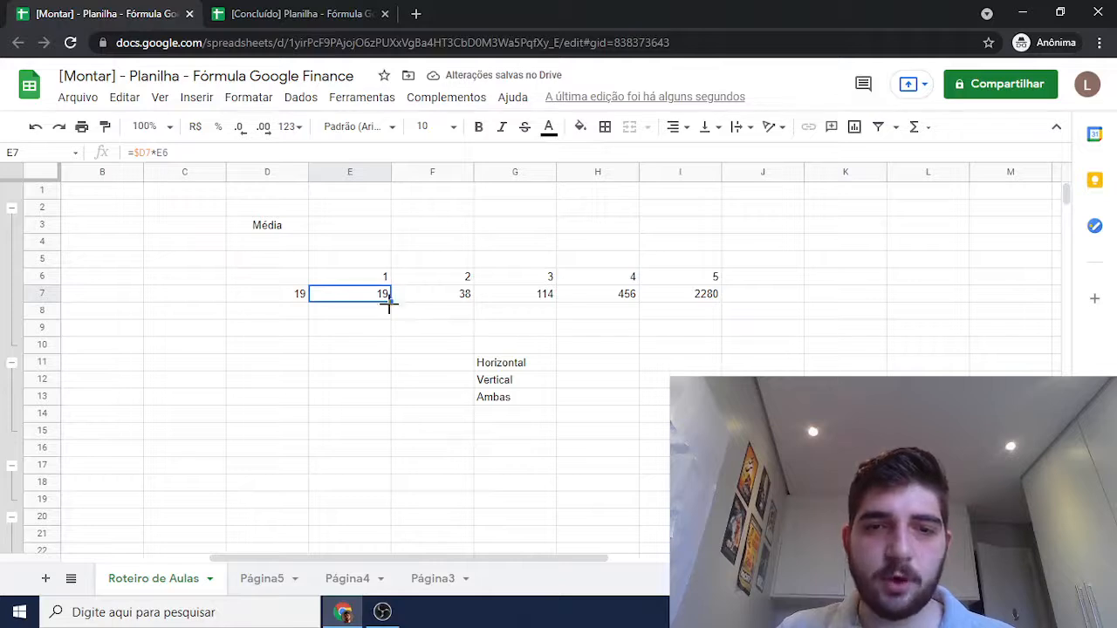
left_click_drag(389, 302, 702, 296)
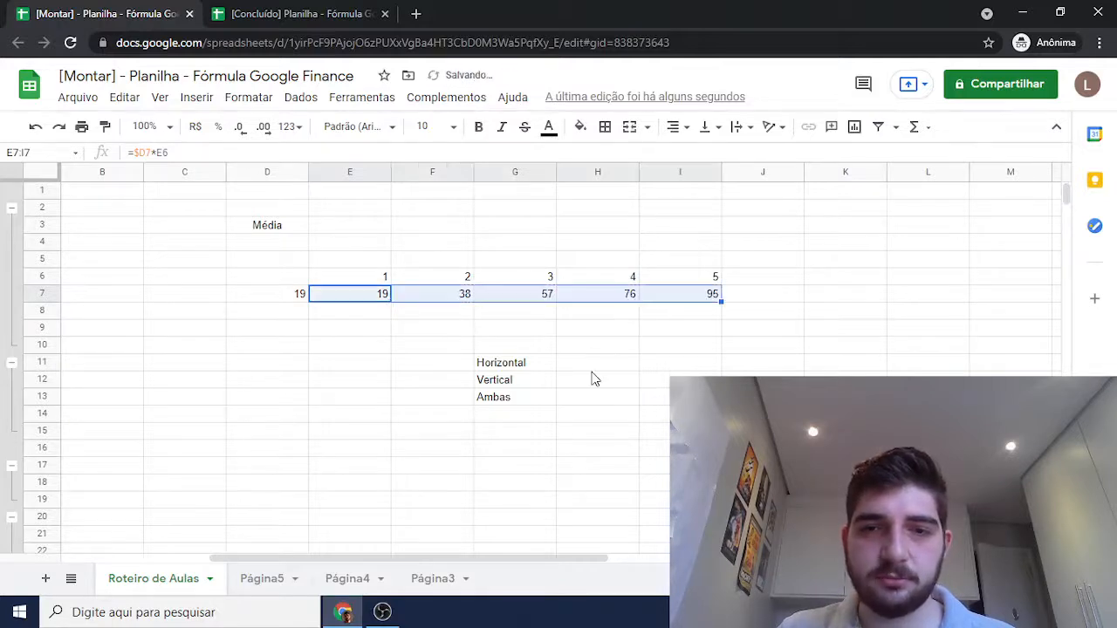
left_click(419, 302)
double_click(438, 296)
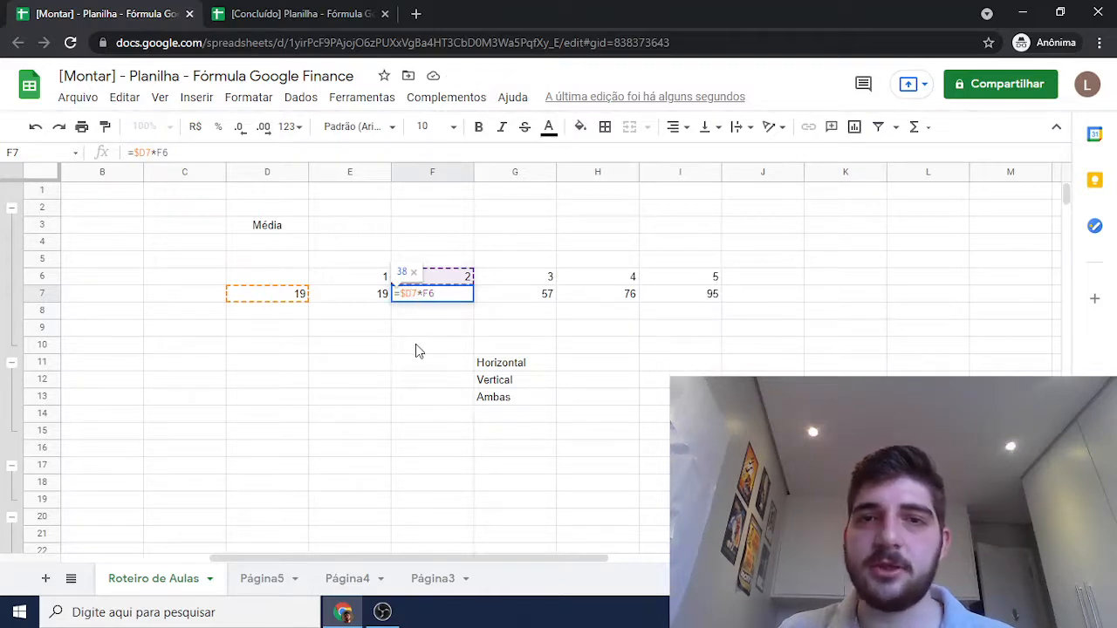
Examine the formulas in G7, H7 and I7 to check how the locked column D reference behaves along the row.
double_click(502, 301)
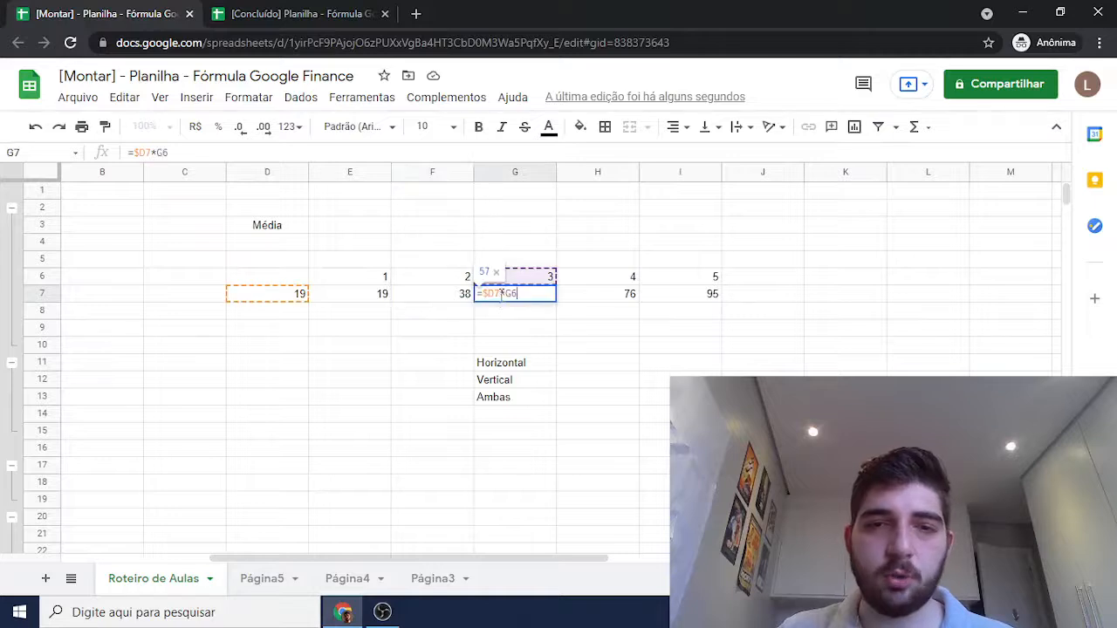
left_click(599, 299)
double_click(617, 312)
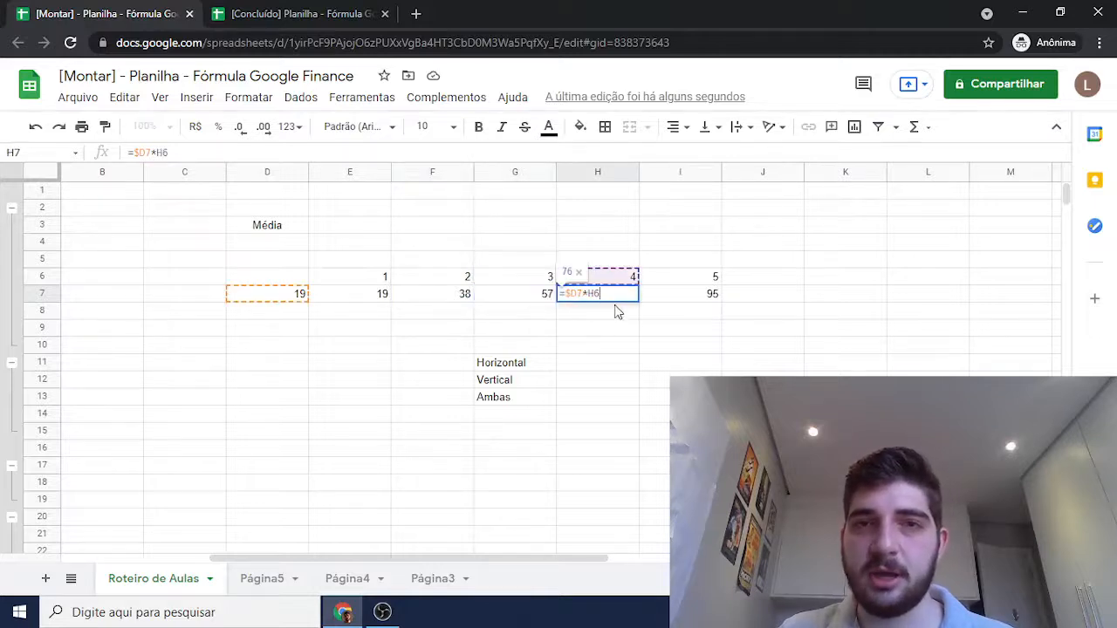
double_click(672, 301)
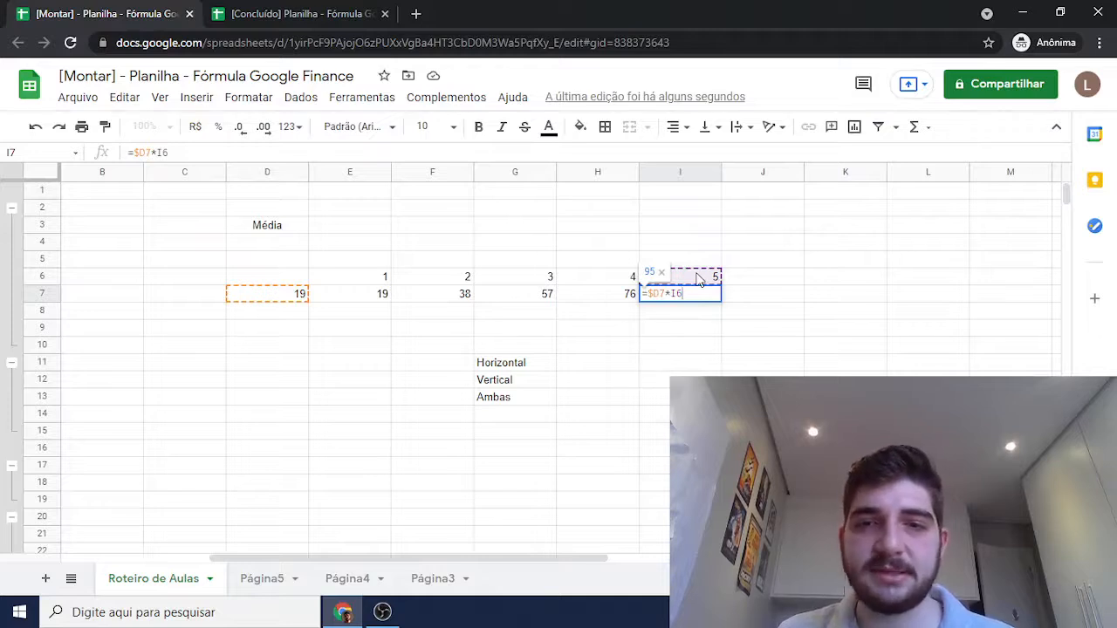
double_click(615, 301)
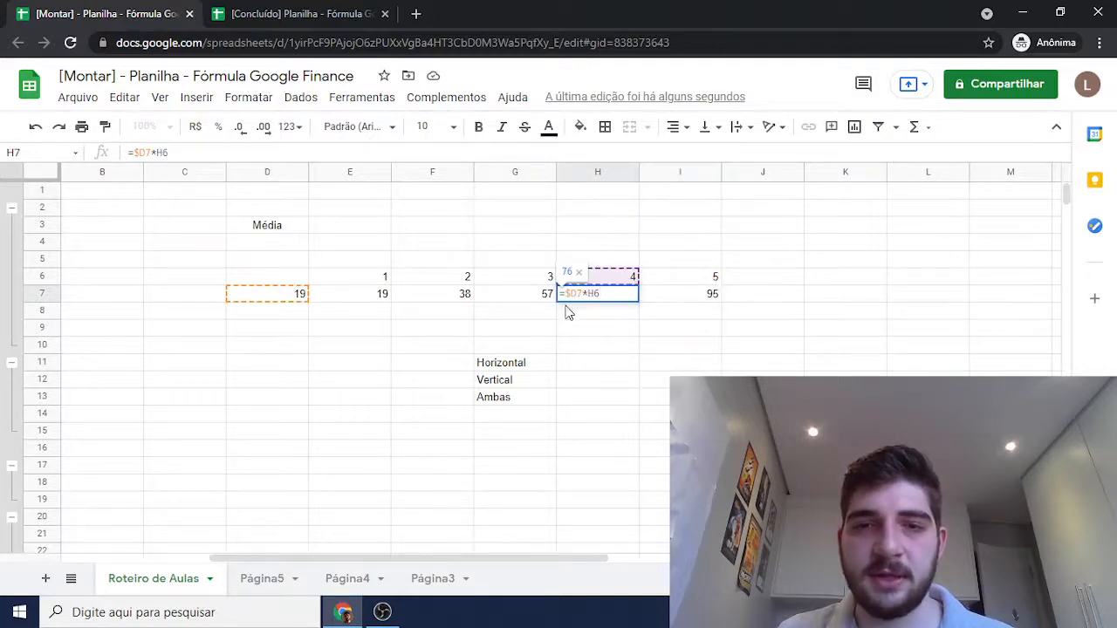
double_click(535, 297)
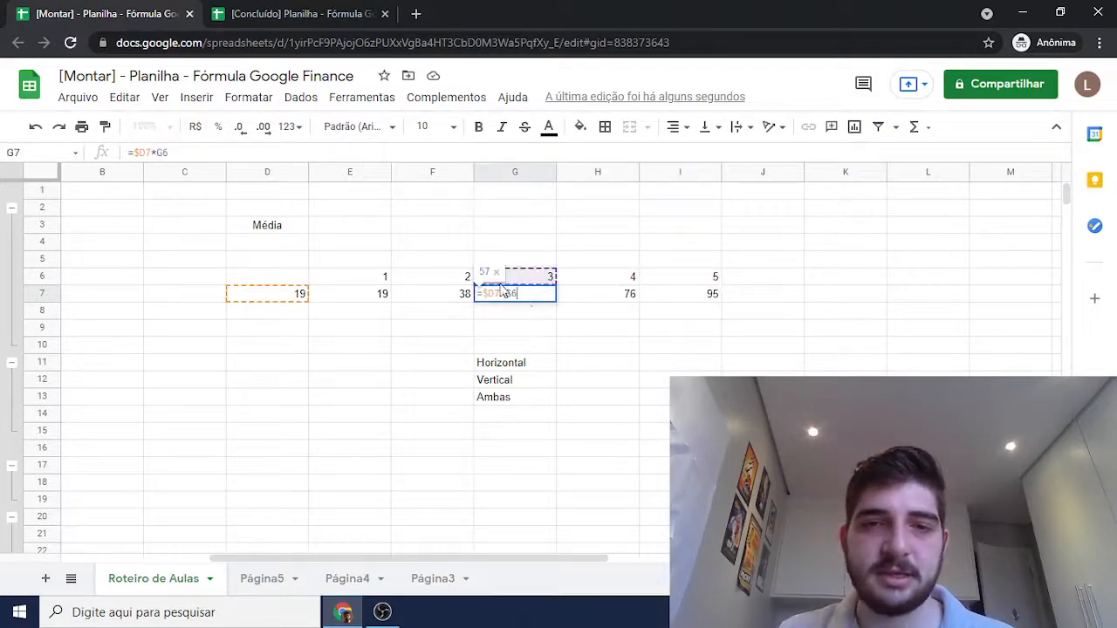
left_click(422, 349)
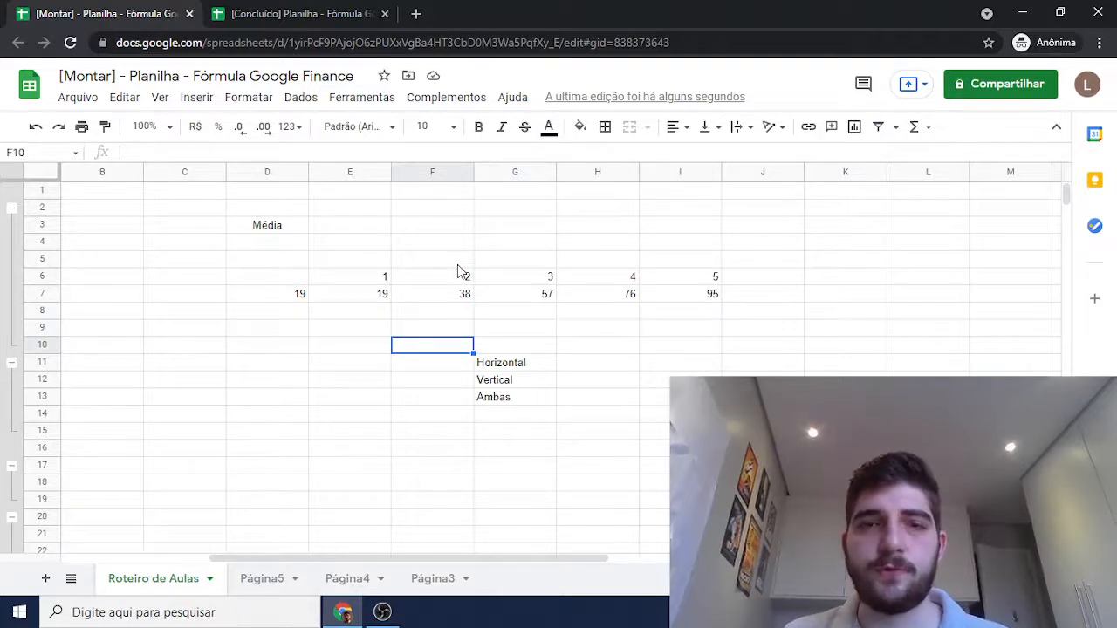
left_click(370, 298)
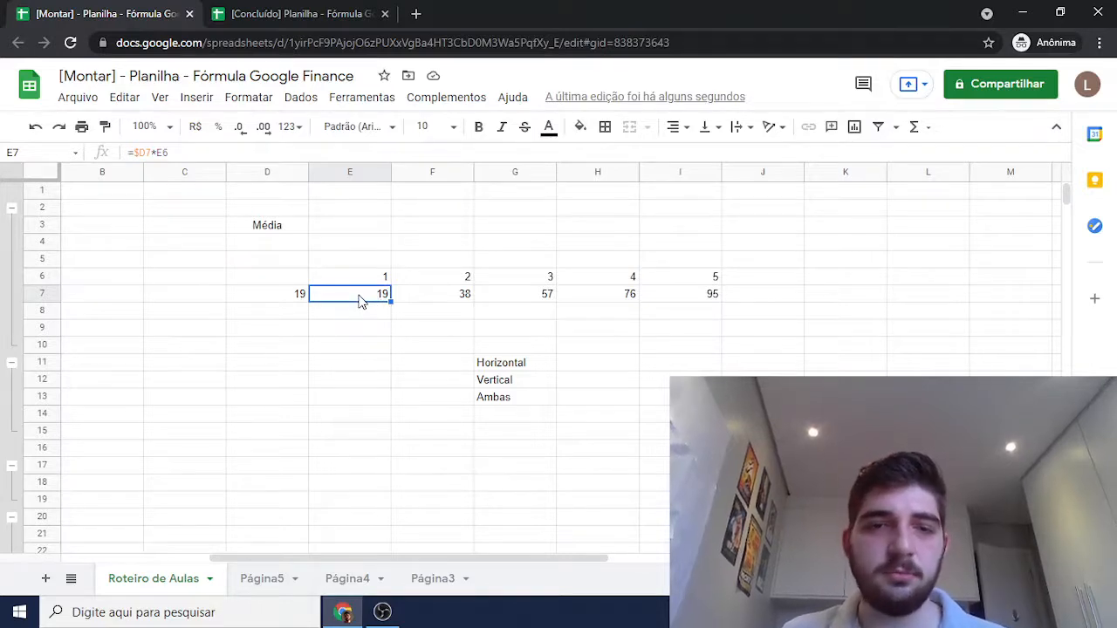
Move the Horizontal, Vertical and Ambas labels from G11:G13 down to G13:G15.
left_click_drag(490, 363, 498, 391)
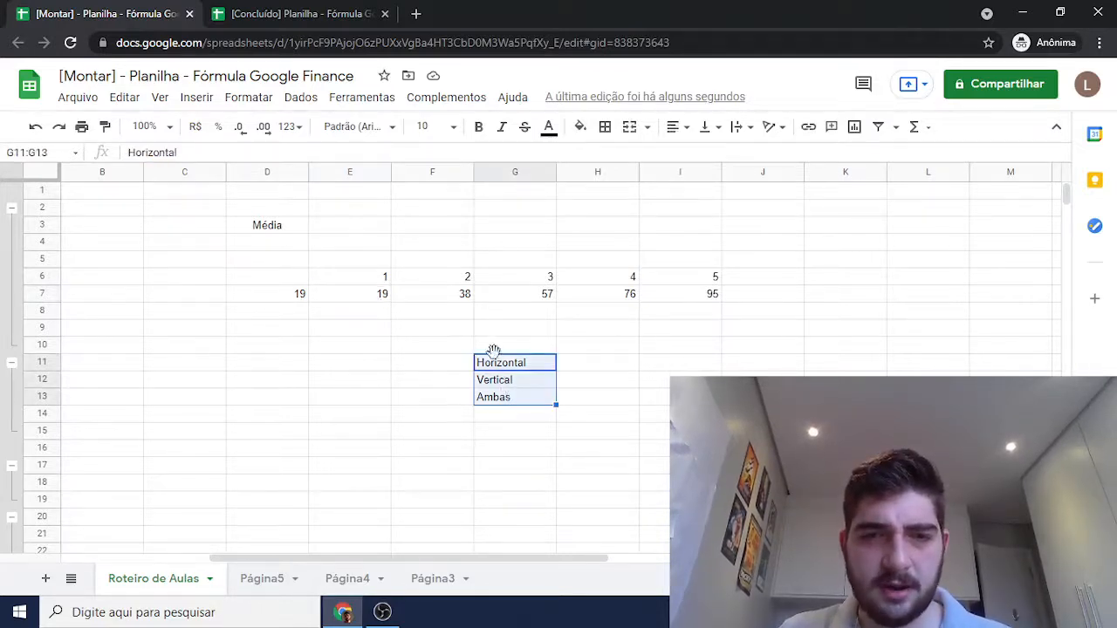
left_click_drag(492, 352, 496, 407)
Enter the base values 20, 21 and 22 in D8, D9 and D10.
left_click(295, 303)
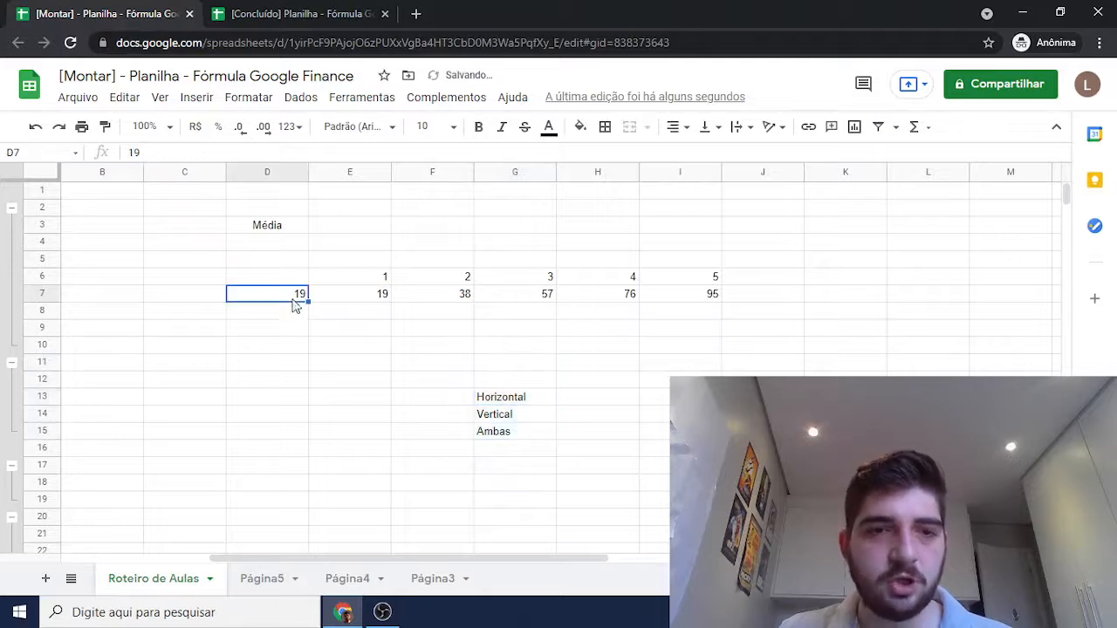
key("Down")
type("20")
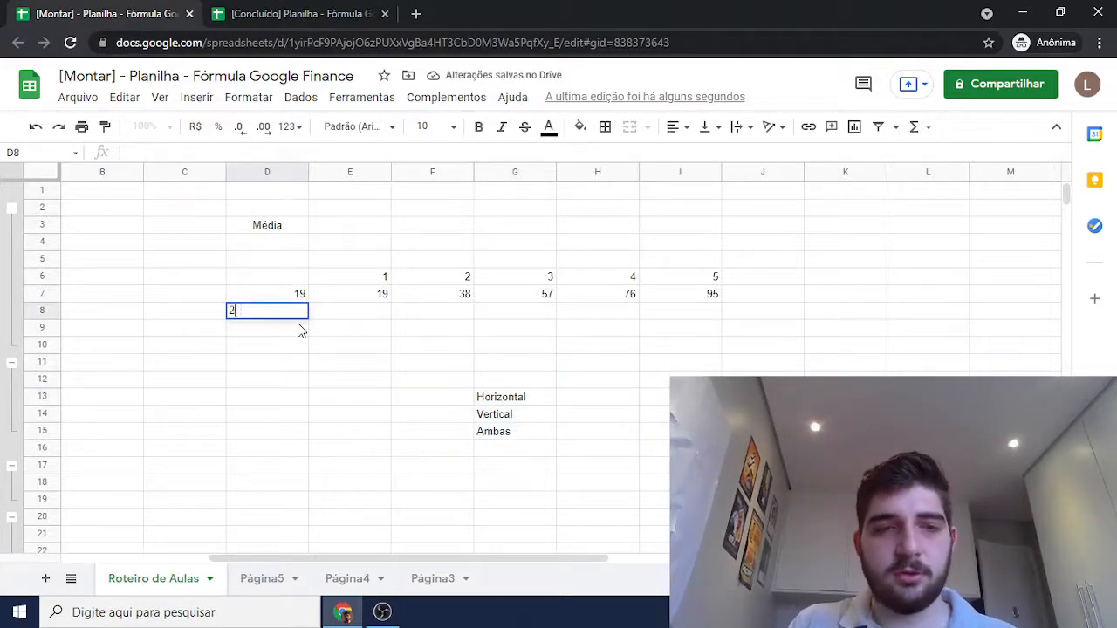
key("Return")
type("21")
key("Return")
type("22")
key("Return")
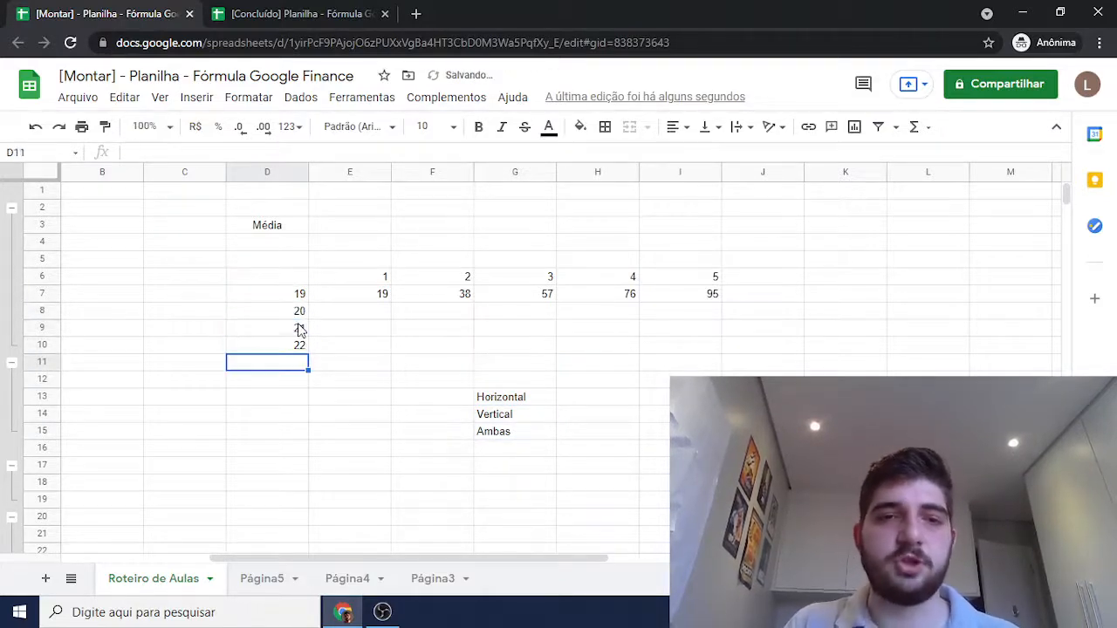
key("Up")
key("Right")
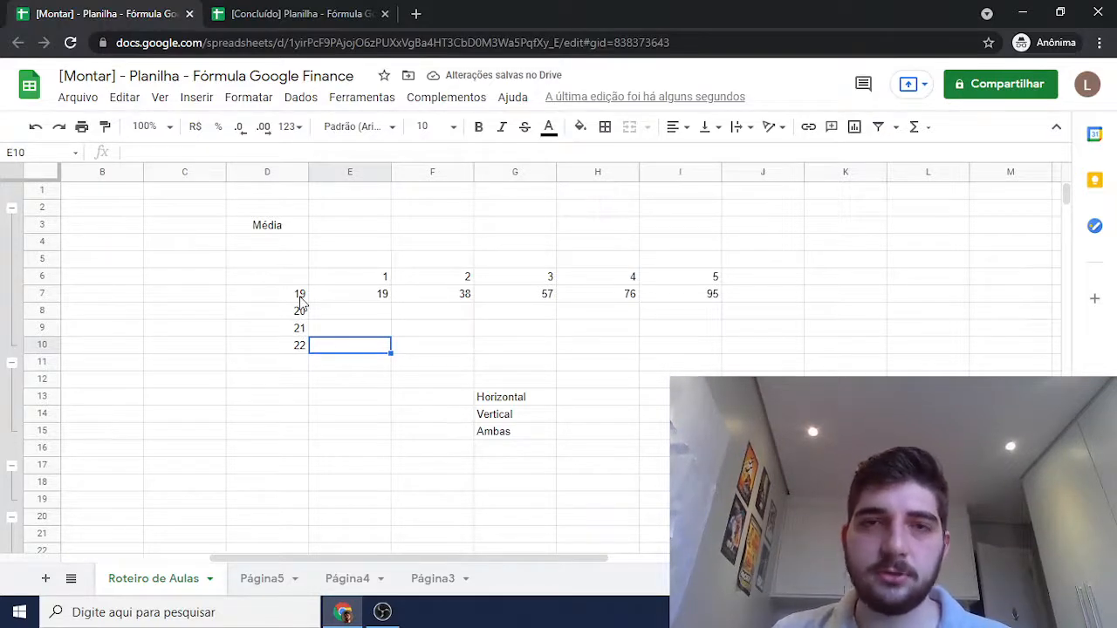
Fill the E7 formula down to E8 and examine how its row references shift.
left_click(352, 298)
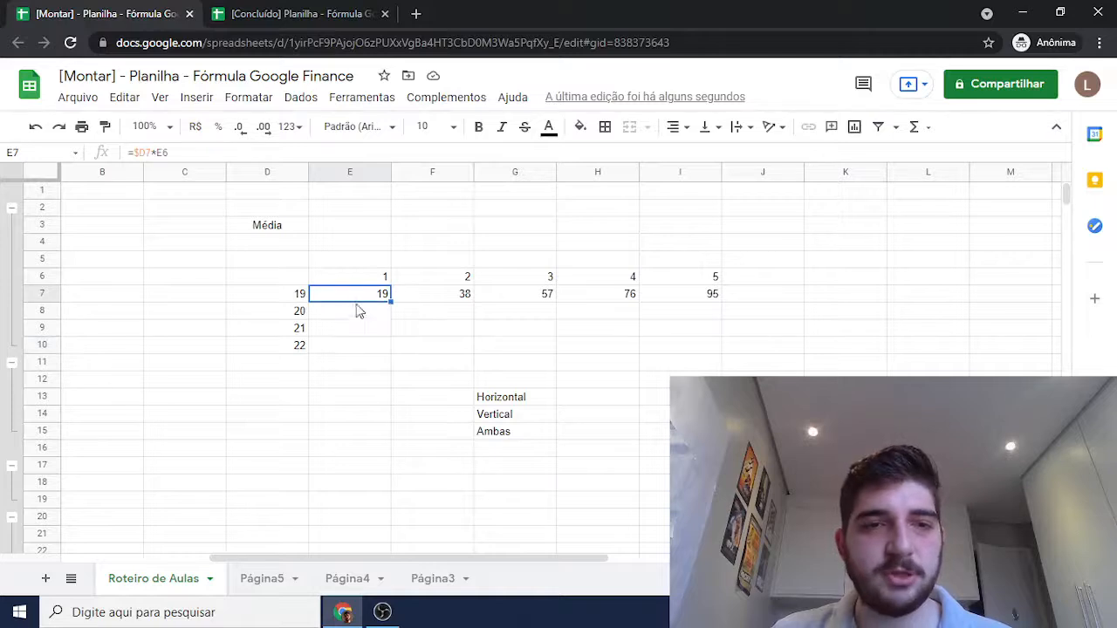
left_click_drag(391, 301, 388, 316)
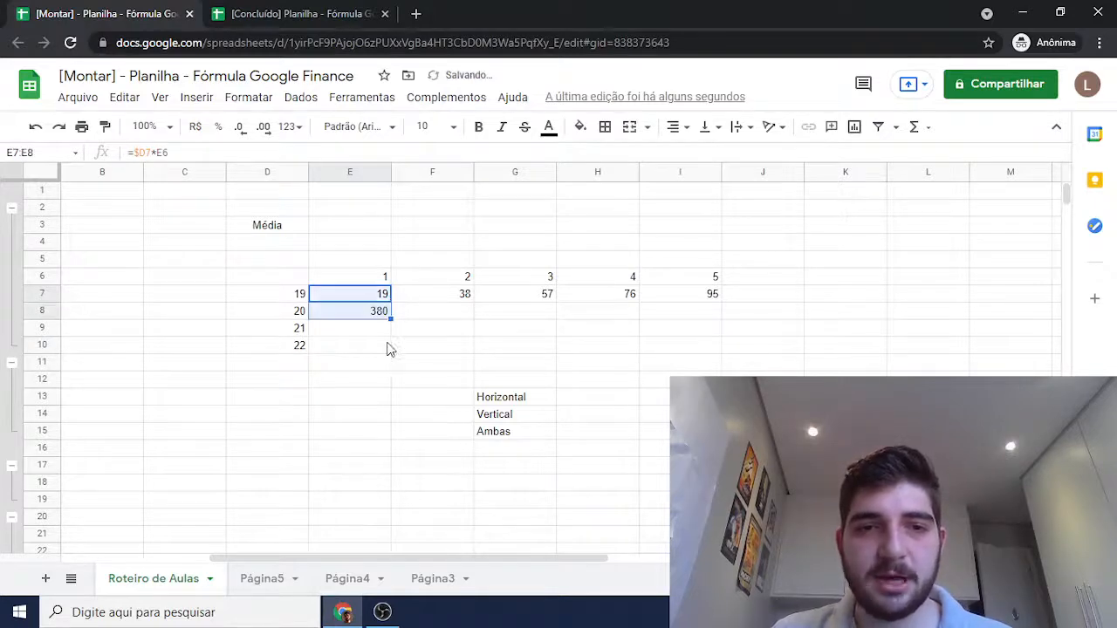
double_click(378, 314)
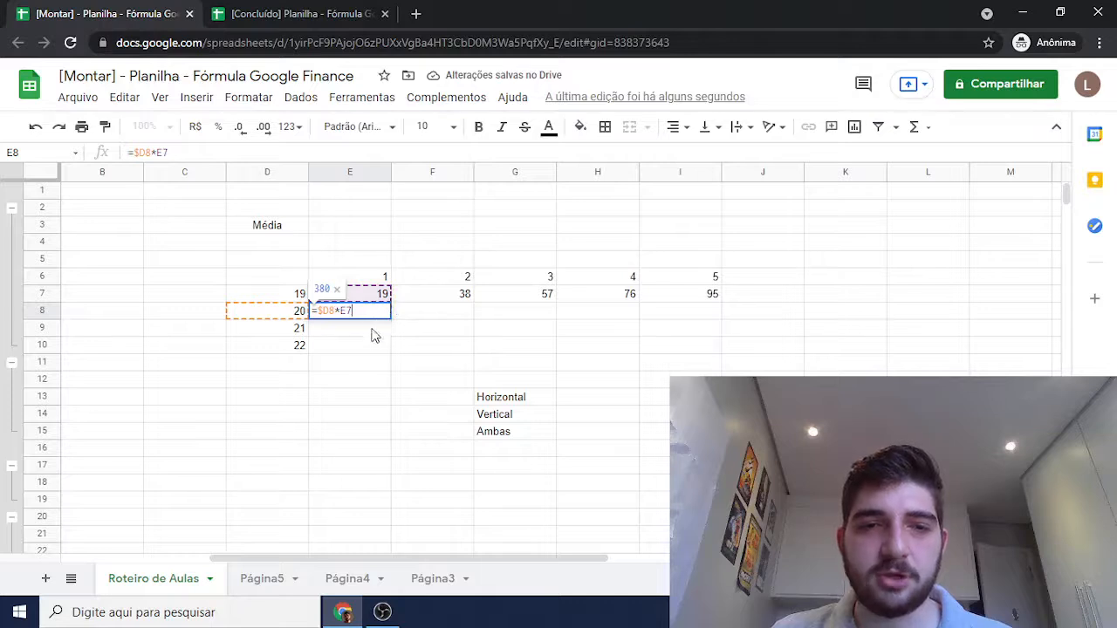
key("Return")
left_click(382, 312)
left_click(382, 297)
left_click(384, 310)
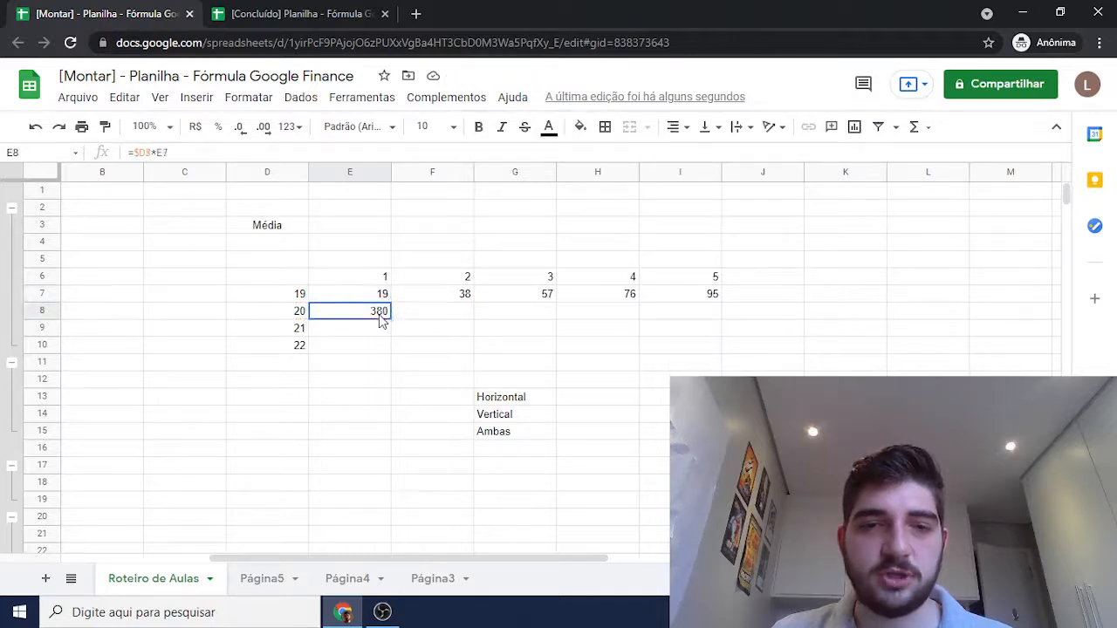
double_click(383, 311)
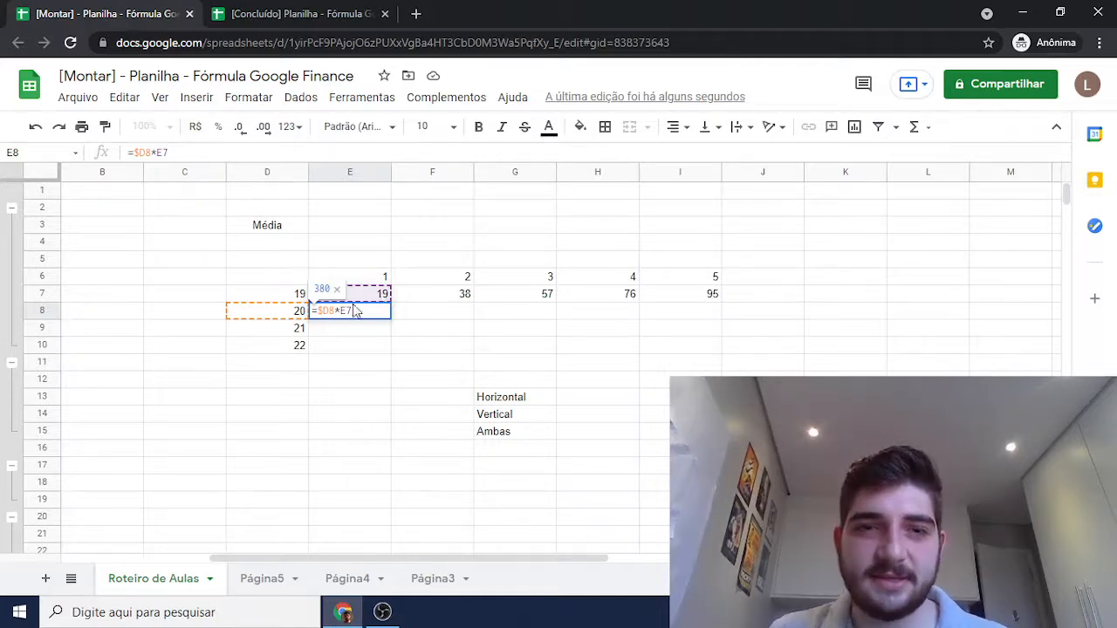
key("Return")
Fill the E8 formula down to E10 and check the references in E10 and E9.
left_click(387, 316)
left_click_drag(389, 316, 380, 358)
double_click(378, 358)
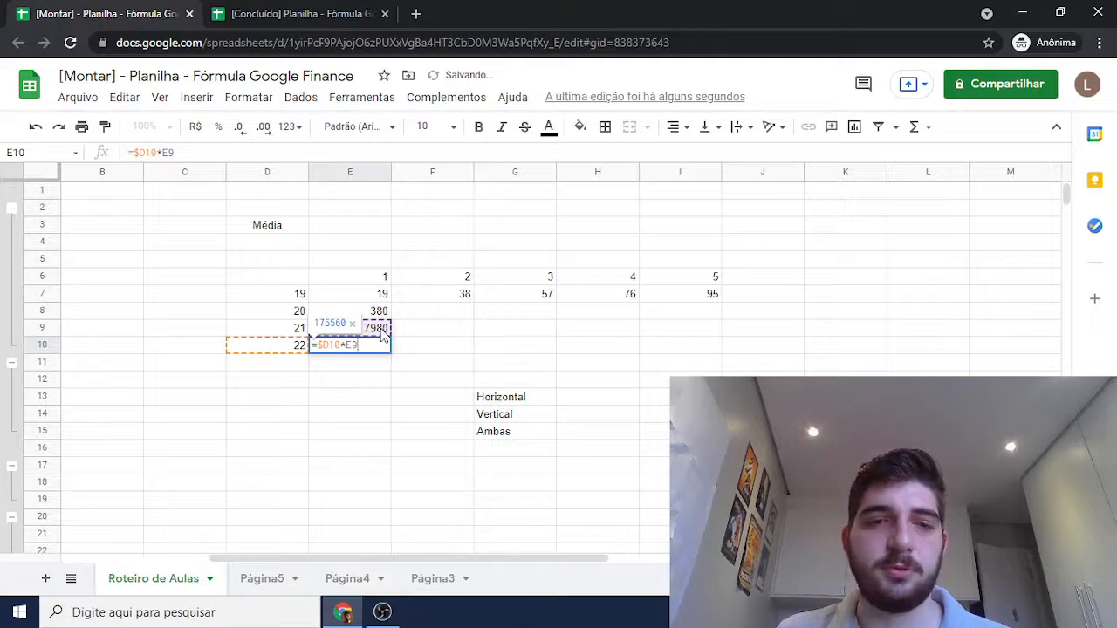
left_click(384, 336)
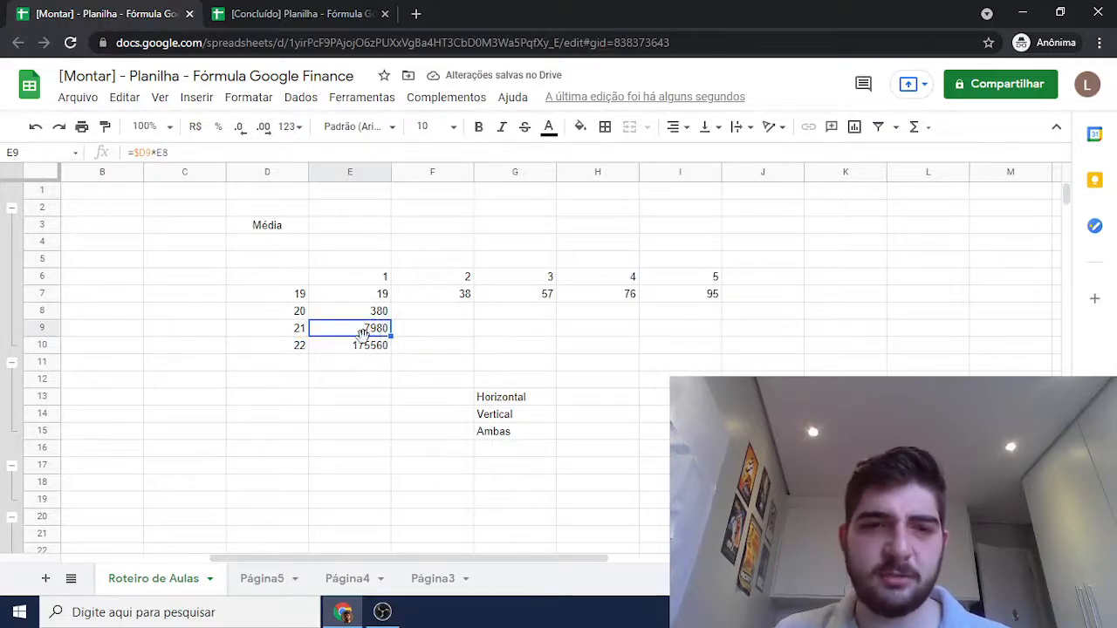
Fill the E8 formula across to F8 and compare its references with those in E8 and E9.
left_click(387, 319)
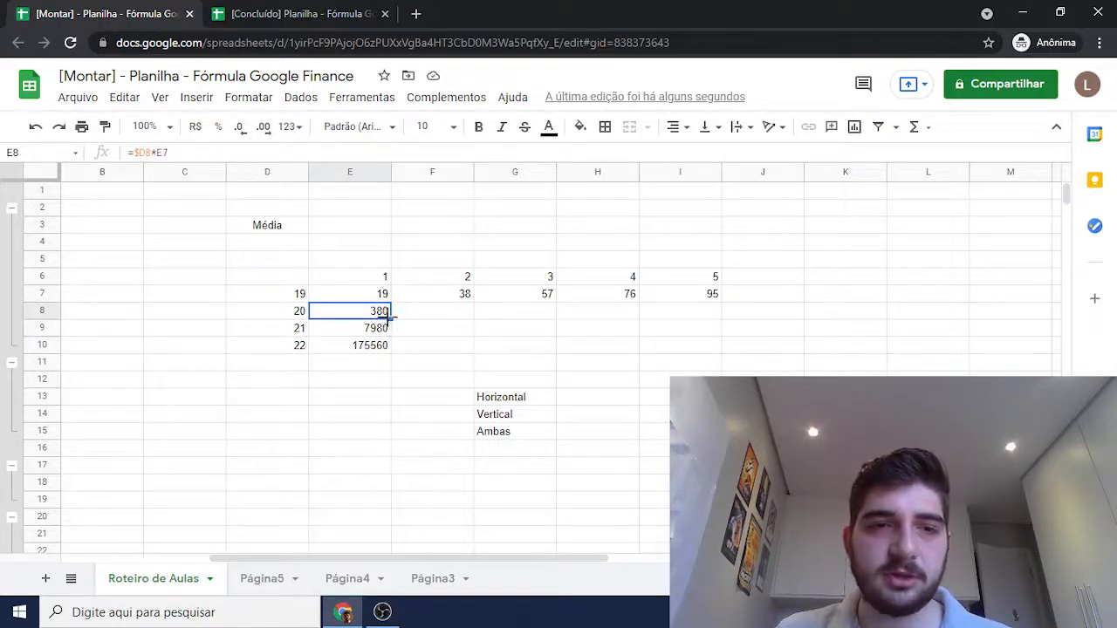
left_click_drag(389, 319, 442, 316)
double_click(442, 314)
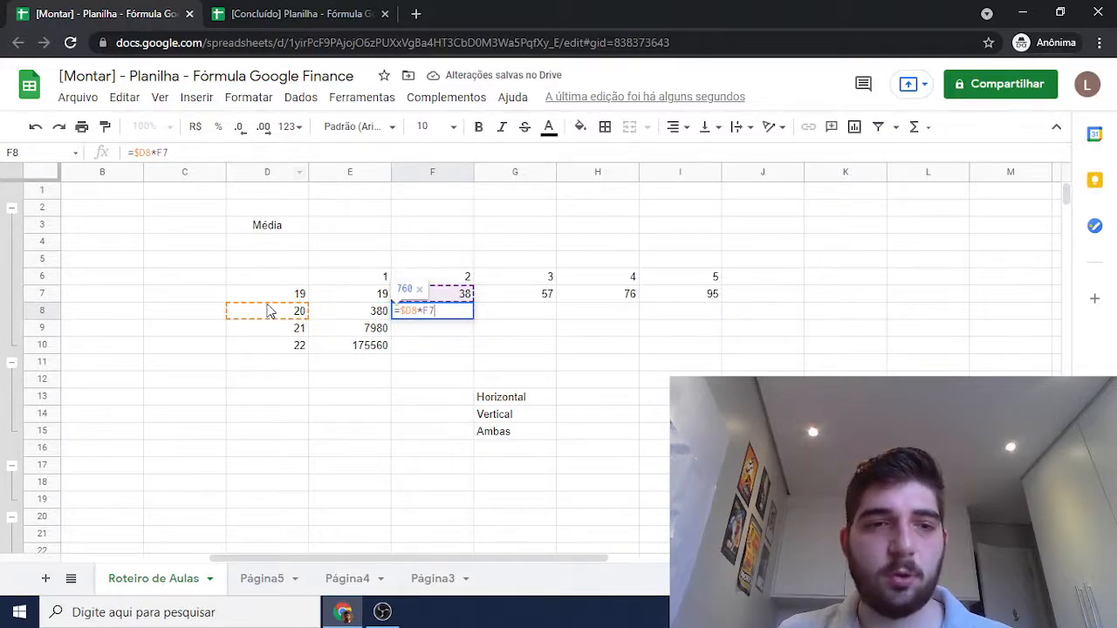
left_click(346, 314)
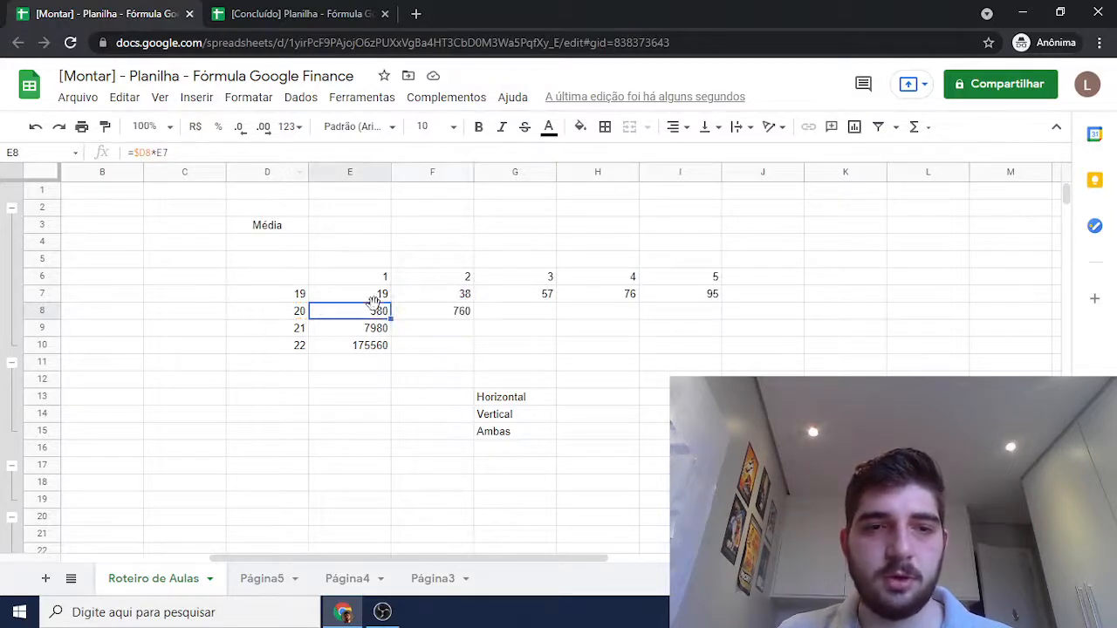
double_click(346, 330)
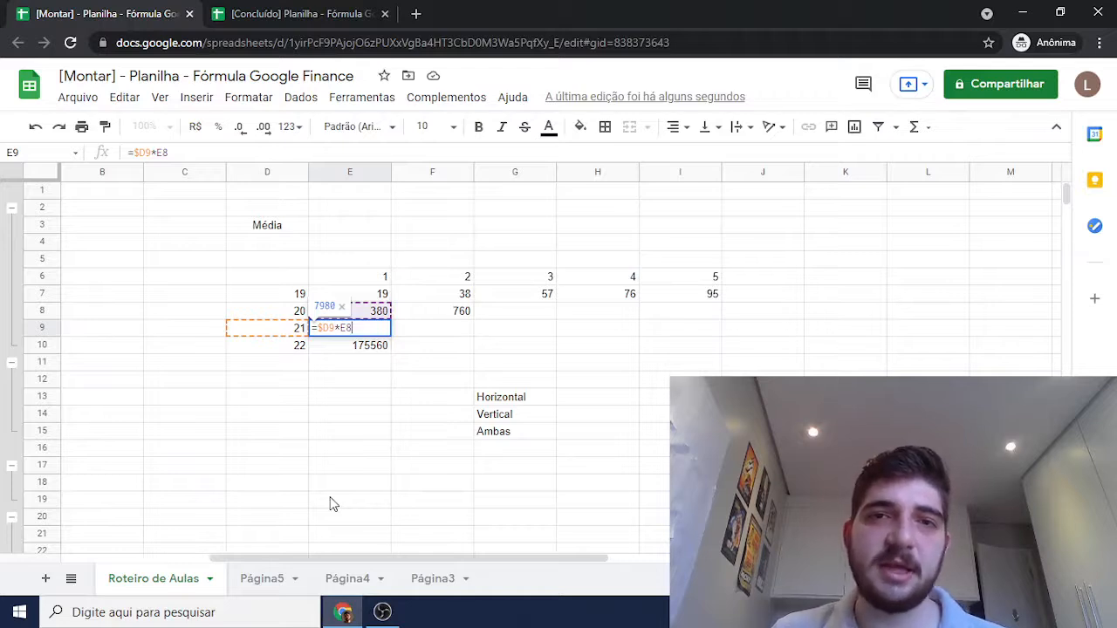
key("Return")
Lock row 6 in the E7 formula by changing it to =$D7*E$6.
double_click(374, 294)
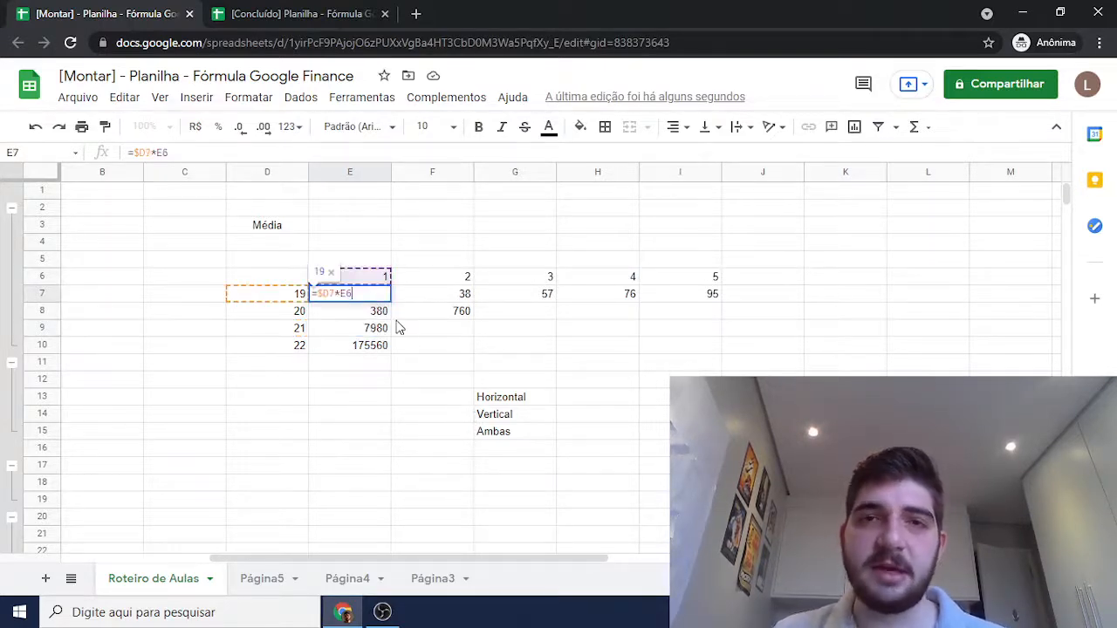
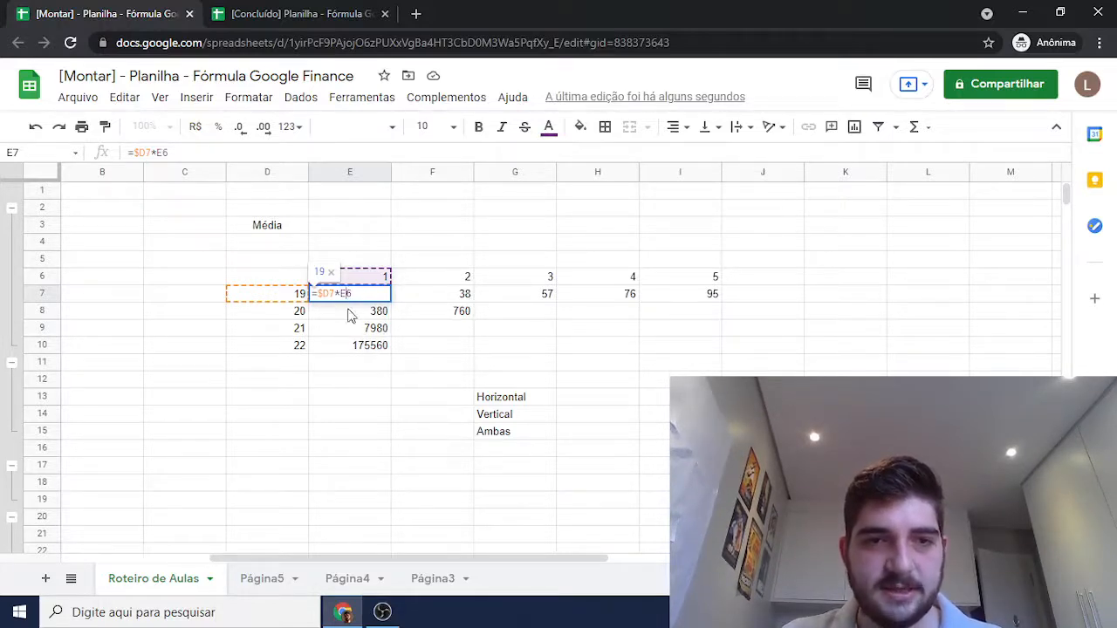
type("4")
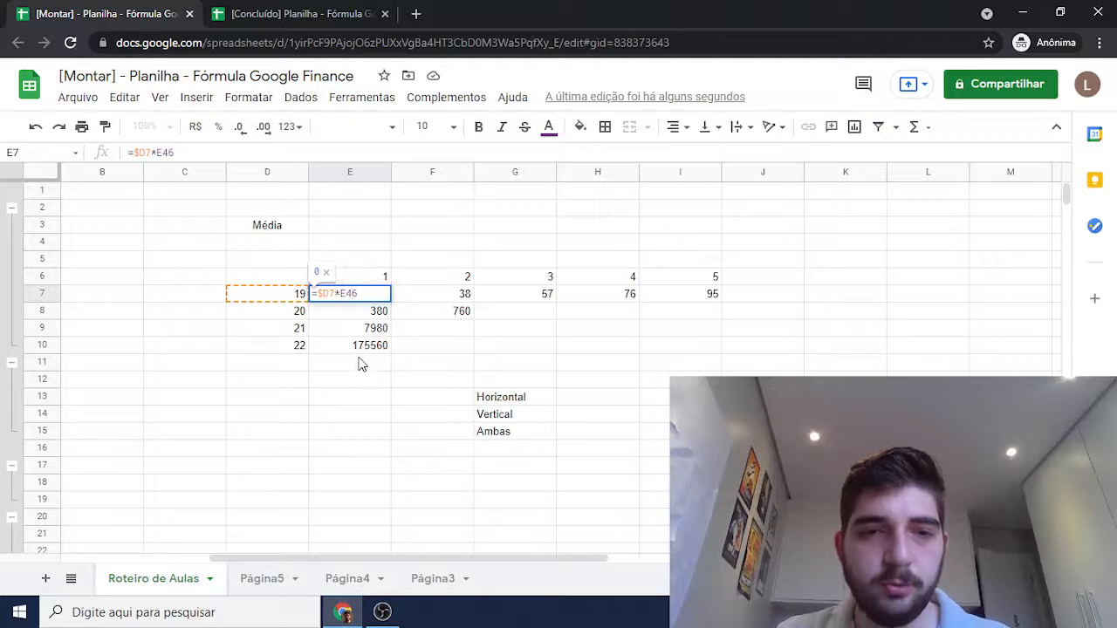
key("BackSpace")
type("$")
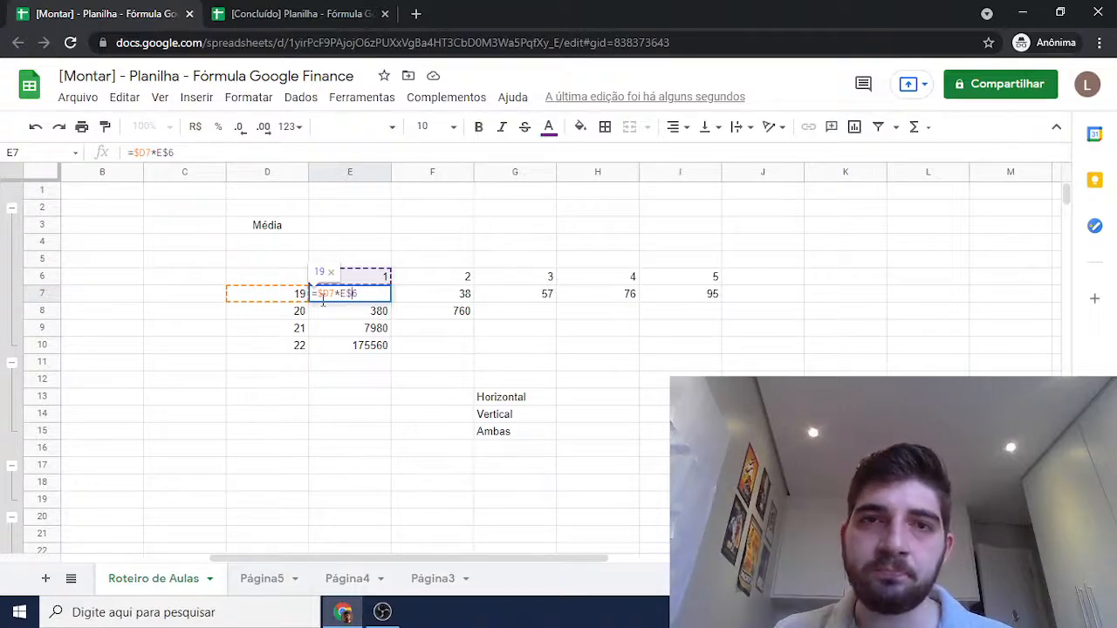
key("Return")
Fill the E7 formula down to E10 and check the references in E9.
left_click(388, 297)
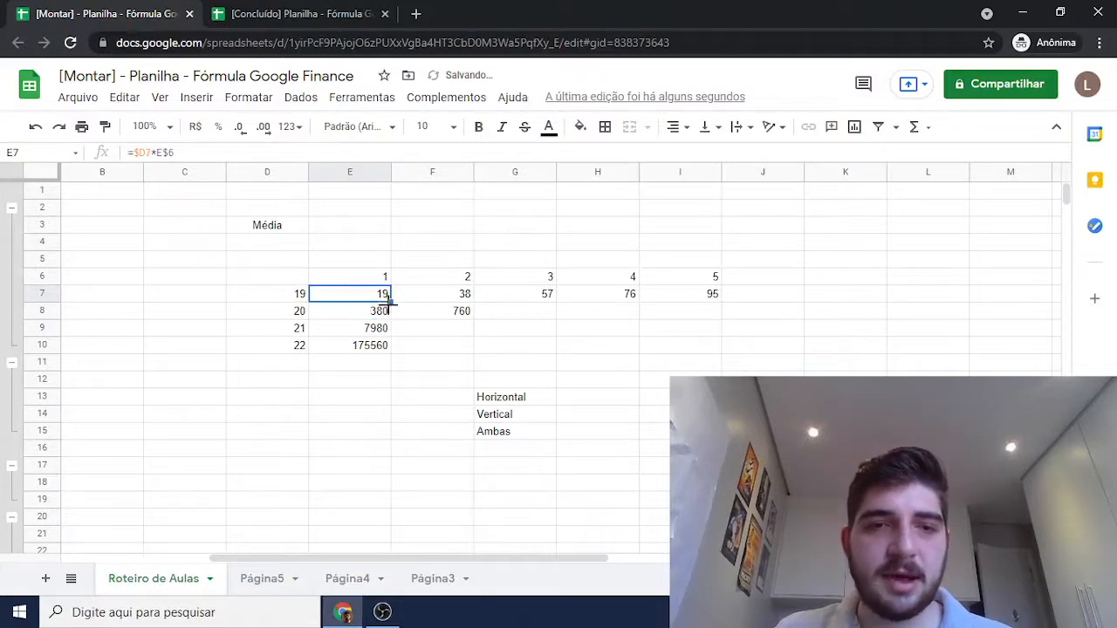
left_click_drag(389, 301, 389, 352)
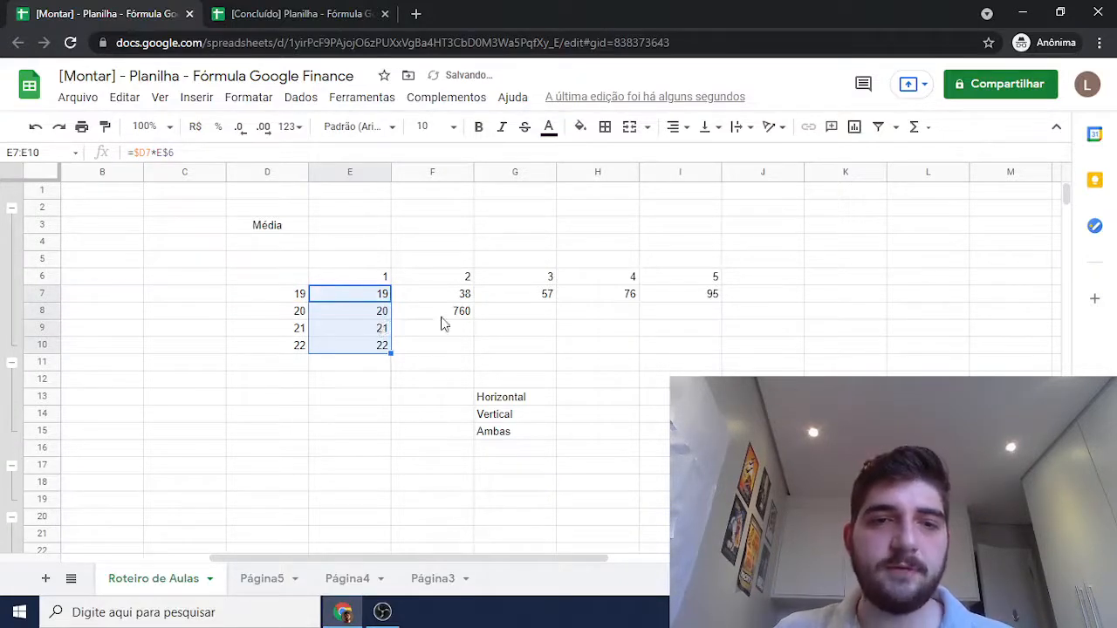
left_click(445, 312)
left_click(377, 328)
double_click(384, 330)
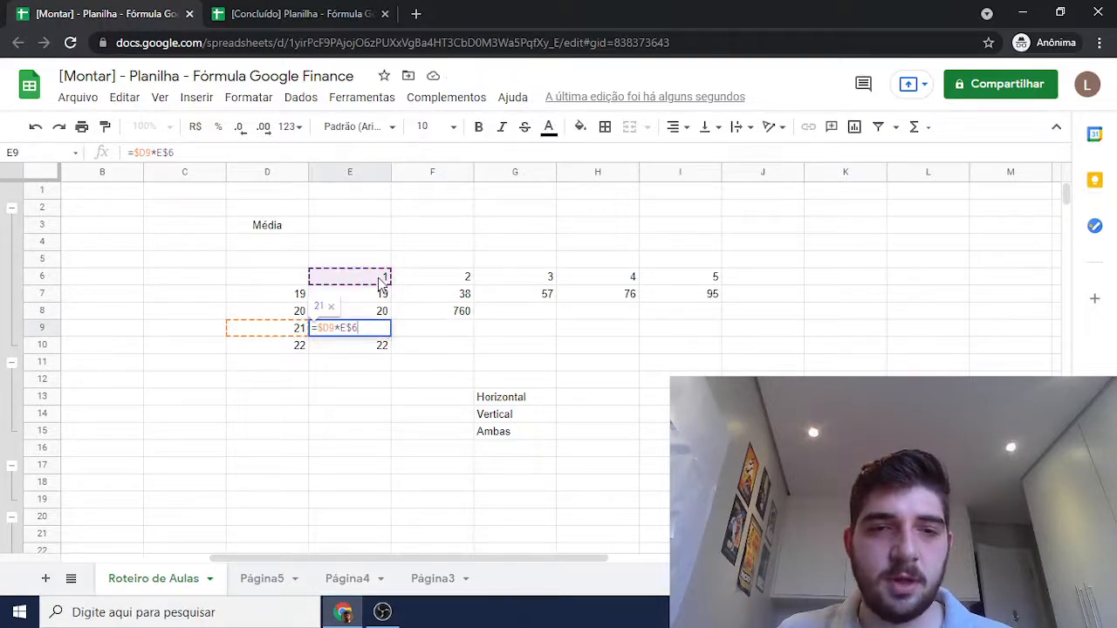
key("Return")
Fill the E7:E10 formulas across to column I to complete the multiplication table.
left_click_drag(381, 295, 384, 349)
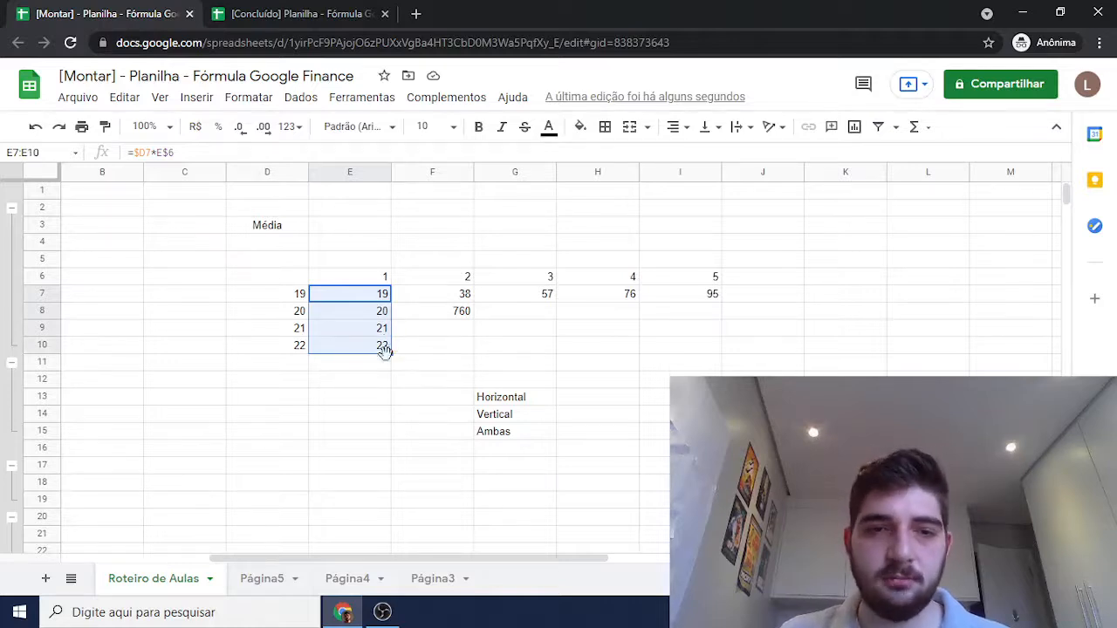
left_click_drag(389, 350, 712, 351)
left_click(686, 397)
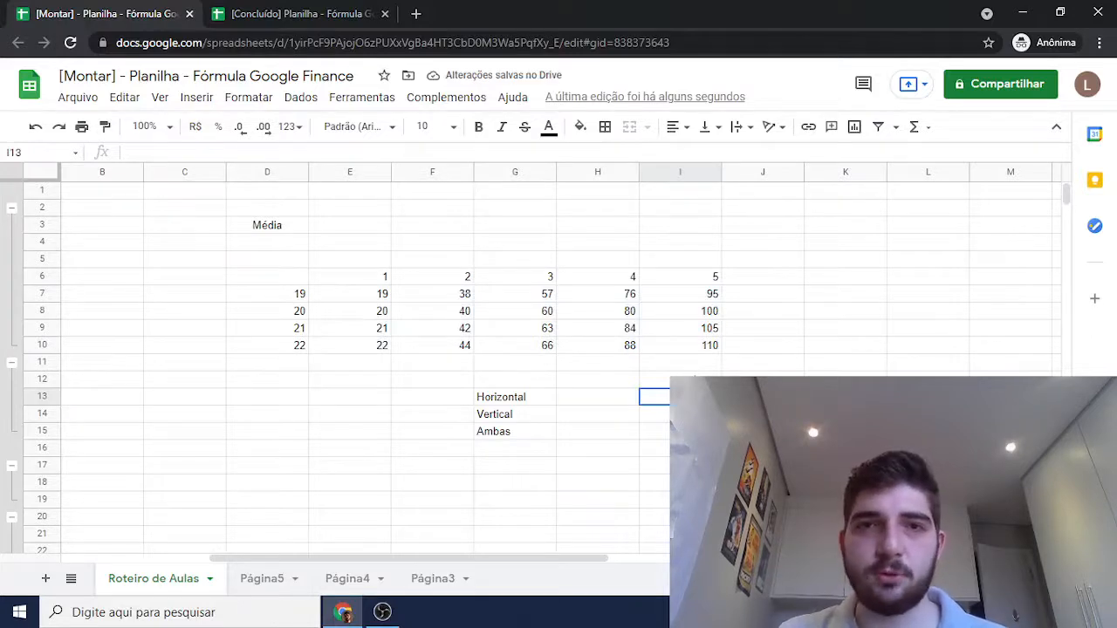
Examine the formulas in G8, H8 and H9 to check their locked column and row references.
double_click(514, 312)
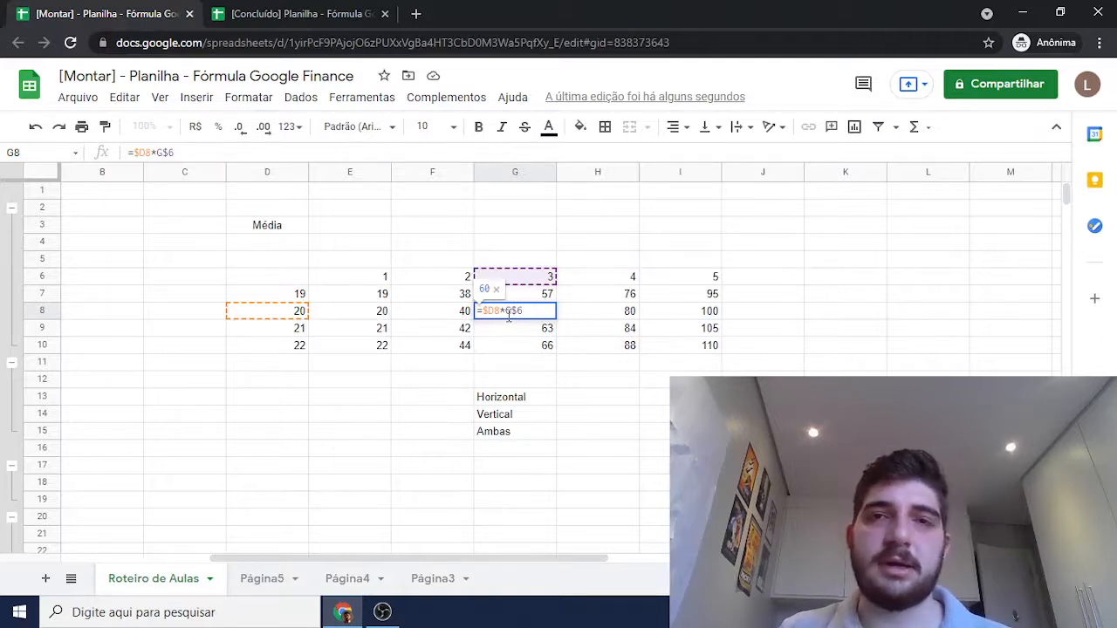
double_click(598, 312)
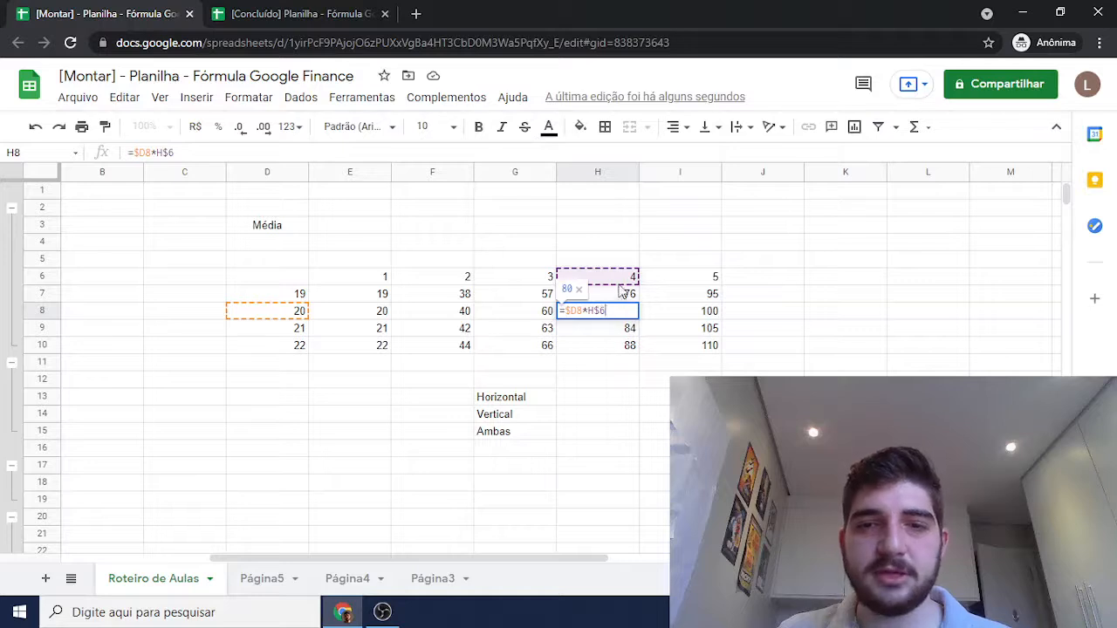
left_click(626, 328)
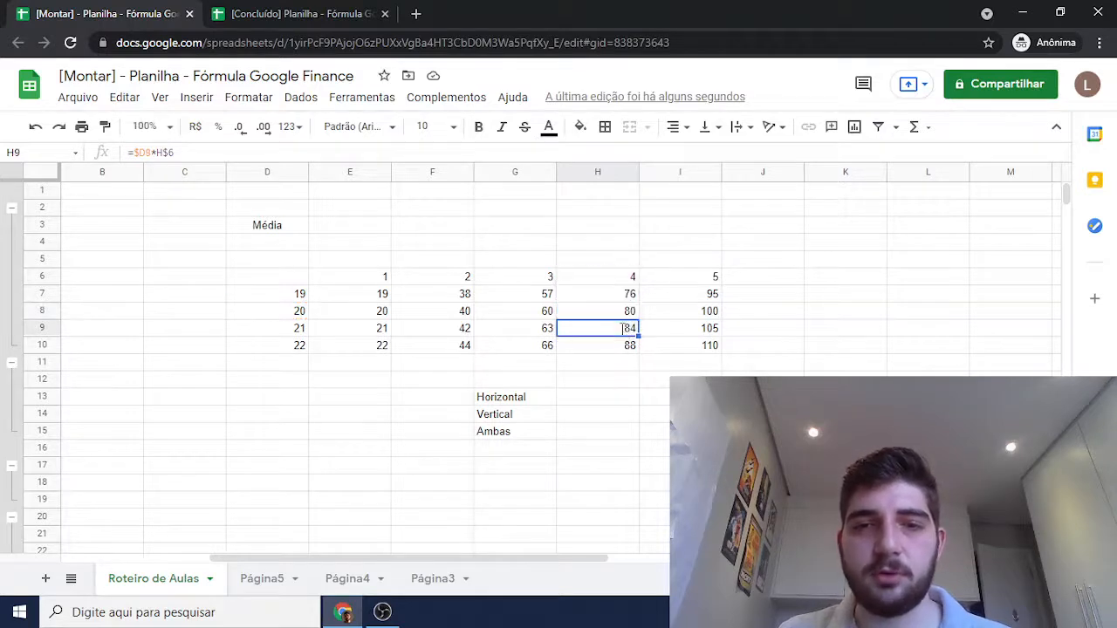
Examine the H9 formula's locked references and compare them with the lock-type labels in G13:G15.
double_click(628, 328)
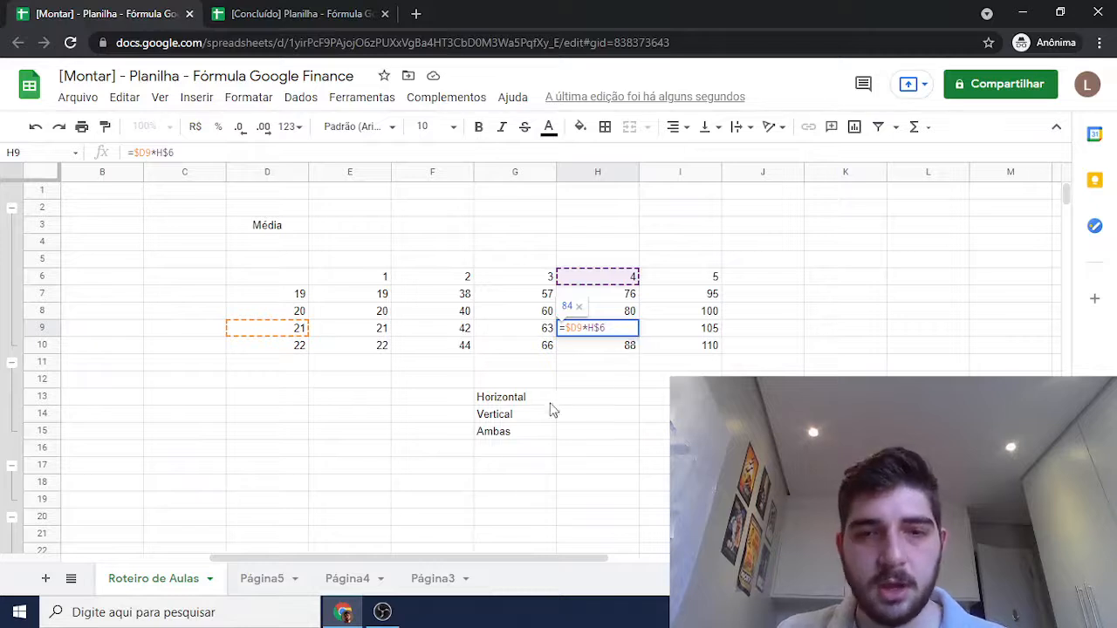
left_click(517, 448)
left_click_drag(504, 399, 520, 441)
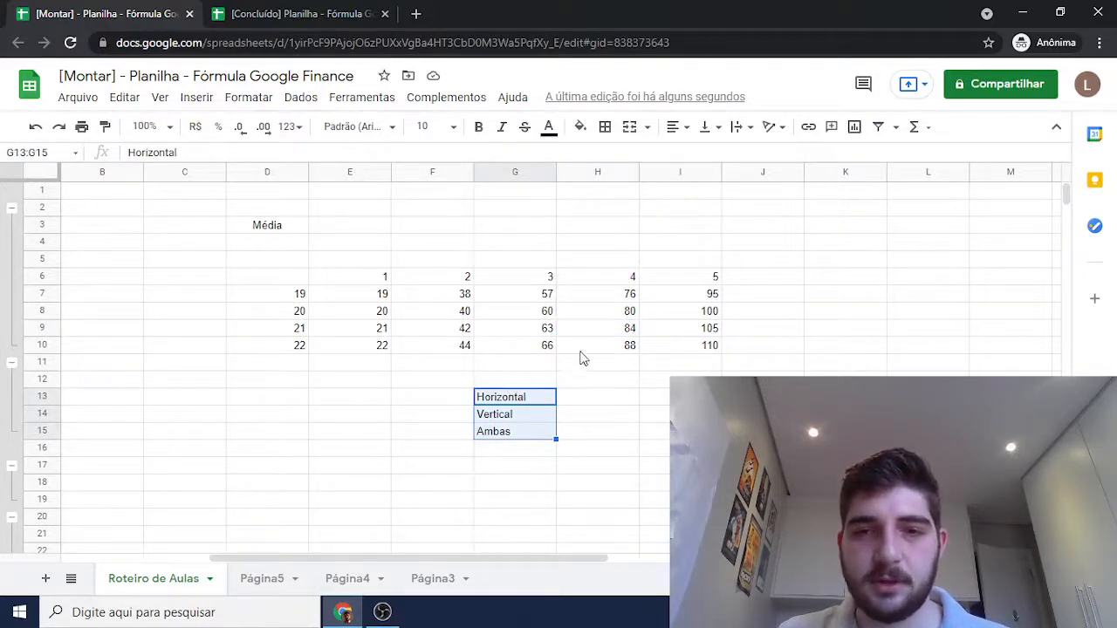
left_click(616, 347)
left_click(825, 230)
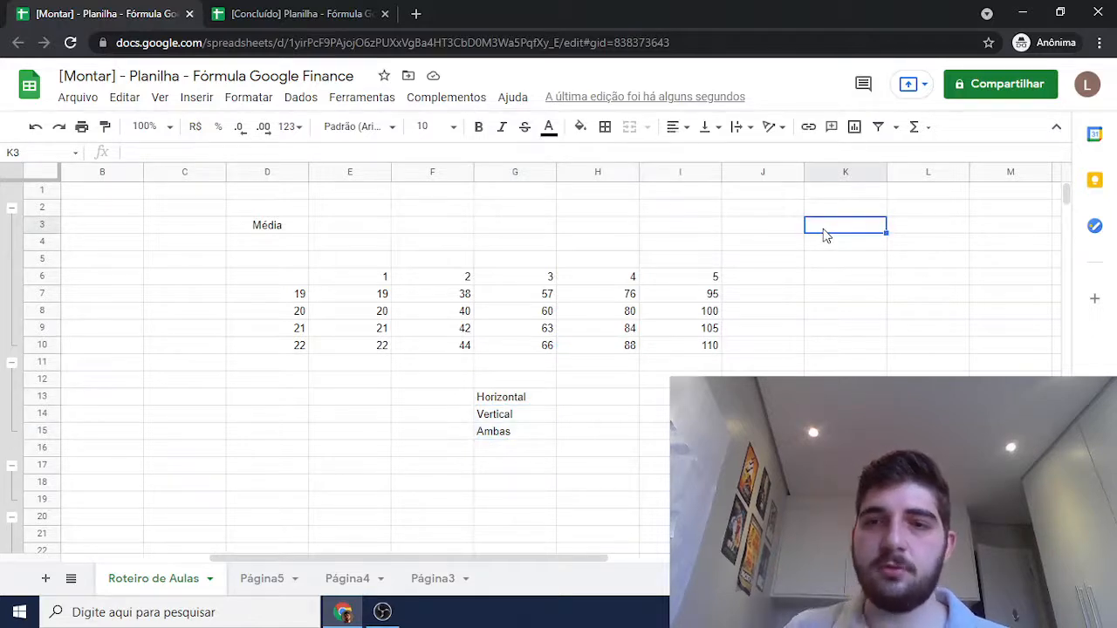
Make the multiplier headers in E6:I6 bold.
key("Down")
key("Left")
key("Left")
key("Down")
key("Down")
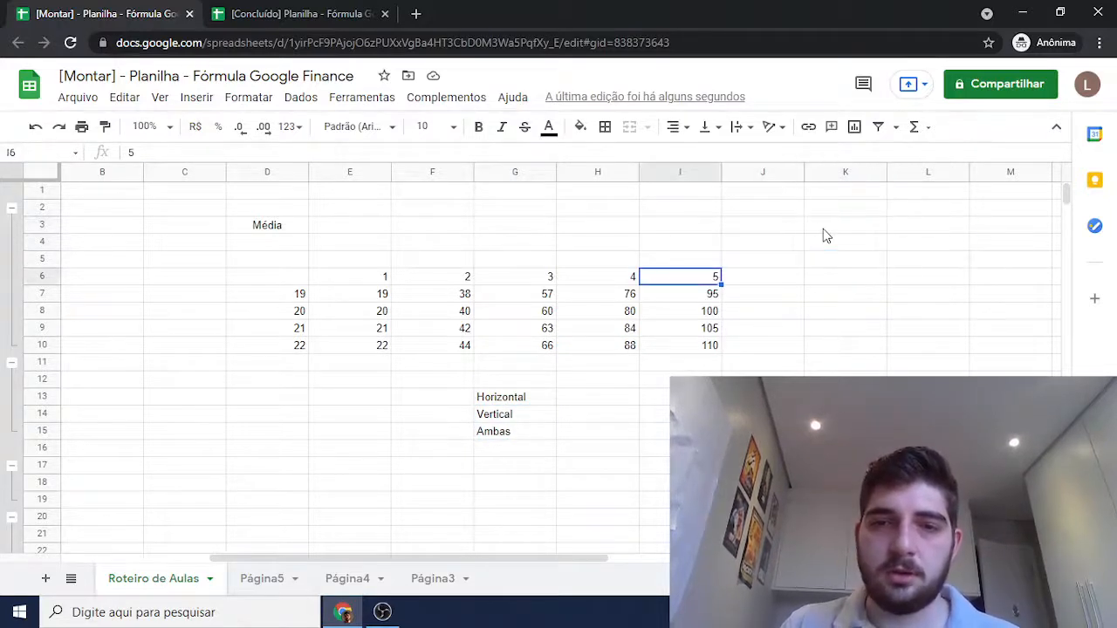
key("shift+Left")
key("shift+Left")
key("shift+Left")
key("shift+Left")
key("ctrl+b")
Make the row values in D7:D10 bold.
key("Down")
key("Left")
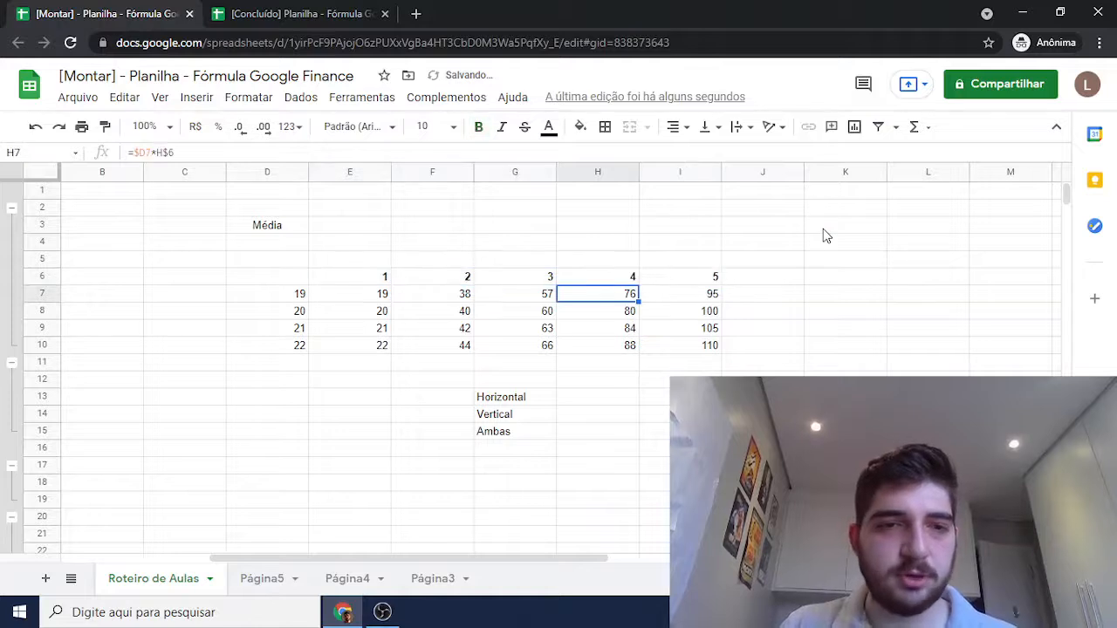
key("Left")
key("Left")
key("Left")
key("Left")
key("shift+Down")
key("shift+Down")
key("shift+Down")
key("ctrl+b")
Add an outer border around the multiplication results in E7:I10.
key("Right")
key("shift+Right")
key("shift+Right")
key("shift+Right")
key("shift+Right")
key("shift+Down")
key("shift+Down")
key("shift+Down")
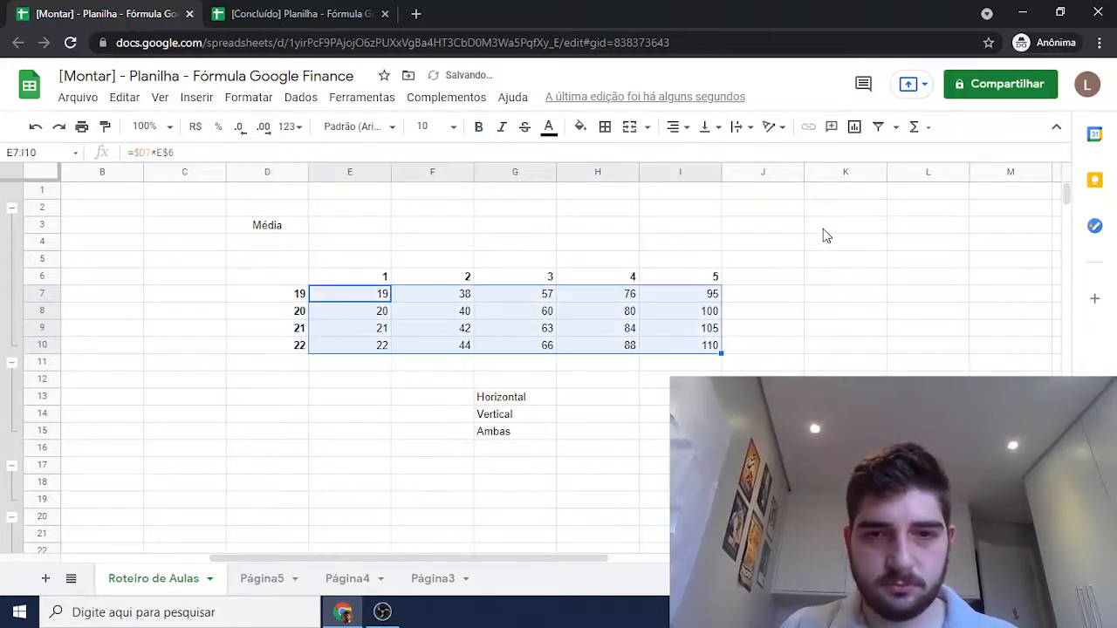
key("alt+shift+7")
key("Right")
key("Right")
key("Right")
key("Right")
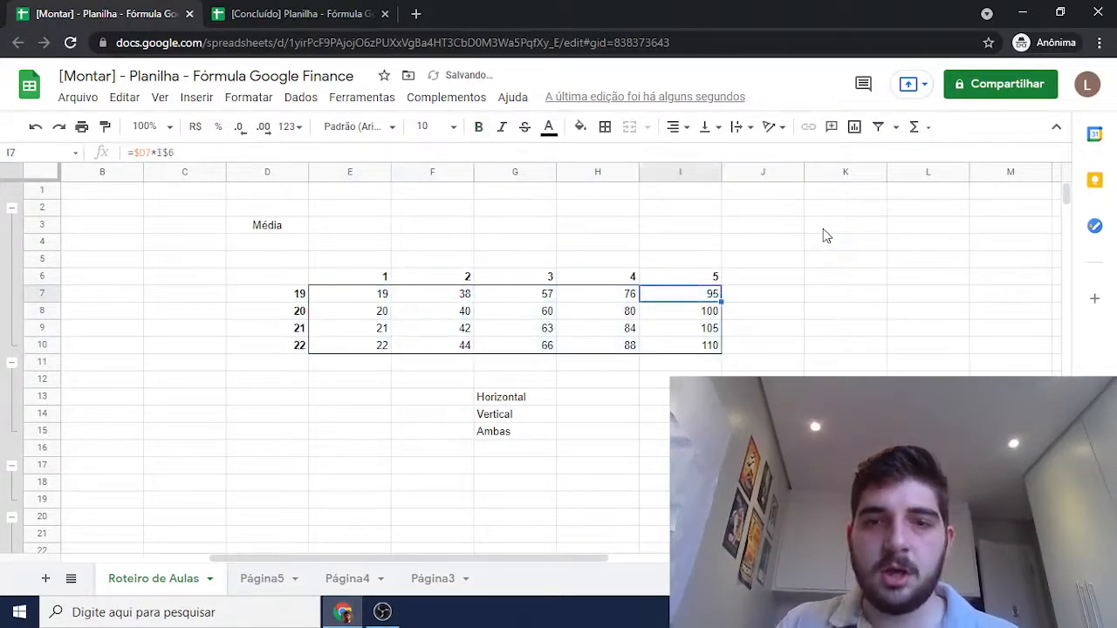
key("Right")
key("Down")
key("Down")
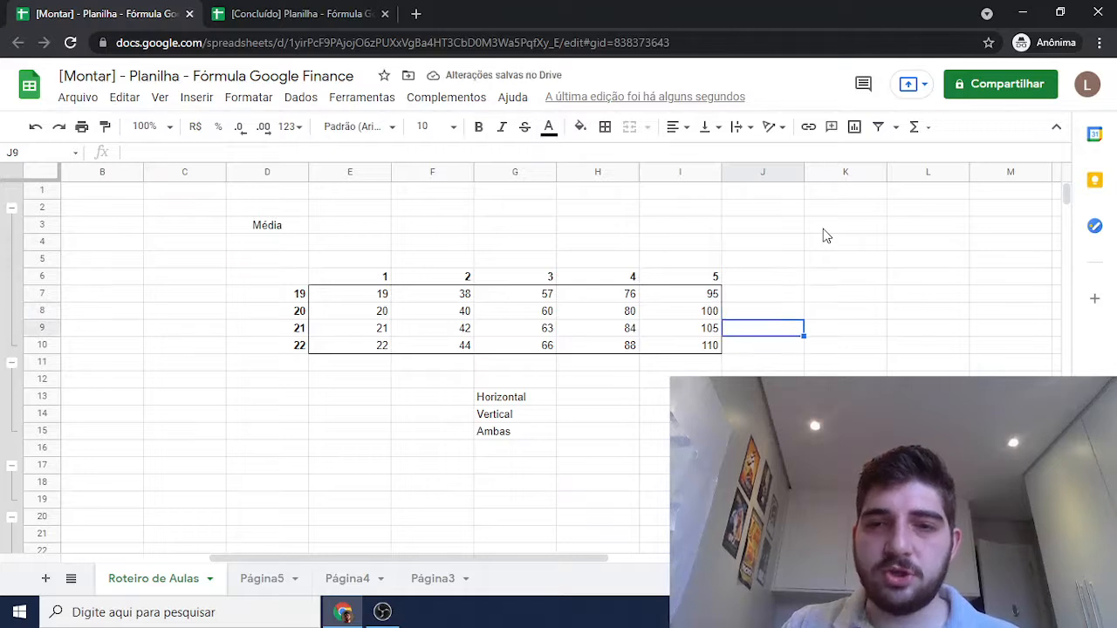
Add an outer border around the header row E6:I6.
key("Up")
key("Up")
key("Up")
key("Left")
key("shift+Left")
key("shift+Left")
key("shift+Left")
key("shift+Left")
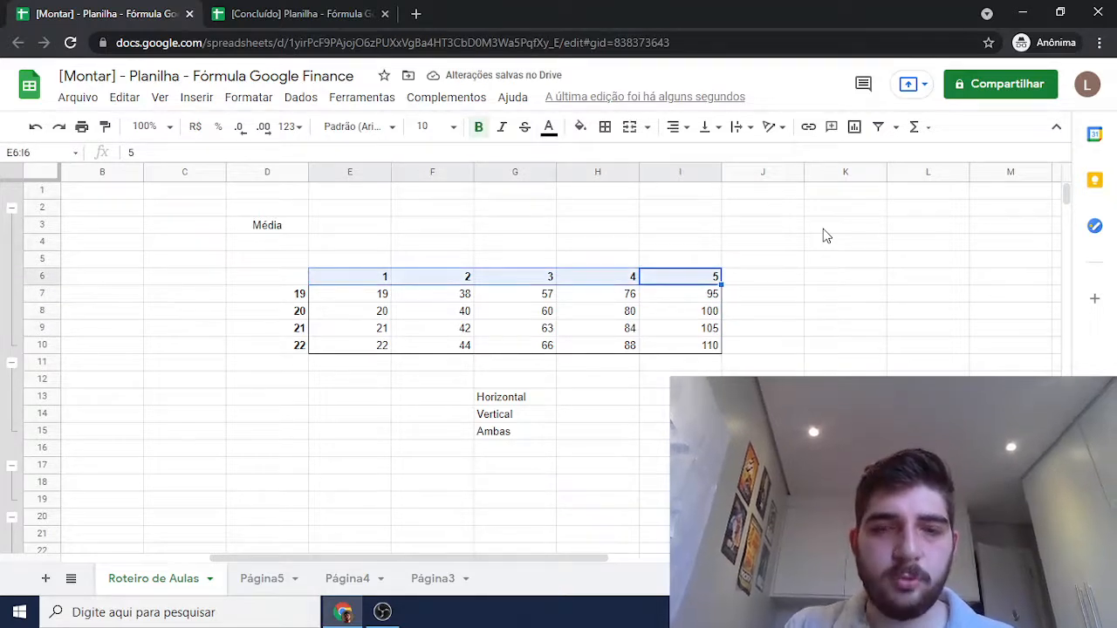
key("alt+shift+7")
key("Right")
key("Right")
key("Right")
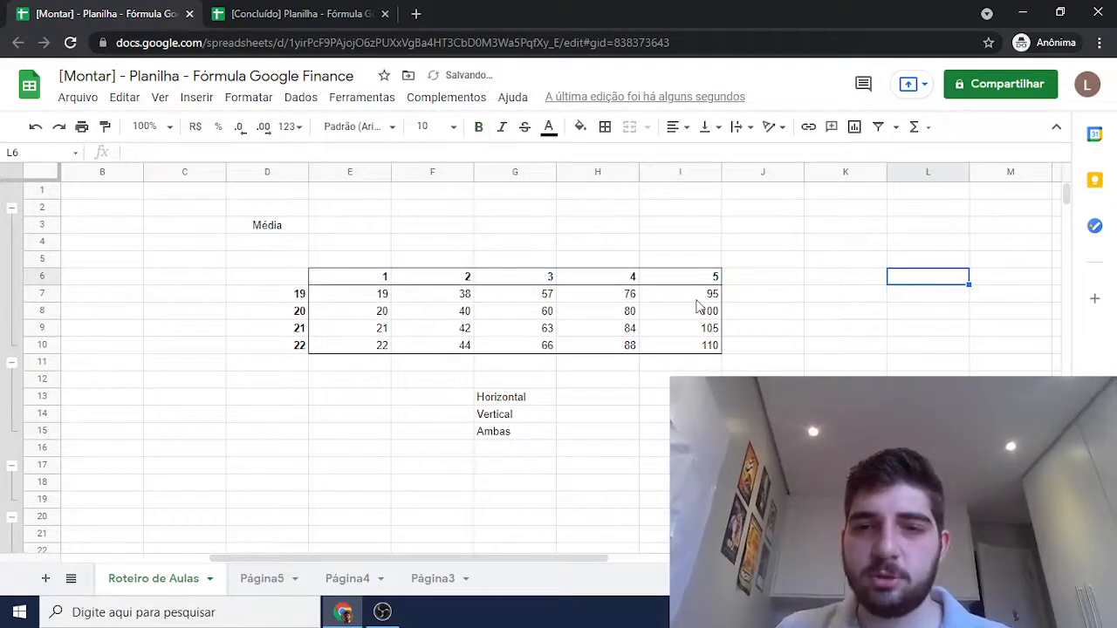
left_click(707, 328)
left_click(744, 316)
left_click(687, 307)
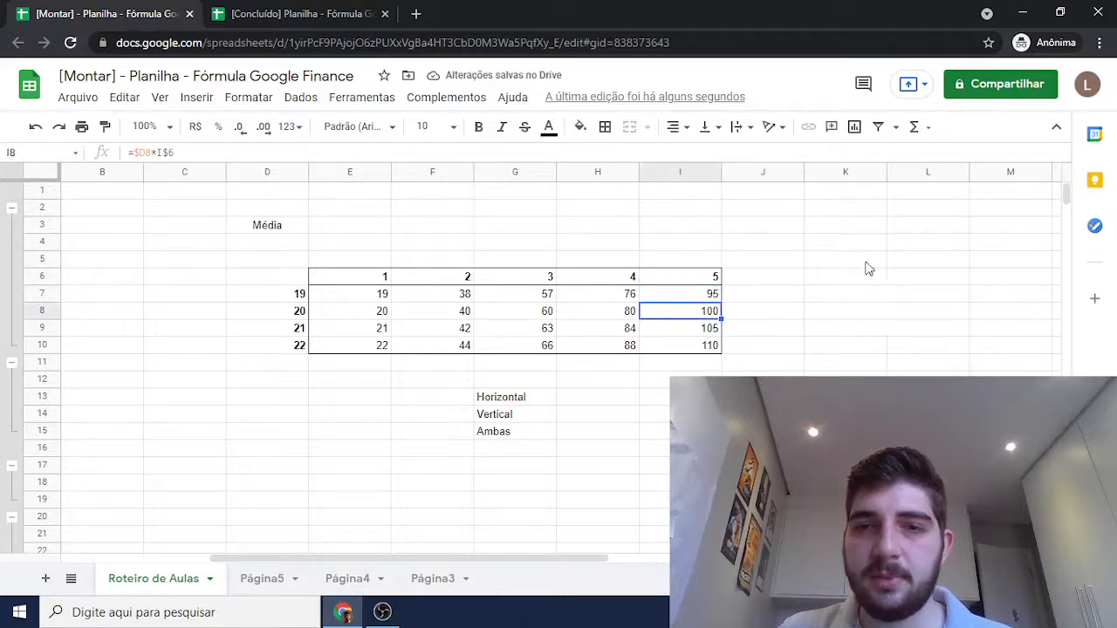
Enter 3 in cell L3 and outline the cell with a border.
left_click(916, 230)
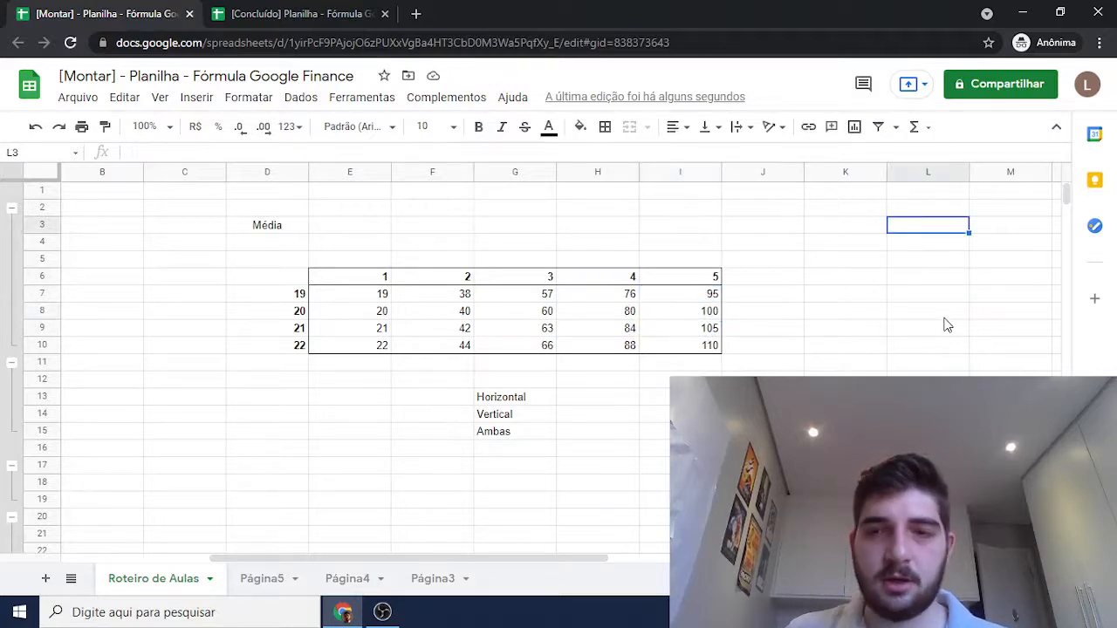
type("3")
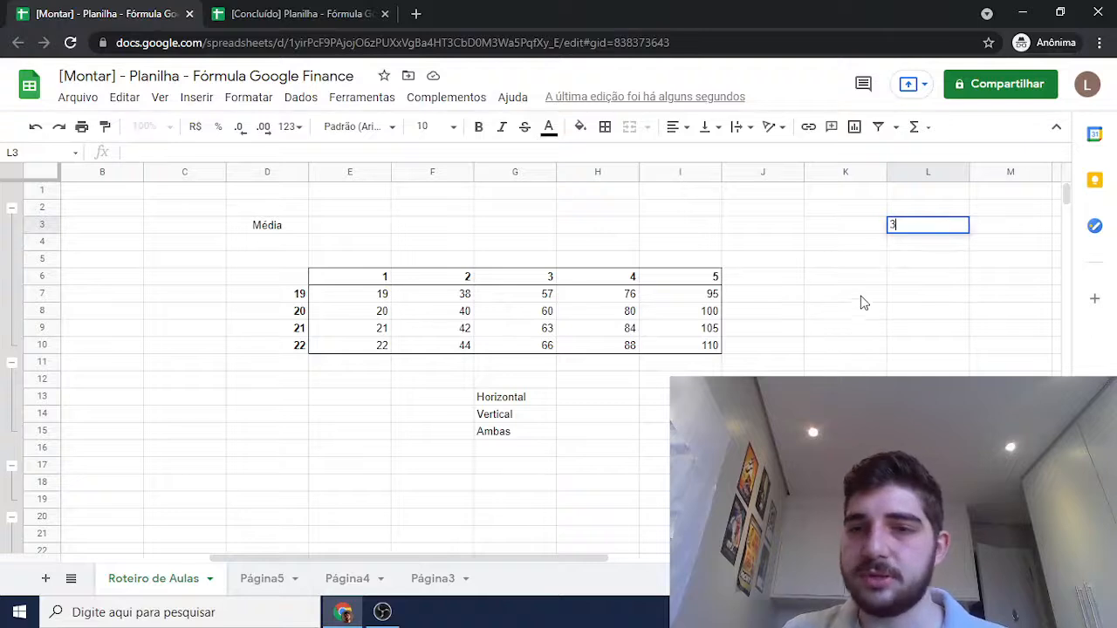
left_click(883, 261)
left_click(894, 230)
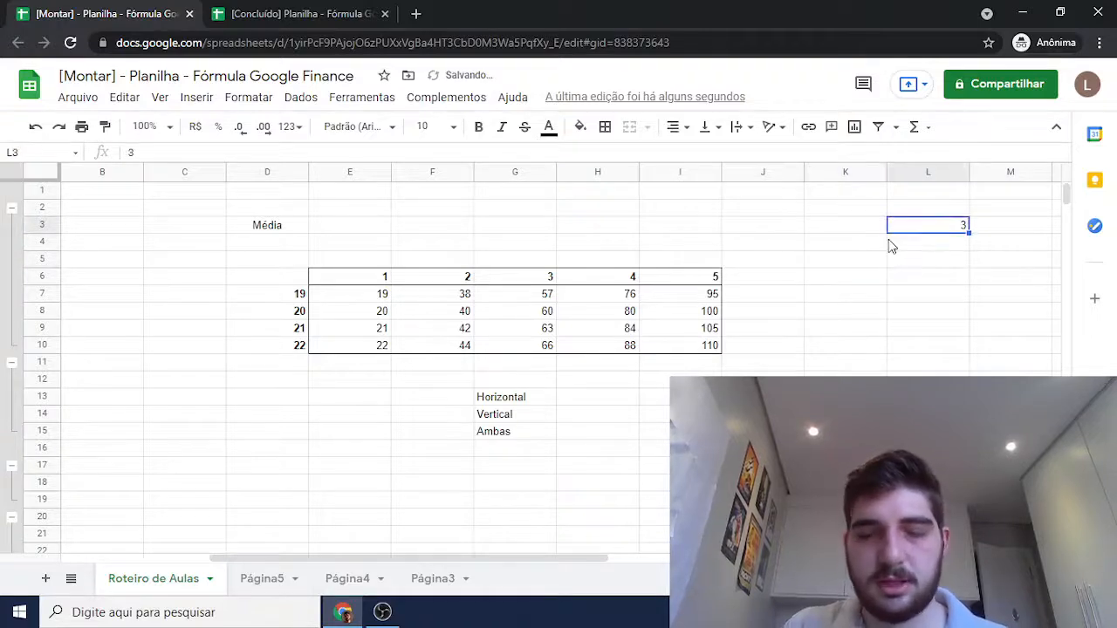
Enter the formula =I7*L3 in J7 to multiply the last table column by the value in L3.
key("Down")
key("Left")
key("Down")
key("Down")
key("Left")
key("Down")
type("=")
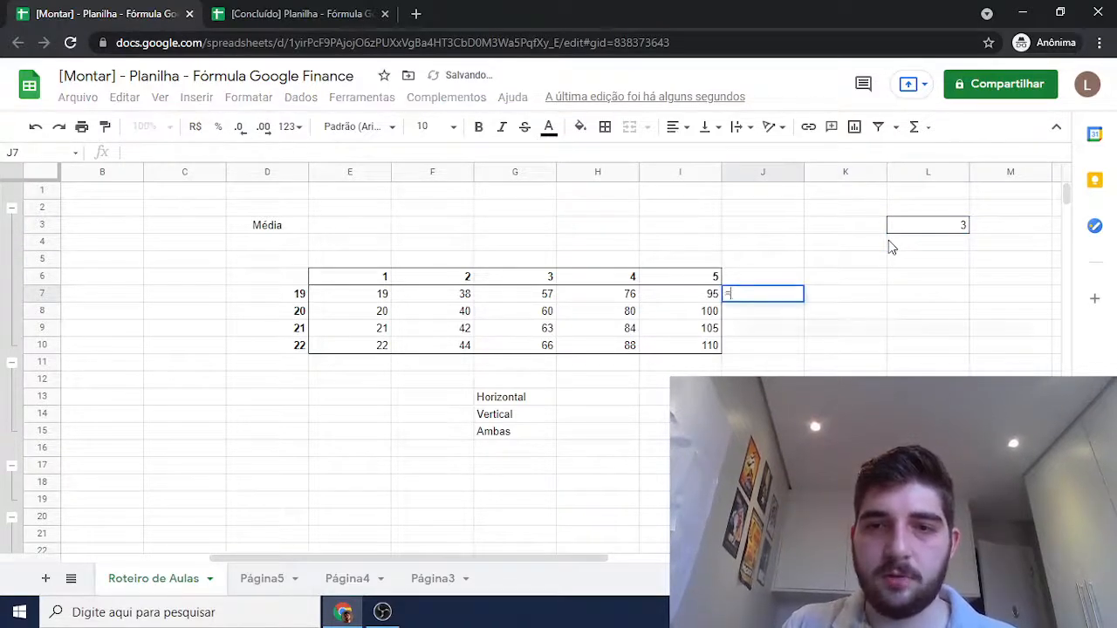
type("I7*")
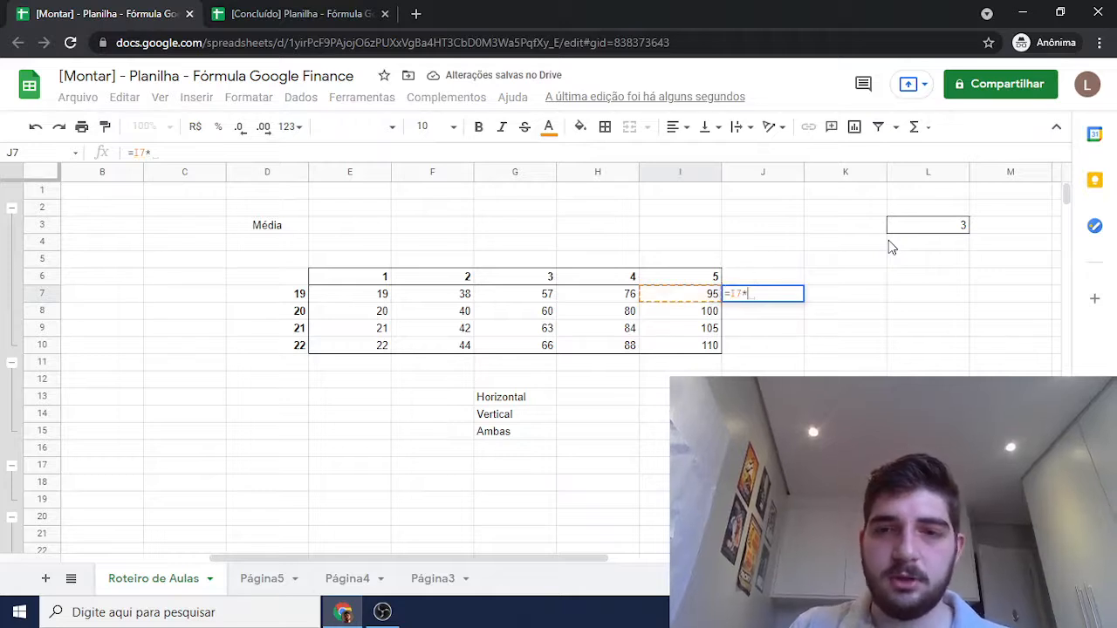
left_click(918, 228)
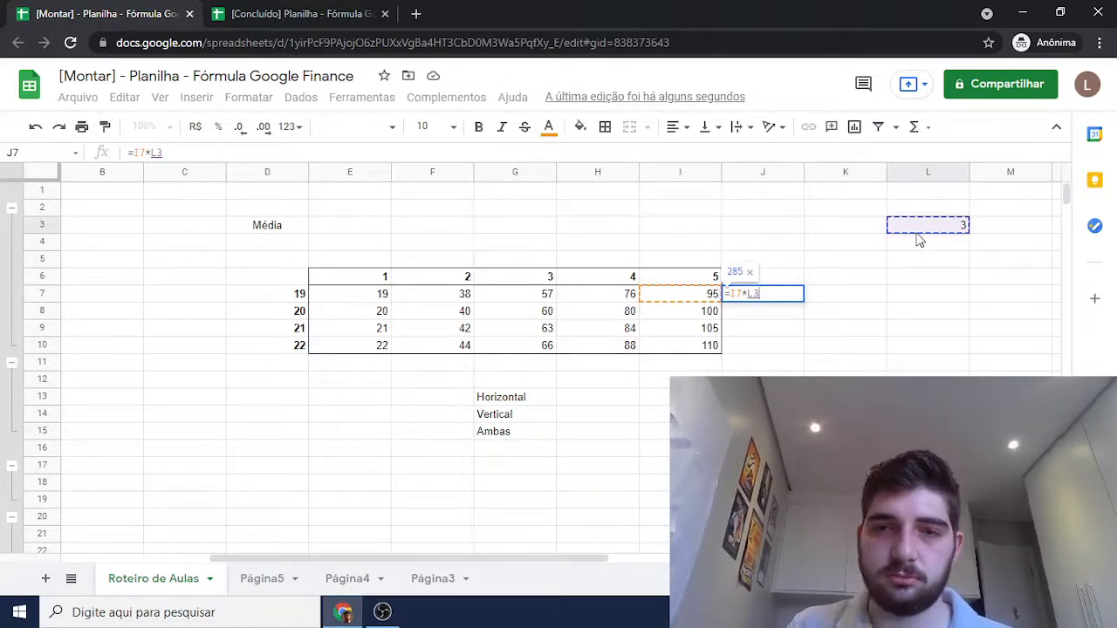
key("Return")
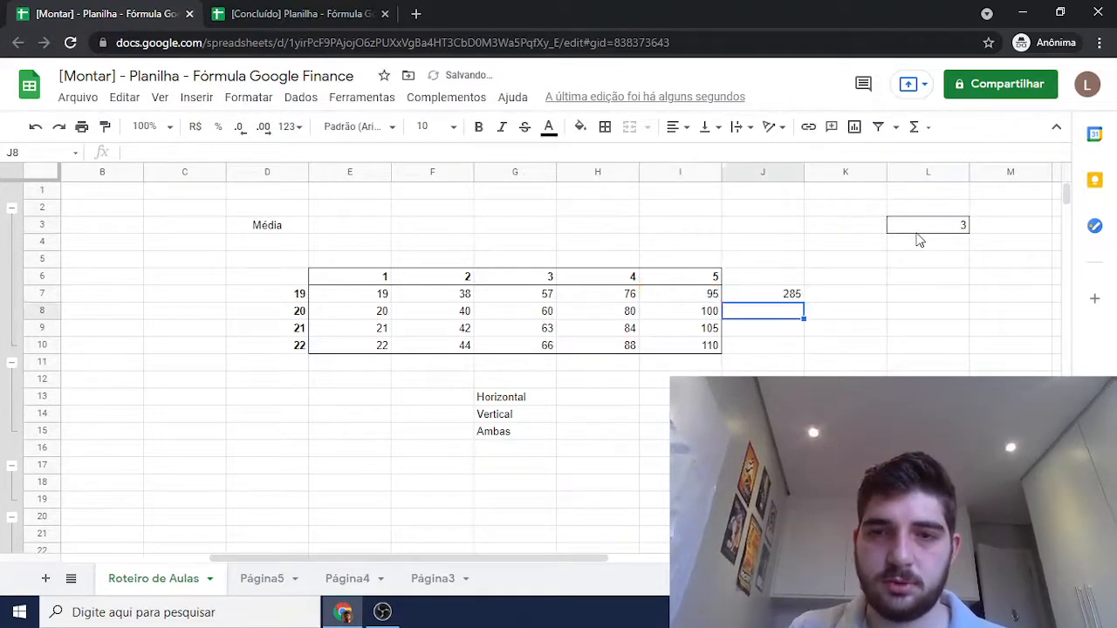
Label the new column in J6 as "5 vezes 3".
key("Up")
key("Up")
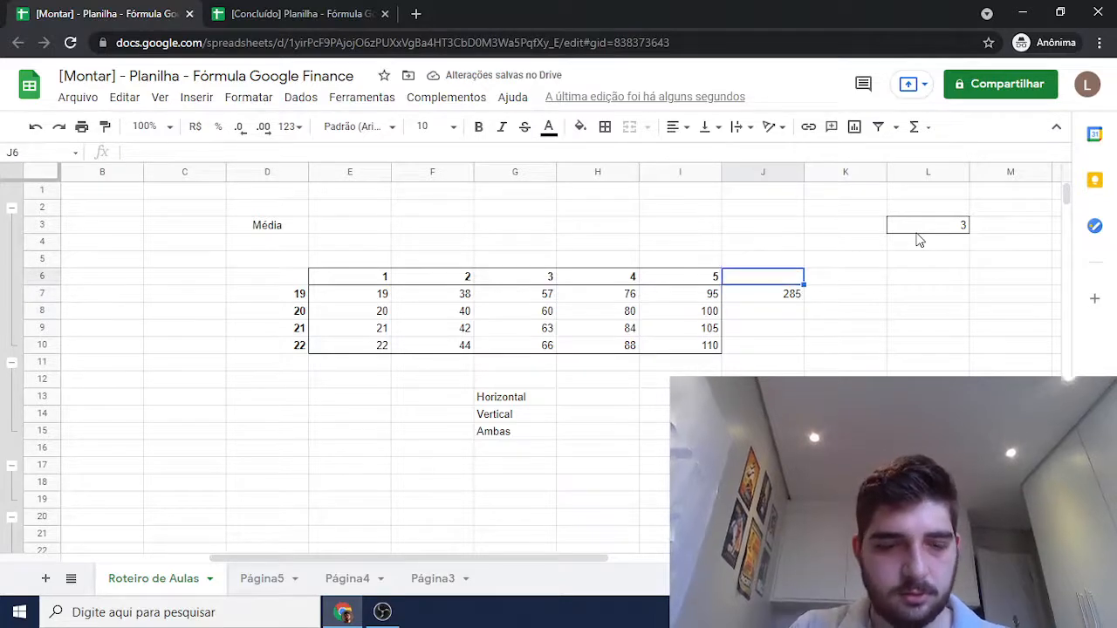
type("5 vezes 4")
key("Return")
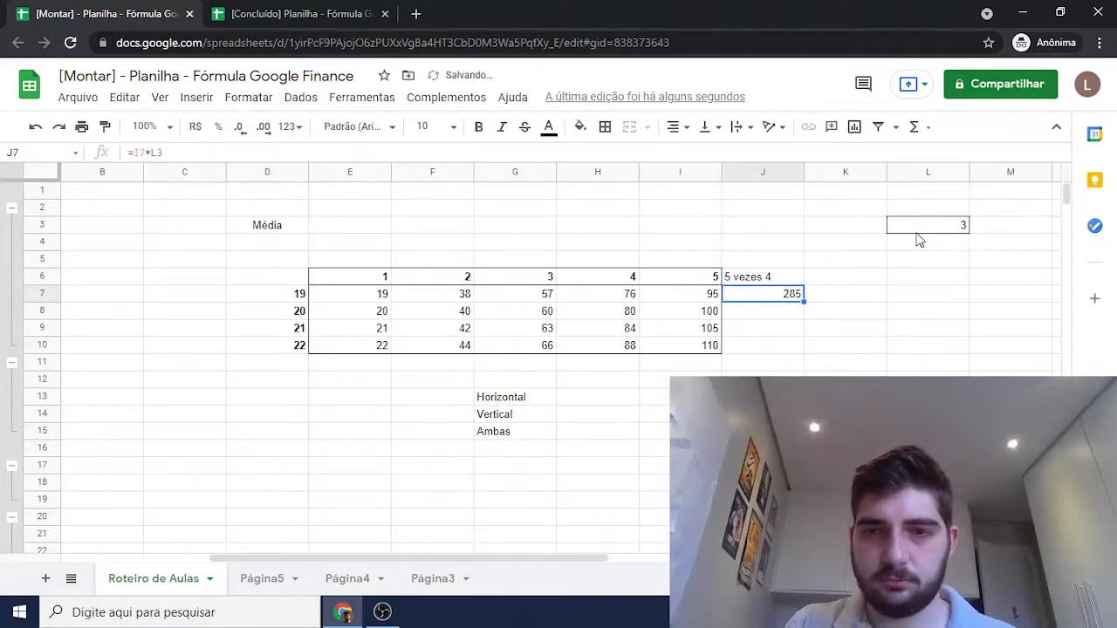
key("Up")
key("F2")
key("BackSpace")
type("3")
key("Return")
key("Up")
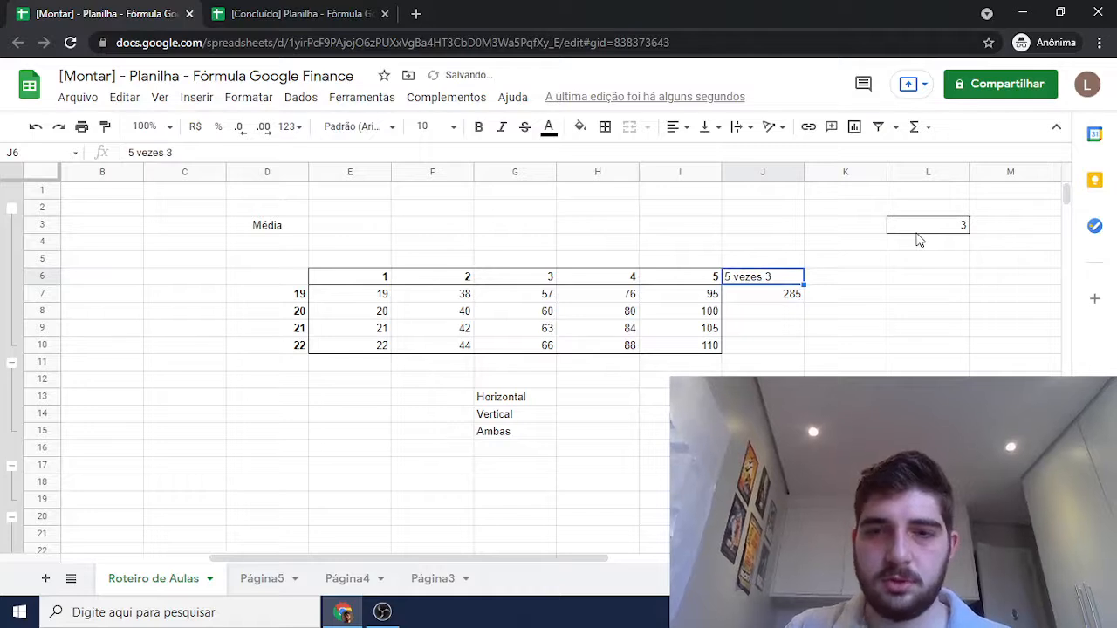
Lock both the column and row of the L3 reference in J7 by changing the formula to =I7*$L$3.
key("Down")
double_click(783, 294)
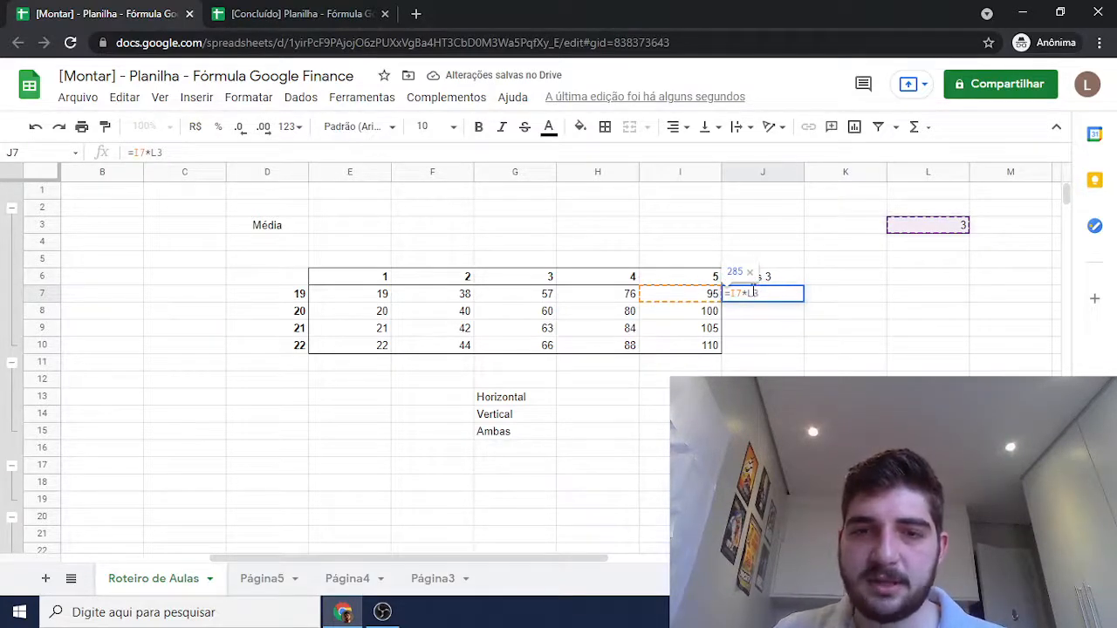
left_click(755, 294)
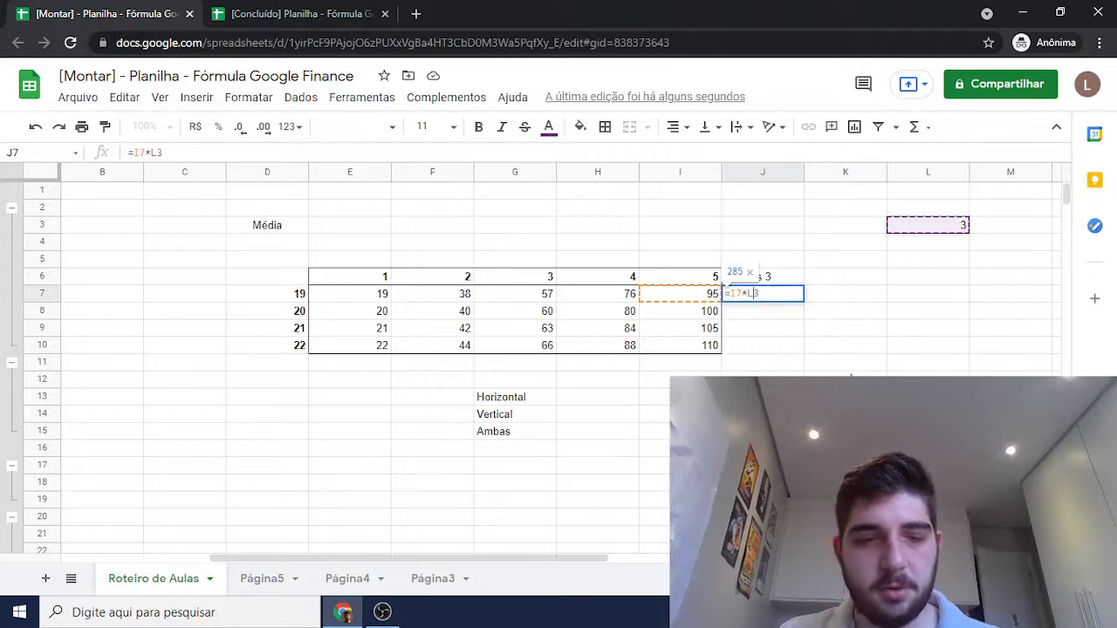
type("$")
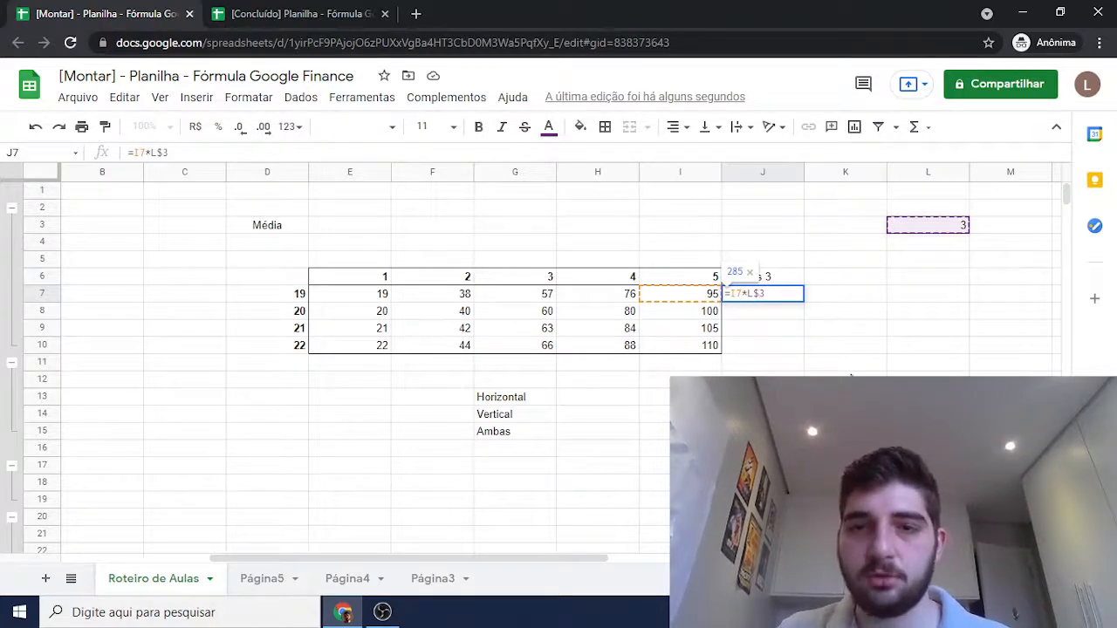
key("Left")
key("Left")
type("$")
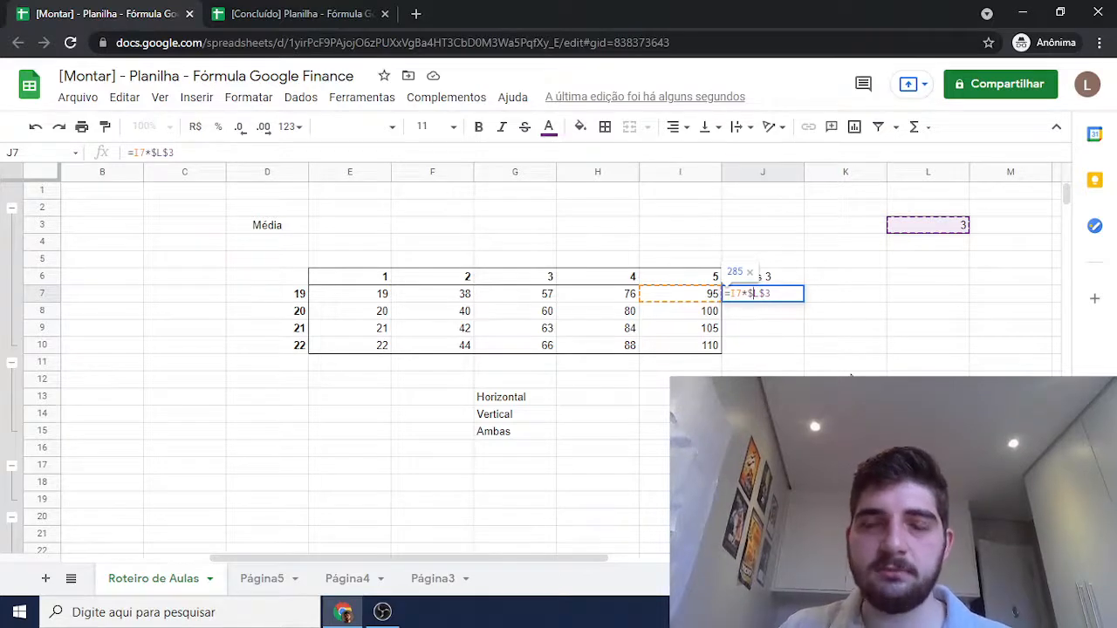
key("Return")
Fill the J7 formula down to J10 and check the references in J10.
left_click(792, 293)
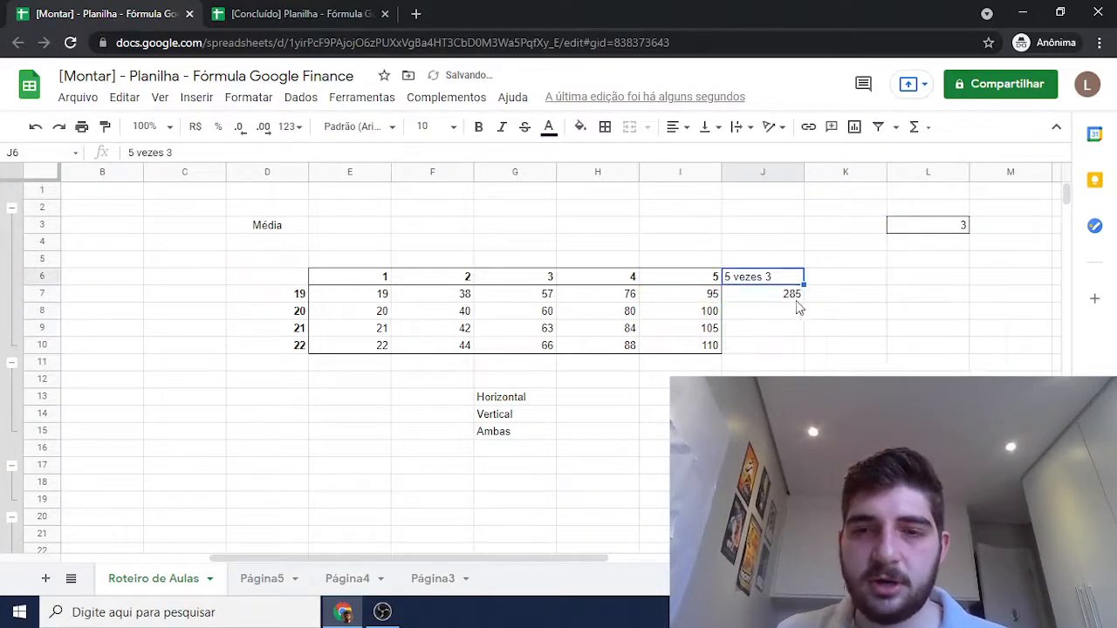
left_click_drag(803, 301, 794, 347)
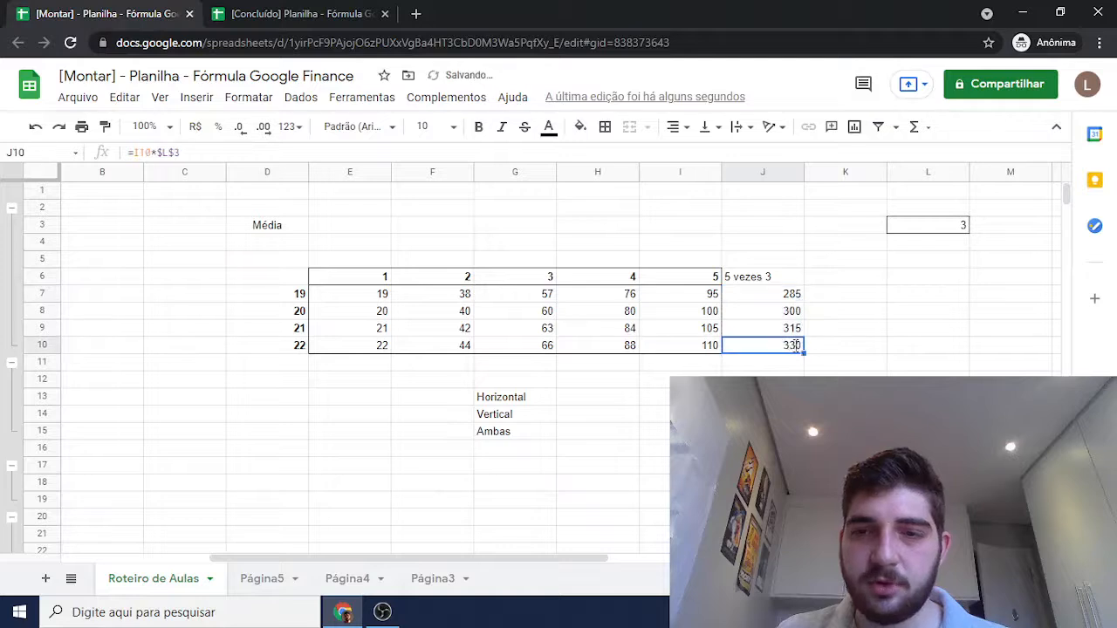
double_click(790, 346)
left_click(844, 396)
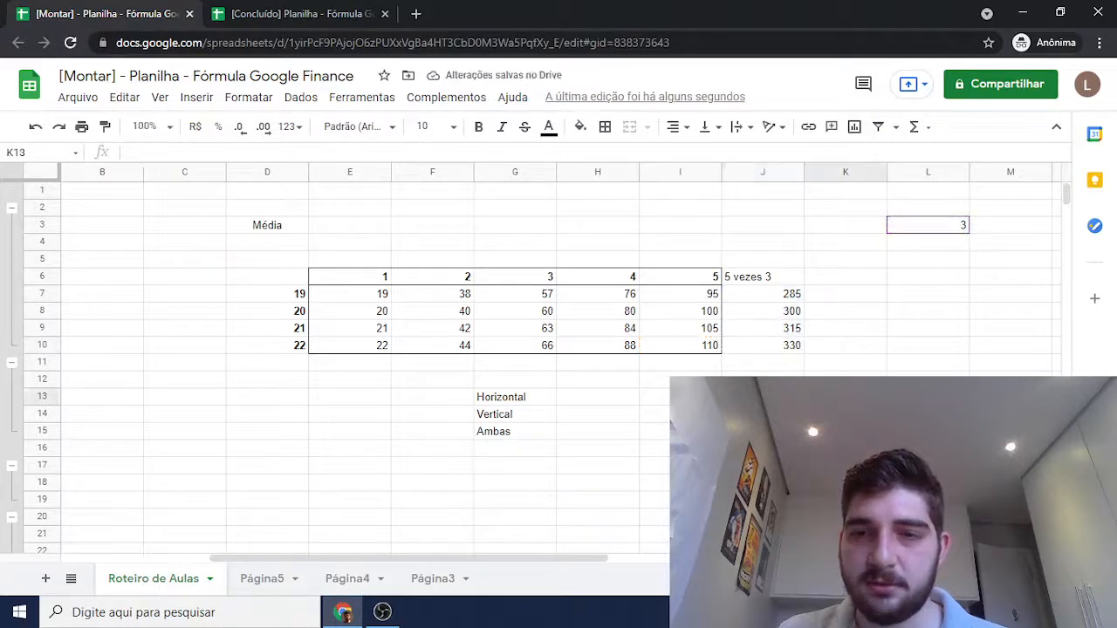
Try filling the J10 formula across to L10, check the locked reference in L10, and undo the fill.
left_click(784, 354)
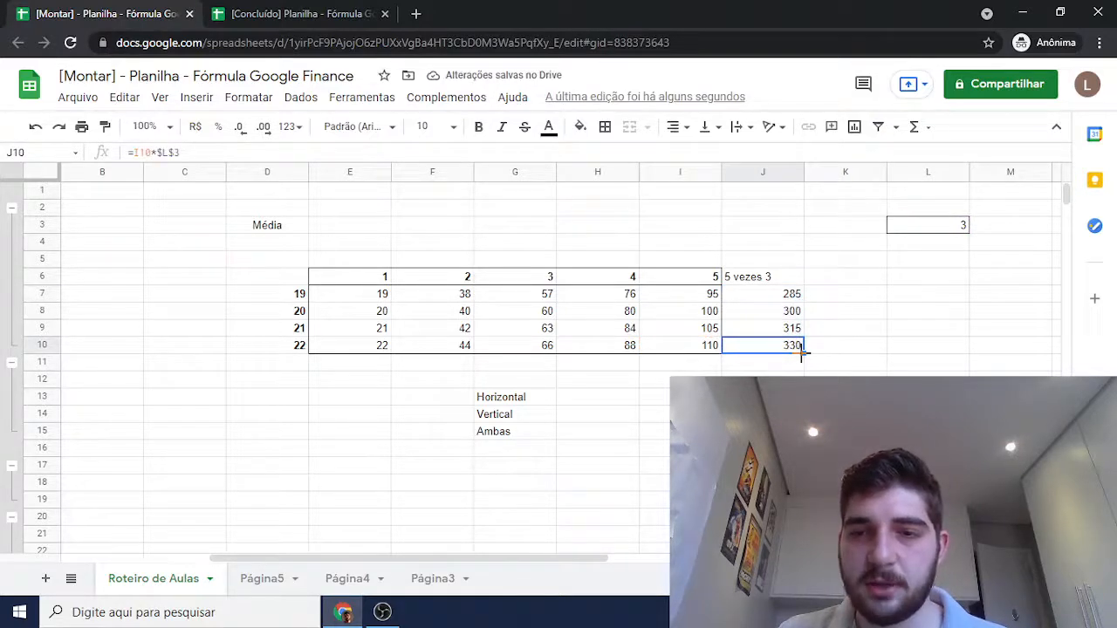
left_click_drag(803, 351, 963, 356)
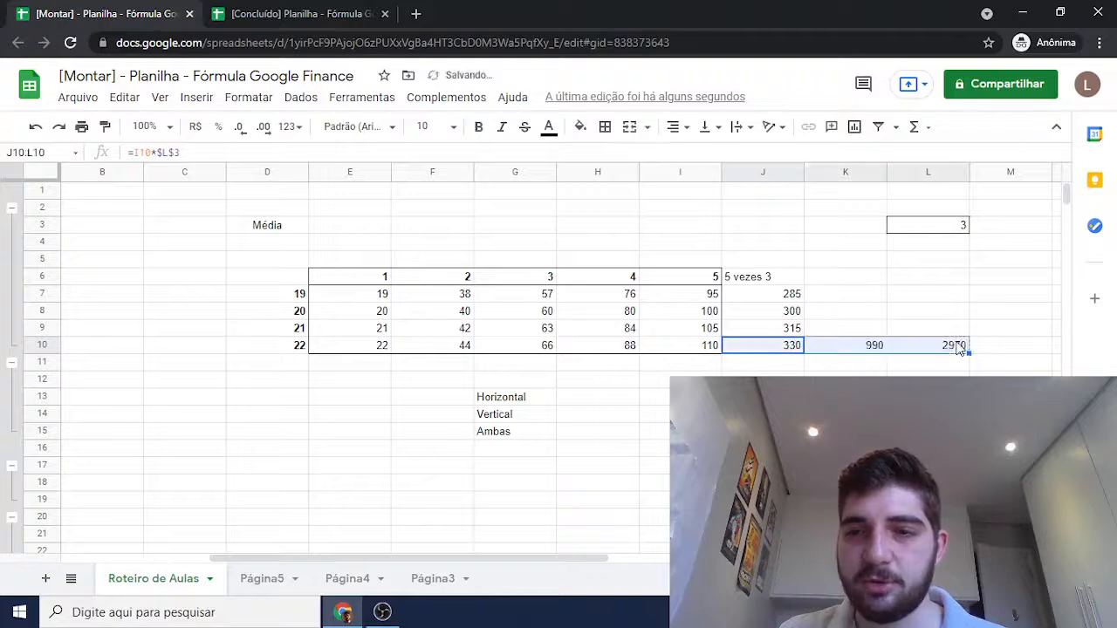
double_click(906, 347)
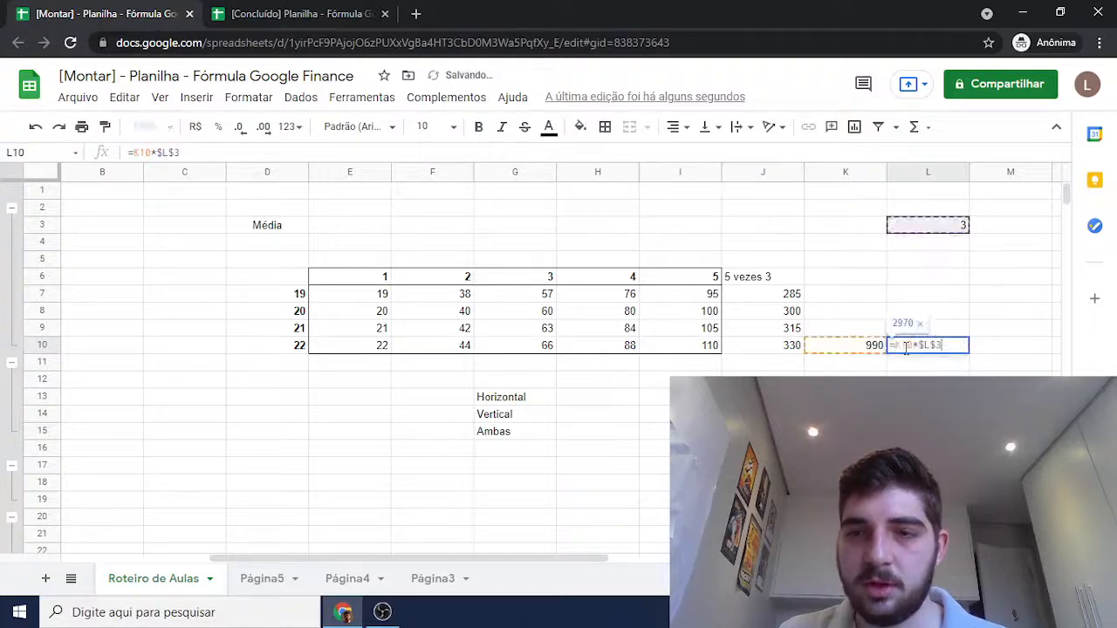
left_click(947, 259)
key("ctrl+z")
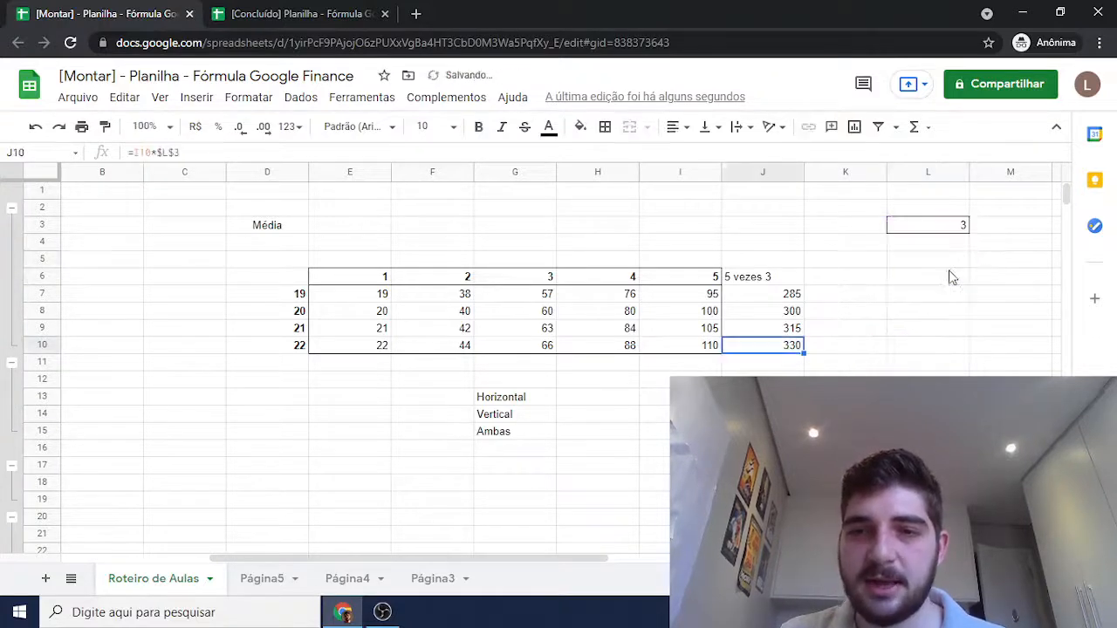
Enter the values 10, 20 and 30 down cells E20 to E22 as the row headings of a new table.
scroll(643, 372, "down", 3)
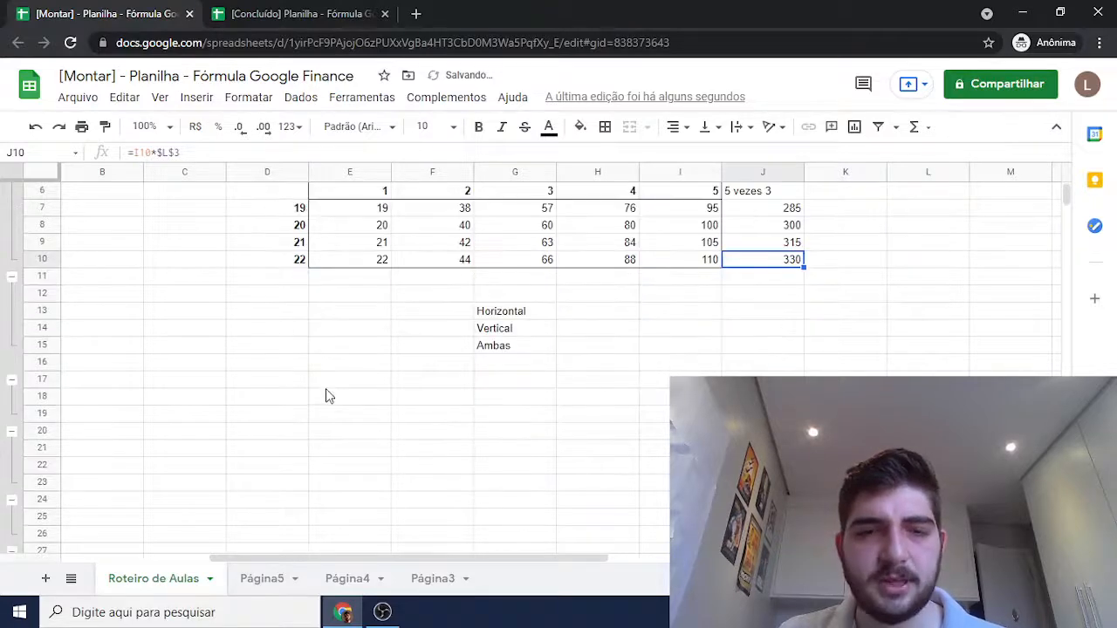
left_click(403, 368)
left_click(349, 398)
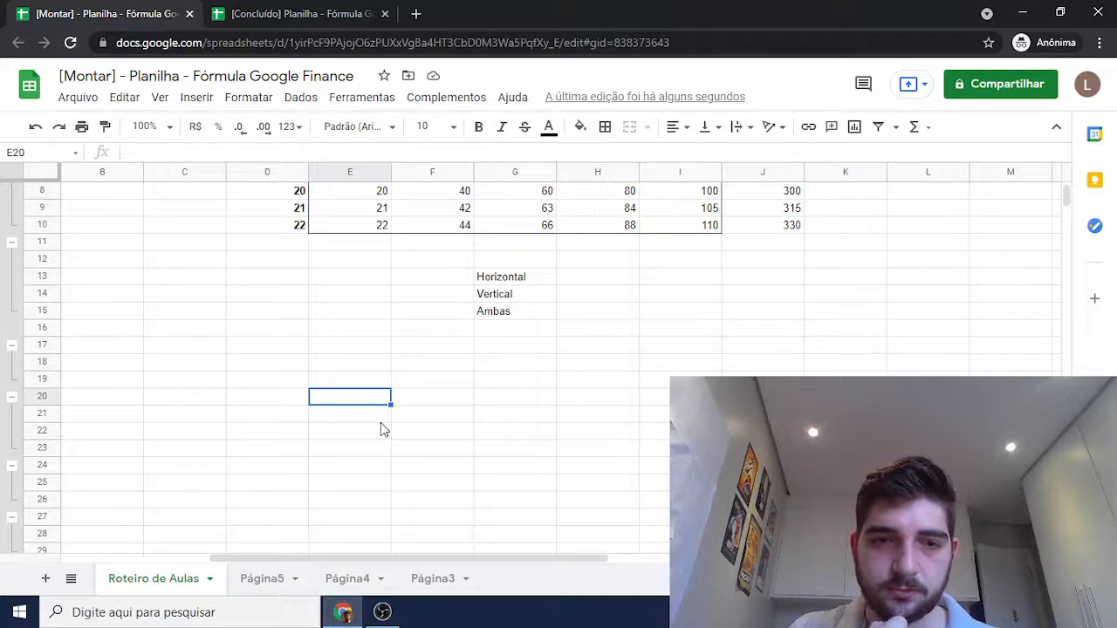
type("10")
key("Return")
type("20")
key("Return")
type("30")
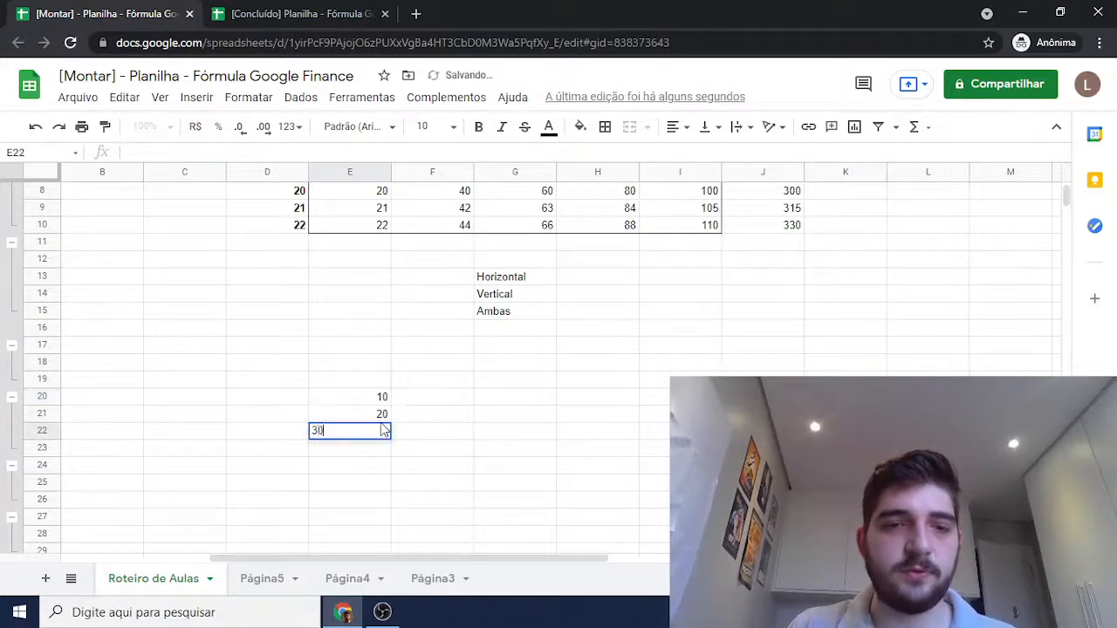
key("Return")
Enter the values 20, 30 and 40 across cells F19 to H19 as the column headings of the new table.
key("Up")
key("Up")
key("Up")
key("Right")
key("Up")
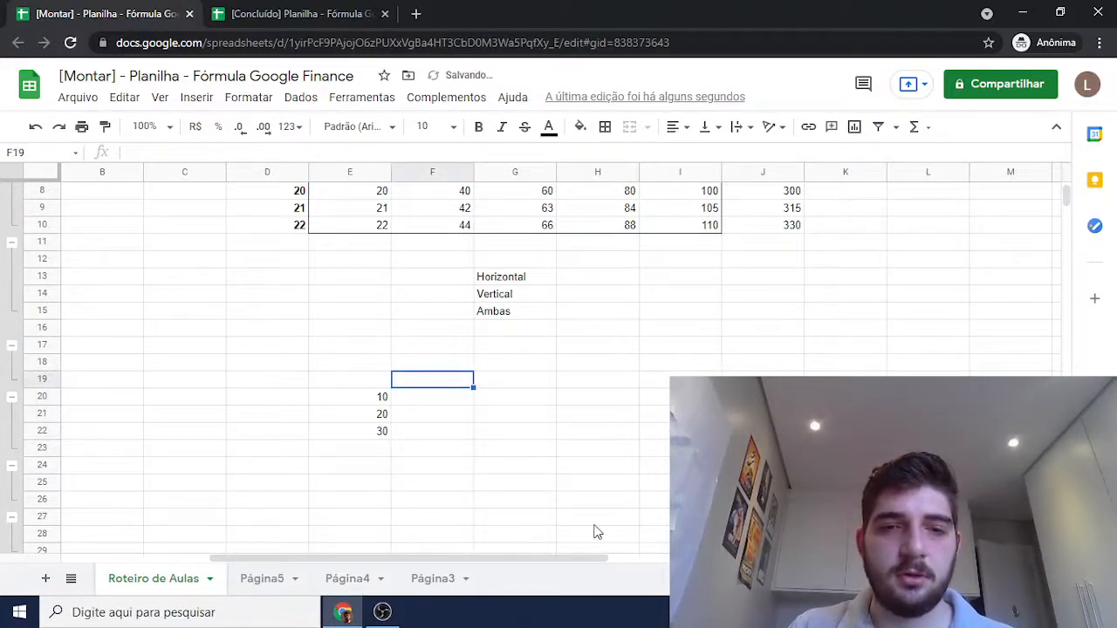
type("20")
key("Right")
type("30")
key("Return")
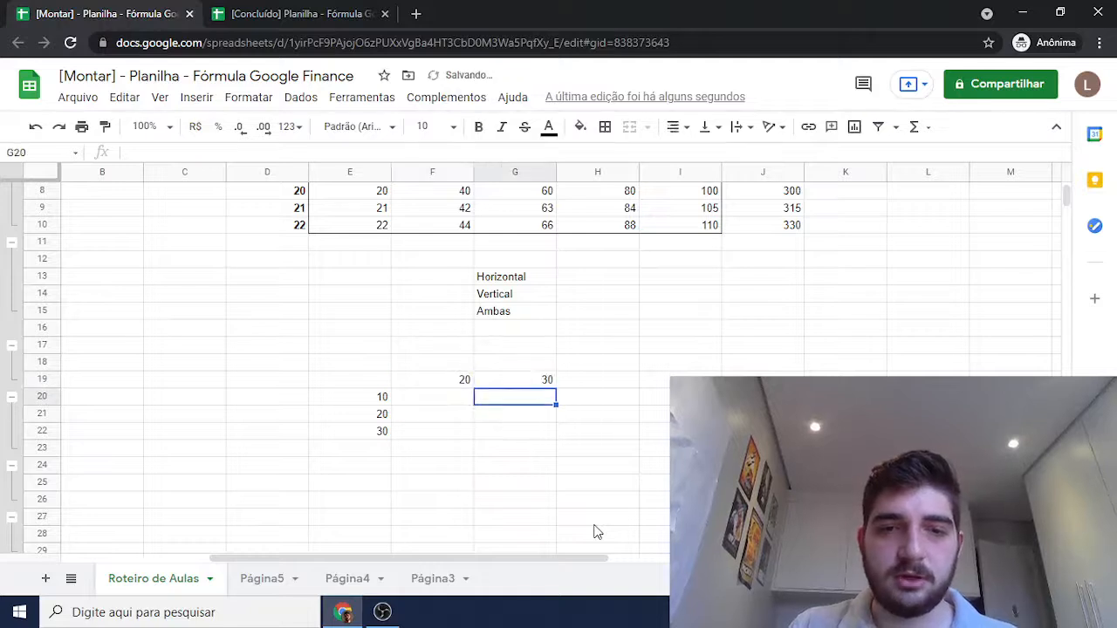
key("Right")
key("Up")
type("40")
key("Return")
key("Up")
key("Up")
key("Up")
key("Up")
key("Up")
key("Up")
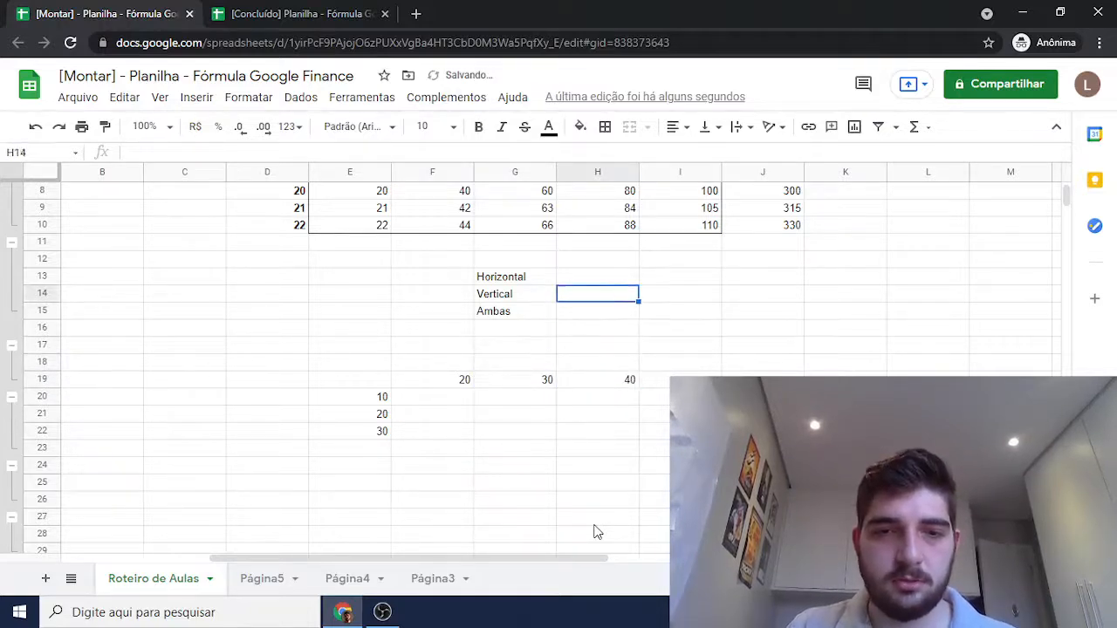
key("Up")
key("Up")
key("Up")
key("Up")
key("Up")
key("Up")
key("Up")
key("Up")
key("Left")
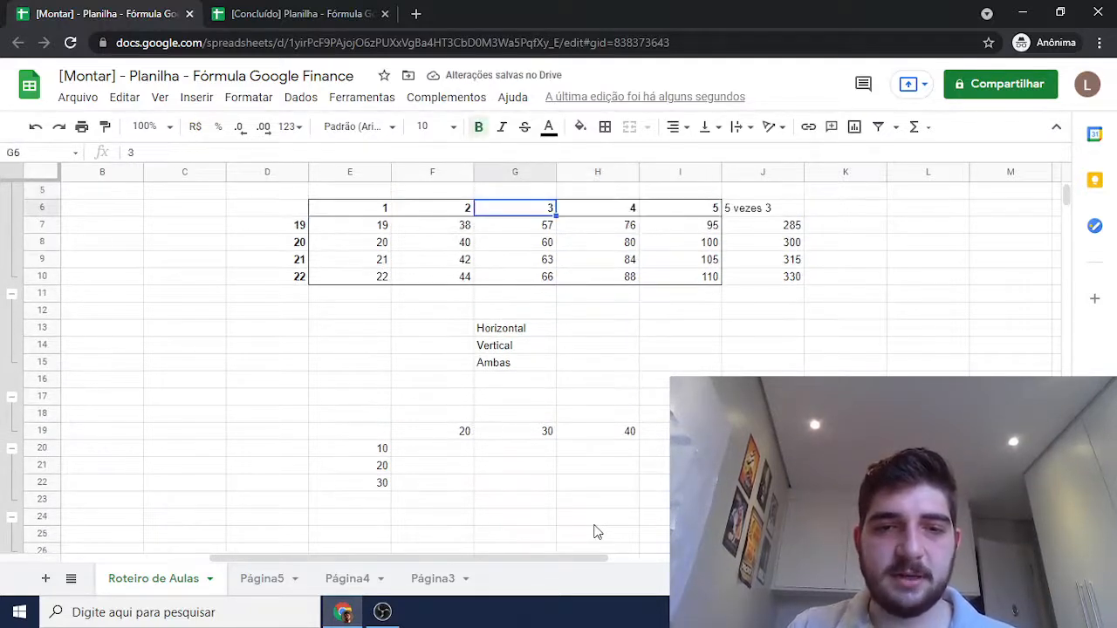
Start a formula in F20 that multiplies the column heading F19 by the row heading E20.
key("Down")
key("Down")
key("Down")
key("Down")
key("Down")
key("Down")
key("Down")
key("Down")
key("Left")
key("Down")
key("Down")
key("Down")
key("Down")
key("Down")
key("Down")
type("-")
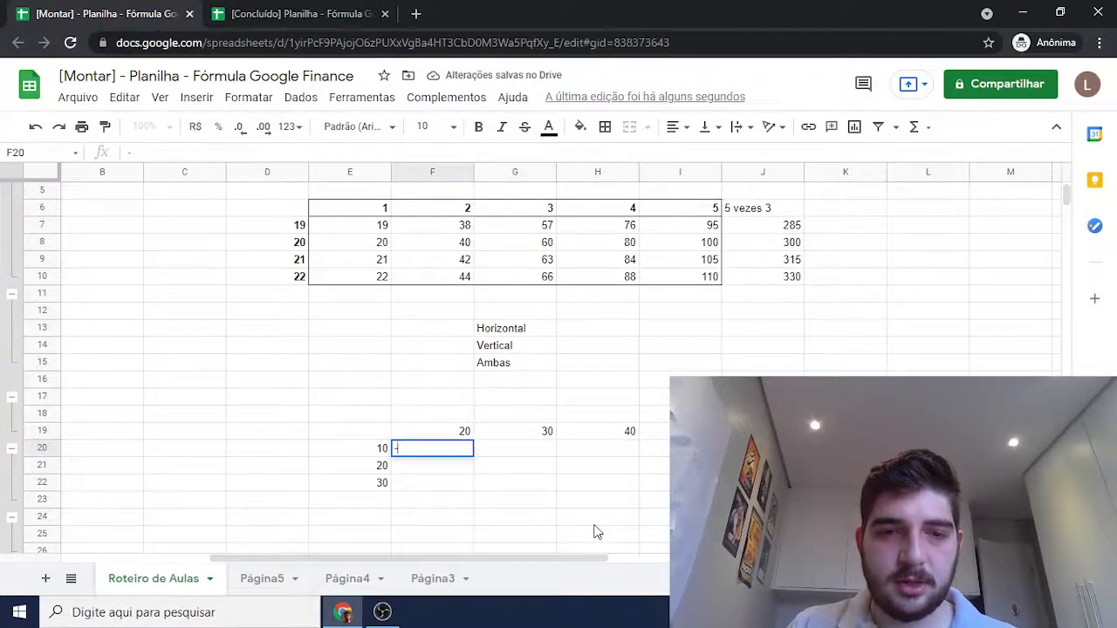
key("Up")
key("Down")
type("=")
key("Up")
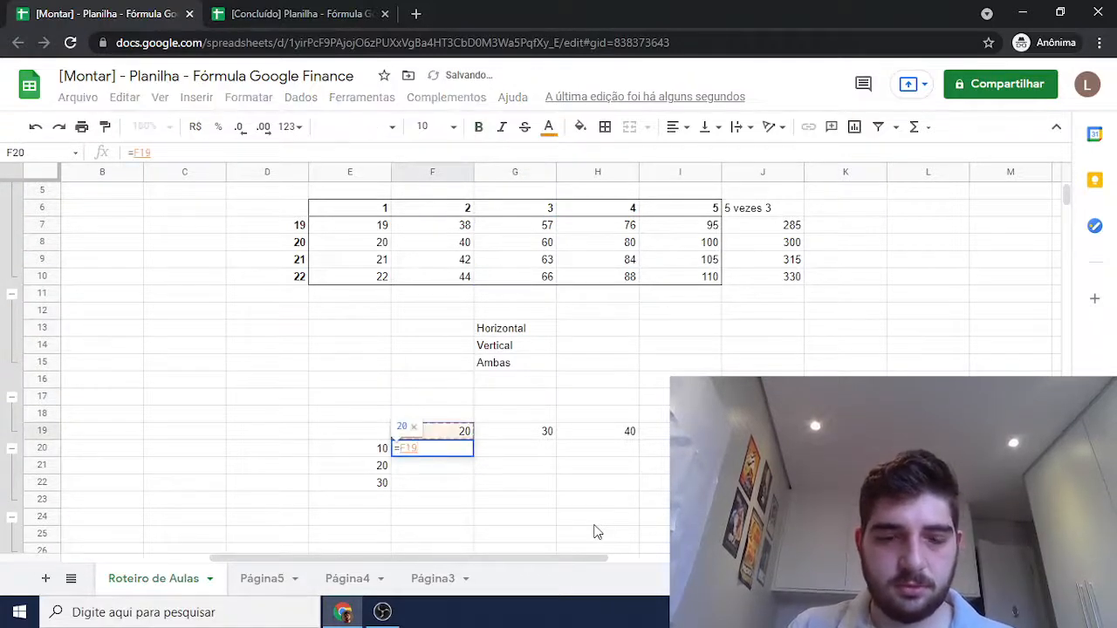
type("*")
key("Left")
Enclose the product in parentheses and divide it by L3, completing the F20 formula as =(F19*E20)/L3.
type(")")
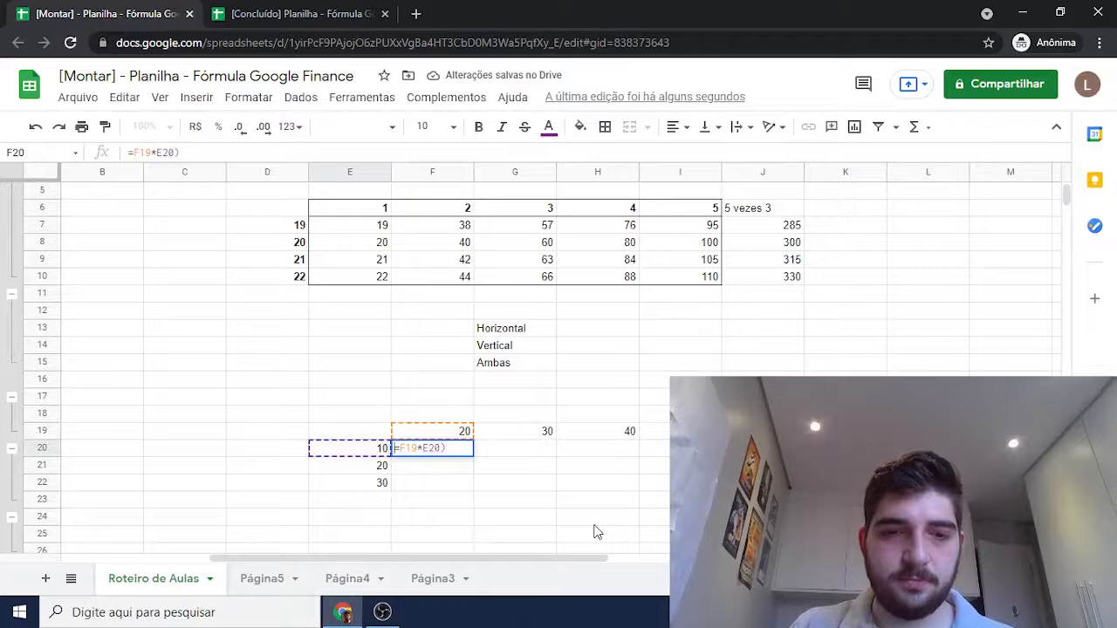
key("Left")
key("Left")
key("Left")
key("Left")
key("Left")
key("Left")
key("Left")
key("Left")
type("(")
key("End")
type("/")
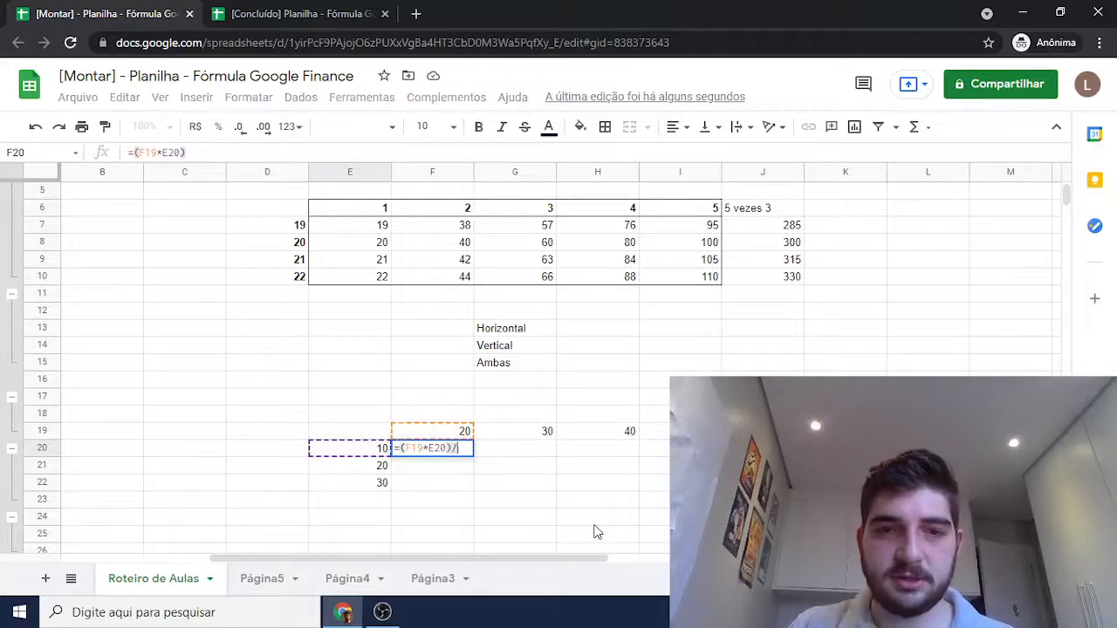
scroll(611, 486, "up", 2)
left_click(934, 227)
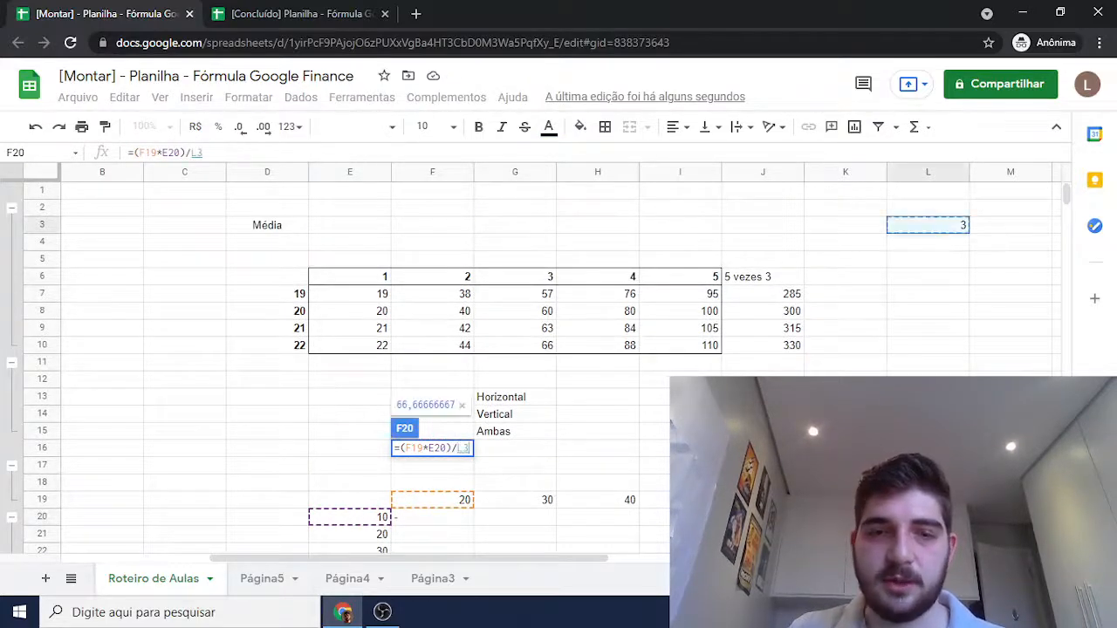
scroll(934, 226, "down", 2)
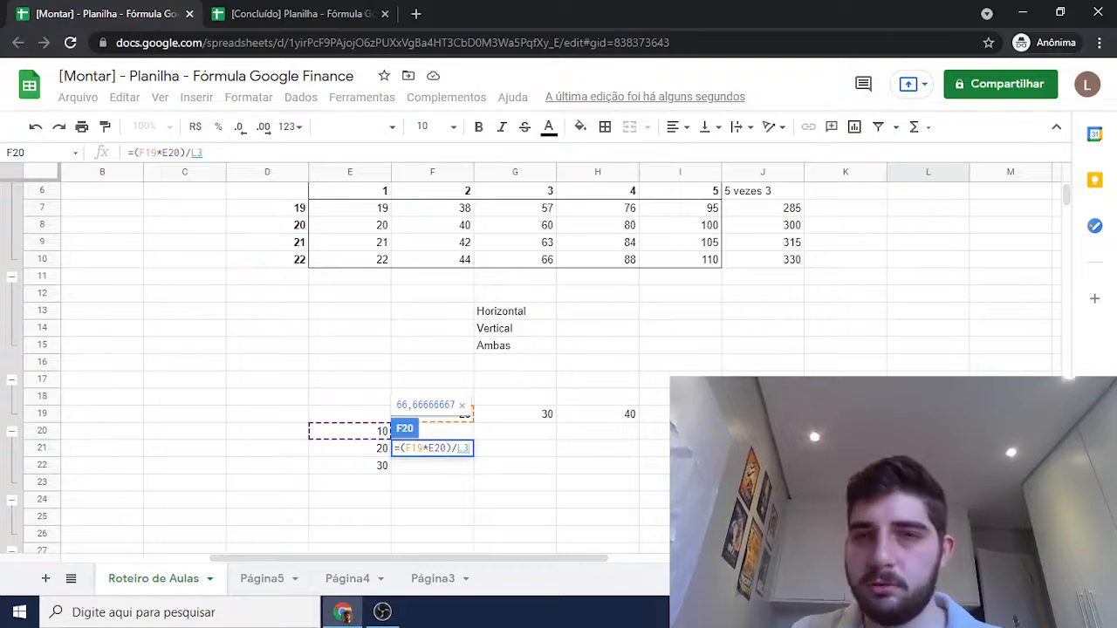
key("Return")
key("Up")
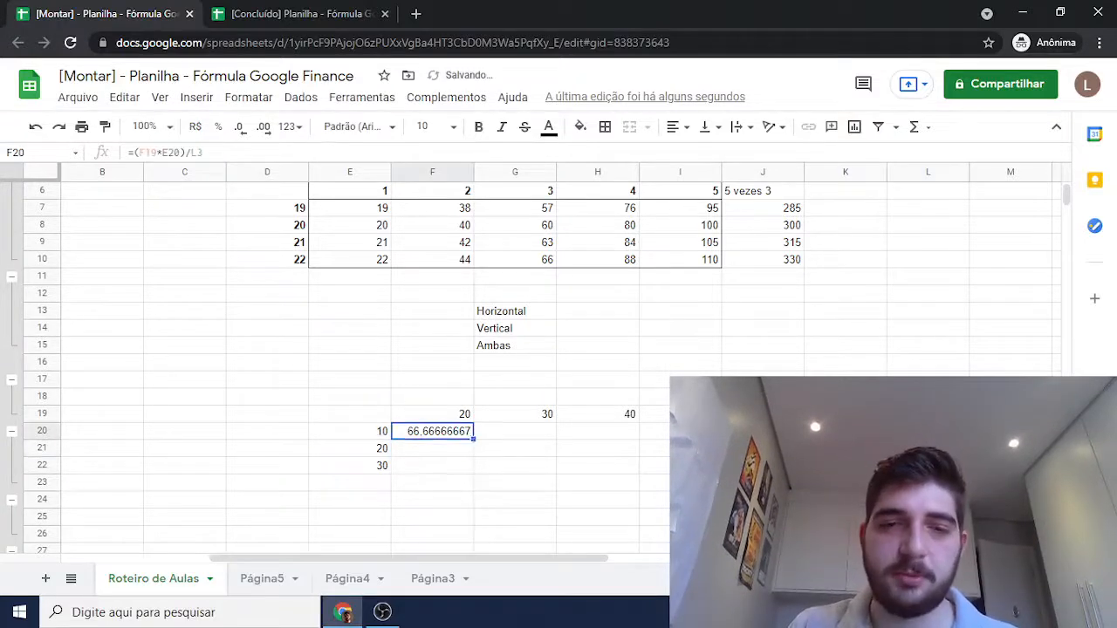
Lock row 19 and column E in the F20 formula, making it =(F$19*$E20)/L3.
key("F2")
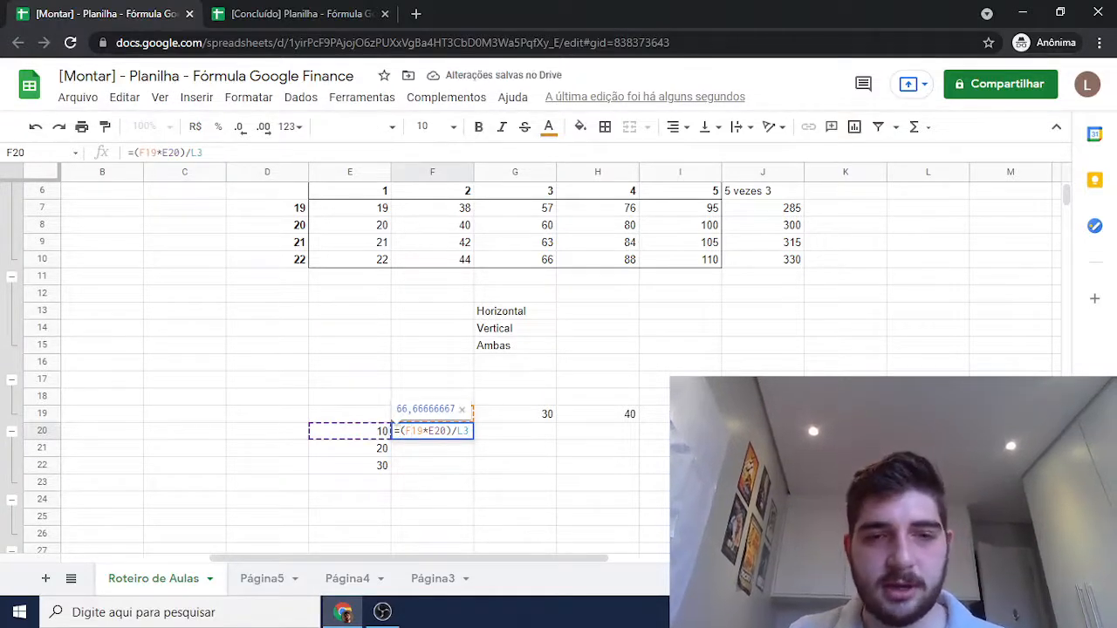
left_click(412, 431)
left_click(428, 431)
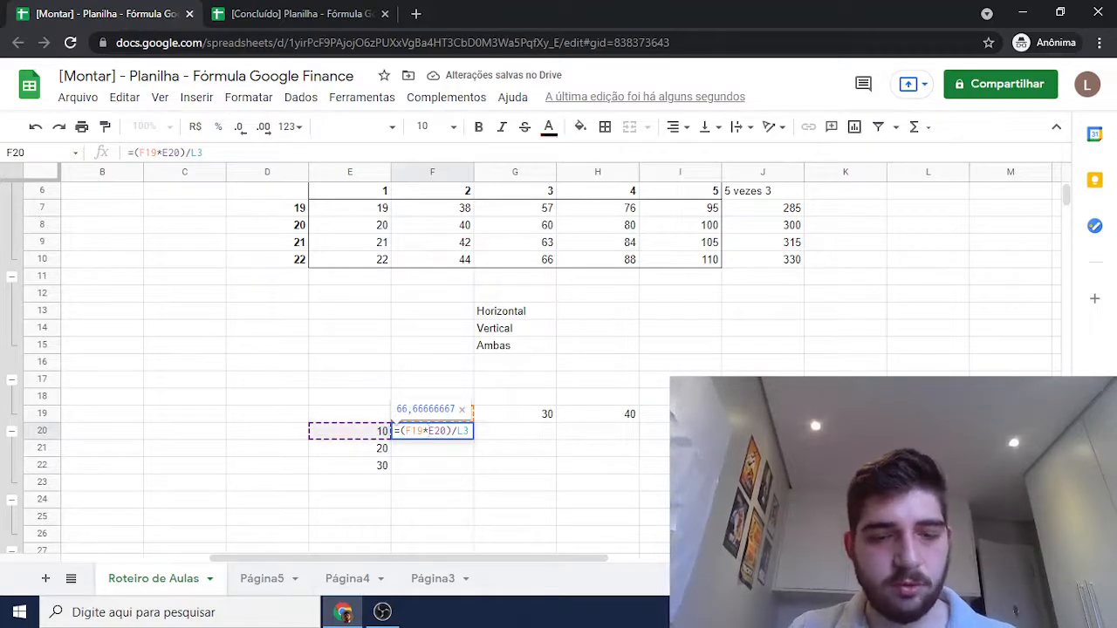
type("$")
left_click(412, 431)
type("$")
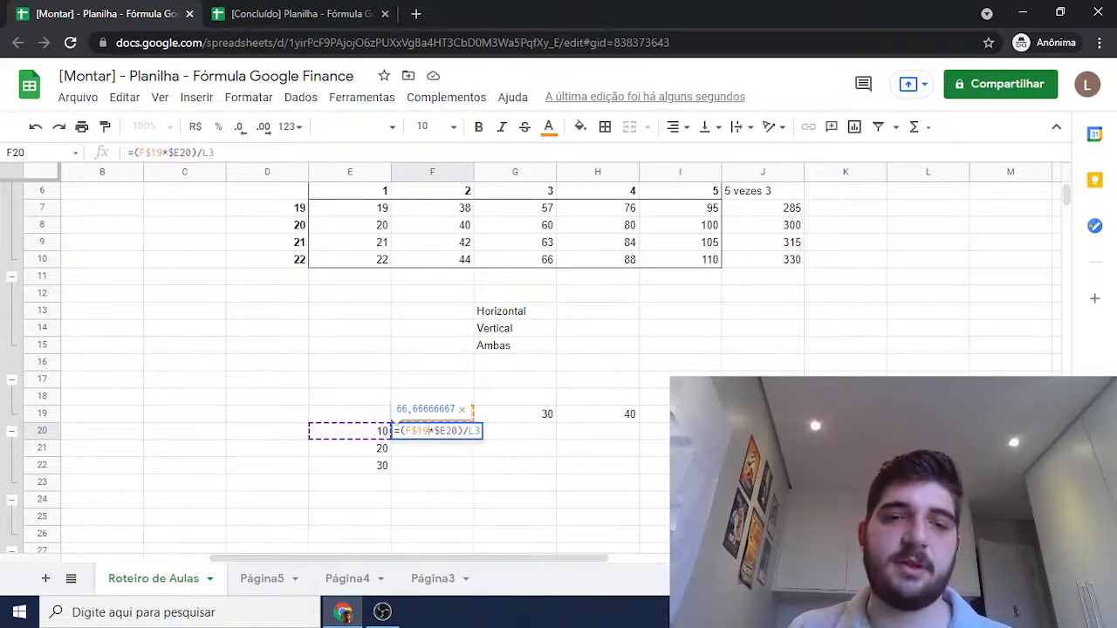
key("Return")
key("Up")
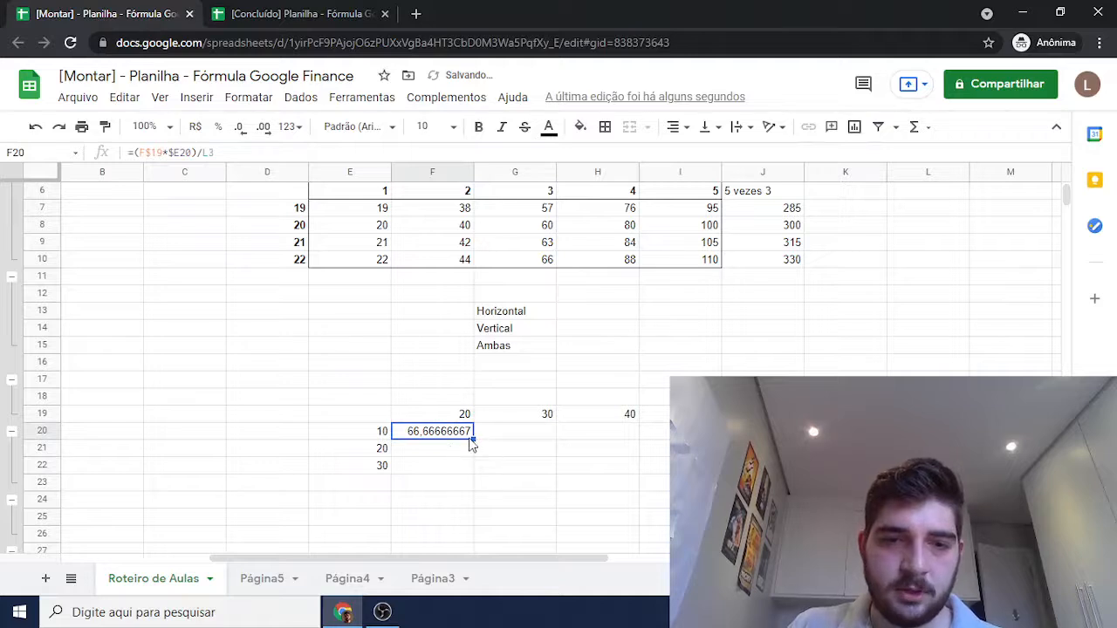
Try filling the F20 formula across the table to H22 and check which divisor cell G21 refers to.
left_click_drag(474, 438, 601, 485)
left_click(469, 470)
left_click(528, 465)
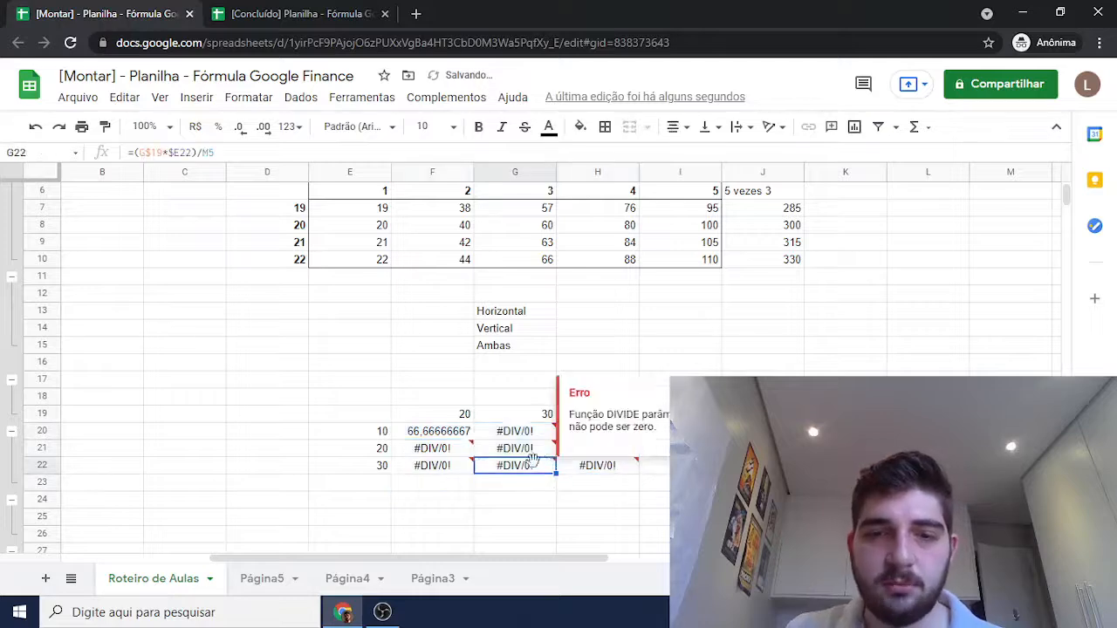
double_click(524, 448)
scroll(933, 288, "up", 2)
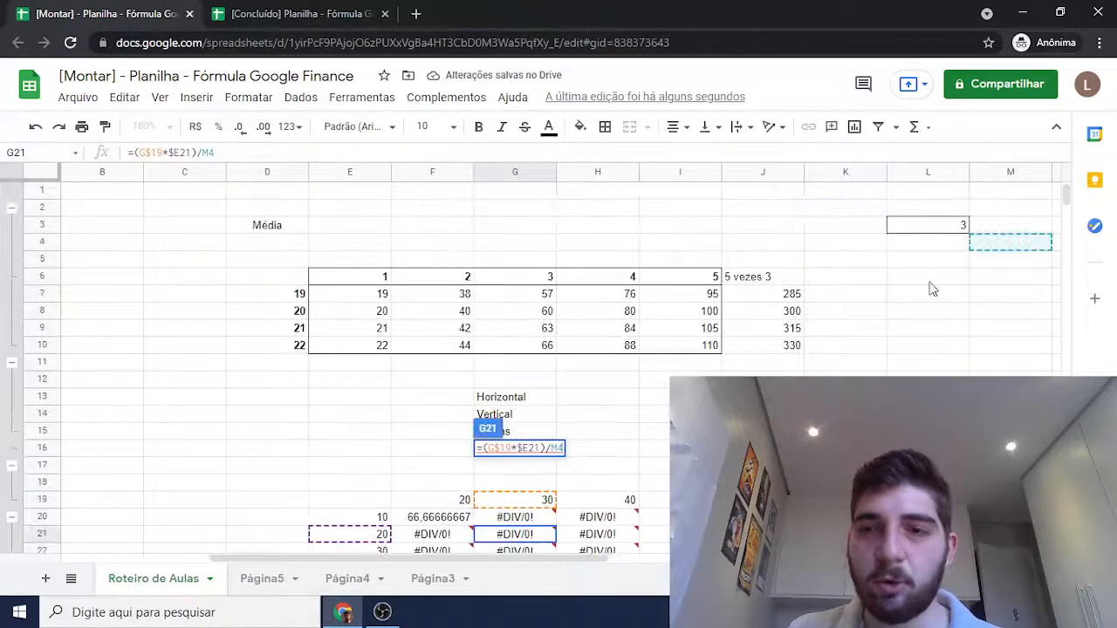
scroll(952, 317, "down", 2)
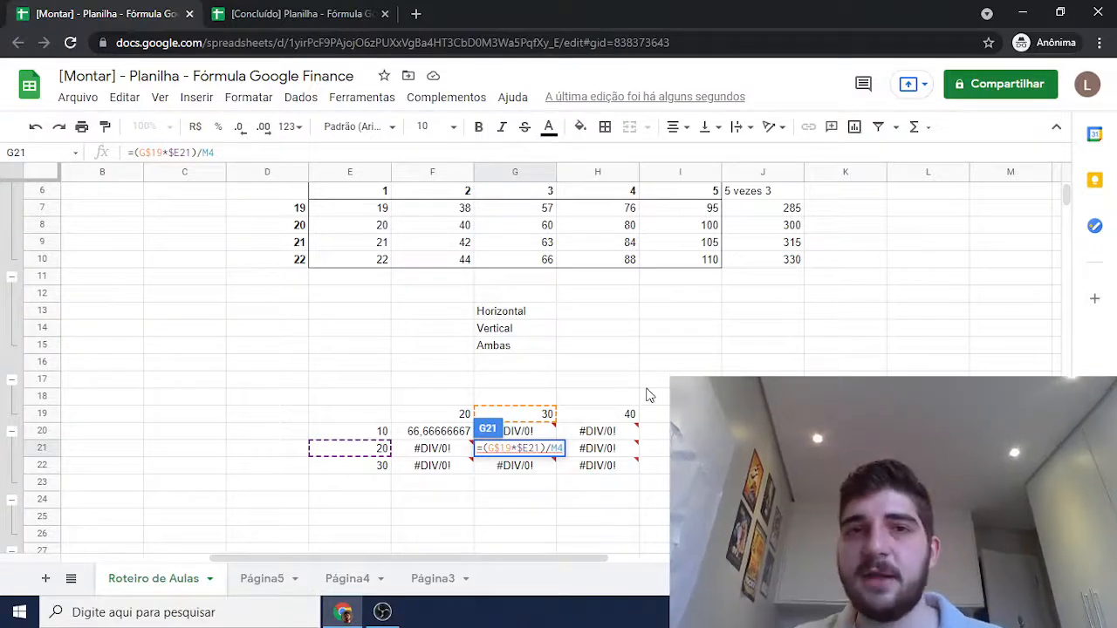
left_click(406, 215)
Lock both the column and row of the divisor in F20, making the formula =(F$19*$E20)/$L$3.
left_click(458, 431)
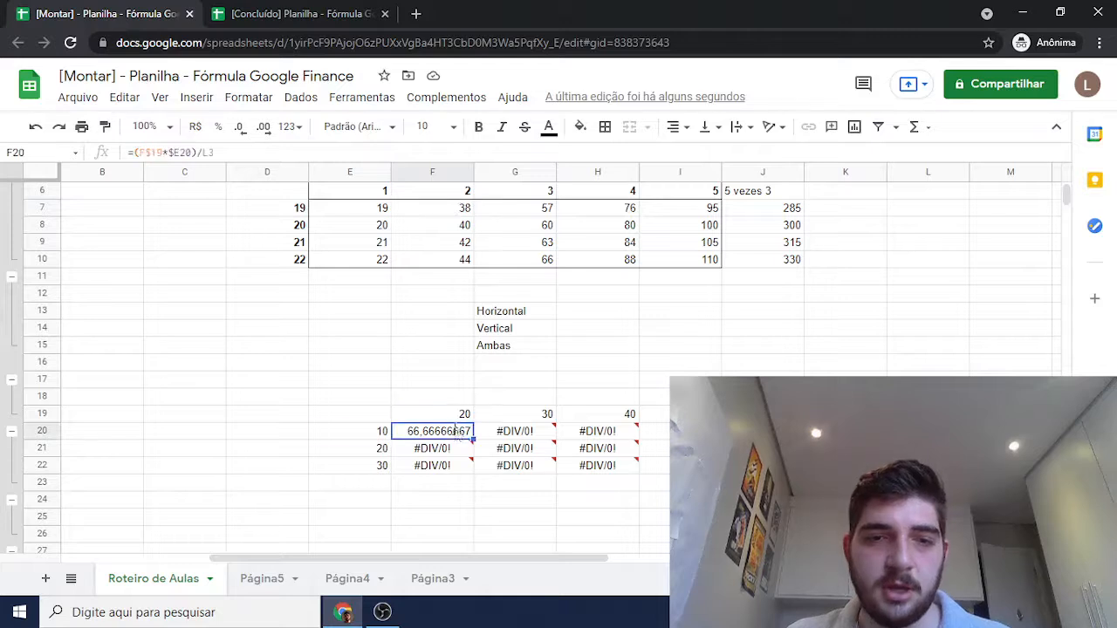
double_click(458, 431)
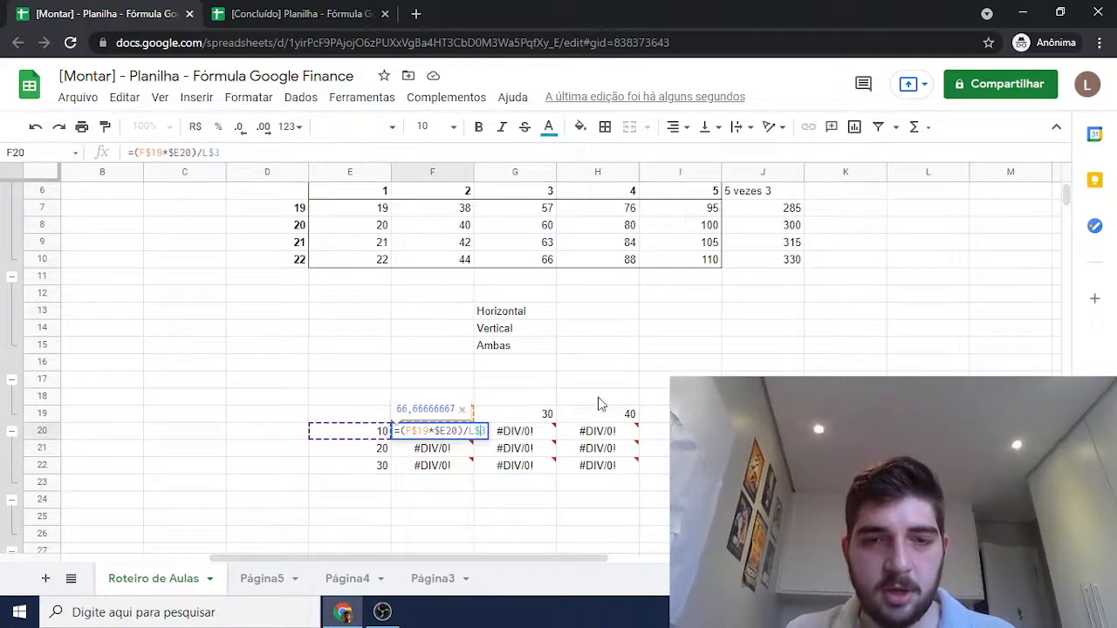
key("Left")
type("$")
key("Left")
key("Left")
type("$")
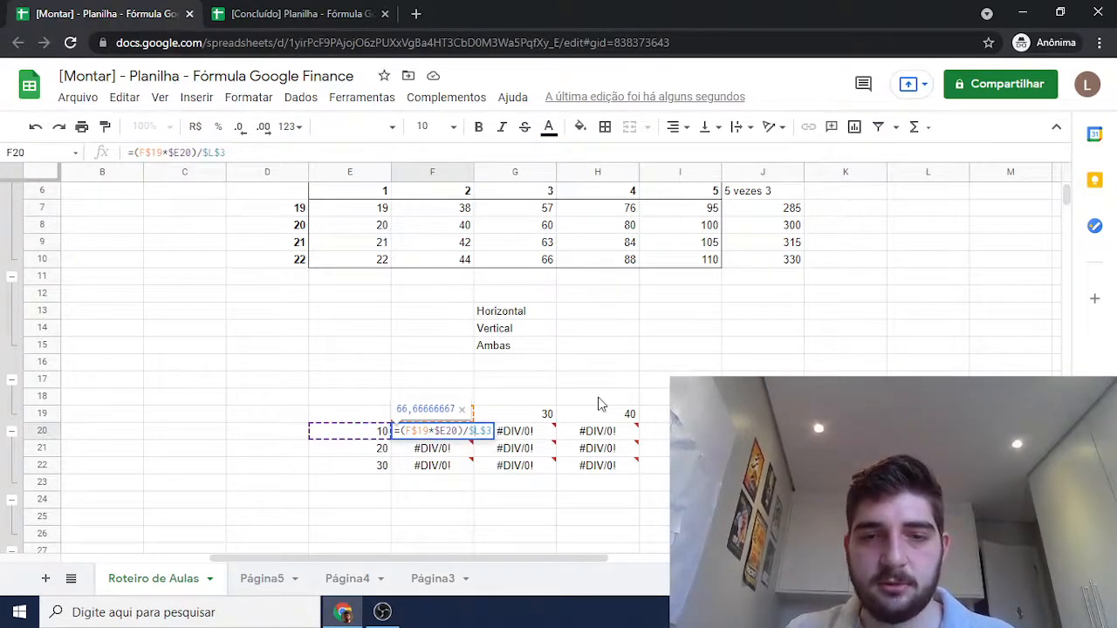
key("Return")
key("Up")
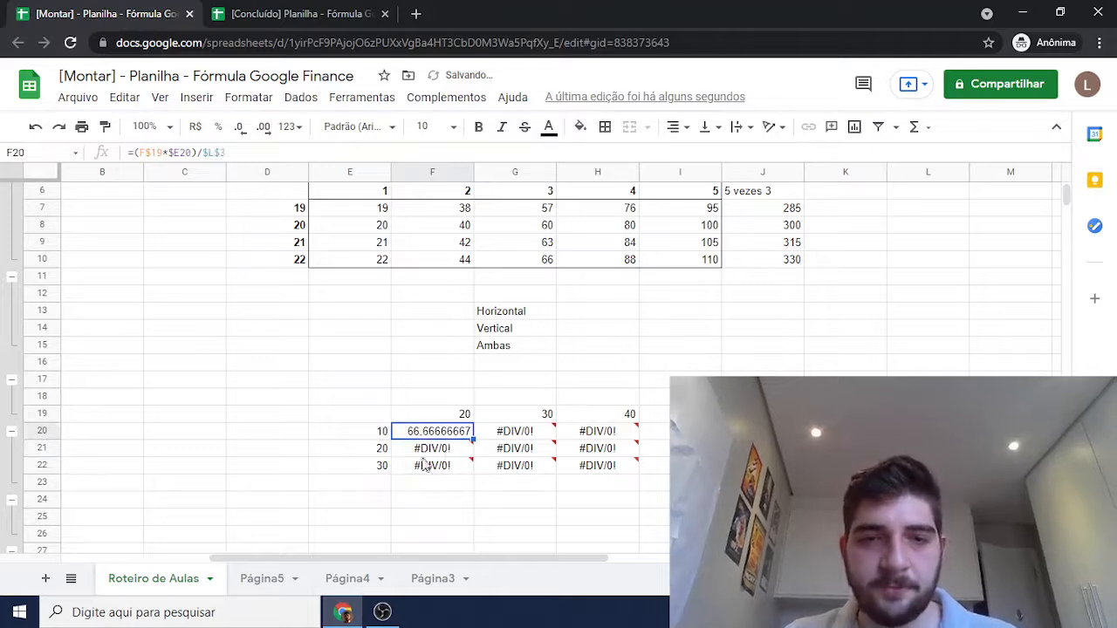
Fill the F20 formula down to F22 and across to column H, and check the references in H21.
left_click_drag(473, 439, 471, 471)
left_click_drag(474, 477, 611, 467)
left_click(597, 450)
double_click(597, 450)
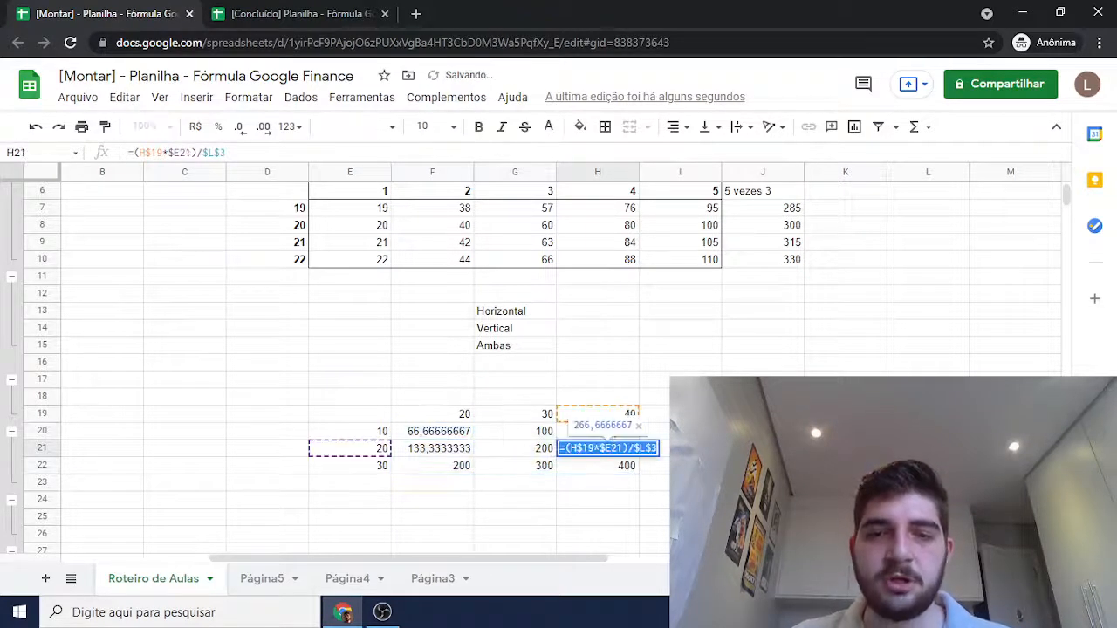
left_click(607, 449)
scroll(991, 355, "up", 2)
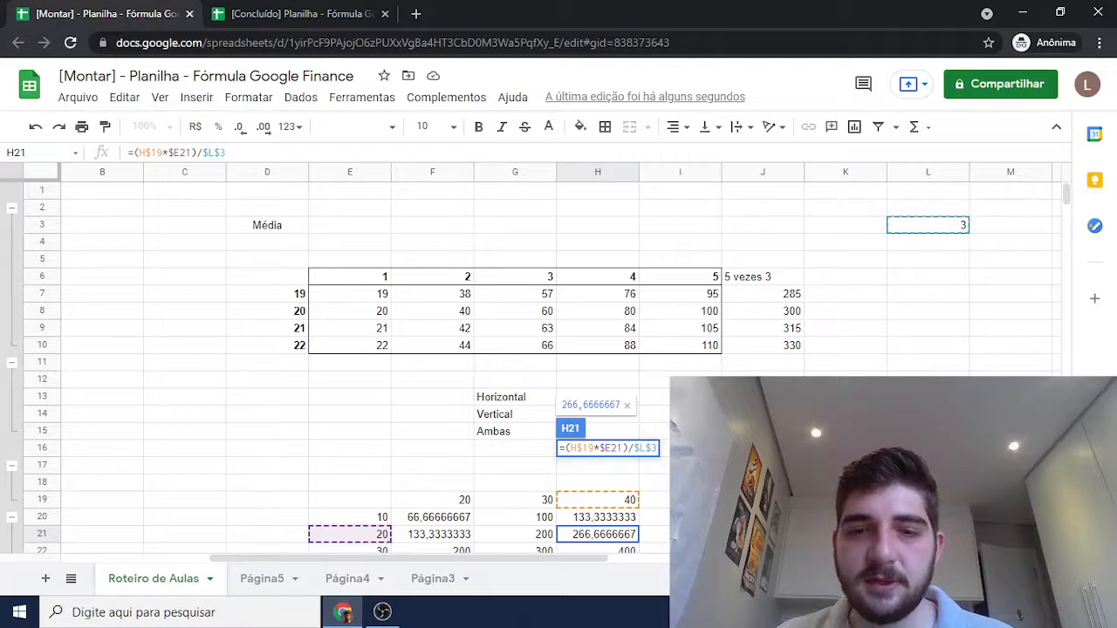
Check the locked references in the filled formulas of F21 and G21 against the divisor cell L3.
scroll(458, 461, "down", 1)
left_click(460, 452)
left_click(536, 448)
scroll(742, 324, "up", 1)
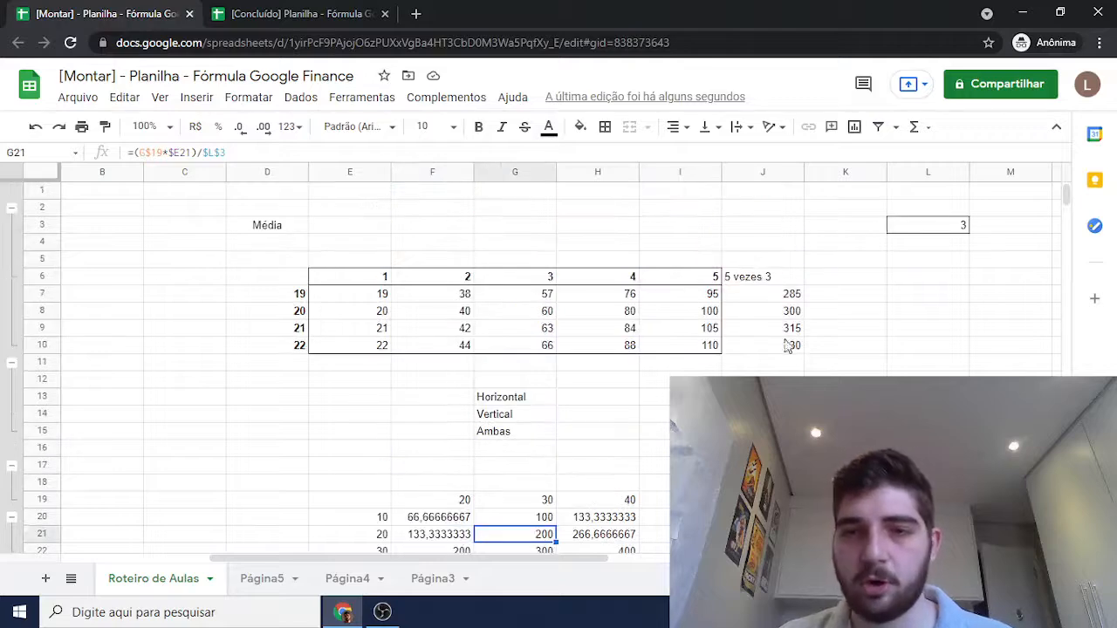
scroll(788, 346, "down", 2)
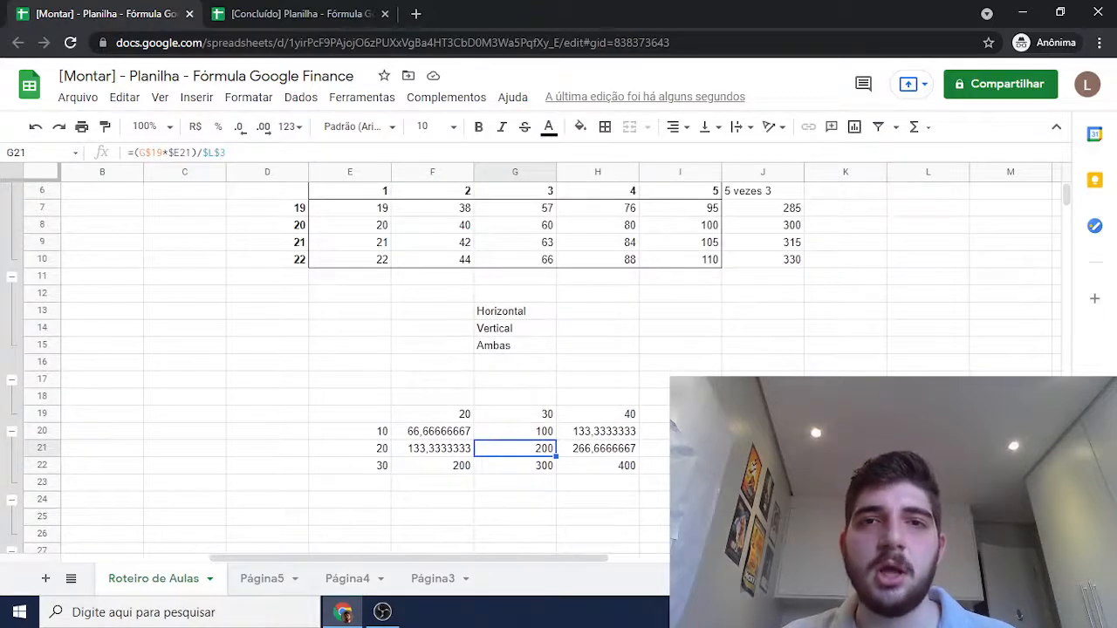
Return to the course outline in column A and select the lesson 4 entry in A6.
scroll(488, 366, "up", 2)
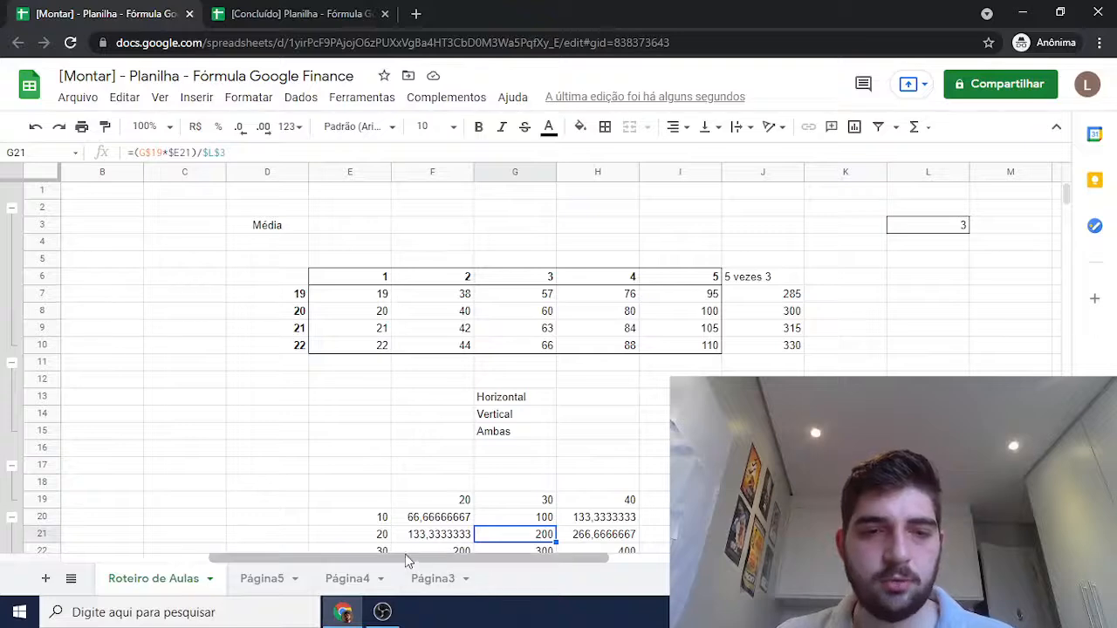
left_click_drag(405, 554, 157, 518)
left_click(305, 286)
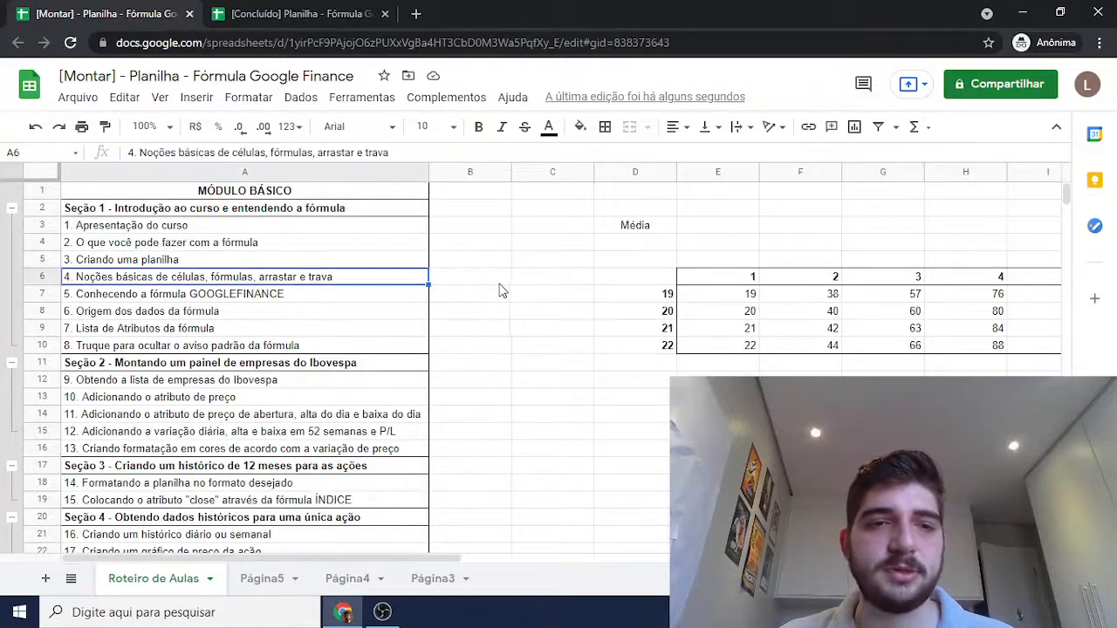